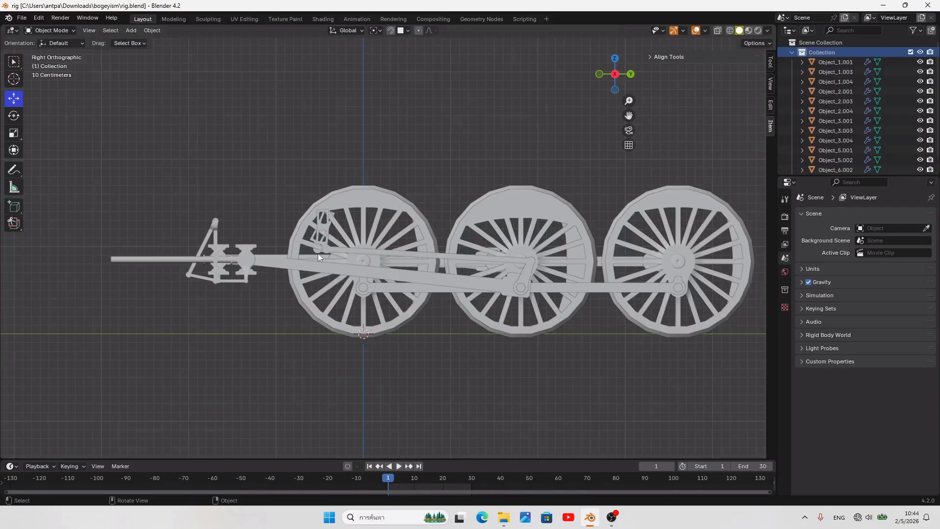
# Step: Place the 3D cursor at the world origin
pyautogui.moveTo(353, 247); pyautogui.dragTo(395, 266, button='middle')
pyautogui.scroll(1, 395, 266)
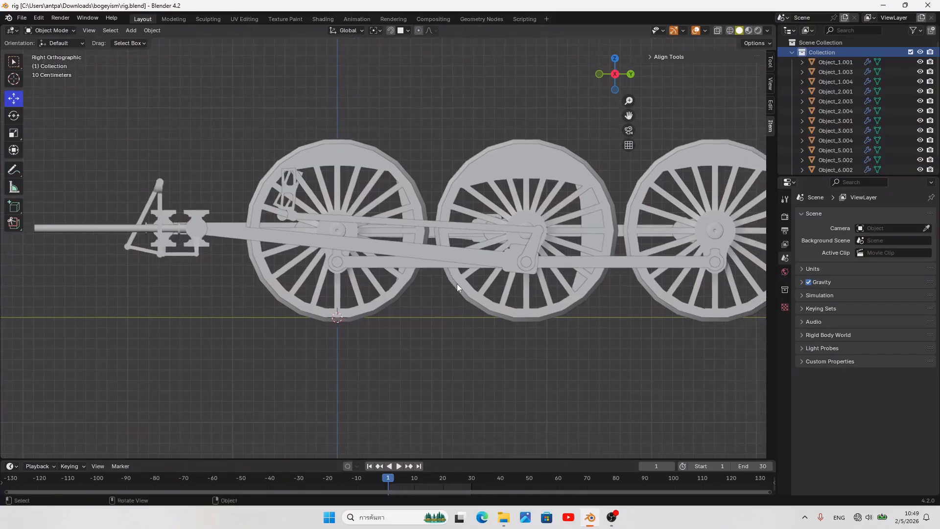
pyautogui.click(771, 63)
pyautogui.moveTo(548, 211); pyautogui.dragTo(496, 252, button='middle')
pyautogui.scroll(-4, 475, 262)
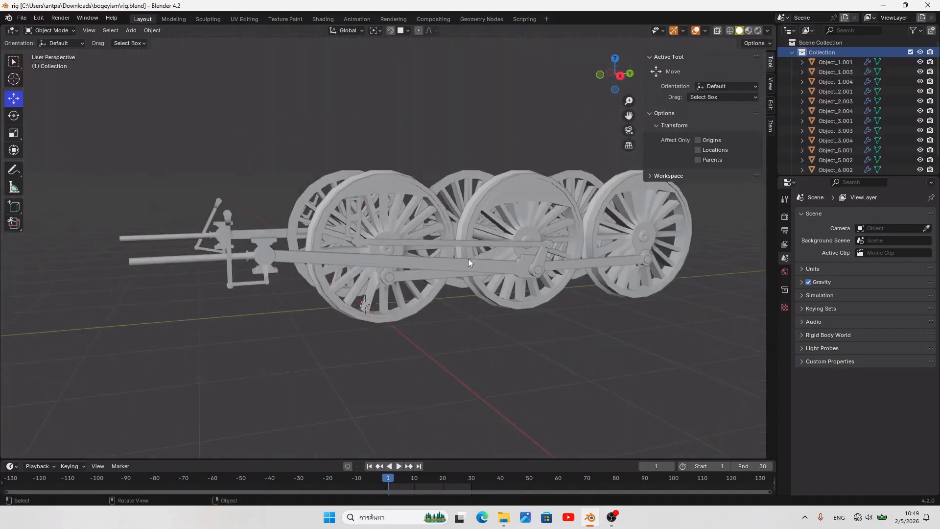
pyautogui.hotkey('shift', 's')
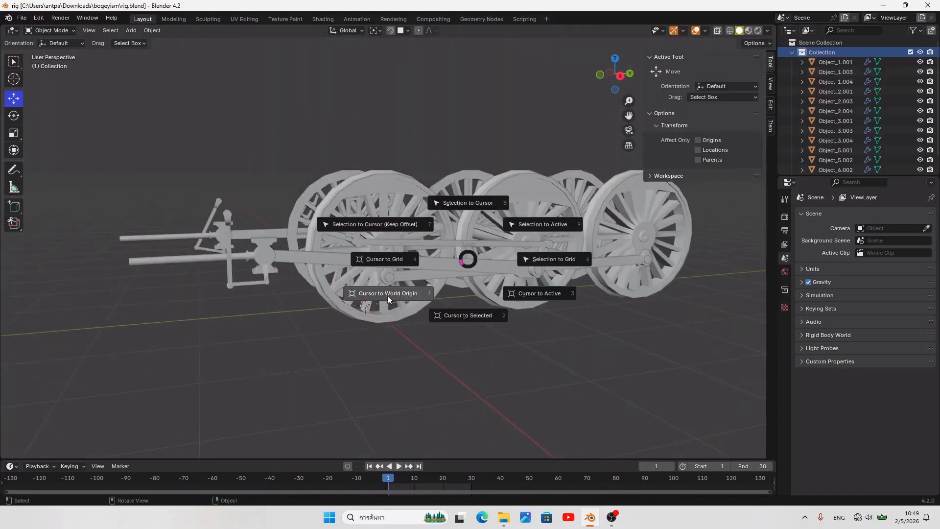
pyautogui.click(384, 297)
# Step: Add a lattice at the world origin and rename it b.r.main
pyautogui.moveTo(377, 235); pyautogui.dragTo(368, 142, button='middle')
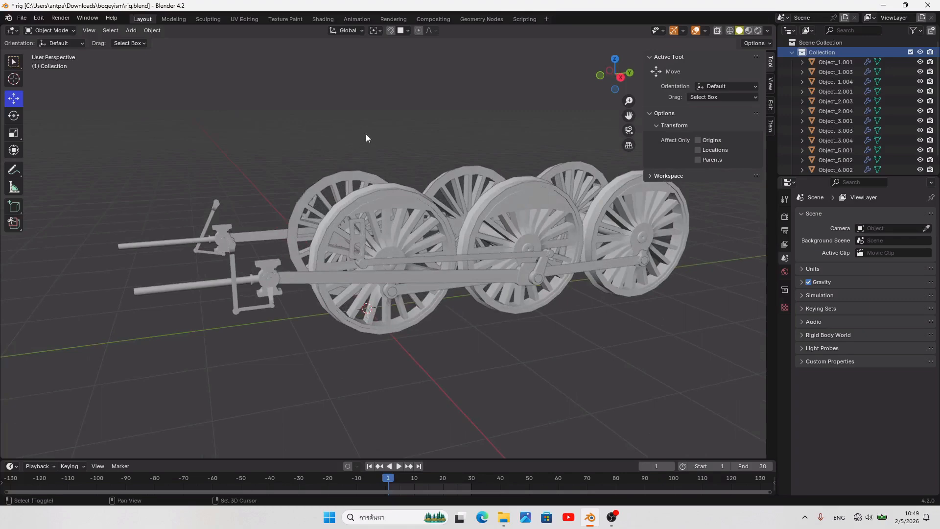
pyautogui.hotkey('shift', 'a')
pyautogui.click(130, 31)
pyautogui.hotkey('shift', 'a')
pyautogui.click(299, 318)
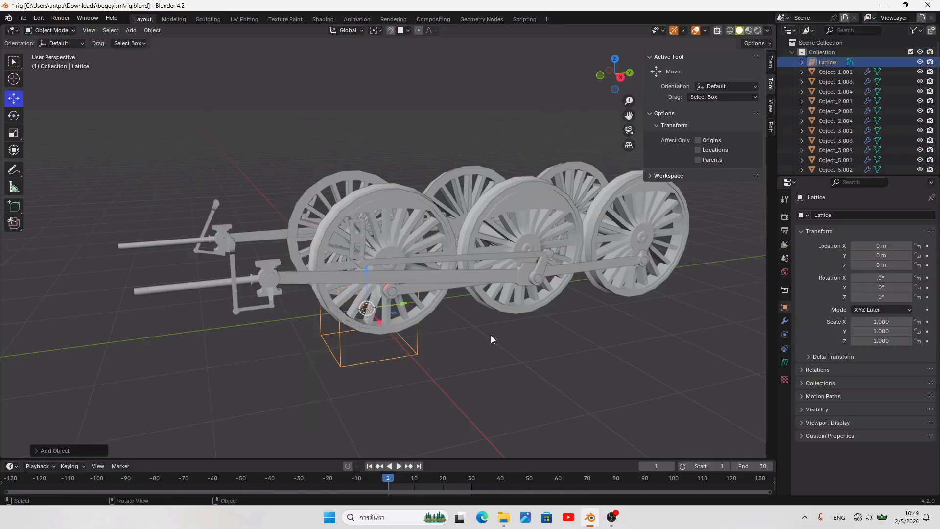
pyautogui.click(840, 214)
pyautogui.write('b.r.main')
pyautogui.press('Return')
# Step: Select the front wheelset and snap the 3D cursor to it
pyautogui.moveTo(576, 290); pyautogui.dragTo(429, 304, button='middle')
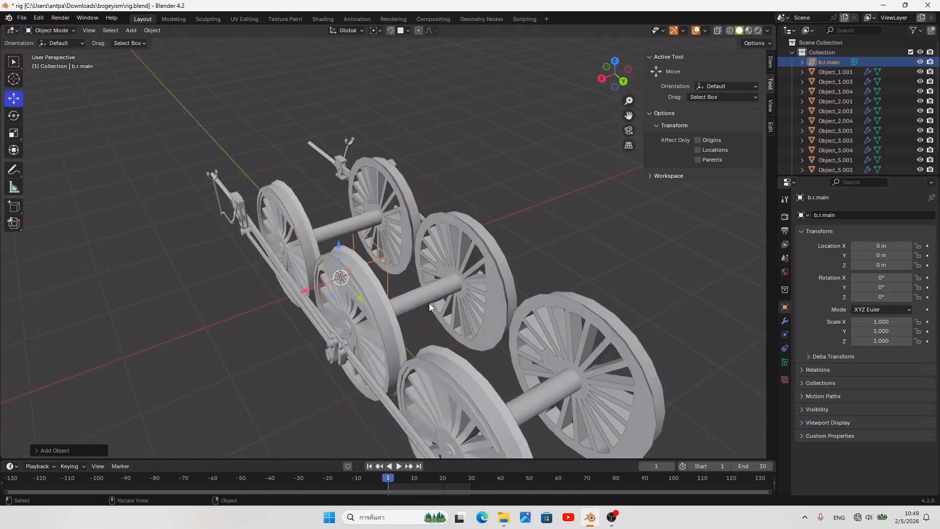
pyautogui.click(449, 258)
pyautogui.click(319, 193)
pyautogui.scroll(3, 316, 194)
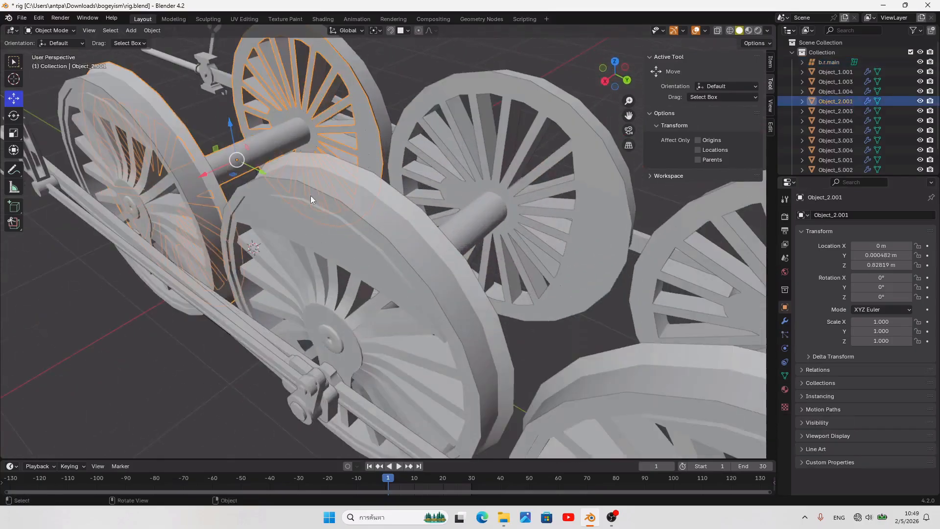
pyautogui.keyDown('shift'); pyautogui.moveTo(314, 195); pyautogui.dragTo(412, 251, button='middle'); pyautogui.keyUp('shift')
pyautogui.hotkey('shift', 's')
pyautogui.click(418, 328)
pyautogui.click(771, 62)
pyautogui.keyDown('shift'); pyautogui.moveTo(476, 262); pyautogui.dragTo(472, 300, button='middle'); pyautogui.keyUp('shift')
pyautogui.hotkey('shift', 's')
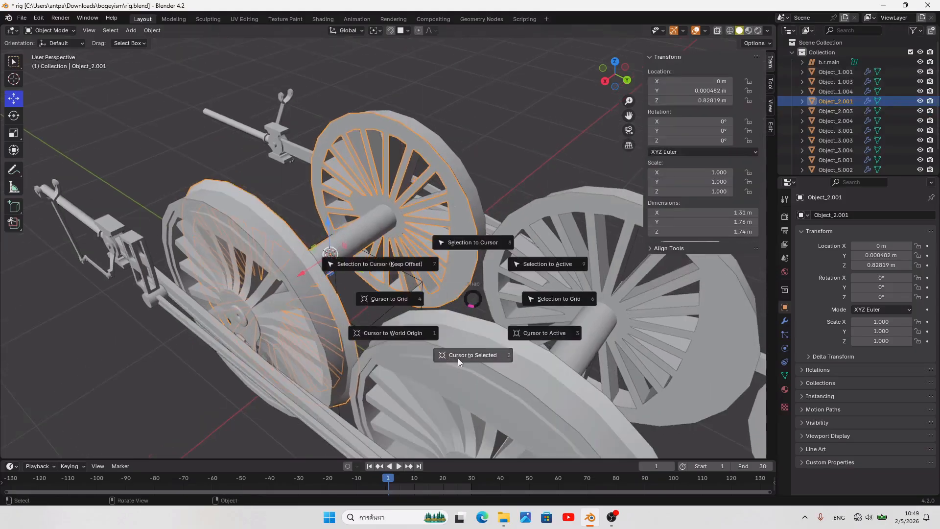
pyautogui.click(458, 358)
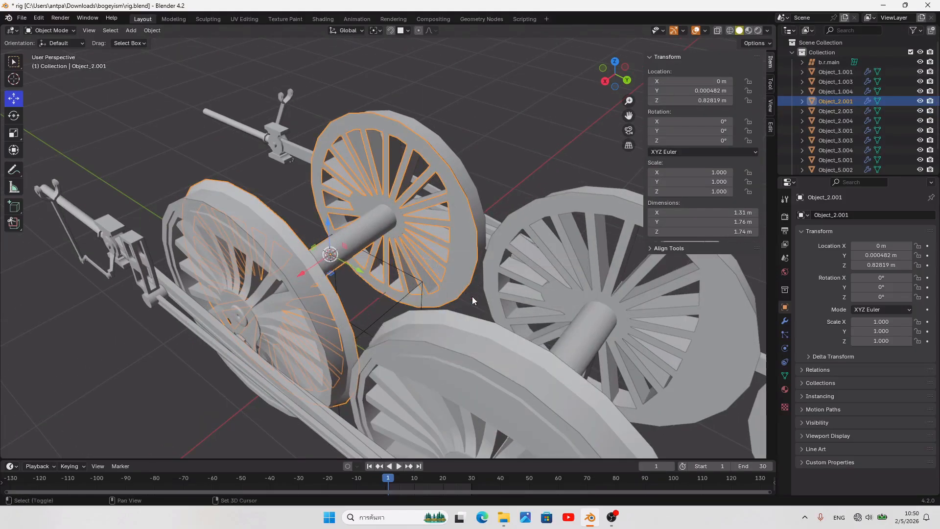
# Step: Add a lattice on the front axle and scale it down to about 0.252
pyautogui.hotkey('shift', 'a')
pyautogui.click(472, 296)
pyautogui.press('s')
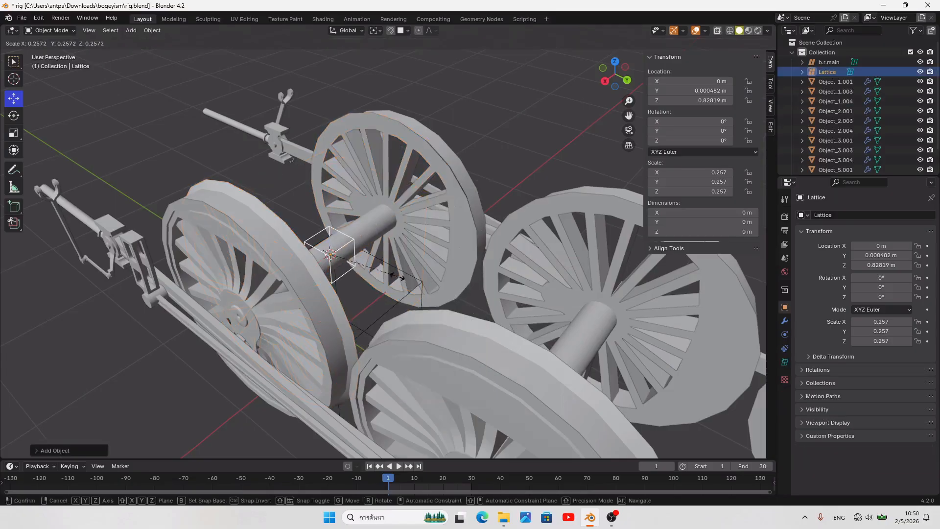
pyautogui.click(397, 276)
pyautogui.press('KP_Decimal')
pyautogui.press('KP_7')
pyautogui.scroll(-3, 677, 418)
pyautogui.press('s')
pyautogui.click(596, 391)
# Step: Rename the small lattice on the front axle b.r.wh1
pyautogui.moveTo(588, 318); pyautogui.dragTo(553, 220, button='middle')
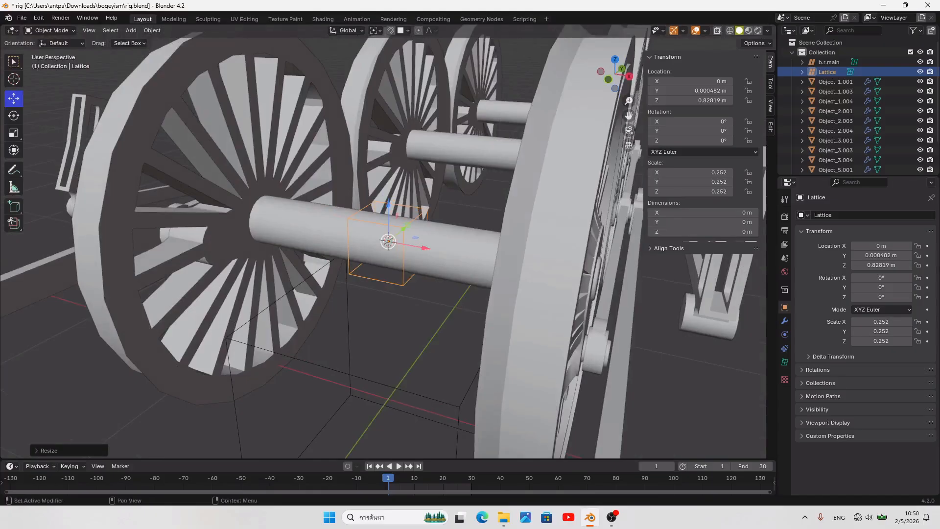
pyautogui.click(865, 216)
pyautogui.write('b.r.wh1')
pyautogui.press('Return')
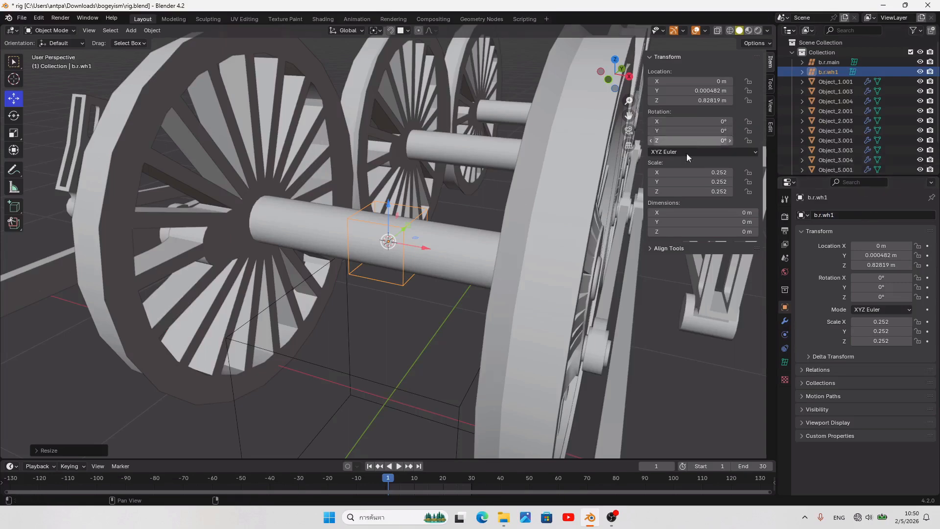
# Step: Insert a rotation keyframe at 0° for the b.r.wh1 lattice on frame 1
pyautogui.moveTo(508, 433); pyautogui.dragTo(427, 219, button='middle')
pyautogui.scroll(-5, 416, 219)
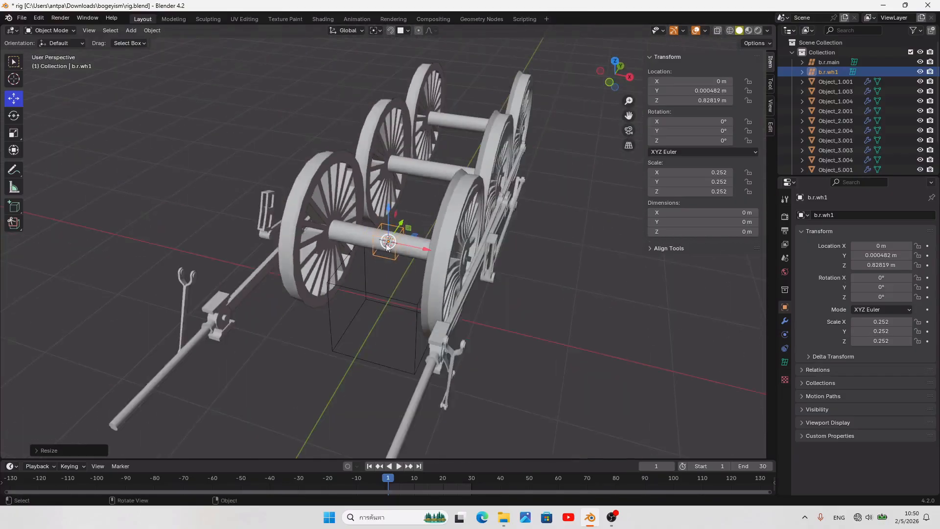
pyautogui.moveTo(453, 121); pyautogui.dragTo(433, 200, button='middle')
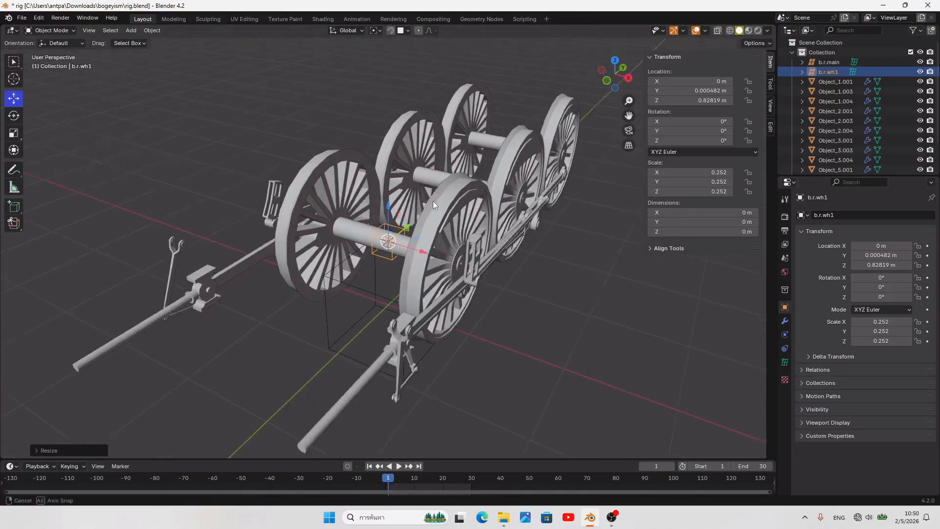
pyautogui.scroll(3, 433, 201)
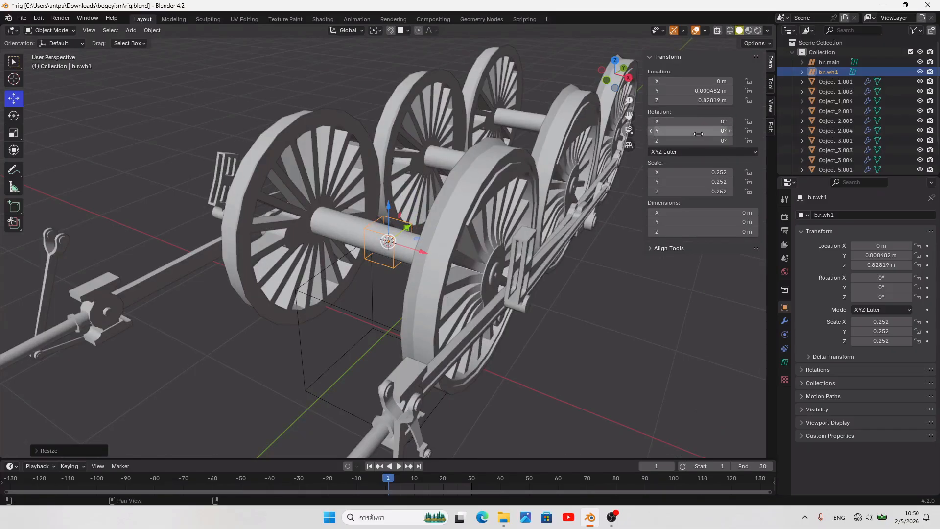
pyautogui.press('i')
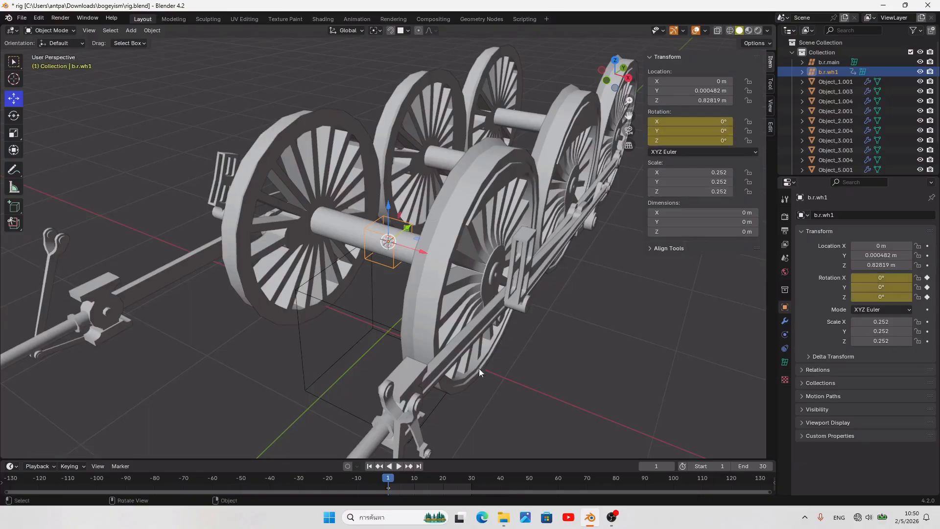
# Step: On frame 30, set the b.r.wh1 lattice's X rotation to 360° and keyframe the rotation
pyautogui.click(418, 467)
pyautogui.moveTo(646, 209); pyautogui.dragTo(510, 287, button='middle')
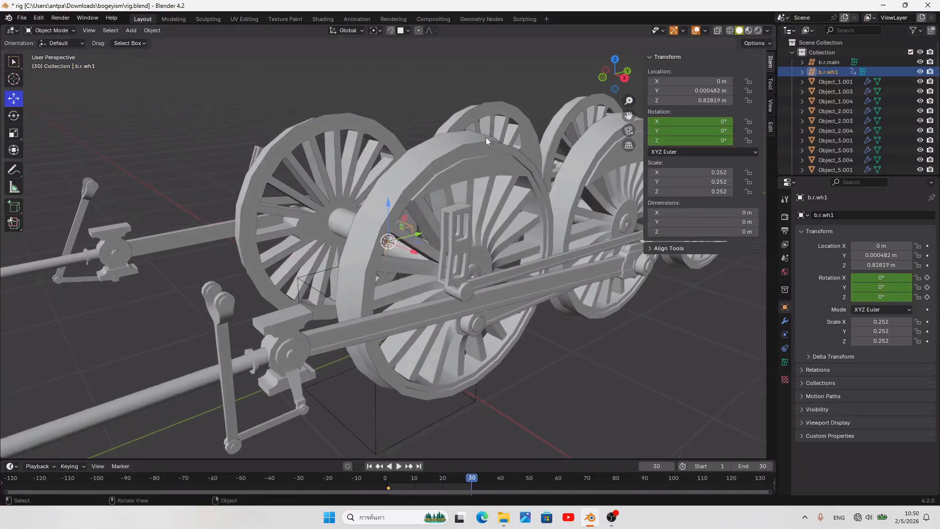
pyautogui.moveTo(518, 225)
pyautogui.mouseDown(button='middle')
pyautogui.moveTo(570, 231)
pyautogui.moveTo(521, 229)
pyautogui.mouseUp(button='middle')
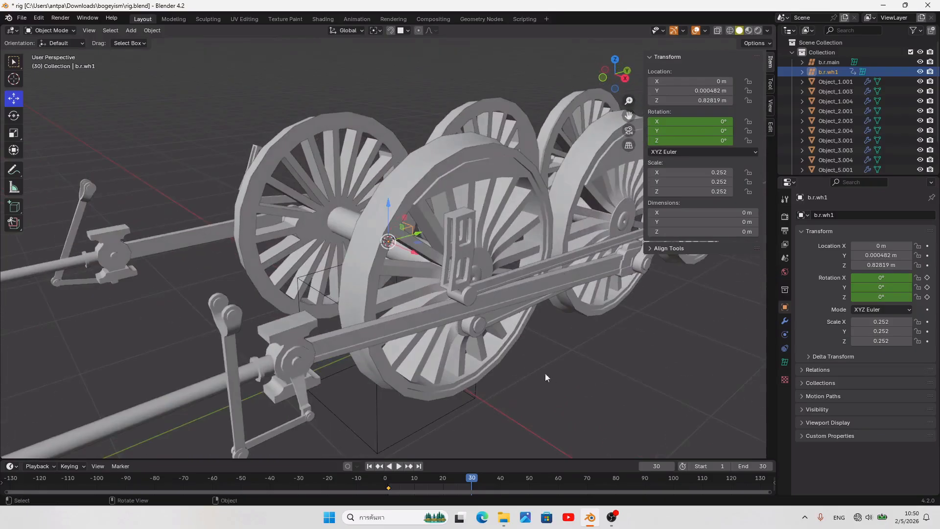
pyautogui.moveTo(550, 380); pyautogui.dragTo(425, 325, button='middle')
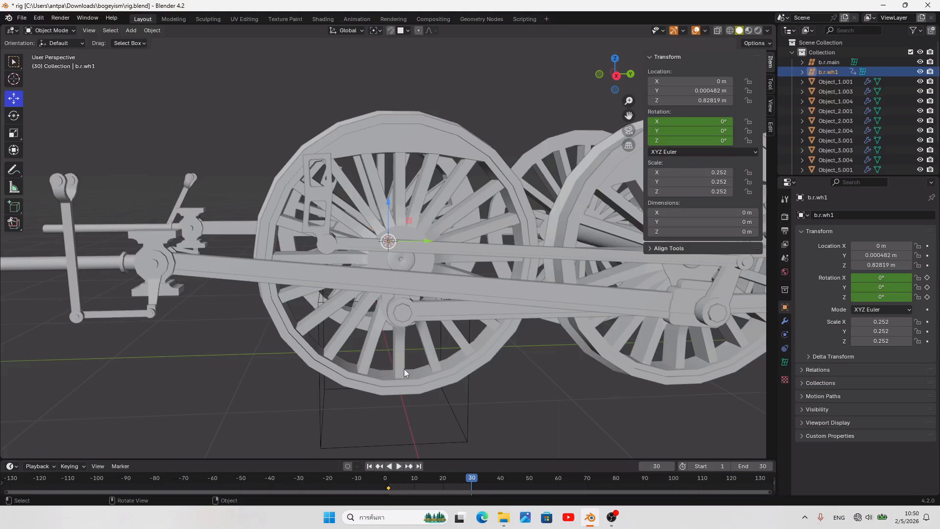
pyautogui.click(710, 121)
pyautogui.write('360')
pyautogui.press('Return')
pyautogui.press('i')
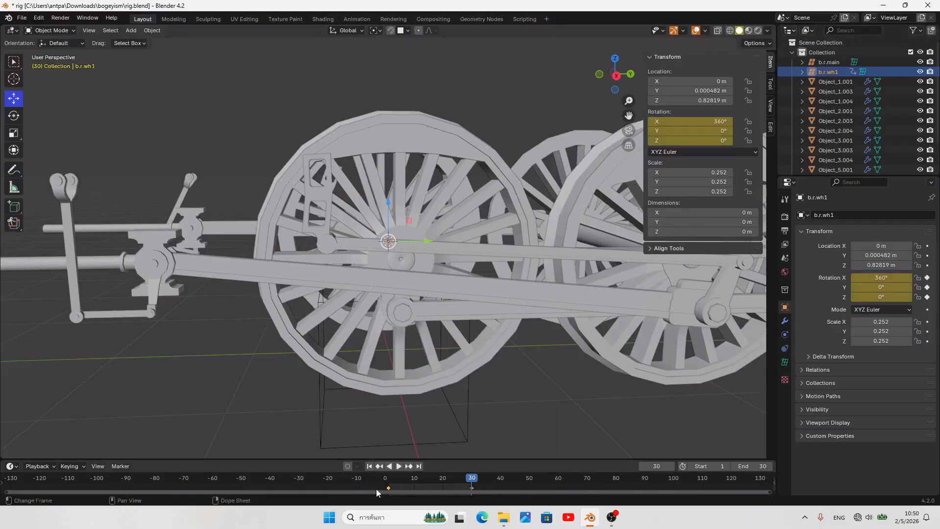
# Step: Return to frame 1 and set the b.r.wh1 rotation keyframes to linear interpolation in a split-off Graph Editor
pyautogui.click(370, 467)
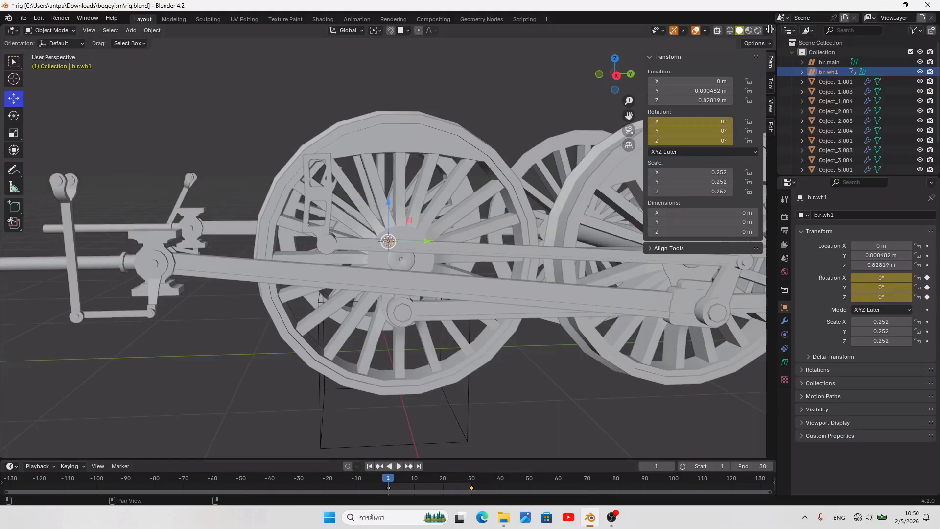
pyautogui.moveTo(773, 26); pyautogui.dragTo(472, 84)
pyautogui.click(485, 31)
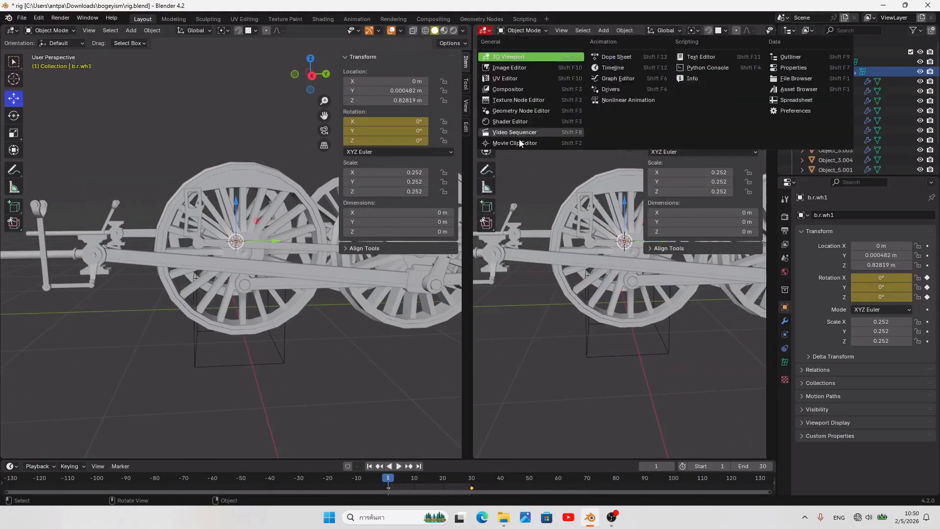
pyautogui.click(598, 78)
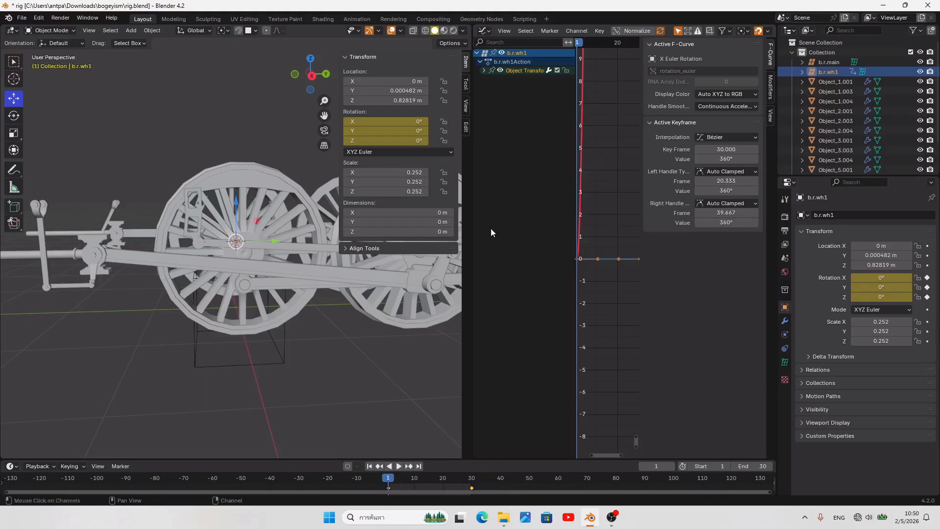
pyautogui.press('t')
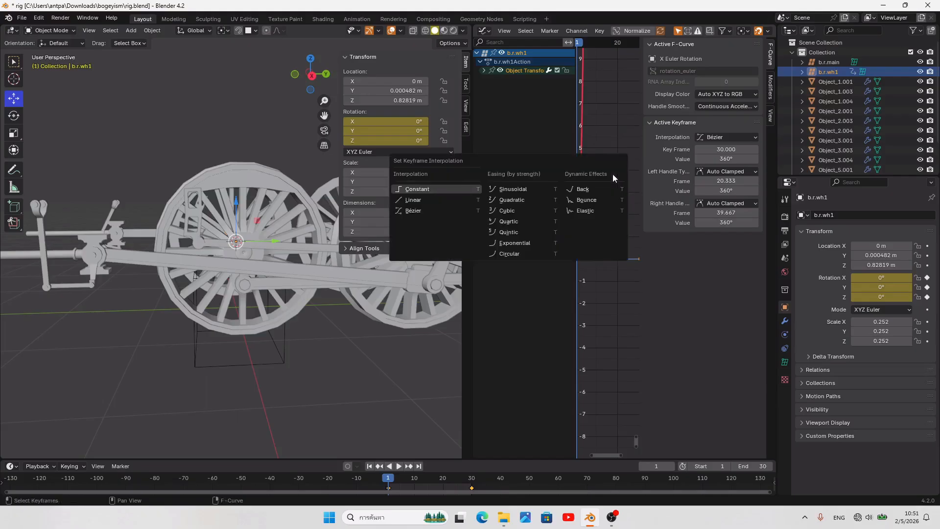
pyautogui.click(451, 199)
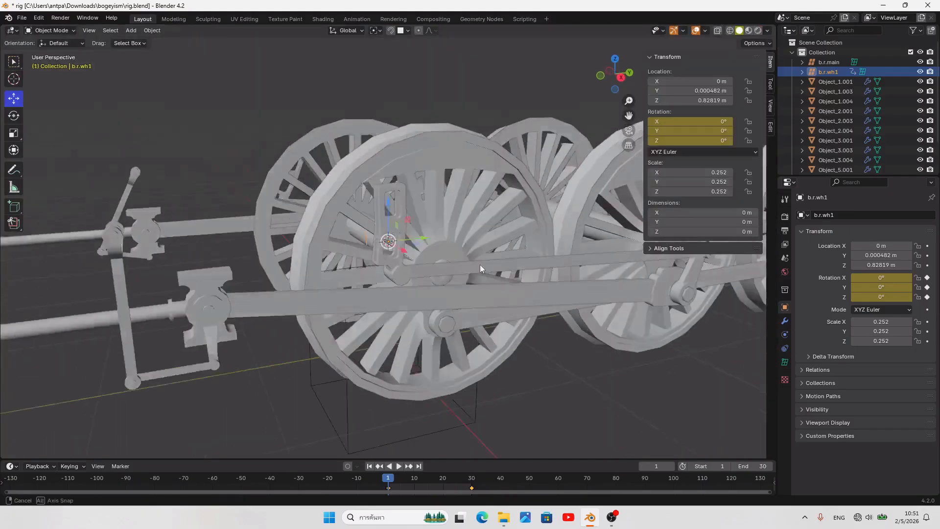
# Step: Play back the rotation of the b.r.wh1 lattice, stop it and return to the first frame
pyautogui.scroll(5, 475, 294)
pyautogui.click(399, 466)
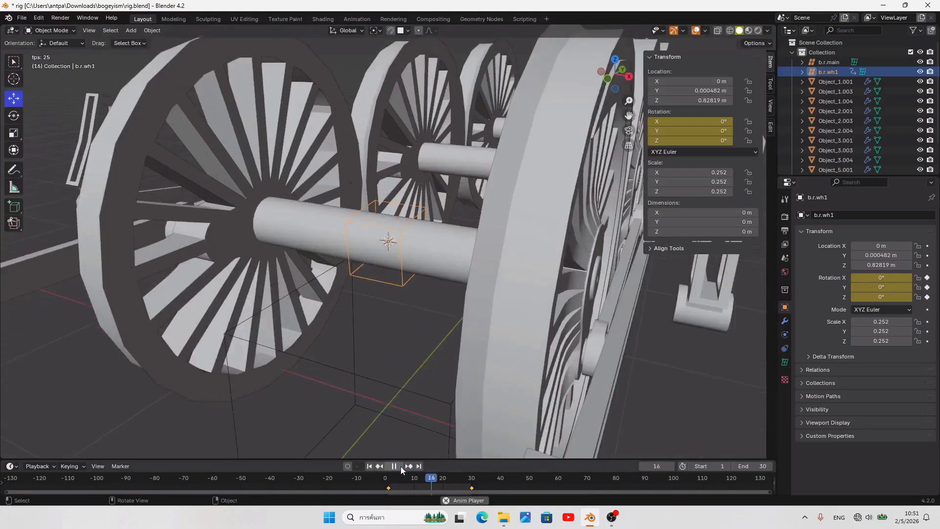
pyautogui.click(400, 467)
pyautogui.click(369, 466)
# Step: Select the middle wheelset and snap the 3D cursor to it
pyautogui.scroll(-2, 519, 262)
pyautogui.moveTo(518, 262); pyautogui.dragTo(434, 319, button='middle')
pyautogui.hotkey('shift', 's')
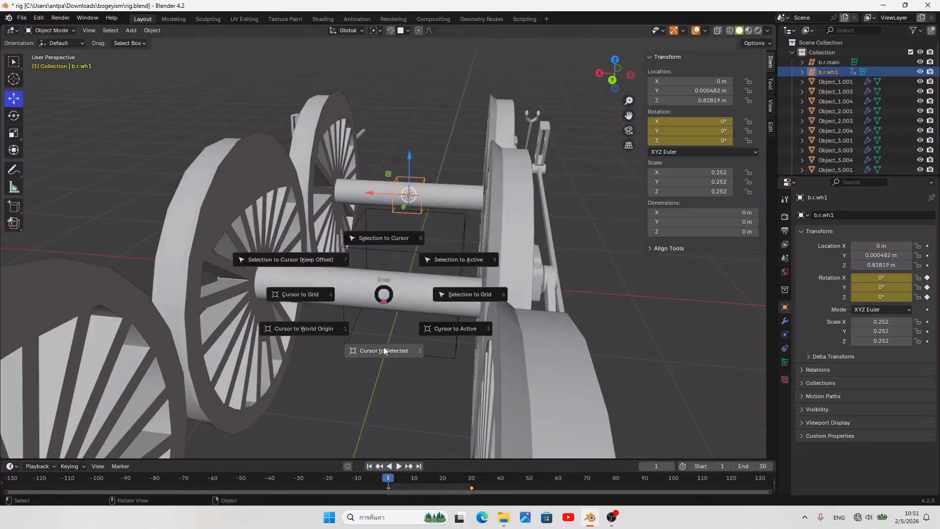
pyautogui.click(383, 291)
pyautogui.moveTo(383, 291); pyautogui.dragTo(418, 300, button='middle')
pyautogui.hotkey('shift', 's')
pyautogui.click(419, 360)
# Step: Duplicate the b.r.wh1 lattice and snap the copy to the 3D cursor on the middle axle
pyautogui.click(375, 200)
pyautogui.moveTo(375, 201); pyautogui.dragTo(394, 223, button='middle')
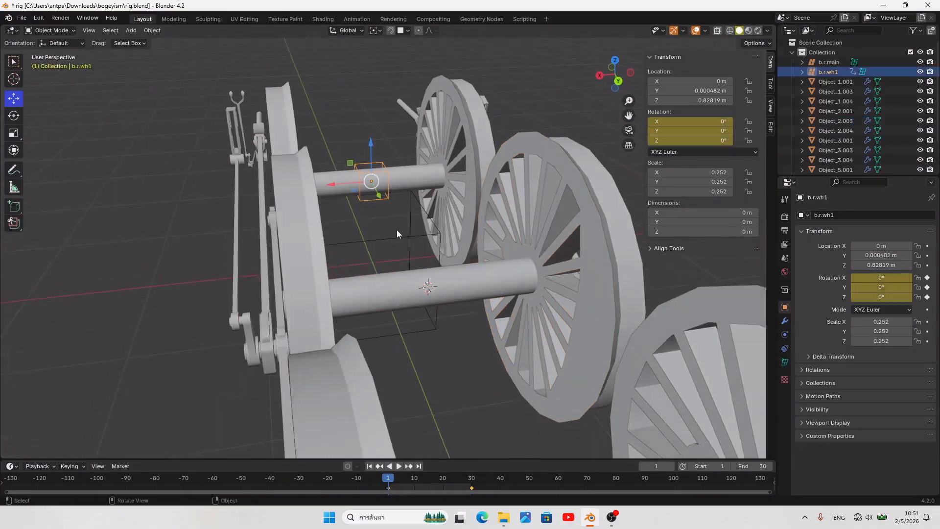
pyautogui.hotkey('shift', 'd')
pyautogui.press('Escape')
pyautogui.hotkey('shift', 's')
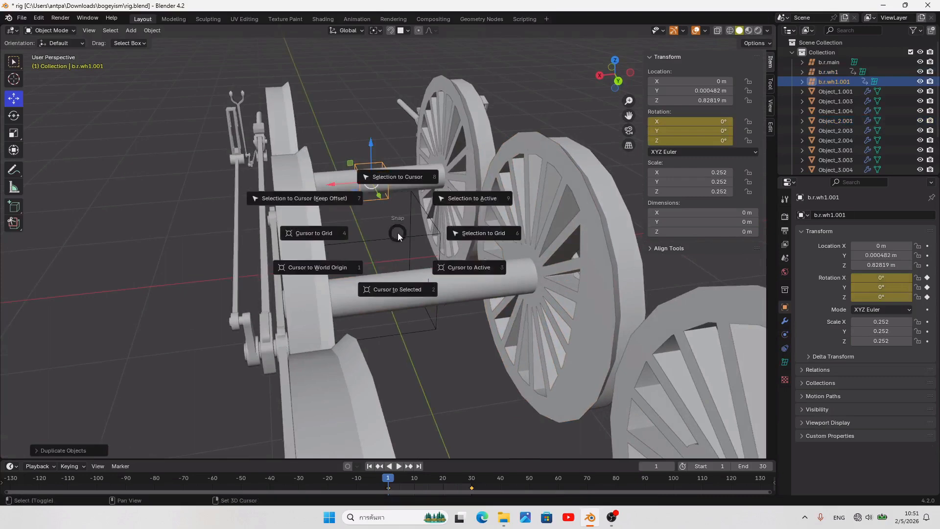
pyautogui.click(399, 178)
# Step: Select the rear wheelset and snap the 3D cursor to it
pyautogui.moveTo(472, 351); pyautogui.dragTo(424, 315, button='middle')
pyautogui.click(422, 316)
pyautogui.hotkey('shift', 's')
pyautogui.click(424, 375)
# Step: Duplicate the middle axle's lattice and snap the copy to the 3D cursor on the rear axle
pyautogui.click(375, 193)
pyautogui.hotkey('shift', 'd')
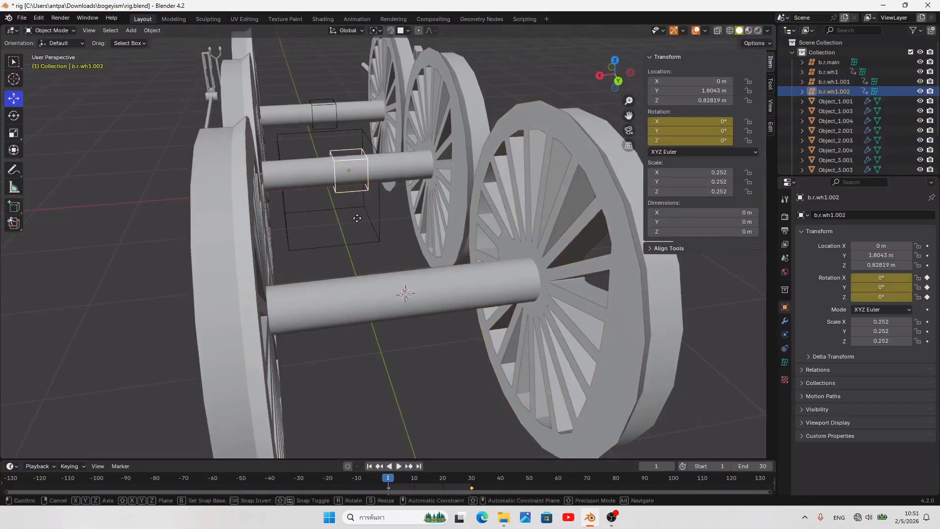
pyautogui.press('Escape')
pyautogui.hotkey('shift', 's')
pyautogui.click(357, 164)
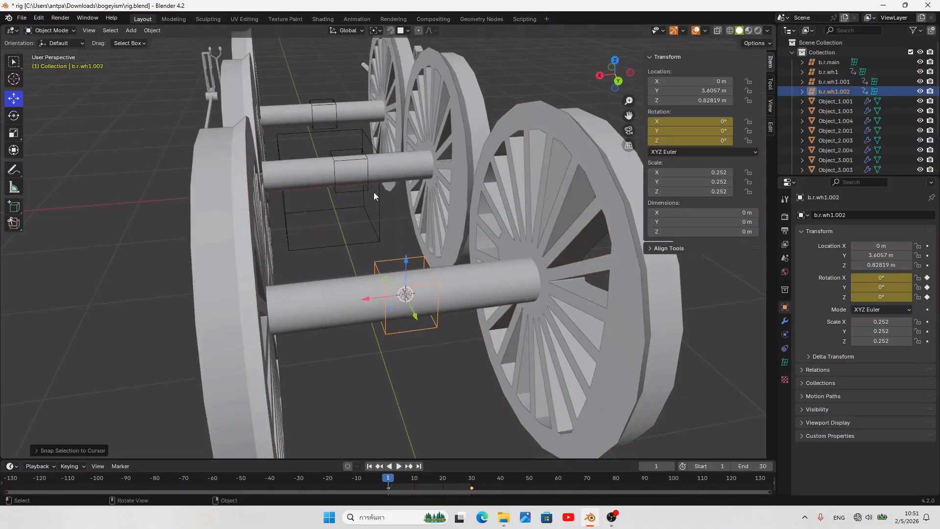
# Step: Rename the lattice on the middle axle b.r.wh2
pyautogui.click(829, 218)
pyautogui.click(488, 226)
pyautogui.click(363, 191)
pyautogui.click(836, 217)
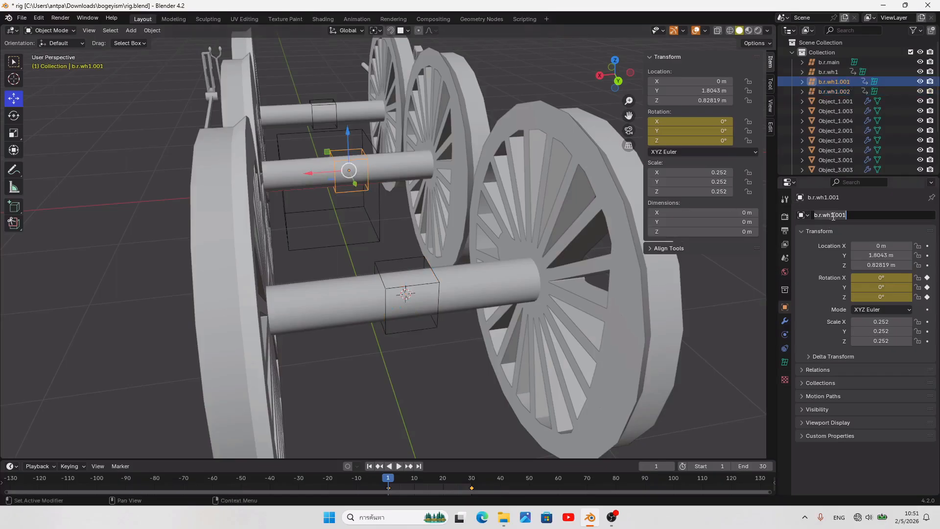
pyautogui.write('b.r.wh2')
pyautogui.press('Return')
# Step: Rename the lattice on the rear axle b.r.wh3
pyautogui.click(410, 332)
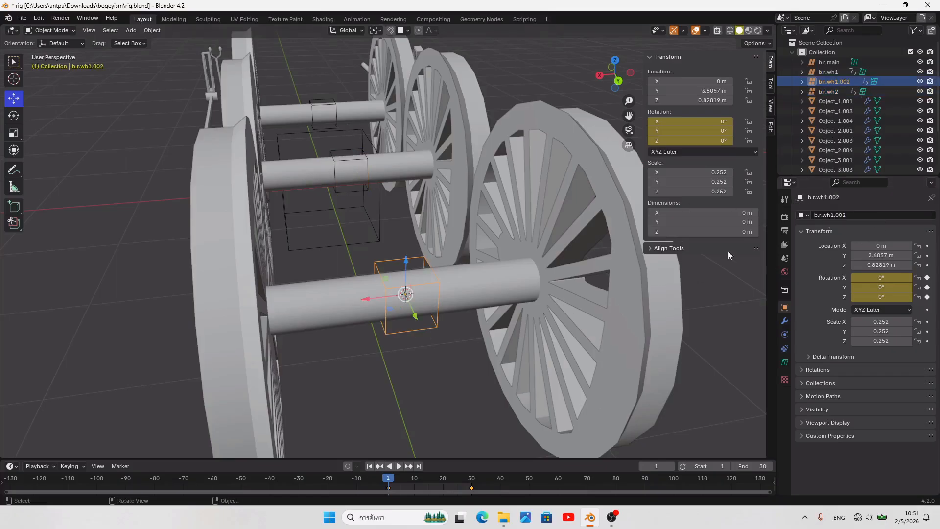
pyautogui.click(830, 215)
pyautogui.write('3')
pyautogui.press('Return')
pyautogui.moveTo(505, 363); pyautogui.dragTo(528, 367, button='middle')
pyautogui.press('s')
pyautogui.click(585, 380)
pyautogui.hotkey('ctrl', 'z')
# Step: Deselect all objects and save the rig.blend file
pyautogui.press('a')
pyautogui.scroll(-6, 622, 368)
pyautogui.click(463, 352)
pyautogui.moveTo(464, 352); pyautogui.dragTo(477, 406, button='middle')
pyautogui.hotkey('ctrl', 's')
# Step: Play the animation to check the rotation of the wheel lattices
pyautogui.scroll(4, 465, 418)
pyautogui.keyDown('shift'); pyautogui.moveTo(478, 404); pyautogui.dragTo(483, 332, button='middle'); pyautogui.keyUp('shift')
pyautogui.scroll(1, 483, 333)
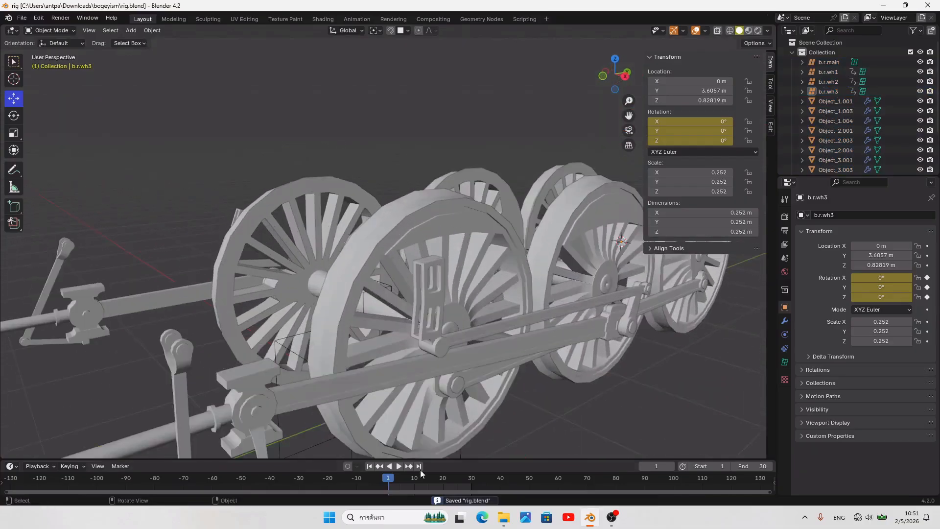
pyautogui.scroll(-4, 410, 416)
pyautogui.click(398, 466)
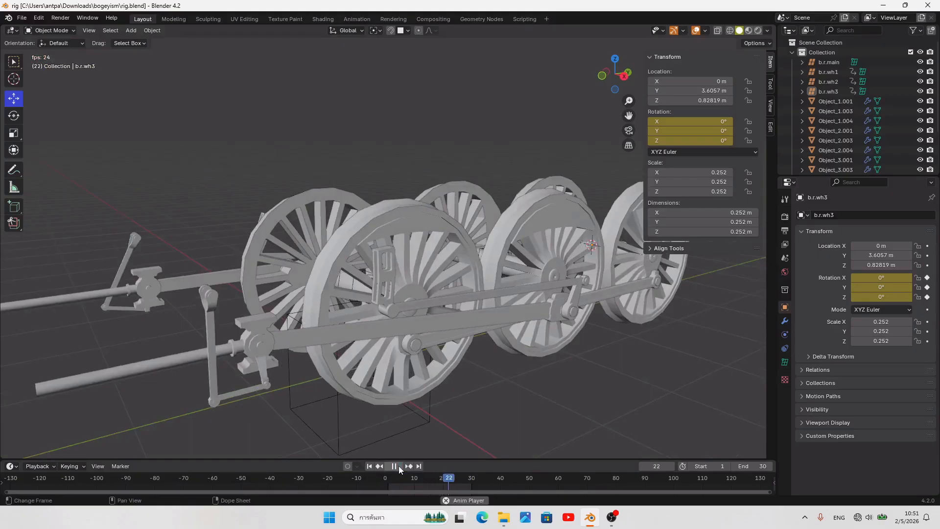
# Step: Stop the animation playback and return the timeline to frame 1
pyautogui.click(398, 465)
pyautogui.click(369, 466)
pyautogui.moveTo(383, 455); pyautogui.dragTo(421, 389, button='middle')
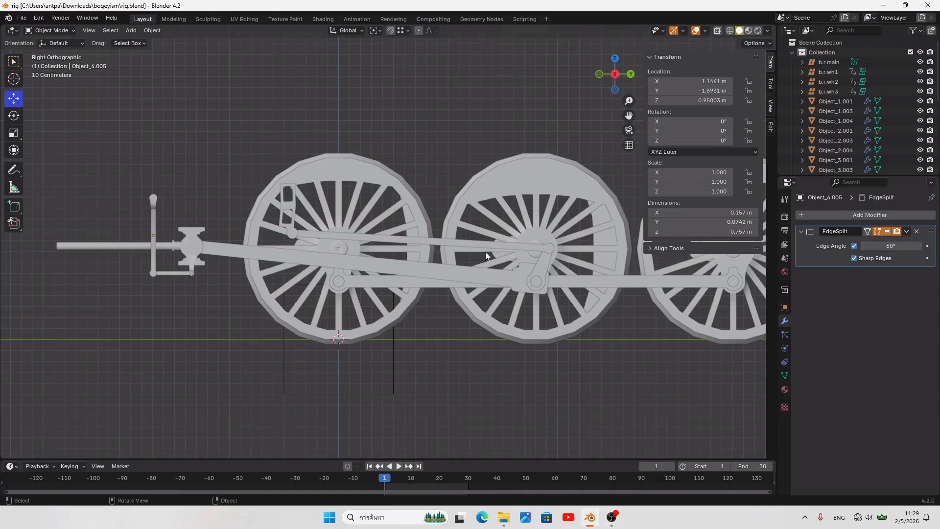
# Step: Examine the piston rod, return crank, coupling rods and wheels from both sides of the model
pyautogui.moveTo(452, 269); pyautogui.dragTo(496, 287, button='middle')
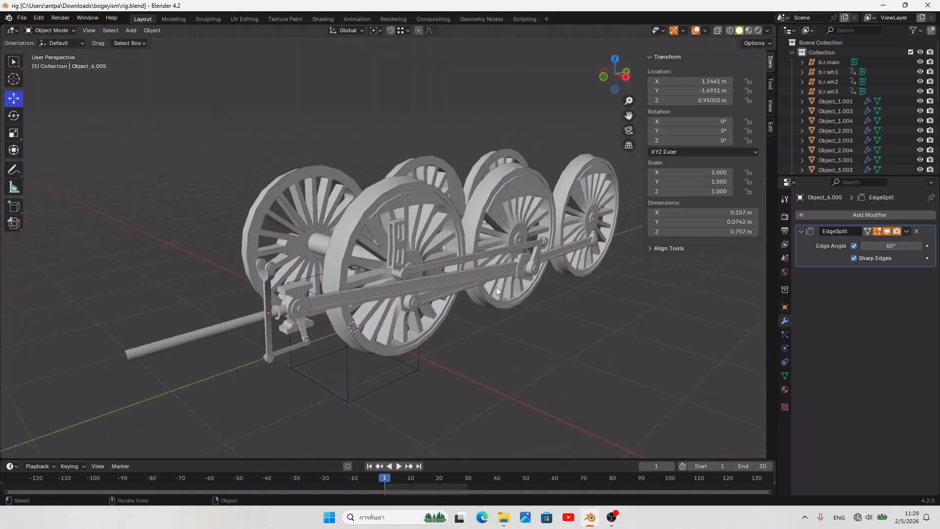
pyautogui.click(310, 304)
pyautogui.moveTo(311, 305); pyautogui.dragTo(531, 261, button='middle')
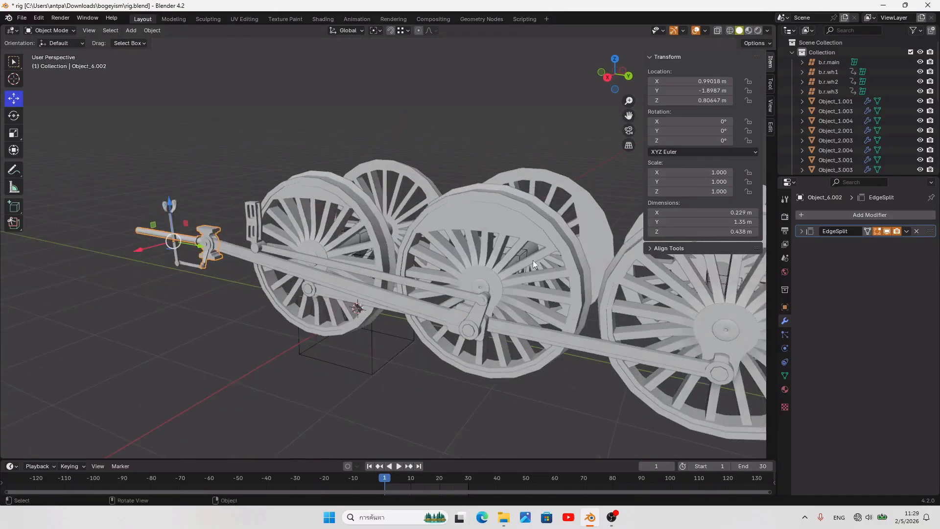
pyautogui.click(478, 330)
pyautogui.moveTo(310, 337); pyautogui.dragTo(417, 372, button='middle')
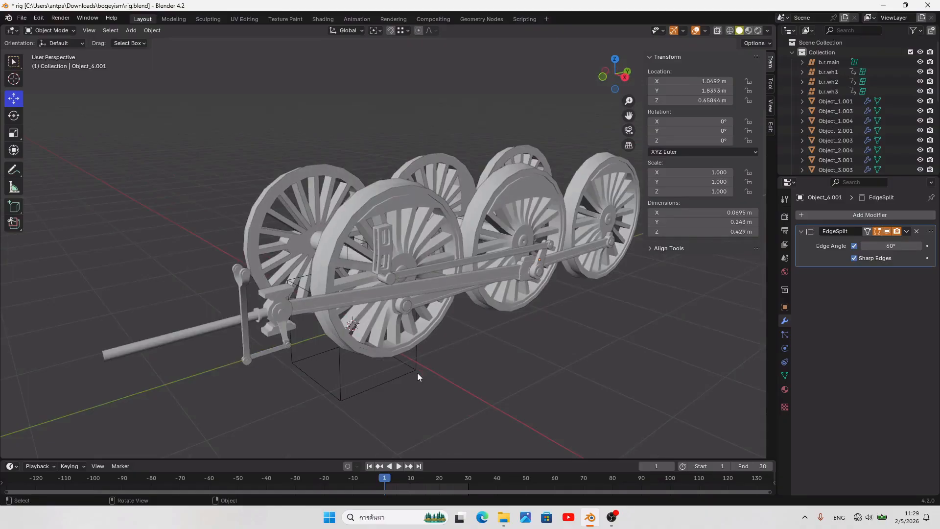
pyautogui.moveTo(419, 369); pyautogui.dragTo(278, 259, button='middle')
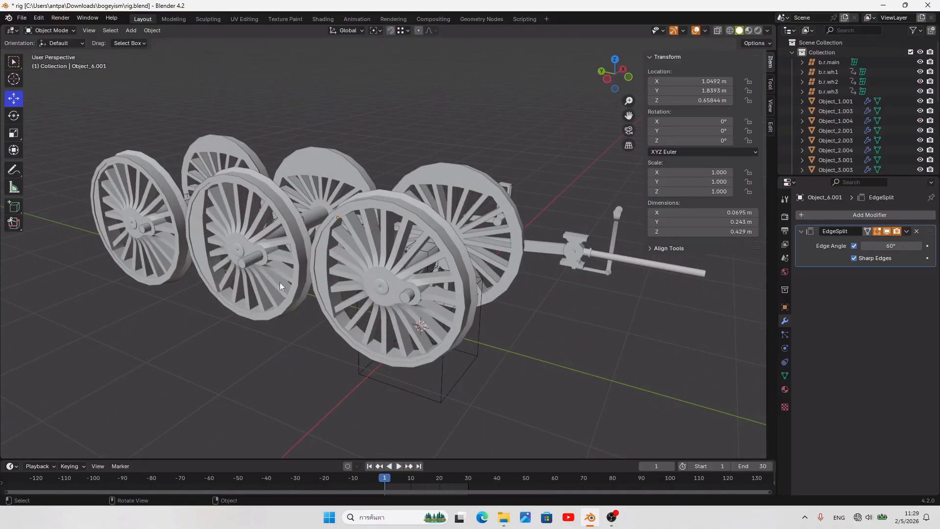
pyautogui.moveTo(203, 368); pyautogui.dragTo(546, 335, button='middle')
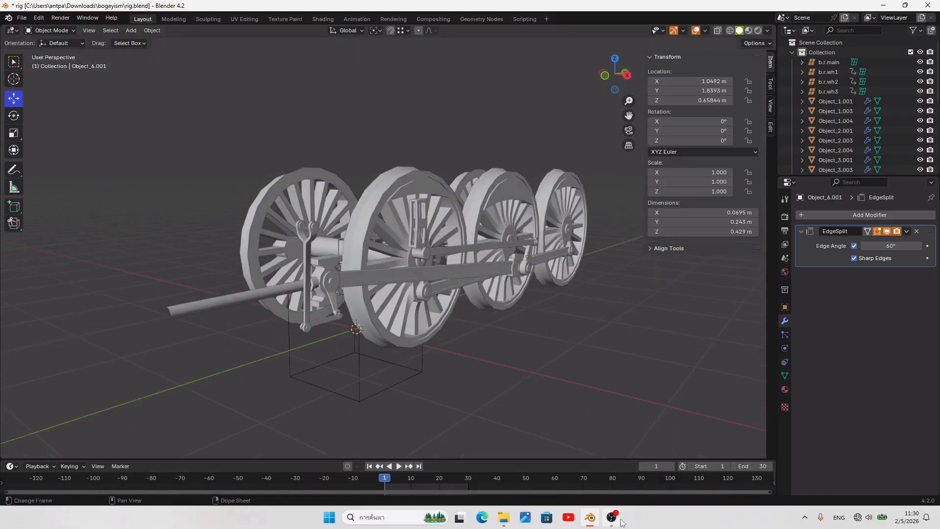
pyautogui.moveTo(621, 523)
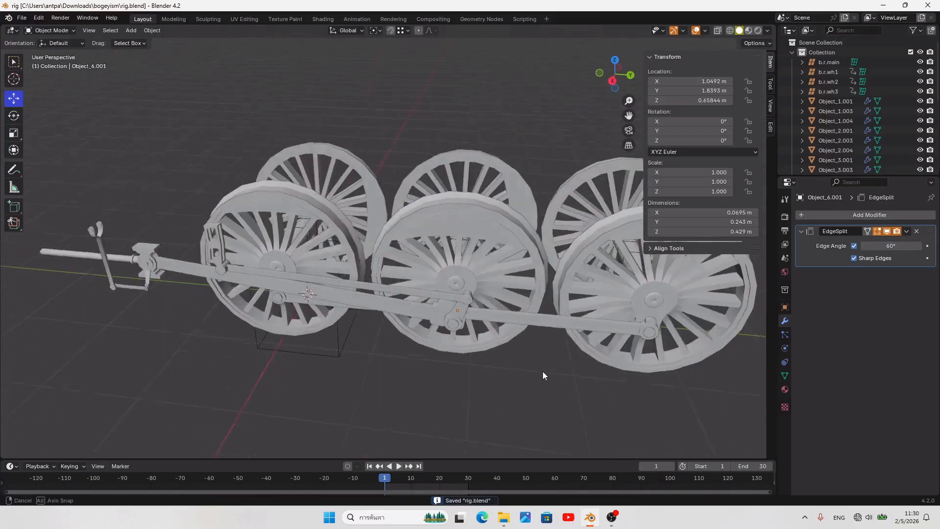
# Step: Select the rear wheelset parts Object_1.004 and Object_2.004 together
pyautogui.moveTo(541, 373); pyautogui.dragTo(404, 337, button='middle')
pyautogui.click(422, 337)
pyautogui.moveTo(415, 289); pyautogui.dragTo(386, 308, button='middle')
pyautogui.click(366, 301)
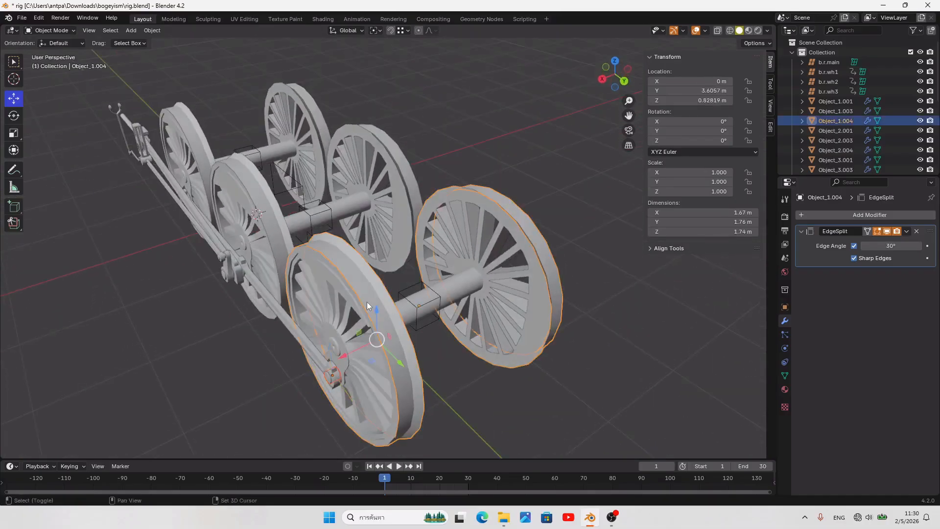
pyautogui.moveTo(459, 348); pyautogui.dragTo(441, 343, button='middle')
pyautogui.keyDown('shift'); pyautogui.click(408, 292); pyautogui.keyUp('shift')
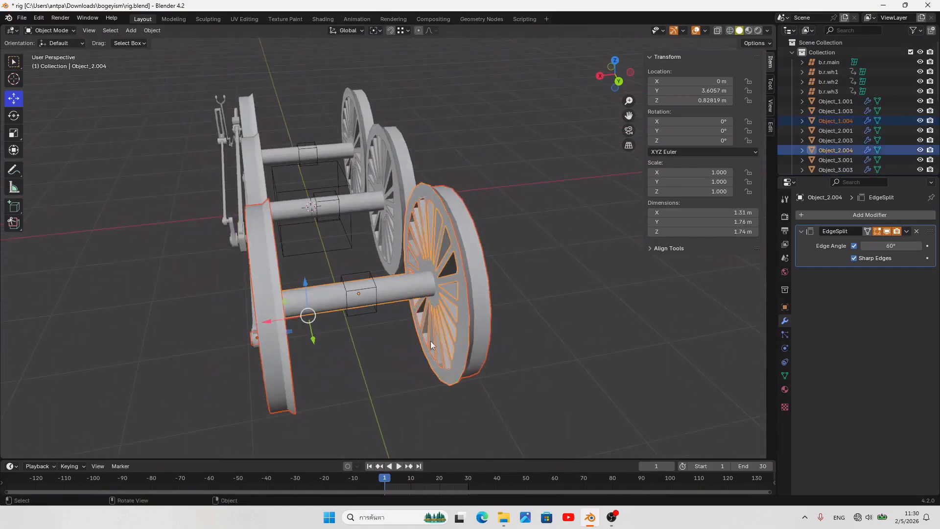
# Step: Move the selected rear wheelset parts as a test and undo the move
pyautogui.press('g')
pyautogui.click(563, 325)
pyautogui.moveTo(444, 360); pyautogui.dragTo(483, 356, button='middle')
pyautogui.hotkey('ctrl', 'z')
# Step: Add the remaining rear wheelset parts and crankpins to the selection and parent them to the lattice b.r.wh3 with the Object option
pyautogui.keyDown('shift'); pyautogui.click(413, 347); pyautogui.keyUp('shift')
pyautogui.moveTo(414, 348); pyautogui.dragTo(306, 357, button='middle')
pyautogui.rightClick(305, 357)
pyautogui.keyDown('shift'); pyautogui.click(365, 258); pyautogui.keyUp('shift')
pyautogui.keyDown('shift'); pyautogui.moveTo(381, 276); pyautogui.dragTo(396, 283, button='middle'); pyautogui.keyUp('shift')
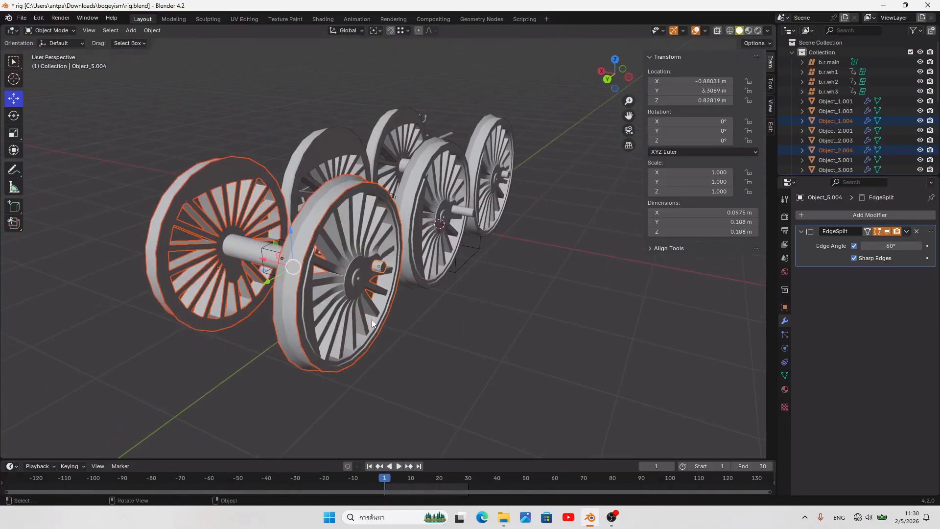
pyautogui.press('g')
pyautogui.rightClick(519, 334)
pyautogui.moveTo(326, 325); pyautogui.dragTo(331, 322, button='middle')
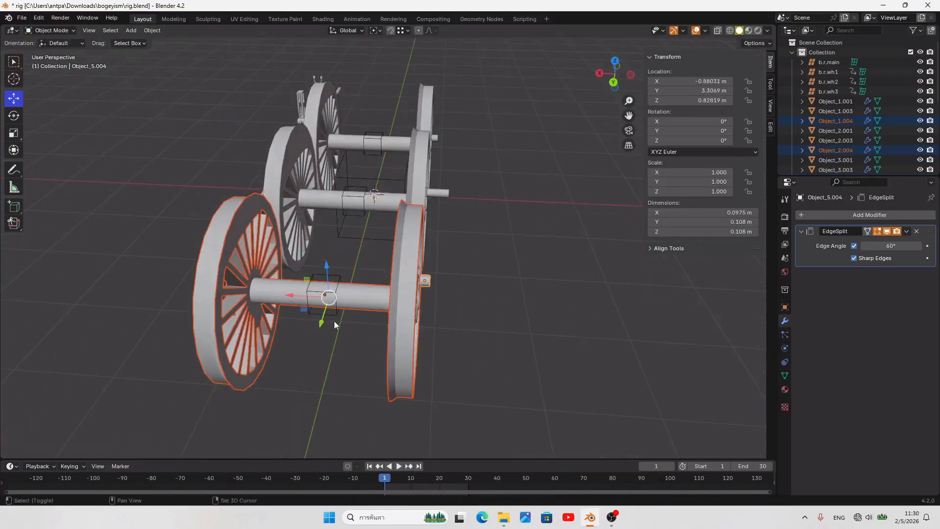
pyautogui.keyDown('shift'); pyautogui.click(337, 316); pyautogui.keyUp('shift')
pyautogui.hotkey('ctrl', 'p')
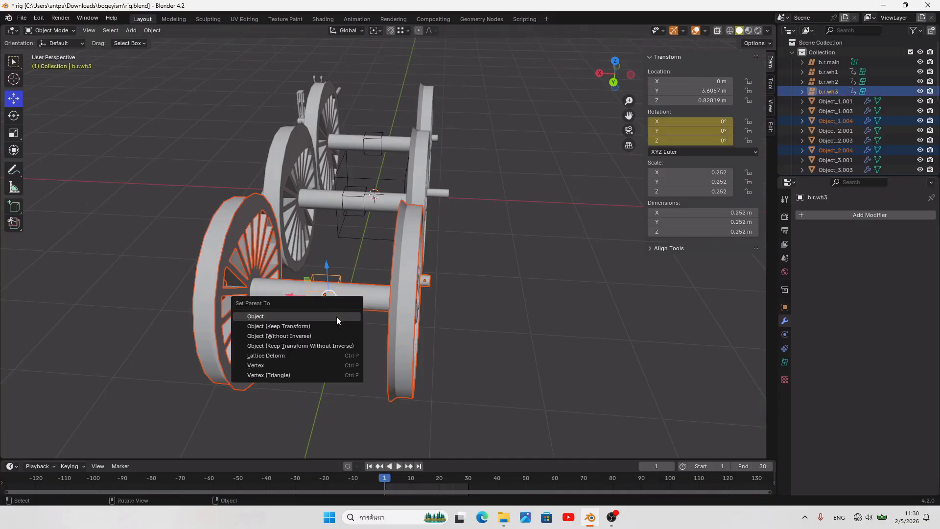
pyautogui.click(336, 317)
# Step: Select the middle axle's wheels, axle and crankpins and parent them to the lattice b.r.wh2 with the Object option
pyautogui.moveTo(338, 315); pyautogui.dragTo(474, 258, button='middle')
pyautogui.scroll(1, 474, 258)
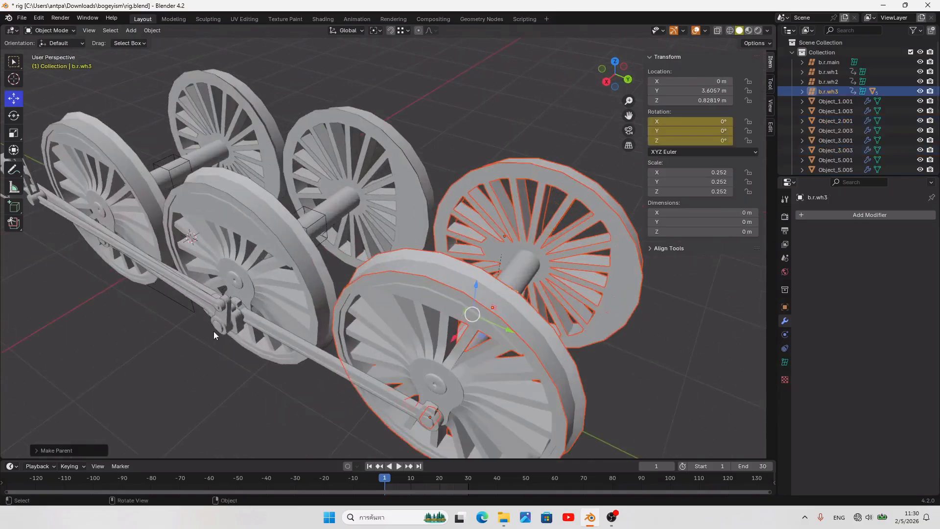
pyautogui.click(230, 318)
pyautogui.moveTo(328, 302); pyautogui.dragTo(500, 300, button='middle')
pyautogui.keyDown('shift'); pyautogui.click(487, 243); pyautogui.keyUp('shift')
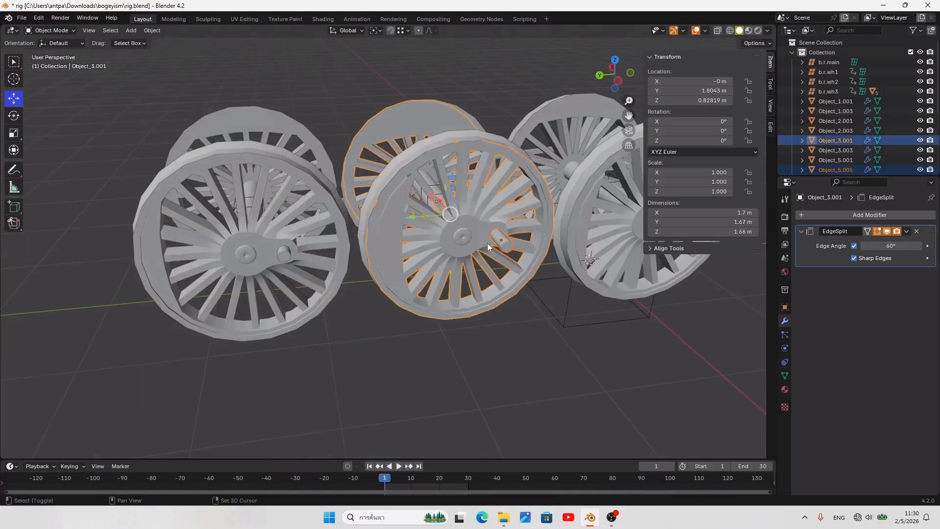
pyautogui.moveTo(487, 243); pyautogui.dragTo(342, 256, button='middle')
pyautogui.keyDown('shift'); pyautogui.click(343, 176); pyautogui.keyUp('shift')
pyautogui.moveTo(343, 176); pyautogui.dragTo(323, 255, button='middle')
pyautogui.keyDown('shift'); pyautogui.click(322, 255); pyautogui.keyUp('shift')
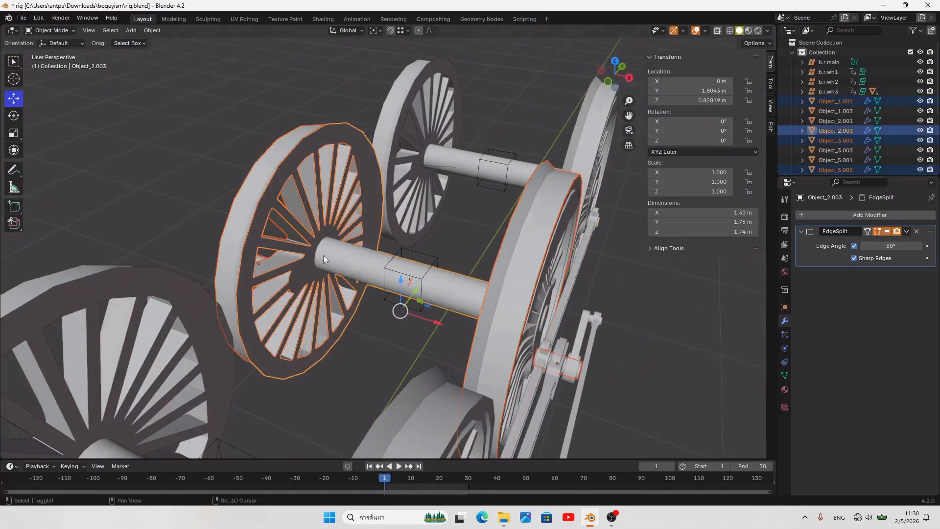
pyautogui.keyDown('shift'); pyautogui.click(343, 247); pyautogui.keyUp('shift')
pyautogui.press('g')
pyautogui.rightClick(401, 333)
pyautogui.keyDown('shift'); pyautogui.click(381, 301); pyautogui.keyUp('shift')
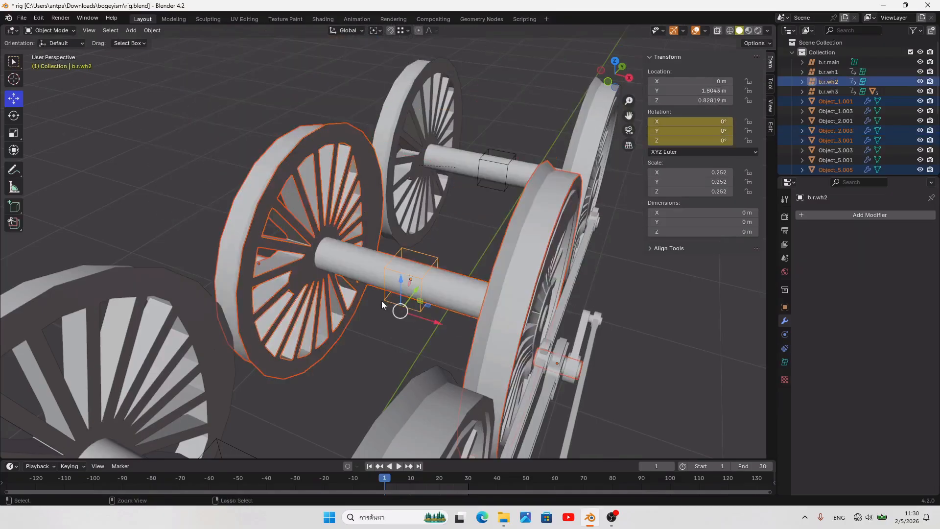
pyautogui.hotkey('ctrl', 'p')
pyautogui.click(381, 300)
# Step: Select the front axle's wheels, axle and crankpins and parent them to the lattice b.r.wh1 with the Object option
pyautogui.moveTo(379, 331); pyautogui.dragTo(386, 313, button='middle')
pyautogui.click(310, 394)
pyautogui.keyDown('shift'); pyautogui.click(269, 412); pyautogui.keyUp('shift')
pyautogui.moveTo(270, 413); pyautogui.dragTo(299, 392, button='middle')
pyautogui.keyDown('shift'); pyautogui.click(261, 262); pyautogui.keyUp('shift')
pyautogui.moveTo(379, 327); pyautogui.dragTo(509, 340, button='middle')
pyautogui.keyDown('shift'); pyautogui.click(548, 295); pyautogui.keyUp('shift')
pyautogui.keyDown('shift'); pyautogui.click(396, 327); pyautogui.keyUp('shift')
pyautogui.hotkey('ctrl', 'p')
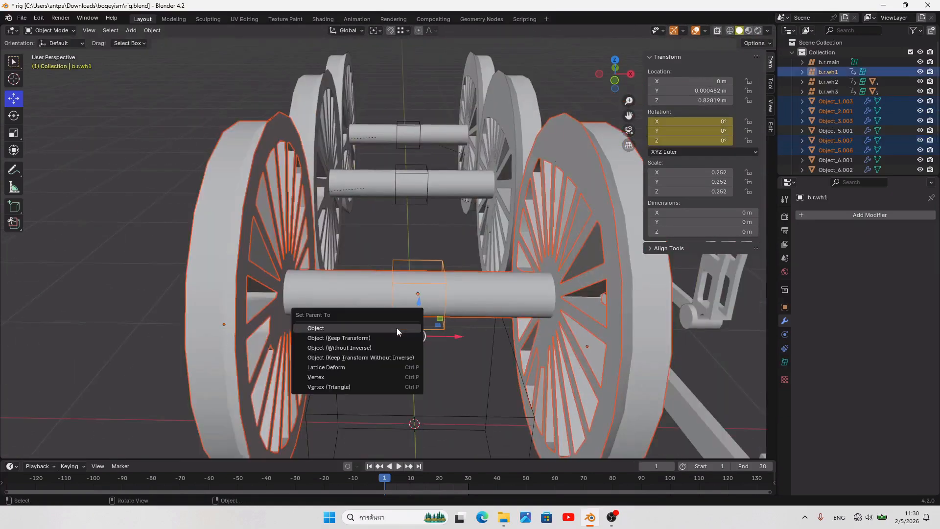
pyautogui.click(395, 327)
pyautogui.click(393, 327)
# Step: Move the front lattice b.r.wh1 vertically to test its parented wheels and undo the move
pyautogui.moveTo(419, 250)
pyautogui.mouseDown()
pyautogui.moveTo(419, 239)
pyautogui.moveTo(419, 260)
pyautogui.mouseUp()
pyautogui.moveTo(419, 259); pyautogui.dragTo(559, 251, button='middle')
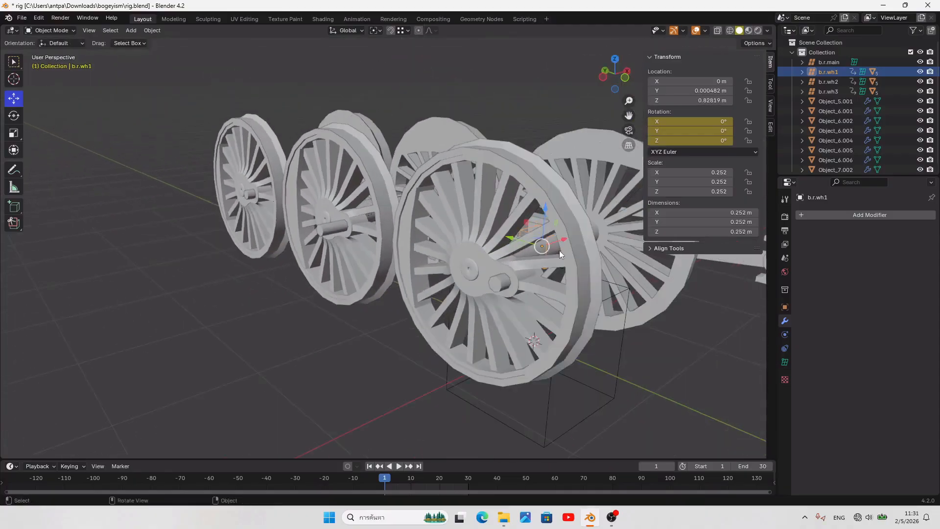
pyautogui.moveTo(547, 226)
pyautogui.mouseDown()
pyautogui.moveTo(547, 257)
pyautogui.moveTo(546, 216)
pyautogui.mouseUp()
pyautogui.hotkey('ctrl', 'z')
pyautogui.moveTo(546, 216); pyautogui.dragTo(565, 250, button='middle')
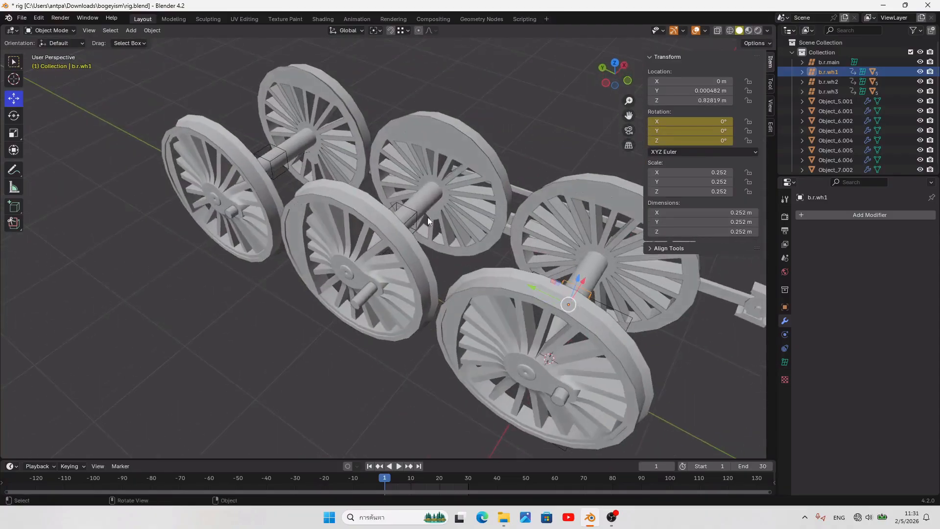
# Step: Move the middle and rear axle lattices vertically one at a time to test their parented wheels, undoing each move
pyautogui.click(412, 214)
pyautogui.moveTo(425, 225); pyautogui.dragTo(414, 208, button='middle')
pyautogui.keyDown('shift'); pyautogui.click(417, 208); pyautogui.keyUp('shift')
pyautogui.keyDown('shift'); pyautogui.click(394, 221); pyautogui.keyUp('shift')
pyautogui.click(414, 208)
pyautogui.moveTo(398, 177); pyautogui.dragTo(398, 217)
pyautogui.hotkey('ctrl', 'z')
pyautogui.click(289, 160)
pyautogui.moveTo(286, 141); pyautogui.dragTo(289, 83)
pyautogui.hotkey('ctrl', 'z')
# Step: Deselect all objects, save rig.blend and play the animation to check the parented wheels
pyautogui.click(293, 339)
pyautogui.hotkey('ctrl', 's')
pyautogui.moveTo(293, 340); pyautogui.dragTo(398, 331, button='middle')
pyautogui.click(404, 468)
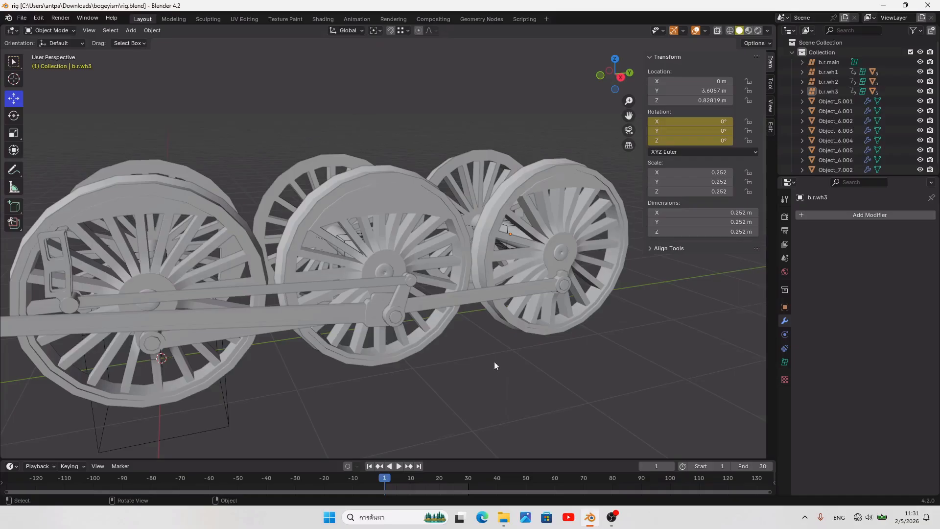
# Step: Snap the 3D cursor to the rear wheel's crankpin at the end of the side rod
pyautogui.moveTo(495, 361); pyautogui.dragTo(408, 375, button='middle')
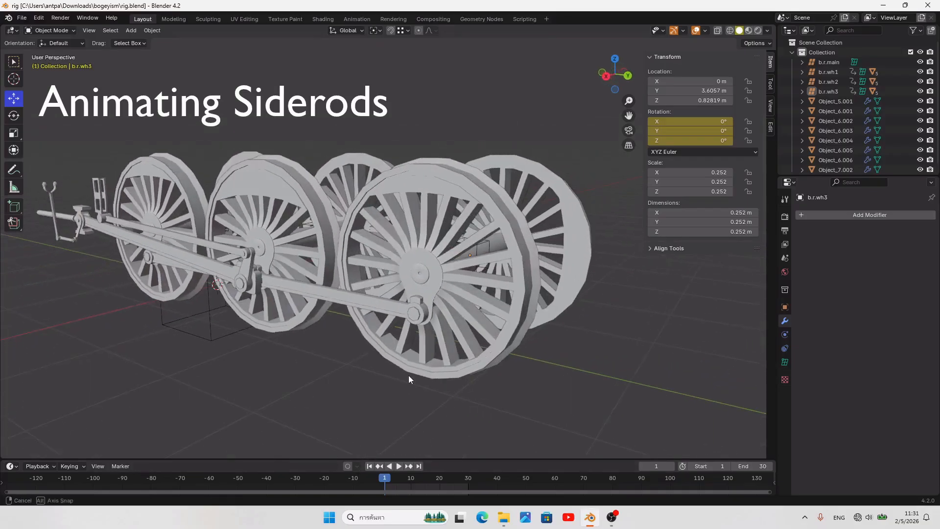
pyautogui.click(367, 293)
pyautogui.moveTo(396, 318); pyautogui.dragTo(328, 334, button='middle')
pyautogui.moveTo(391, 251); pyautogui.dragTo(386, 305, button='middle')
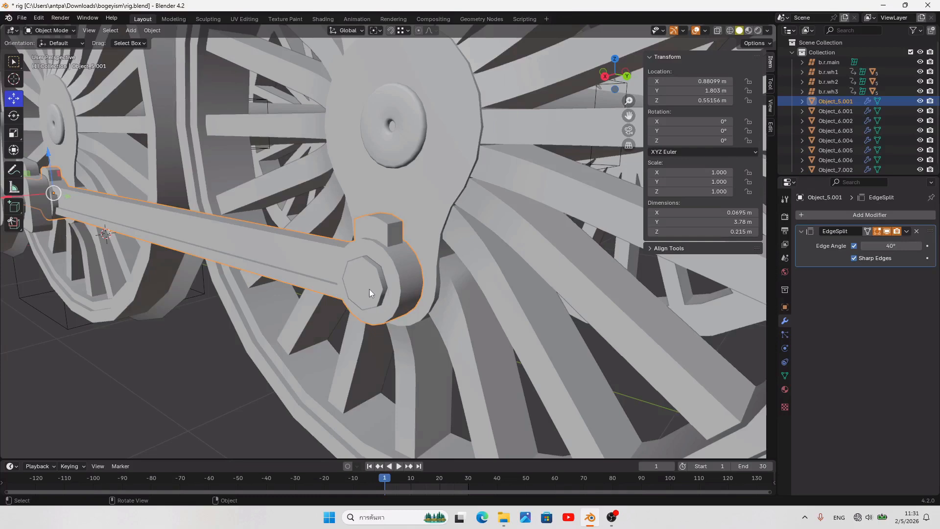
pyautogui.click(369, 289)
pyautogui.scroll(3, 369, 289)
pyautogui.press('Tab')
pyautogui.keyDown('alt'); pyautogui.click(381, 283); pyautogui.keyUp('alt')
pyautogui.hotkey('shift', 's')
pyautogui.click(392, 346)
pyautogui.press('Tab')
pyautogui.press('KP_Decimal')
# Step: Try selecting the geometry around the side rod's rear end in Edit Mode, return to Object Mode and save the file
pyautogui.scroll(-5, 380, 337)
pyautogui.moveTo(380, 337); pyautogui.dragTo(431, 357, button='middle')
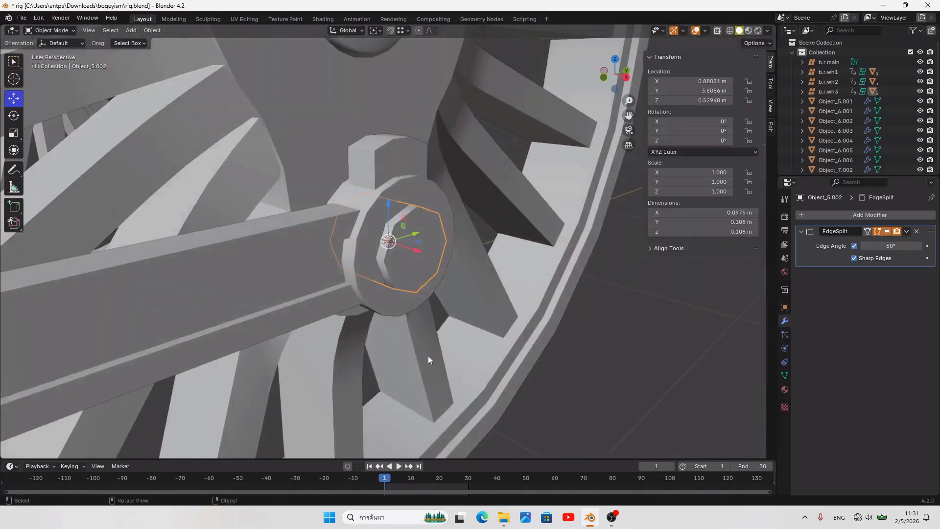
pyautogui.click(371, 278)
pyautogui.press('Tab')
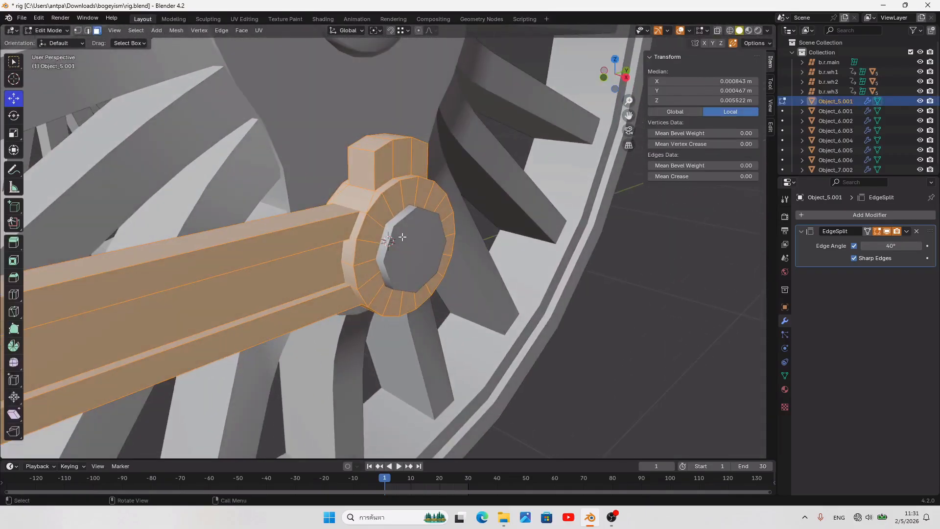
pyautogui.click(371, 210)
pyautogui.moveTo(370, 210); pyautogui.dragTo(439, 227, button='middle')
pyautogui.keyDown('alt'); pyautogui.click(442, 237); pyautogui.keyUp('alt')
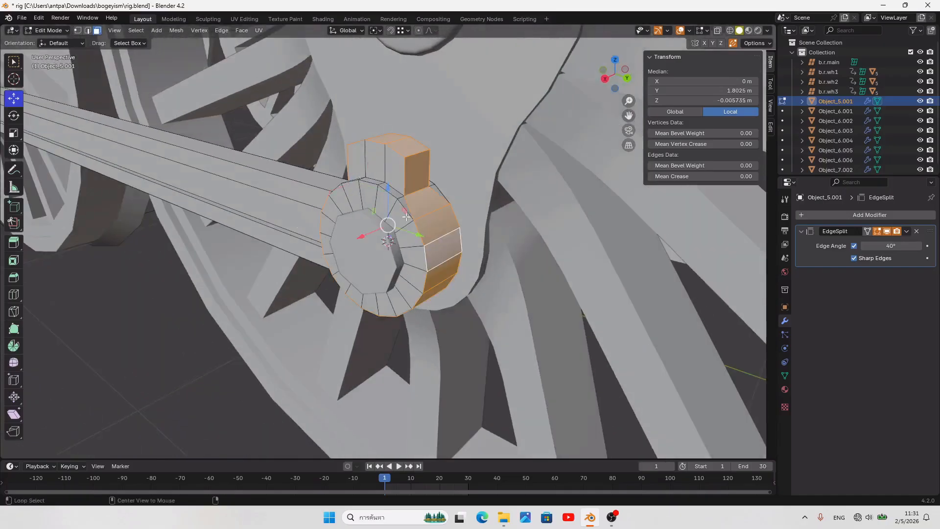
pyautogui.click(365, 201)
pyautogui.press('1')
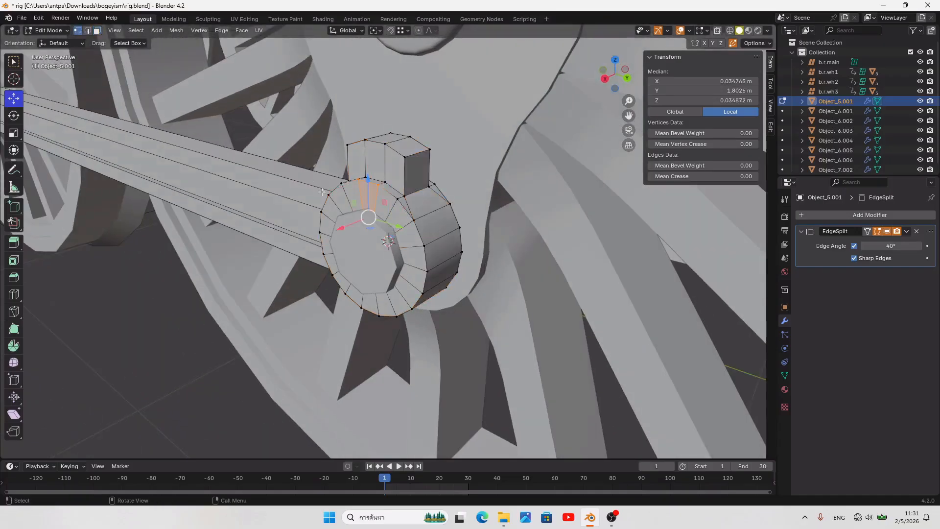
pyautogui.click(360, 243)
pyautogui.press('ctrl+KP_Add')
pyautogui.moveTo(361, 243); pyautogui.dragTo(462, 259, button='middle')
pyautogui.press('Tab')
pyautogui.hotkey('ctrl', 's')
# Step: Add a lattice centred on the rear crankpin, scale it to 0.180 and save the file
pyautogui.click(429, 251)
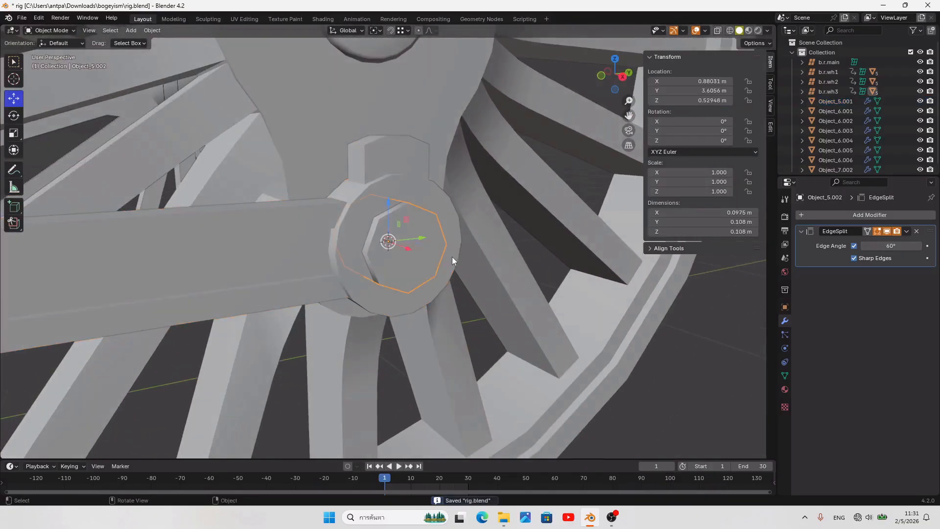
pyautogui.press('KP_3')
pyautogui.press('KP_Decimal')
pyautogui.scroll(-1, 453, 260)
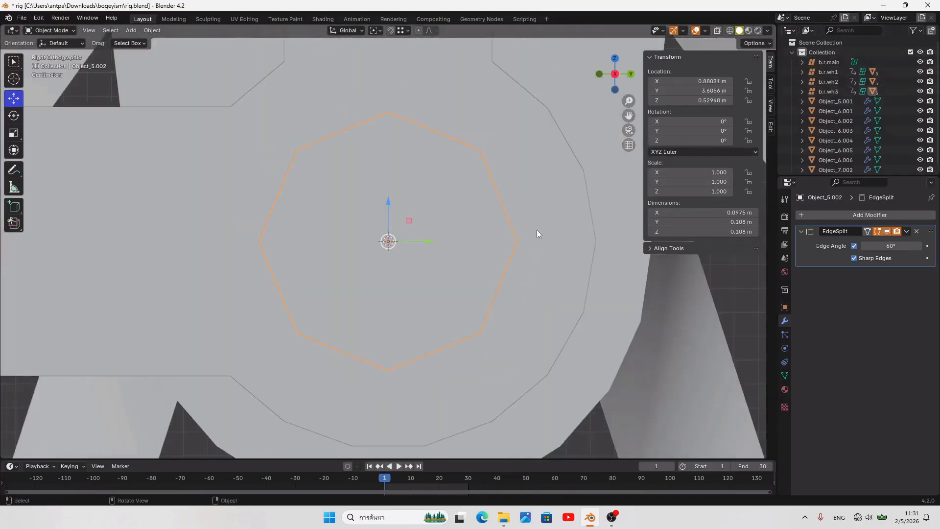
pyautogui.scroll(-3, 542, 230)
pyautogui.hotkey('shift', 'a')
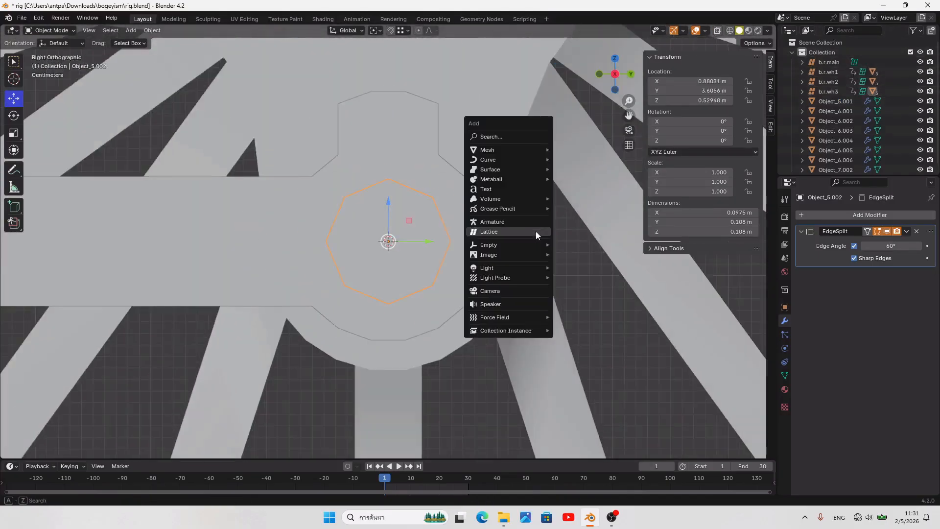
pyautogui.click(536, 231)
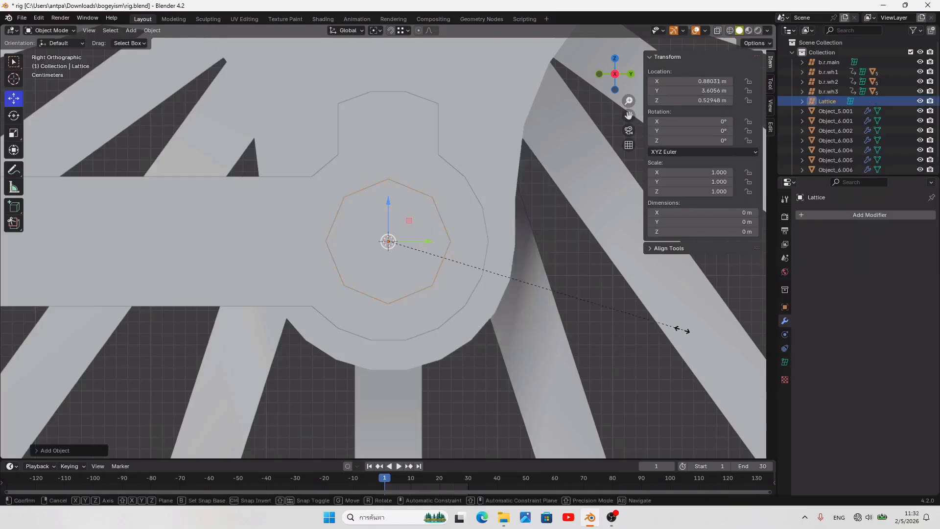
pyautogui.press('s')
pyautogui.click(460, 290)
pyautogui.press('s')
pyautogui.click(541, 335)
pyautogui.hotkey('ctrl', 's')
# Step: Rename the new crankpin lattice b.r.rdL and save the file
pyautogui.click(784, 307)
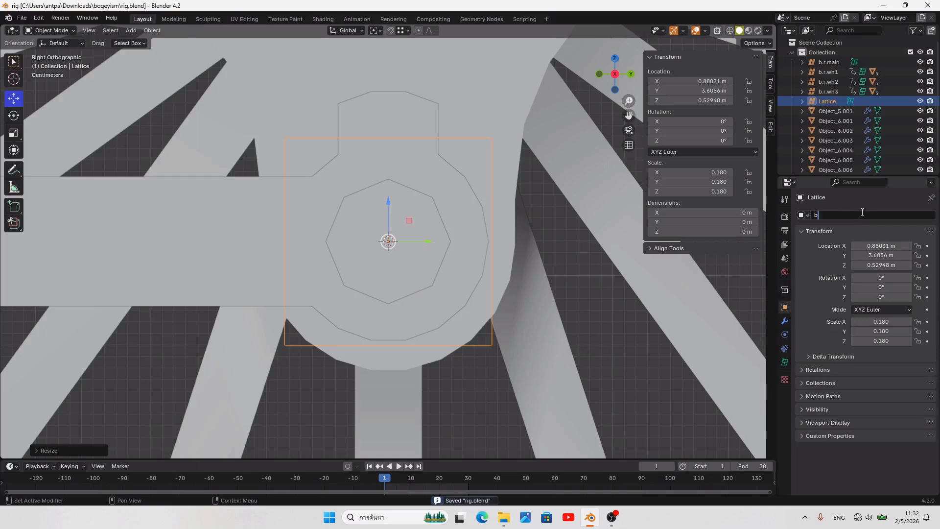
pyautogui.click(862, 212)
pyautogui.write('b.r.rd')
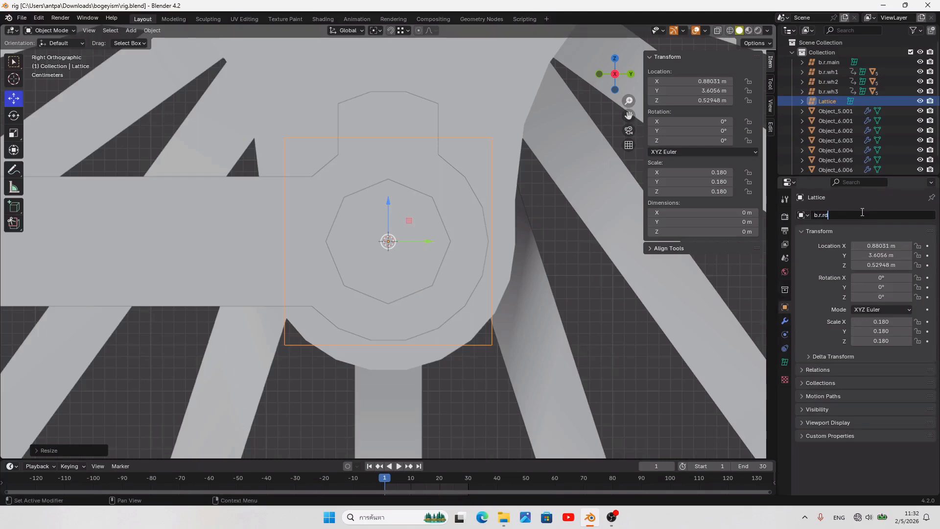
pyautogui.write('L')
pyautogui.press('Return')
pyautogui.moveTo(538, 280); pyautogui.dragTo(396, 291, button='middle')
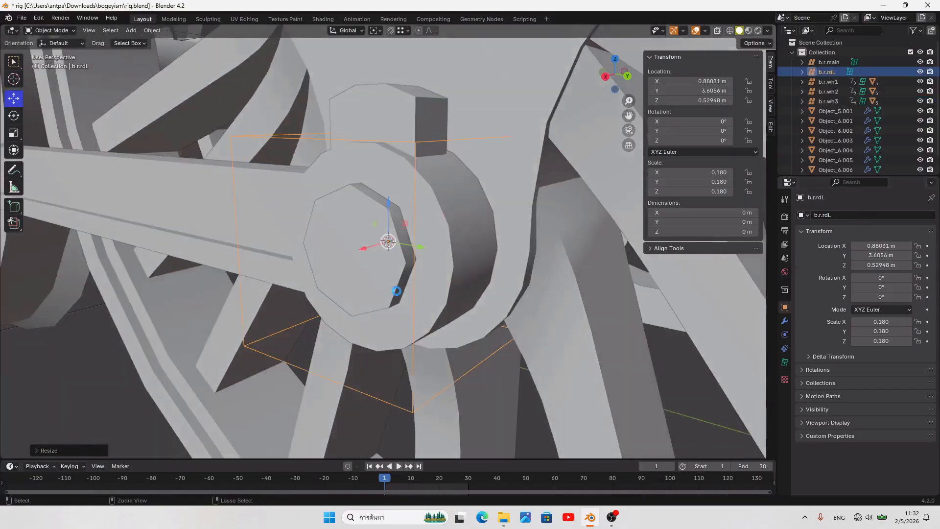
pyautogui.hotkey('ctrl', 's')
pyautogui.click(831, 215)
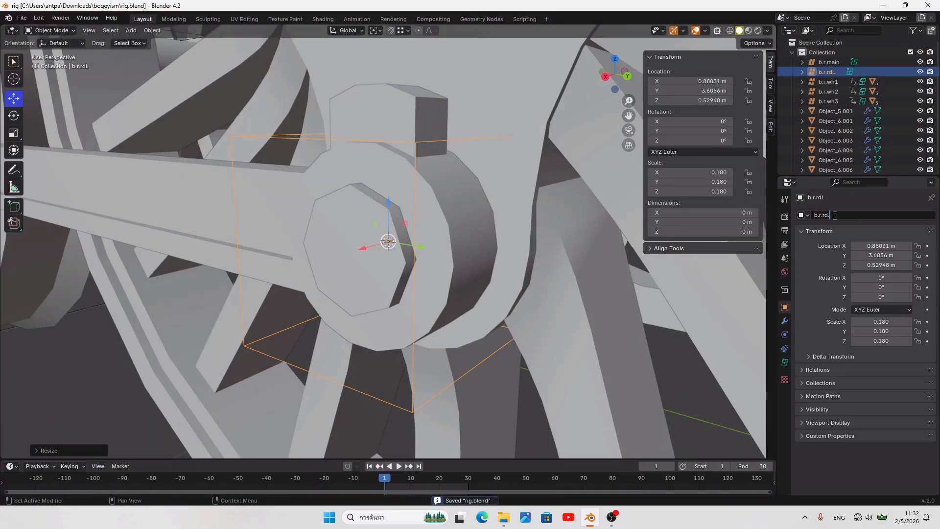
pyautogui.write('left')
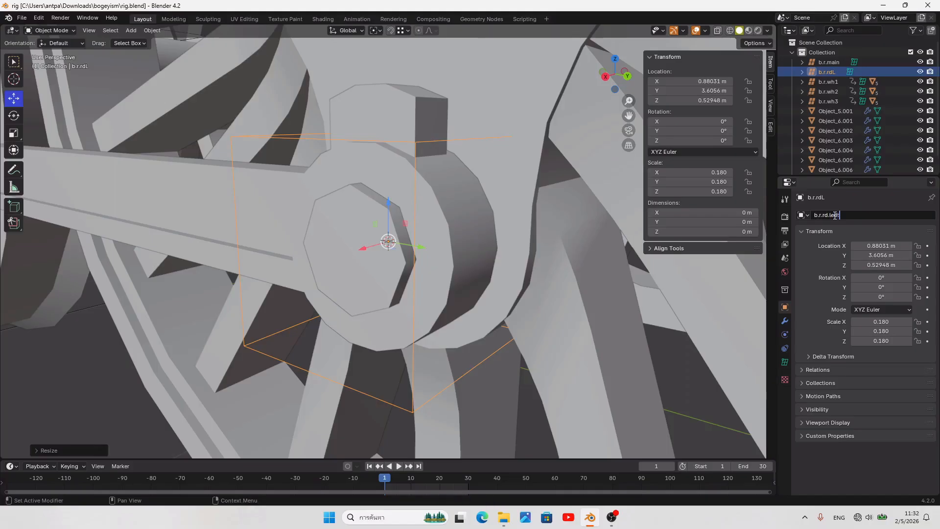
pyautogui.press('Escape')
# Step: Save the file and parent the b.r.rdL lattice to the rear axle lattice b.r.wh3 with the Object option
pyautogui.moveTo(595, 312); pyautogui.dragTo(362, 331, button='middle')
pyautogui.hotkey('ctrl', 's')
pyautogui.scroll(-4, 493, 291)
pyautogui.moveTo(563, 220); pyautogui.dragTo(470, 257, button='middle')
pyautogui.keyDown('shift'); pyautogui.click(471, 262); pyautogui.keyUp('shift')
pyautogui.hotkey('ctrl', 'p')
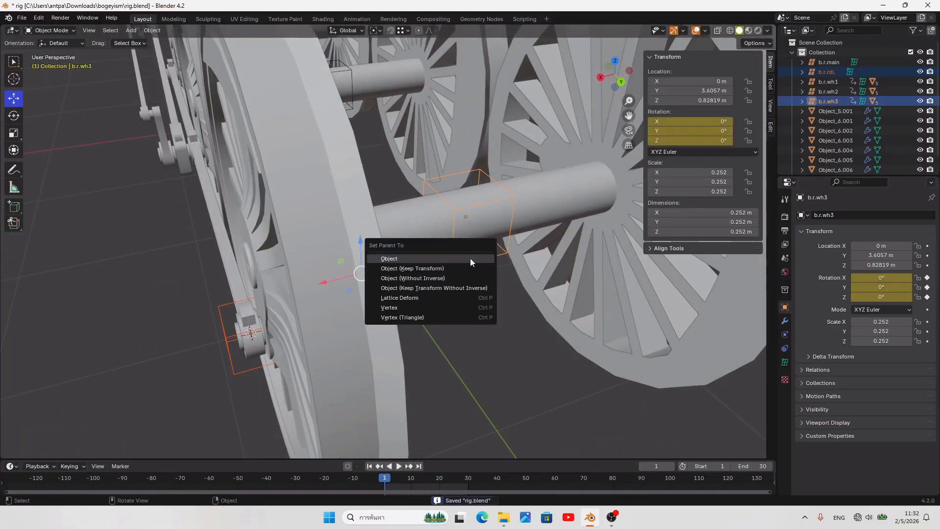
pyautogui.click(470, 258)
# Step: Play the animation to check how the crankpin lattice follows the rear wheel, and return to the first frame
pyautogui.click(477, 337)
pyautogui.moveTo(477, 337); pyautogui.dragTo(406, 468, button='middle')
pyautogui.click(399, 466)
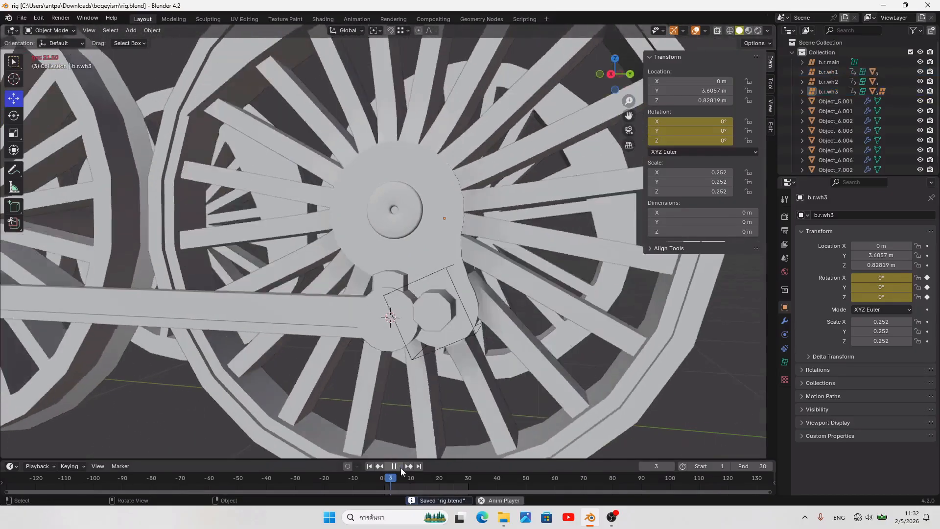
pyautogui.click(370, 466)
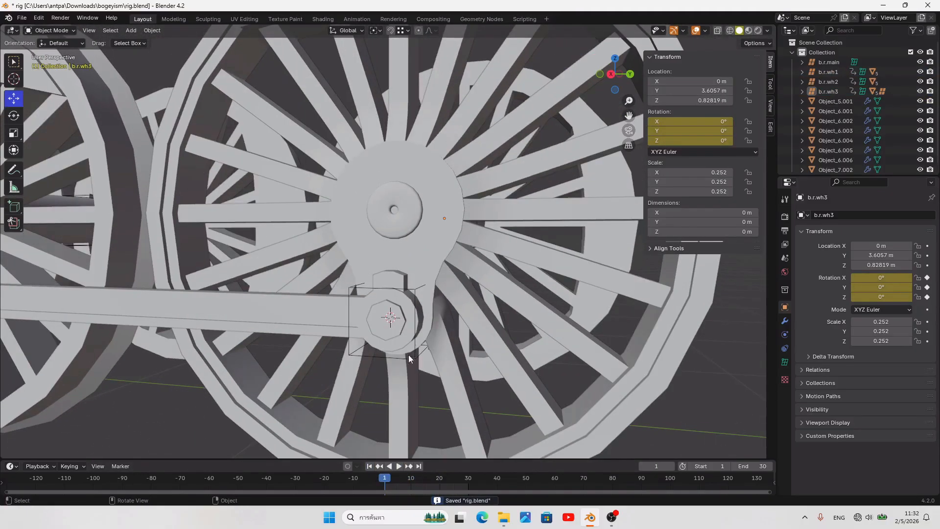
# Step: Parent the side rod to the b.r.rdL lattice as Object and save the file
pyautogui.click(327, 316)
pyautogui.keyDown('shift'); pyautogui.click(371, 357); pyautogui.keyUp('shift')
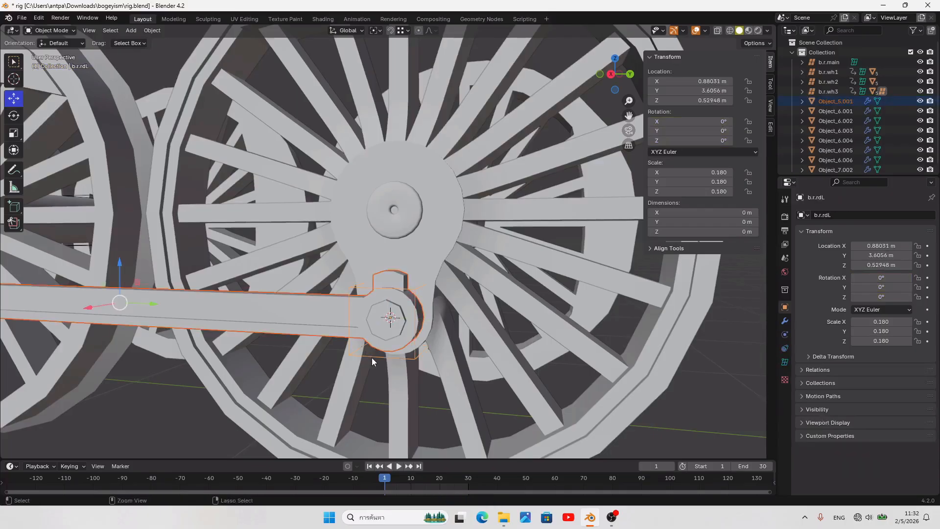
pyautogui.hotkey('ctrl', 'p')
pyautogui.click(371, 357)
pyautogui.hotkey('alt', 'a')
pyautogui.hotkey('ctrl', 's')
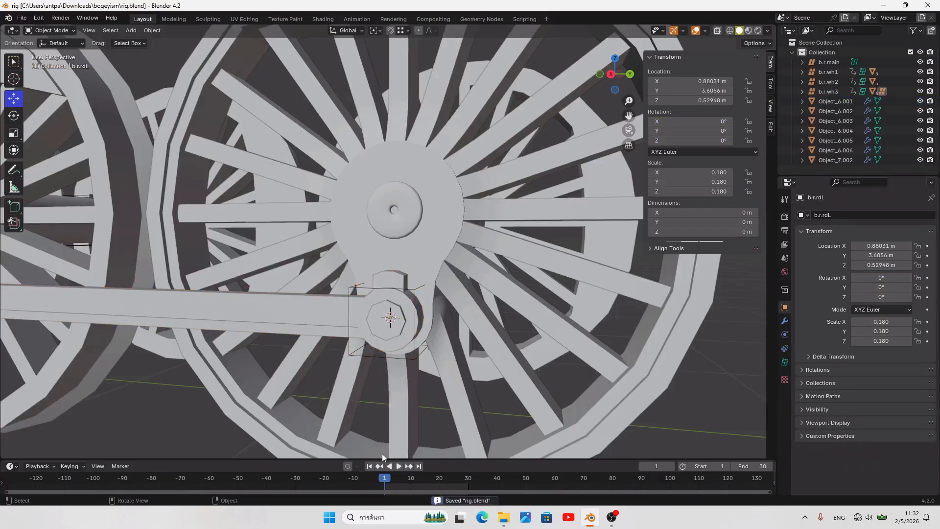
# Step: Play the animation to check the parented side rod's motion, and stop it
pyautogui.click(398, 466)
pyautogui.scroll(-6, 406, 393)
pyautogui.press('Escape')
pyautogui.scroll(6, 407, 338)
# Step: Add a Limit Rotation constraint with Limit X enabled to the b.r.rdL lattice and save the file
pyautogui.click(365, 359)
pyautogui.keyDown('shift'); pyautogui.click(382, 358); pyautogui.keyUp('shift')
pyautogui.click(784, 348)
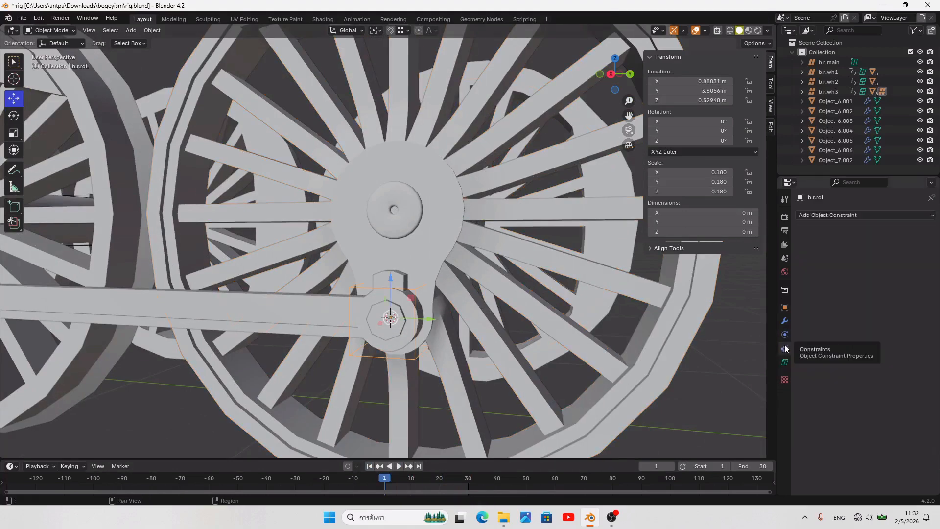
pyautogui.click(841, 215)
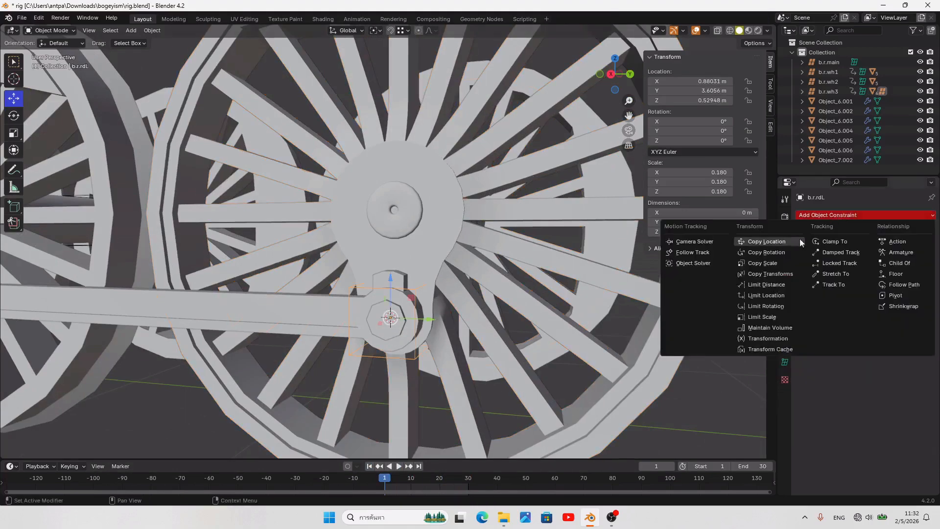
pyautogui.click(774, 306)
pyautogui.click(858, 246)
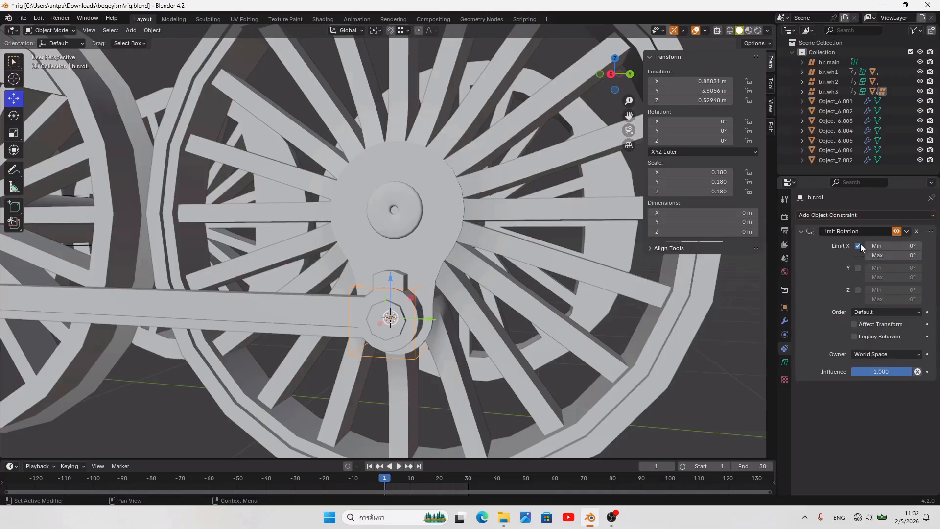
pyautogui.hotkey('ctrl', 's')
# Step: Play the animation to check the side rod's motion under the rotation limit, and return to the first frame
pyautogui.click(400, 467)
pyautogui.scroll(-5, 383, 407)
pyautogui.moveTo(383, 407); pyautogui.dragTo(468, 401, button='middle')
pyautogui.click(369, 465)
pyautogui.moveTo(430, 392); pyautogui.dragTo(429, 427, button='middle')
pyautogui.scroll(4, 353, 349)
# Step: Select the side rod and examine the wheelsets and rods on both sides of the locomotive
pyautogui.click(352, 349)
pyautogui.moveTo(445, 327); pyautogui.dragTo(444, 362, button='middle')
pyautogui.click(866, 214)
pyautogui.scroll(-4, 444, 363)
pyautogui.moveTo(529, 367); pyautogui.dragTo(340, 375, button='middle')
pyautogui.moveTo(435, 356); pyautogui.dragTo(398, 339, button='middle')
pyautogui.scroll(4, 493, 345)
pyautogui.scroll(-4, 492, 343)
pyautogui.moveTo(389, 248); pyautogui.dragTo(368, 279, button='middle')
pyautogui.moveTo(464, 279); pyautogui.dragTo(378, 275, button='middle')
pyautogui.moveTo(320, 288); pyautogui.dragTo(520, 309, button='middle')
pyautogui.click(838, 217)
pyautogui.moveTo(422, 294); pyautogui.dragTo(490, 295, button='middle')
pyautogui.moveTo(377, 291); pyautogui.dragTo(338, 286, button='middle')
pyautogui.click(839, 216)
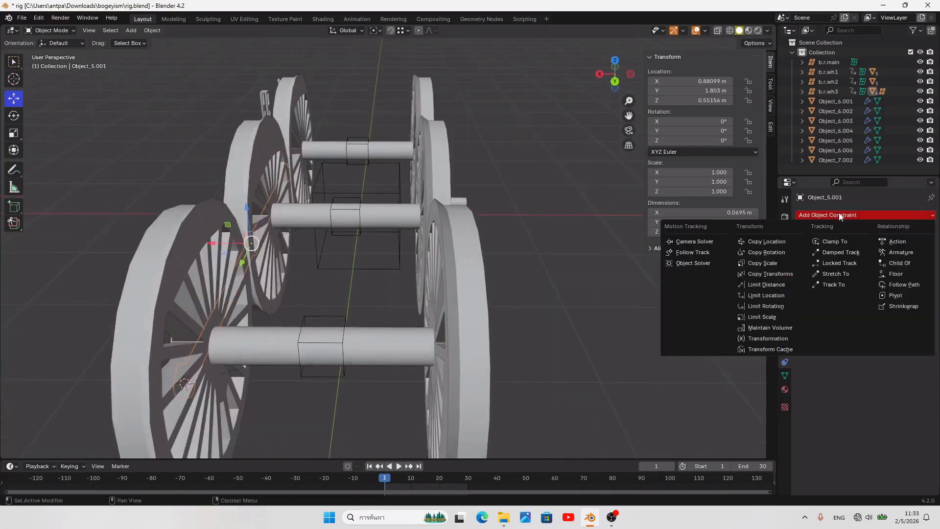
# Step: Add a Mirror modifier to the side rod above EdgeSplit, using the large central lattice as the mirror object
pyautogui.click(785, 324)
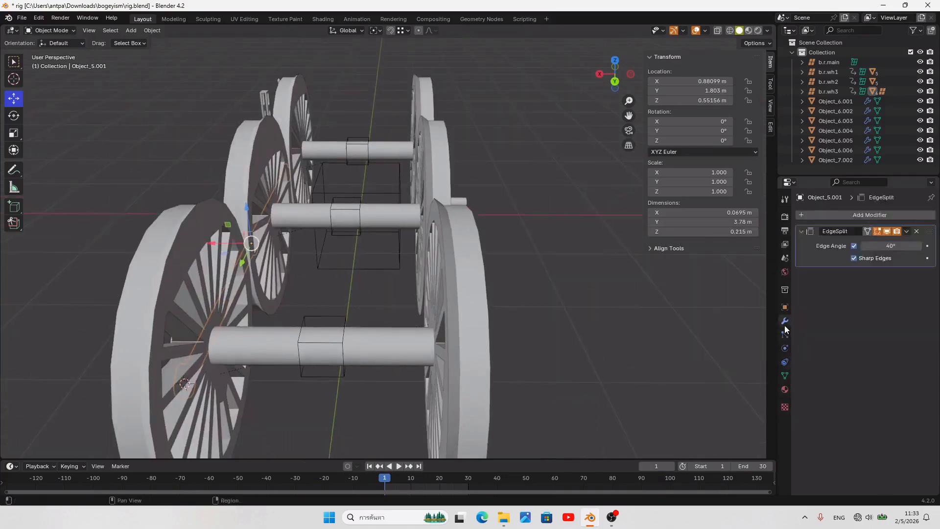
pyautogui.click(842, 219)
pyautogui.moveTo(816, 254)
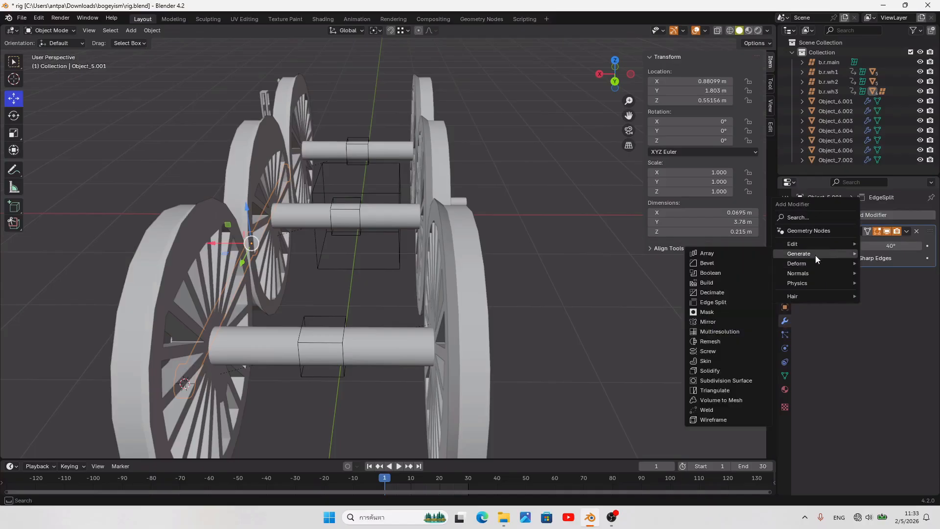
pyautogui.click(720, 322)
pyautogui.moveTo(928, 277); pyautogui.dragTo(928, 235)
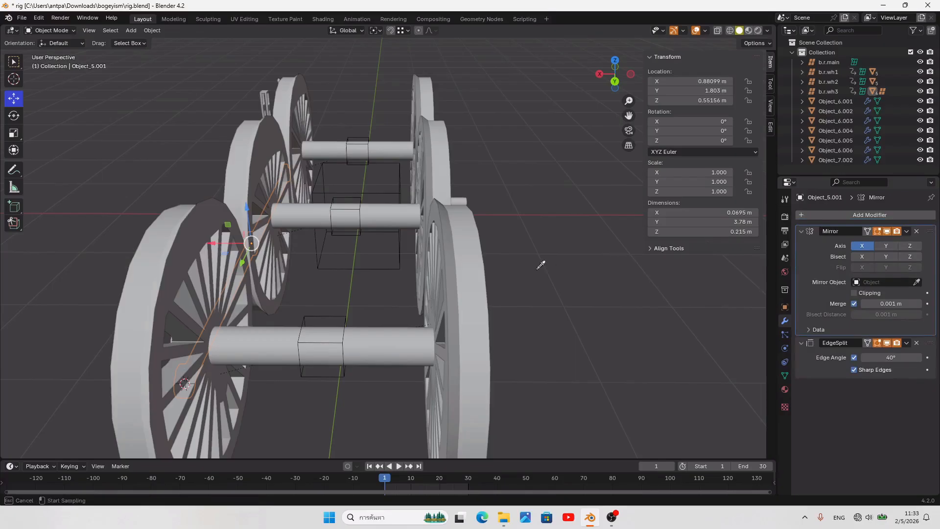
pyautogui.click(366, 261)
pyautogui.moveTo(368, 261); pyautogui.dragTo(525, 304, button='middle')
pyautogui.moveTo(436, 290); pyautogui.dragTo(504, 314, button='middle')
# Step: Set the X rotation of the rear axle lattice b.r.wh3 to -90°
pyautogui.click(374, 329)
pyautogui.moveTo(392, 327); pyautogui.dragTo(378, 315, button='middle')
pyautogui.click(677, 124)
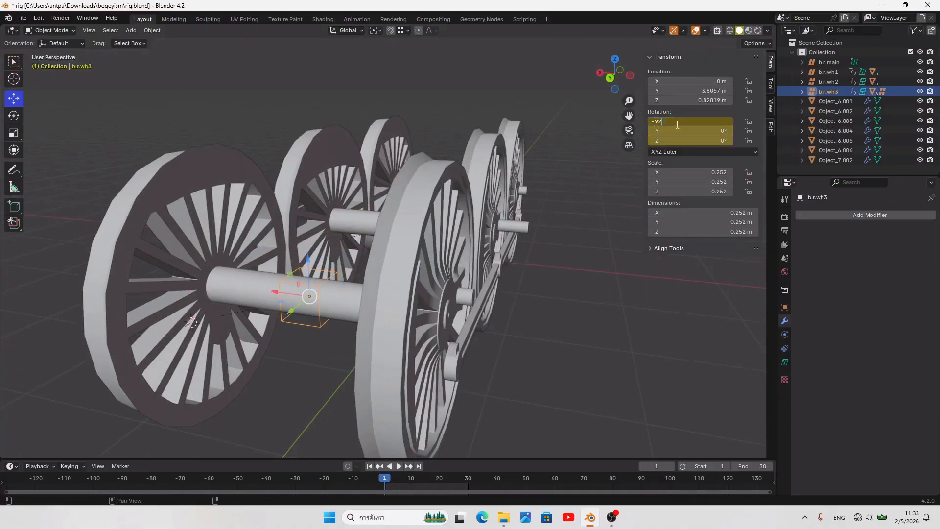
pyautogui.press('Return')
pyautogui.moveTo(402, 288); pyautogui.dragTo(373, 293, button='middle')
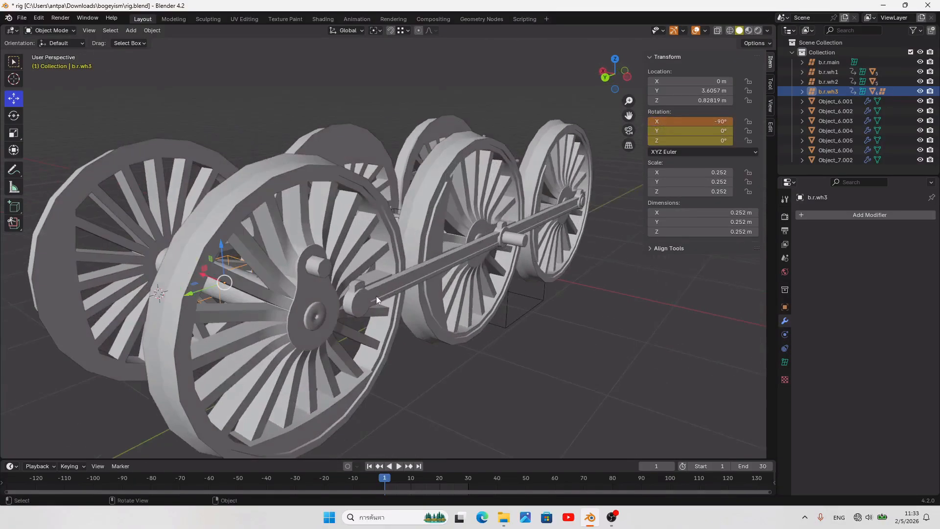
# Step: Apply the side rod's Mirror modifier and isolate both rods in local view with wireframe shading
pyautogui.click(375, 294)
pyautogui.hotkey('ctrl', 'a')
pyautogui.moveTo(482, 279); pyautogui.dragTo(535, 294, button='middle')
pyautogui.scroll(-4, 502, 282)
pyautogui.press('KP_Divide')
pyautogui.click(729, 30)
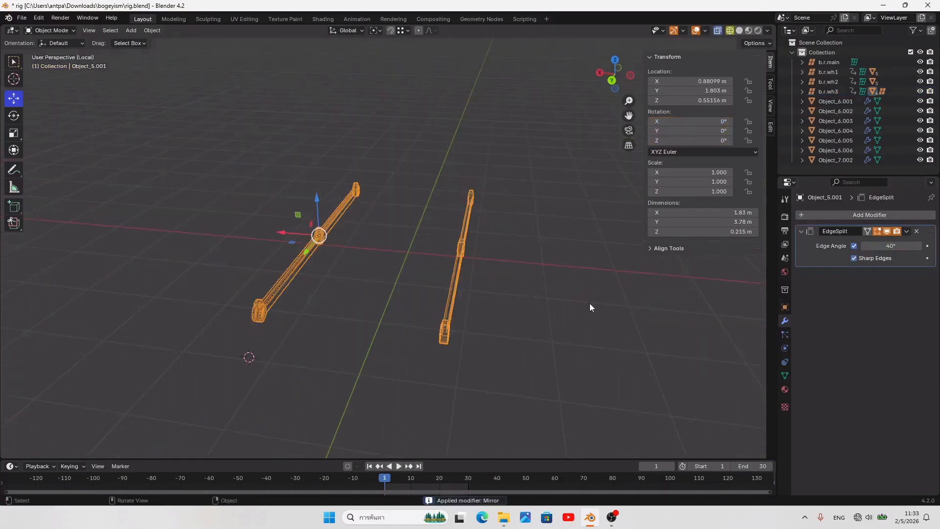
# Step: Separate the mirrored rod's geometry into its own object and return to Object Mode
pyautogui.press('Tab')
pyautogui.moveTo(537, 422)
pyautogui.mouseDown()
pyautogui.moveTo(416, 84)
pyautogui.moveTo(400, 77)
pyautogui.mouseUp()
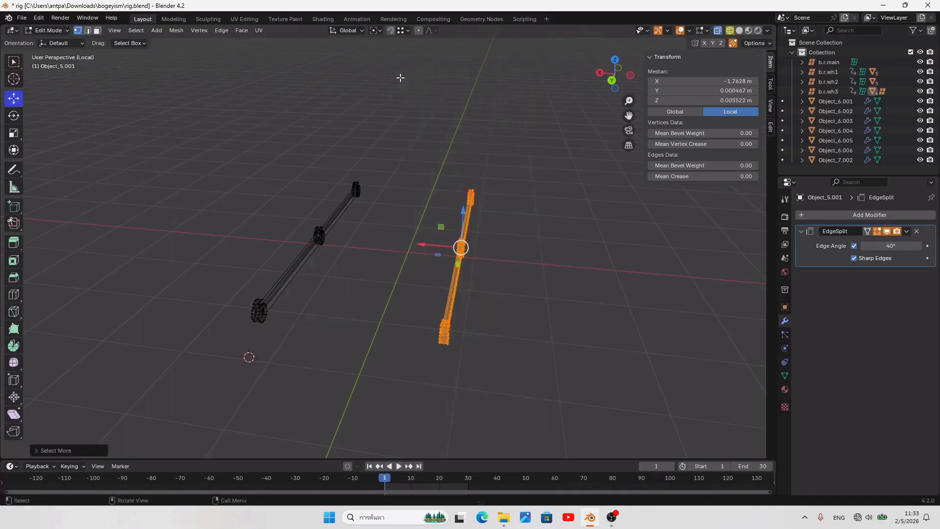
pyautogui.press('p')
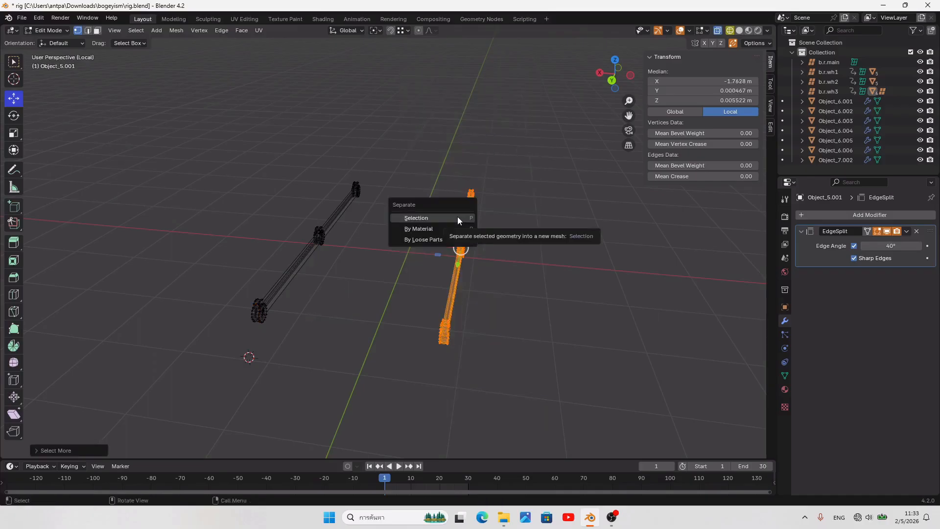
pyautogui.click(457, 217)
pyautogui.press('Tab')
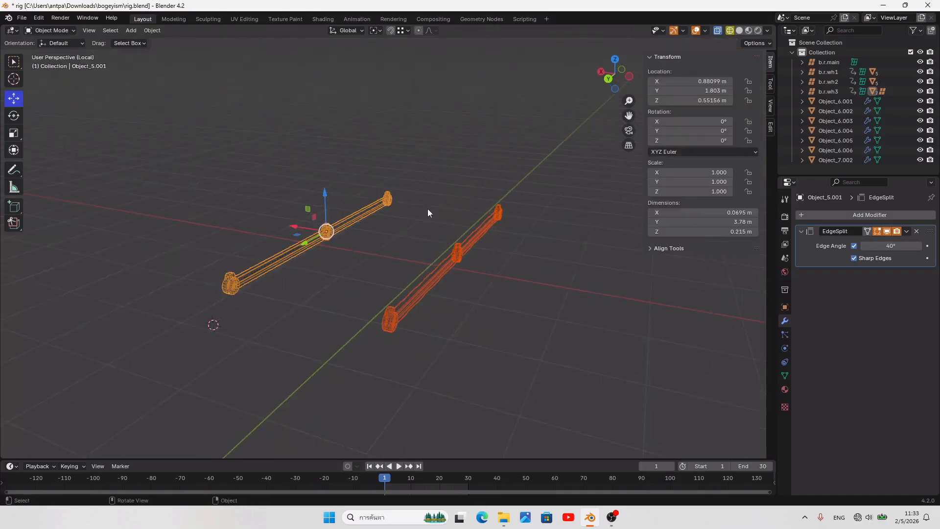
# Step: Set both side rods' origins to their geometry and apply their object transform
pyautogui.rightClick(428, 209)
pyautogui.moveTo(427, 209)
pyautogui.click(516, 221)
pyautogui.hotkey('ctrl', 'a')
pyautogui.click(536, 243)
# Step: Clear the mirrored rod's parent while keeping its transformation
pyautogui.click(442, 276)
pyautogui.hotkey('alt', 'p')
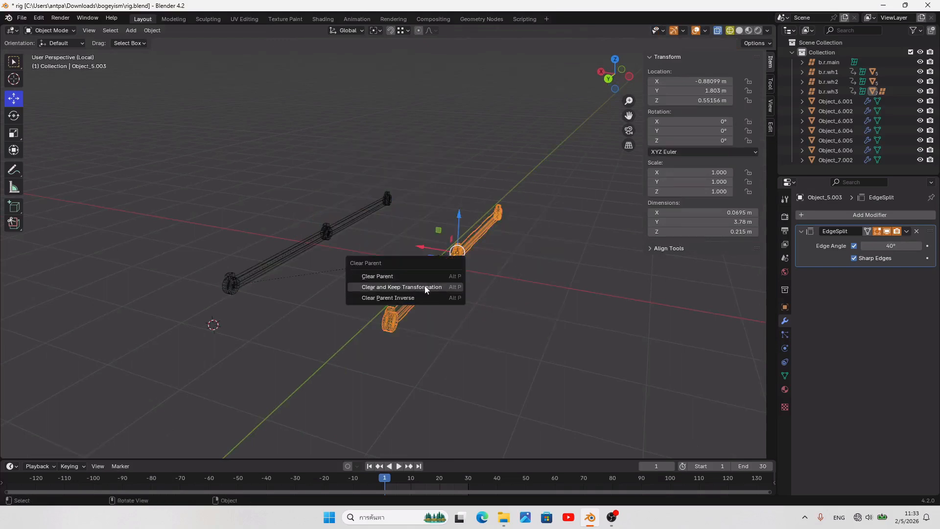
pyautogui.click(425, 288)
# Step: Apply the object transform to both rods again and reset their origins to their geometry
pyautogui.press('a')
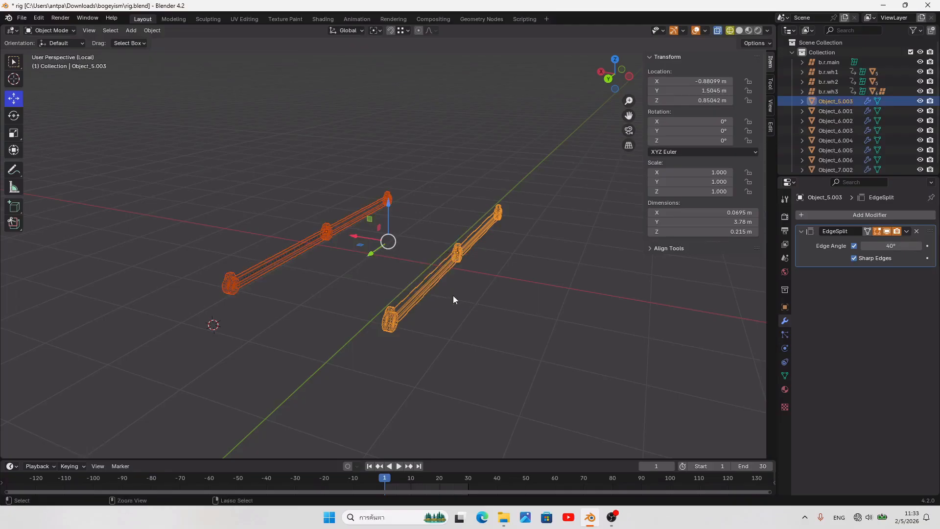
pyautogui.hotkey('ctrl', 'a')
pyautogui.click(453, 295)
pyautogui.rightClick(475, 280)
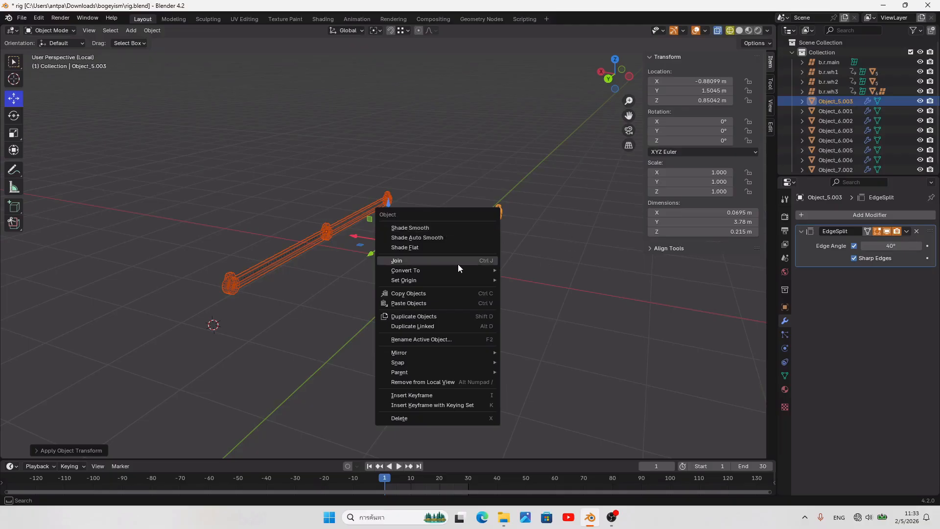
pyautogui.moveTo(434, 281)
pyautogui.click(559, 289)
pyautogui.click(495, 374)
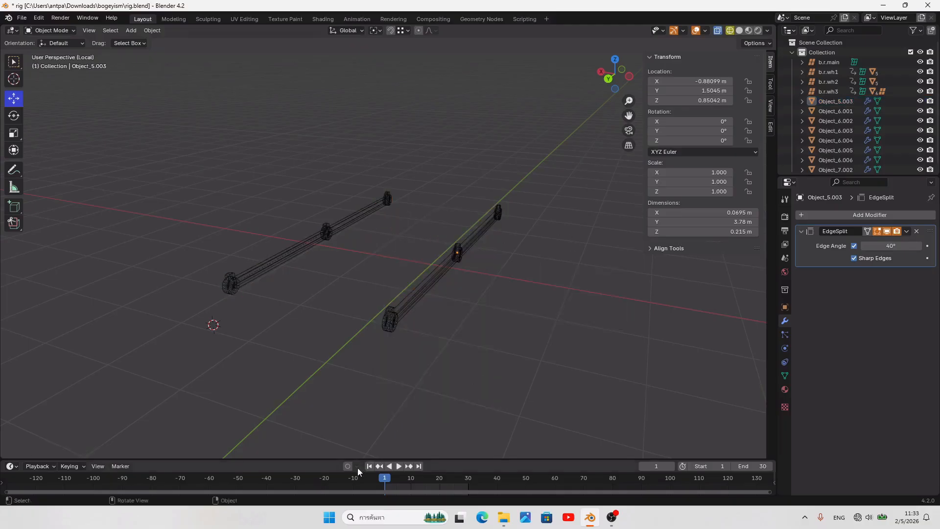
# Step: Return to the first frame, restore solid shading of the full assembly outside local view and save the file
pyautogui.click(373, 467)
pyautogui.click(739, 31)
pyautogui.moveTo(602, 289)
pyautogui.mouseDown(button='middle')
pyautogui.moveTo(580, 287)
pyautogui.moveTo(558, 334)
pyautogui.moveTo(545, 328)
pyautogui.mouseUp(button='middle')
pyautogui.press('/')
pyautogui.moveTo(486, 327); pyautogui.dragTo(504, 353, button='middle')
pyautogui.scroll(-2, 591, 313)
pyautogui.hotkey('ctrl', 's')
# Step: Select the rear axle lattice b.r.wh3 and set its X rotation to -90° again
pyautogui.click(466, 324)
pyautogui.click(427, 367)
pyautogui.click(419, 381)
pyautogui.moveTo(419, 381); pyautogui.dragTo(393, 337, button='middle')
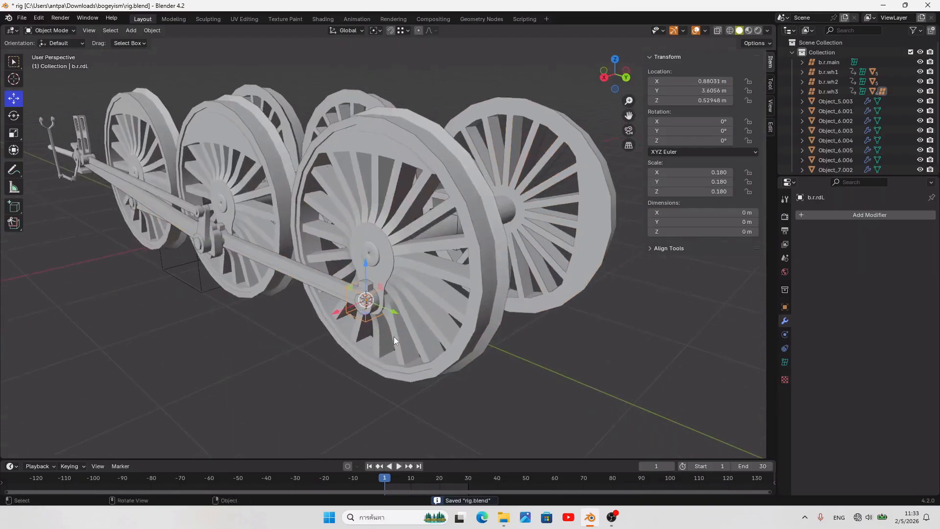
pyautogui.scroll(2, 398, 337)
pyautogui.moveTo(556, 294); pyautogui.dragTo(433, 275, button='middle')
pyautogui.click(434, 269)
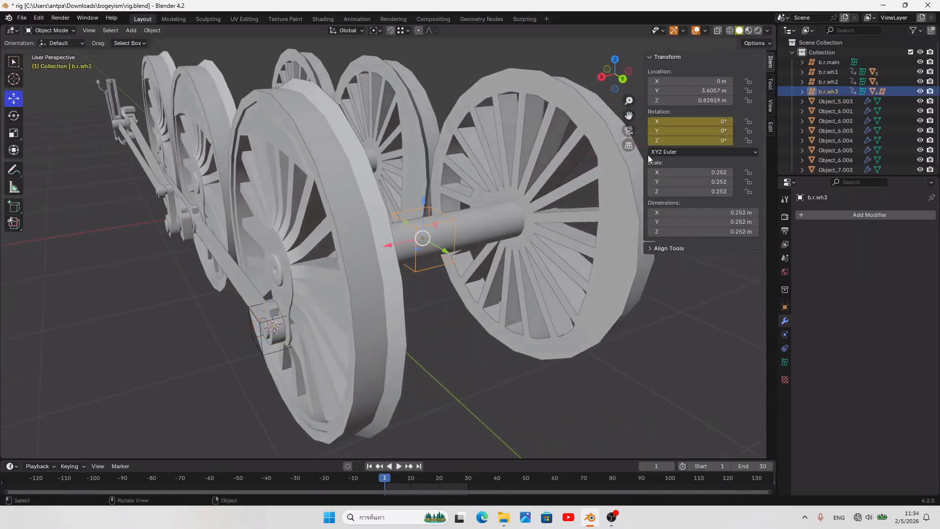
pyautogui.click(685, 123)
pyautogui.write('-9')
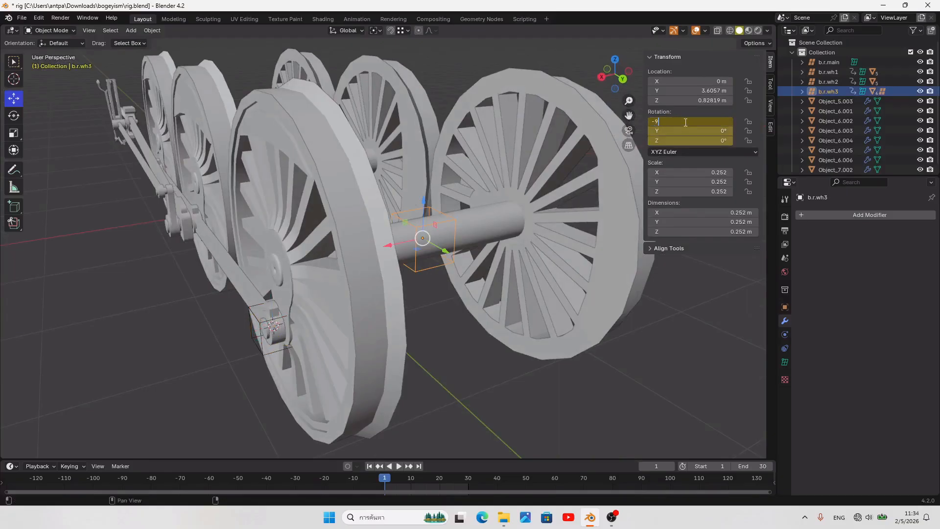
pyautogui.write('0')
pyautogui.press('Return')
# Step: Try moving the crankpin lattice b.r.rdL to the opposite side with an X location of -0.88031 m, and undo it
pyautogui.moveTo(620, 165); pyautogui.dragTo(379, 313, button='middle')
pyautogui.click(400, 311)
pyautogui.hotkey('shift', 'd')
pyautogui.rightClick(425, 296)
pyautogui.click(823, 92)
pyautogui.rightClick(680, 81)
pyautogui.hotkey('ctrl', 'z')
pyautogui.hotkey('ctrl', 'z')
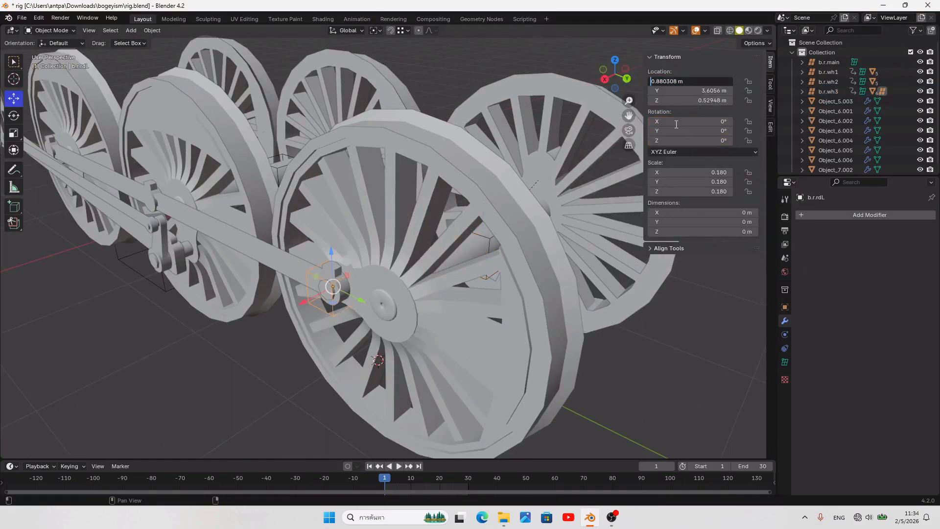
pyautogui.write('-')
pyautogui.press('Return')
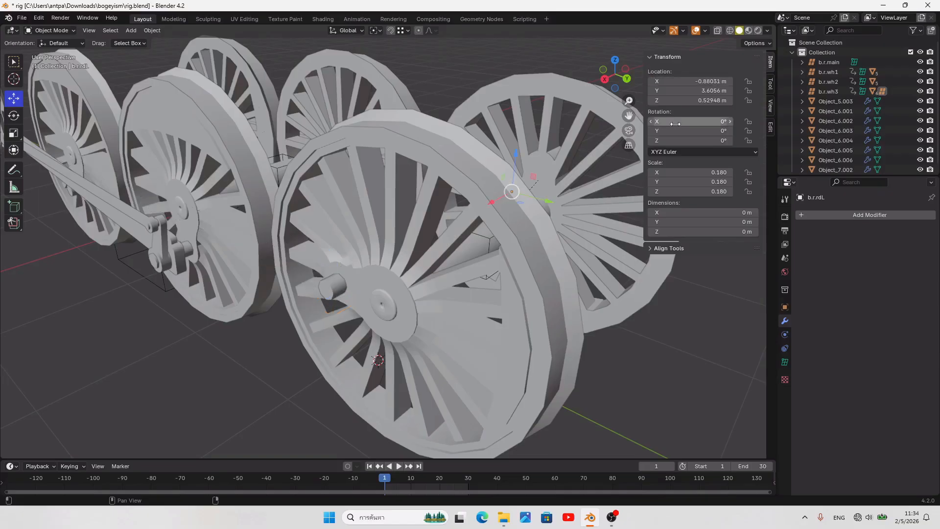
pyautogui.click(785, 306)
pyautogui.moveTo(509, 316); pyautogui.dragTo(448, 319, button='middle')
pyautogui.hotkey('ctrl', 'z')
# Step: Duplicate the b.r.rdL lattice in place as b.r.rdR and set its X location to -0.88031 m
pyautogui.moveTo(338, 309); pyautogui.dragTo(436, 300, button='middle')
pyautogui.rightClick(436, 300)
pyautogui.moveTo(418, 255); pyautogui.dragTo(441, 304, button='middle')
pyautogui.hotkey('shift', 'd')
pyautogui.press('Escape')
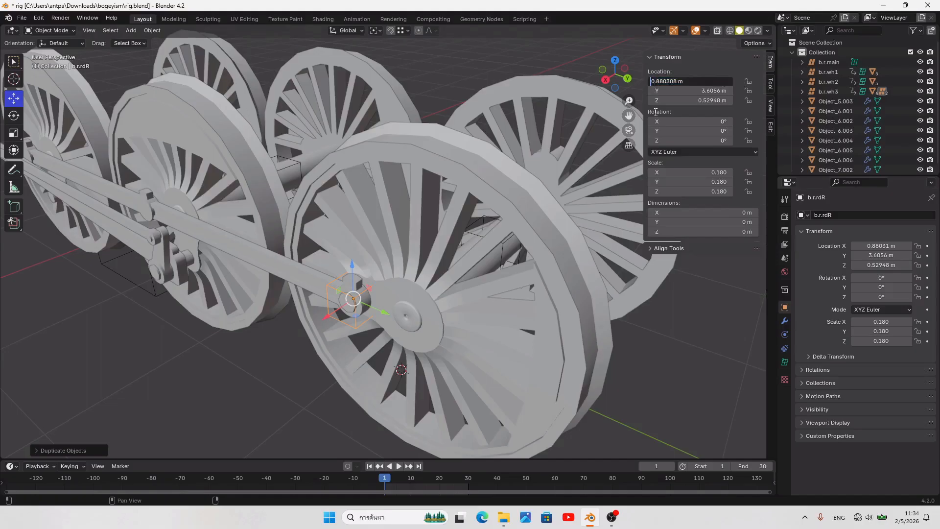
pyautogui.write('-')
pyautogui.press('Return')
pyautogui.moveTo(441, 274); pyautogui.dragTo(387, 269, button='middle')
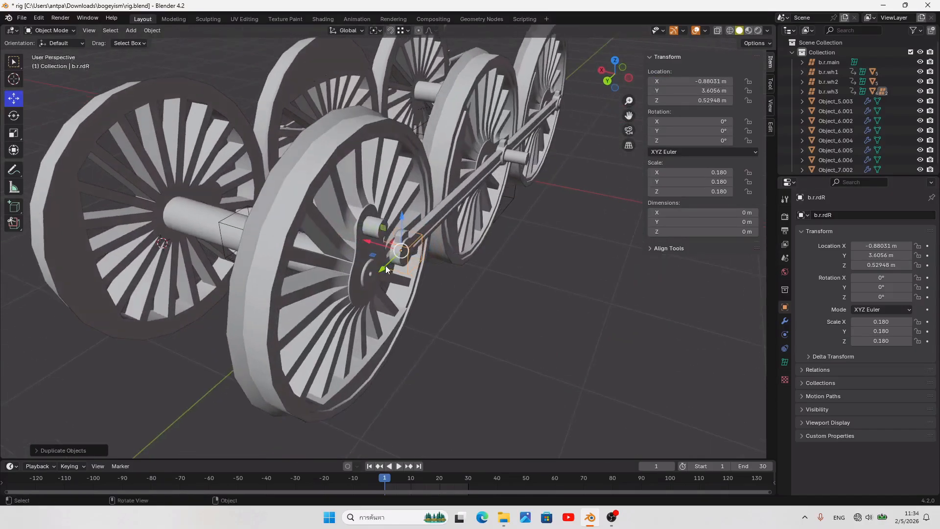
# Step: Clear the b.r.rdR lattice's parent while keeping its transformation, and return to the first frame
pyautogui.hotkey('alt', 'p')
pyautogui.click(405, 289)
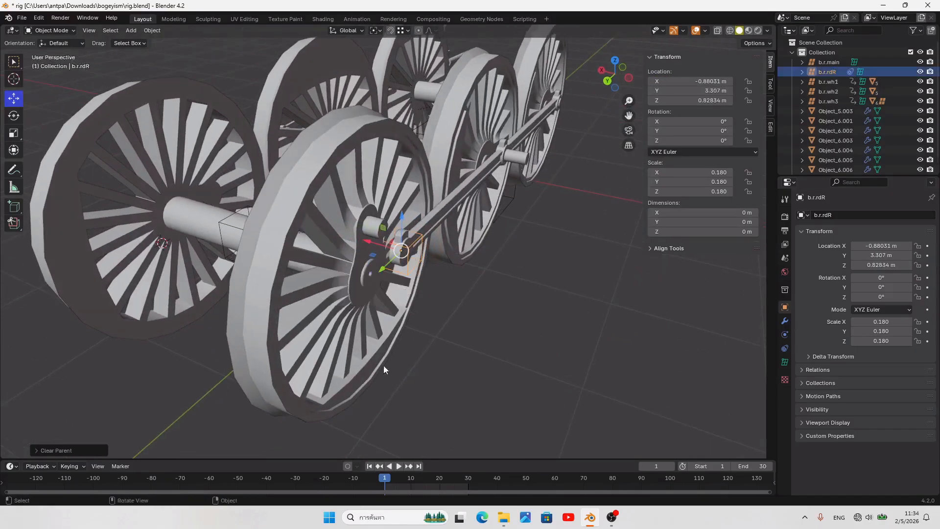
pyautogui.click(378, 467)
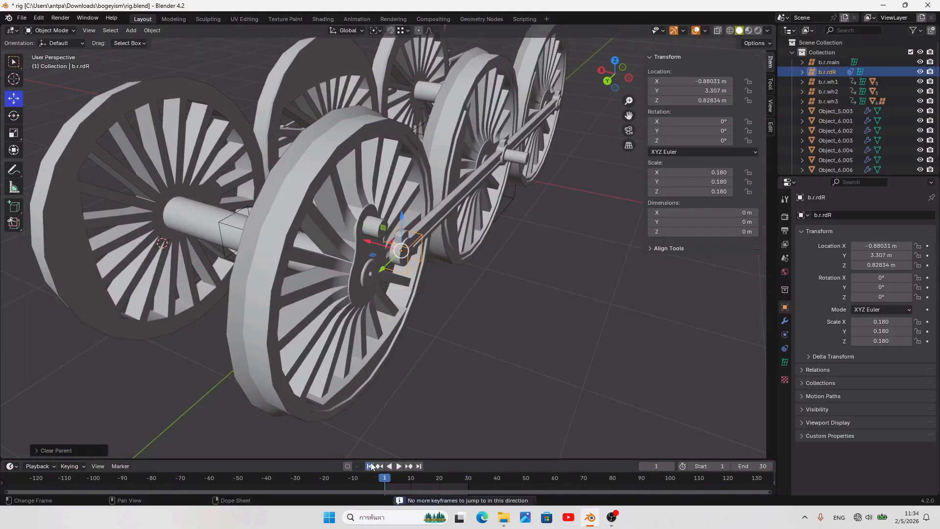
# Step: Parent the b.r.rdR lattice to the rear axle lattice b.r.wh3 as Object and save the file
pyautogui.moveTo(371, 403); pyautogui.dragTo(377, 363, button='middle')
pyautogui.keyDown('shift'); pyautogui.click(293, 297); pyautogui.keyUp('shift')
pyautogui.press('i')
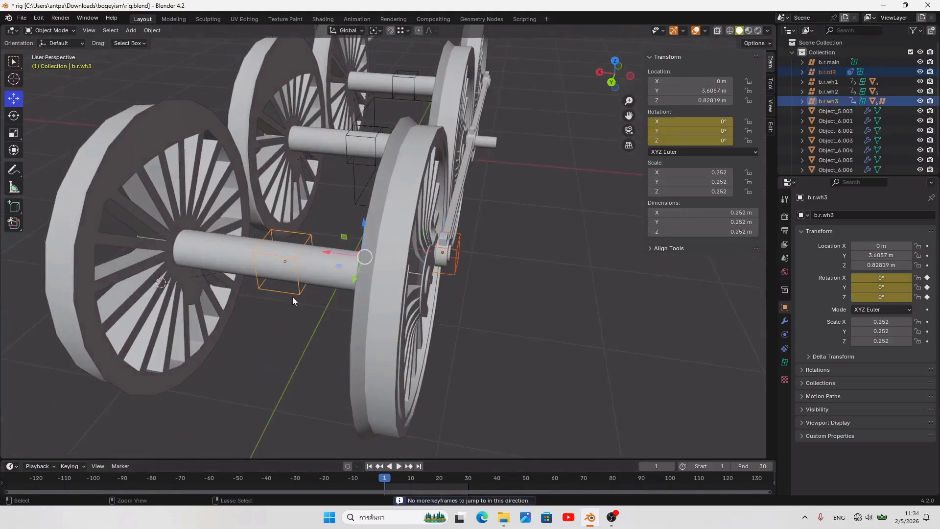
pyautogui.hotkey('ctrl', 'p')
pyautogui.click(292, 297)
pyautogui.hotkey('ctrl', 's')
# Step: Parent the side rod Object_5.003 to the b.r.rdR crankpin lattice as Object
pyautogui.moveTo(581, 299); pyautogui.dragTo(526, 271, button='middle')
pyautogui.scroll(1, 527, 271)
pyautogui.click(430, 200)
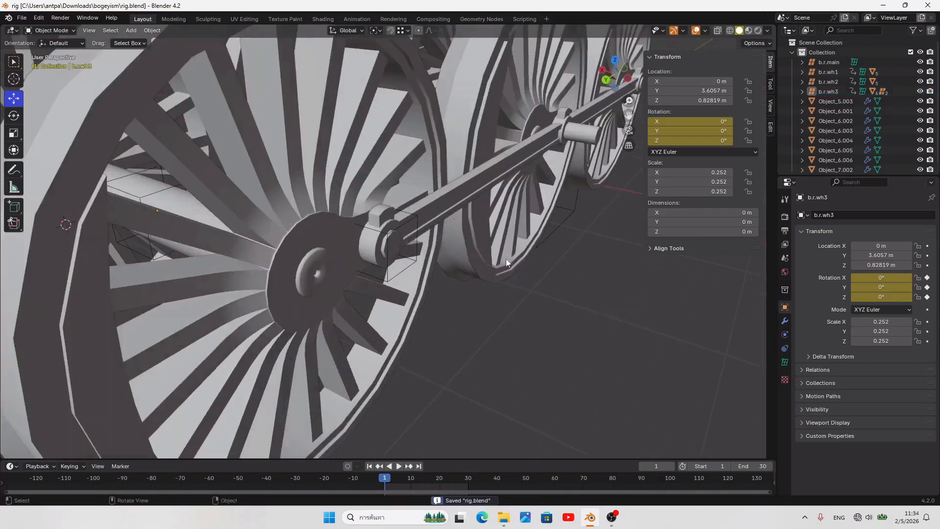
pyautogui.keyDown('shift'); pyautogui.click(412, 222); pyautogui.keyUp('shift')
pyautogui.hotkey('ctrl', 'p')
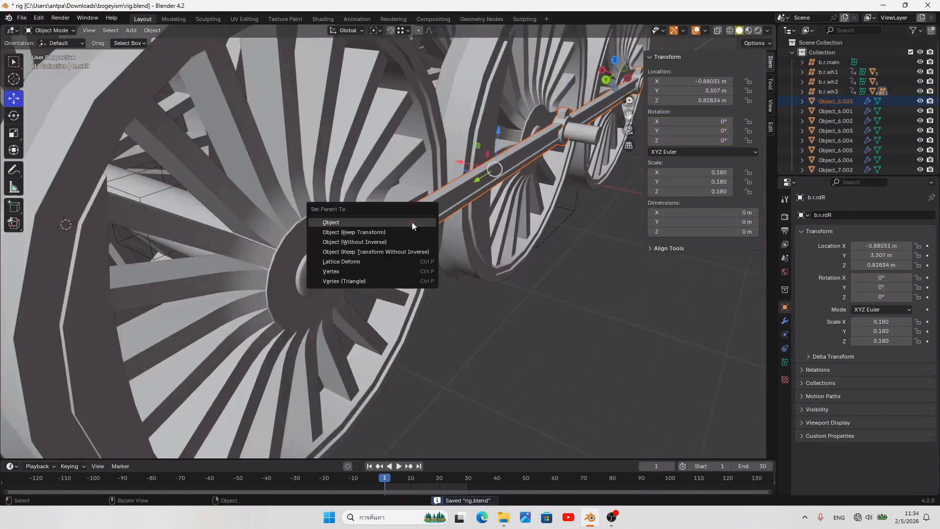
pyautogui.click(412, 222)
# Step: Play the animation to check the movement of the wheels and side rods, and return to the first frame
pyautogui.scroll(-5, 572, 325)
pyautogui.moveTo(347, 404); pyautogui.dragTo(482, 412, button='middle')
pyautogui.scroll(1, 483, 413)
pyautogui.click(398, 466)
pyautogui.moveTo(453, 377); pyautogui.dragTo(470, 406, button='middle')
pyautogui.click(394, 466)
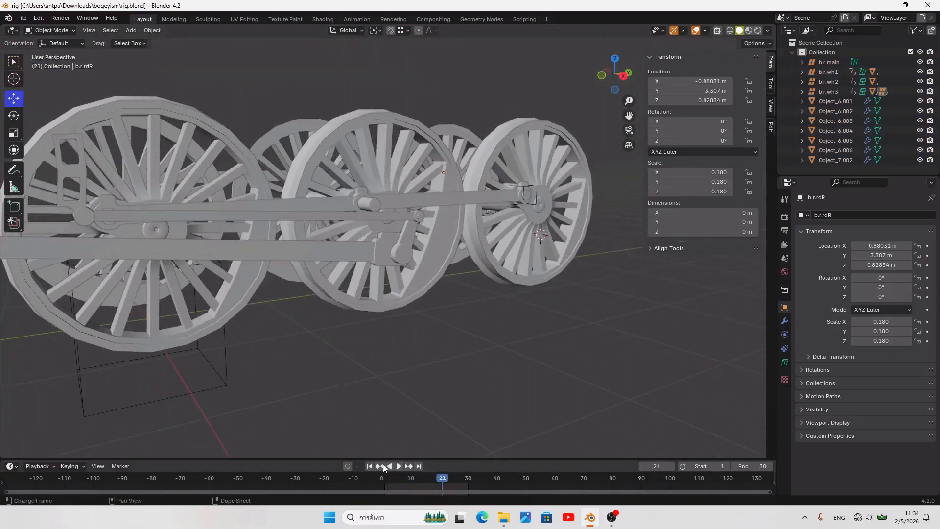
pyautogui.hotkey('shift', 'Left')
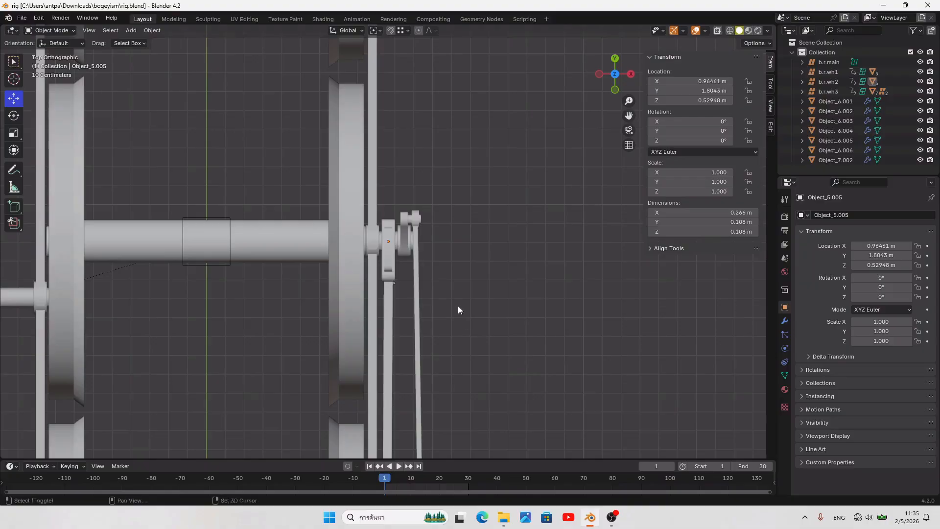
# Step: Snap the 3D cursor to the end face selection of crankpin Object_5.005 on the middle wheel
pyautogui.keyDown('shift'); pyautogui.moveTo(457, 306); pyautogui.dragTo(471, 314, button='middle'); pyautogui.keyUp('shift')
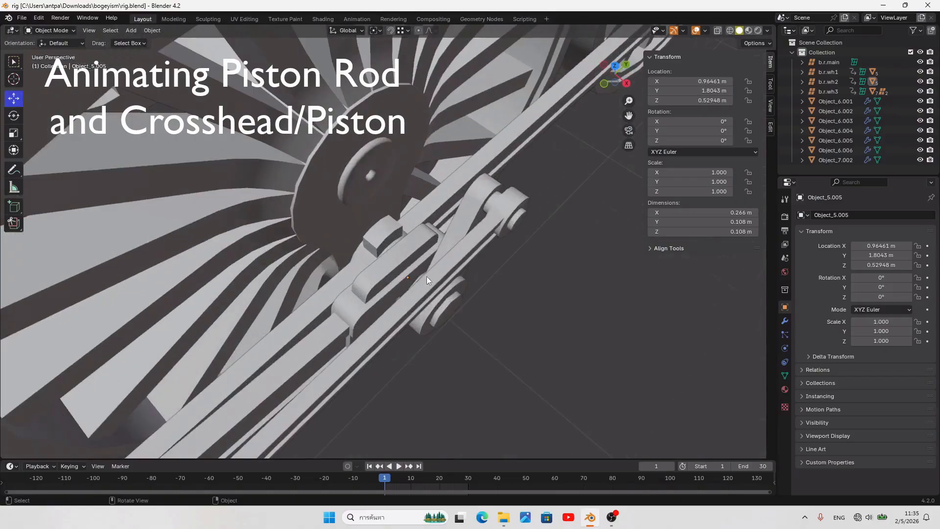
pyautogui.scroll(3, 348, 237)
pyautogui.scroll(-6, 304, 260)
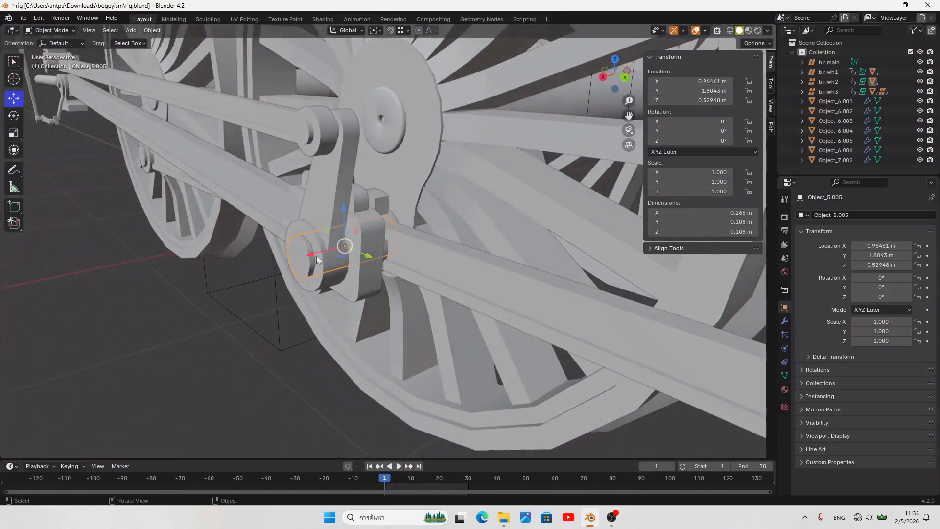
pyautogui.moveTo(357, 249); pyautogui.dragTo(170, 197, button='middle')
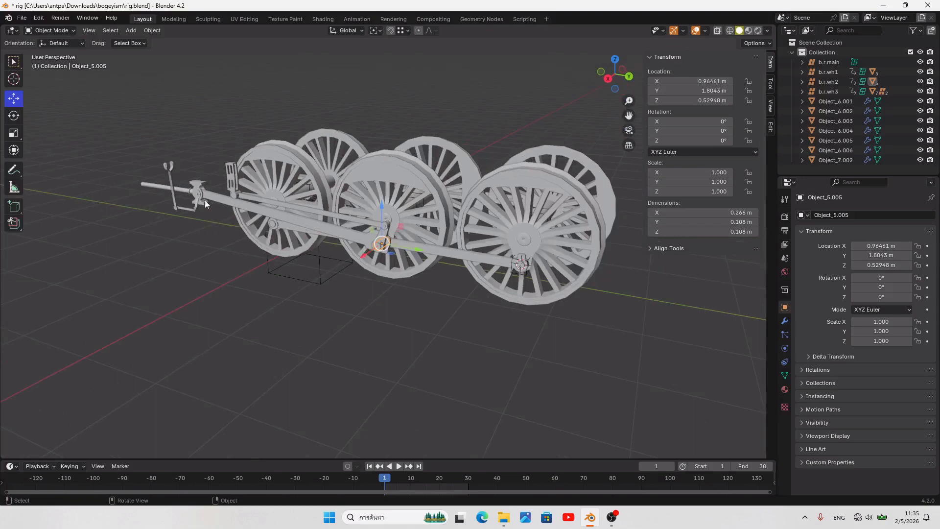
pyautogui.scroll(6, 384, 249)
pyautogui.scroll(3, 383, 250)
pyautogui.moveTo(391, 229)
pyautogui.mouseDown(button='middle')
pyautogui.moveTo(365, 228)
pyautogui.moveTo(388, 228)
pyautogui.mouseUp(button='middle')
pyautogui.press('Tab')
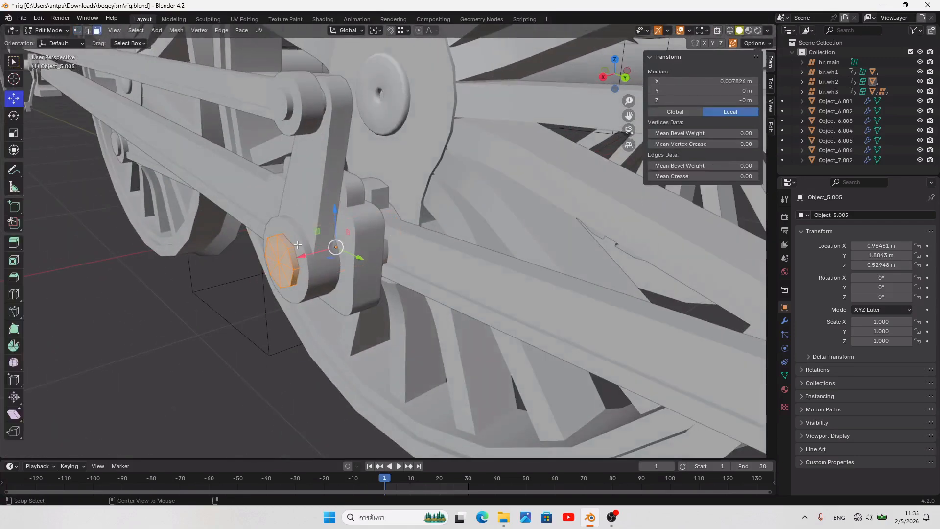
pyautogui.hotkey('shift', 's')
pyautogui.click(307, 303)
pyautogui.press('Tab')
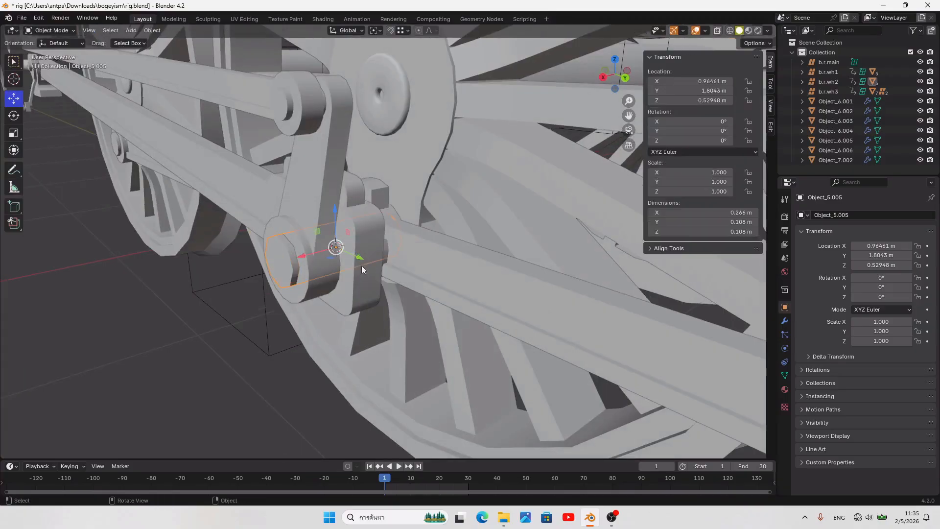
# Step: Add a lattice at the 3D cursor on the middle wheel's crankpin and scale it to about 0.288
pyautogui.hotkey('shift', 'a')
pyautogui.click(391, 245)
pyautogui.press('KP_3')
pyautogui.press('s')
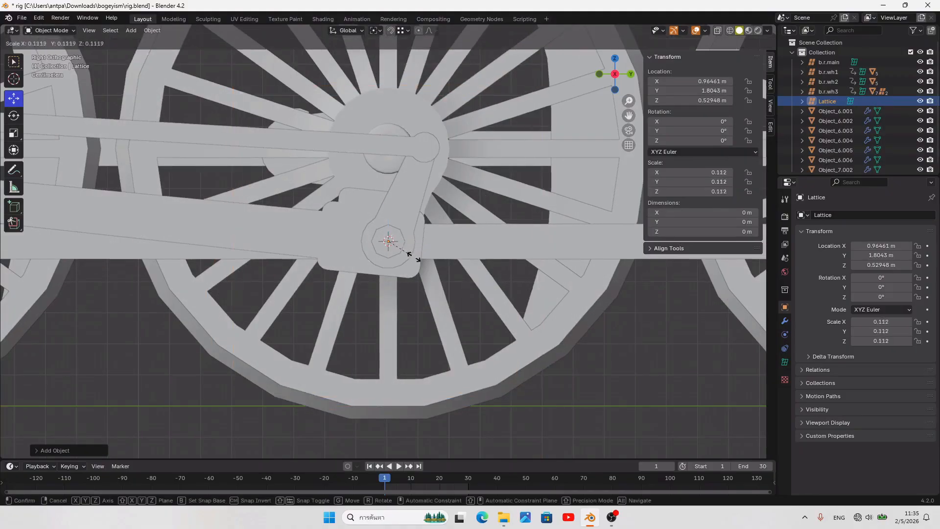
pyautogui.click(448, 272)
# Step: Try shifting the crankpin lattice along X, and undo the move
pyautogui.press('KP_7')
pyautogui.scroll(2, 446, 257)
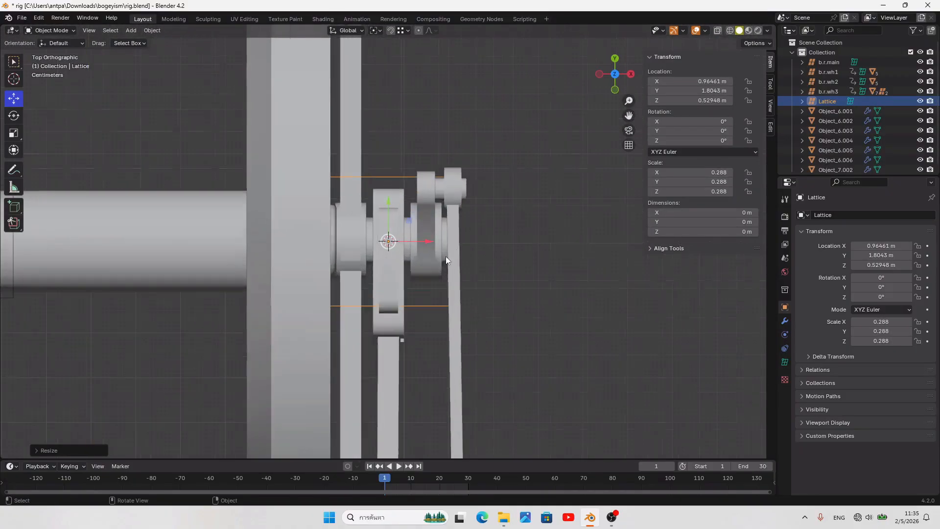
pyautogui.moveTo(418, 242); pyautogui.dragTo(421, 245)
pyautogui.hotkey('ctrl', 'z')
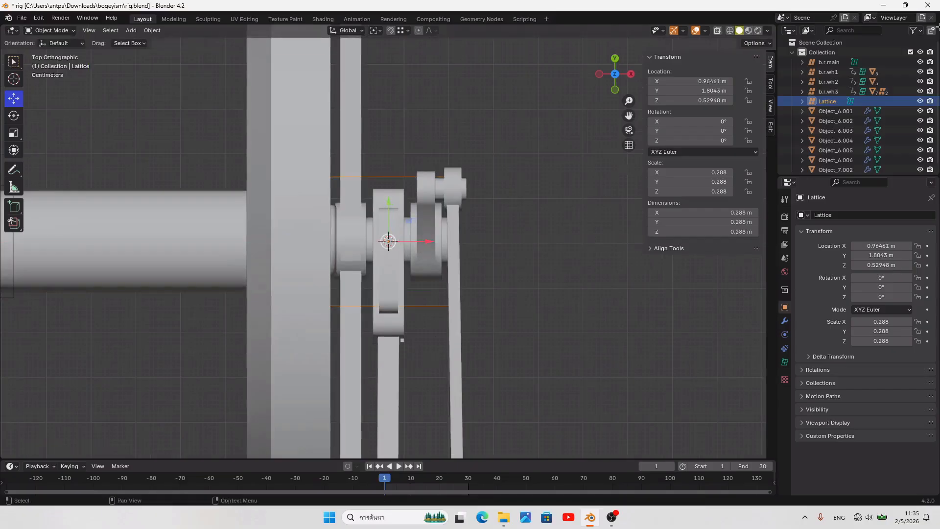
# Step: Move the crankpin lattice along X to about 0.97057 m and snap the 3D cursor to it
pyautogui.scroll(4, 295, 260)
pyautogui.scroll(-9, 399, 225)
pyautogui.scroll(-8, 409, 274)
pyautogui.scroll(6, 401, 272)
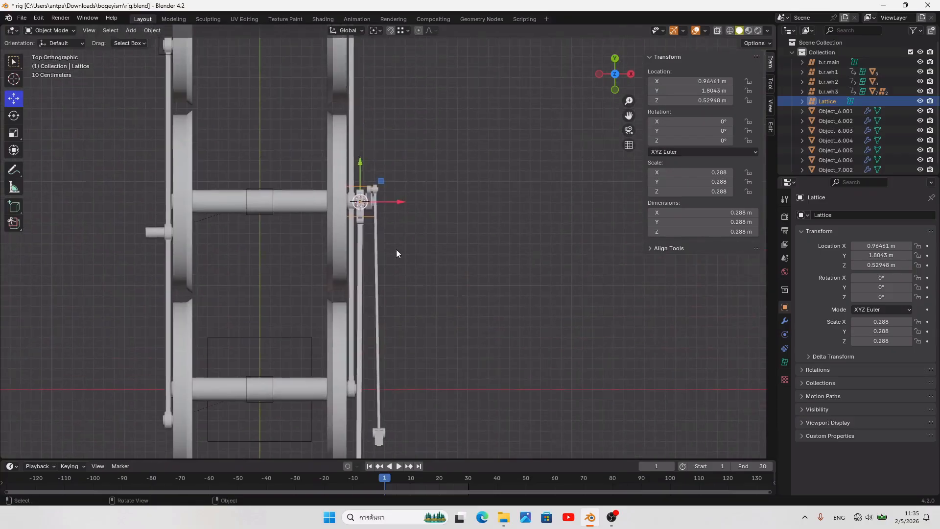
pyautogui.scroll(5, 417, 289)
pyautogui.scroll(-6, 450, 304)
pyautogui.scroll(-3, 387, 265)
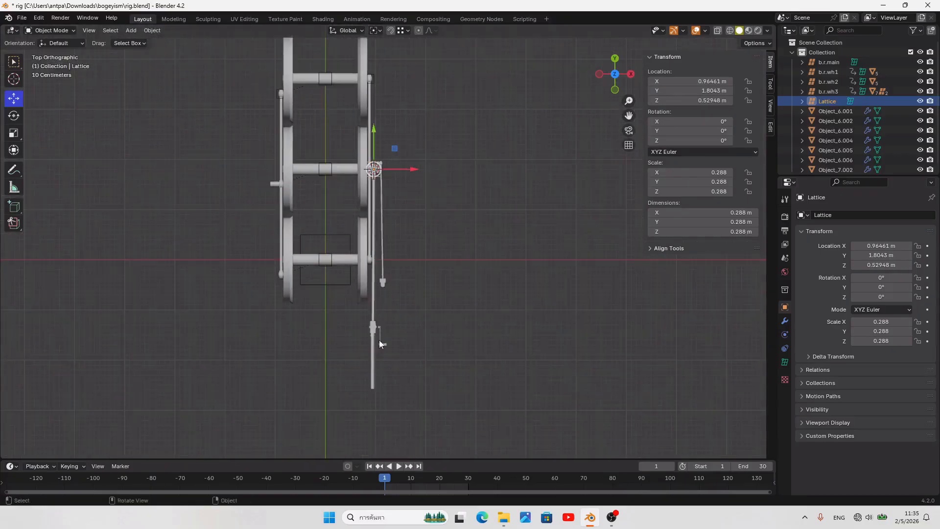
pyautogui.scroll(10, 371, 346)
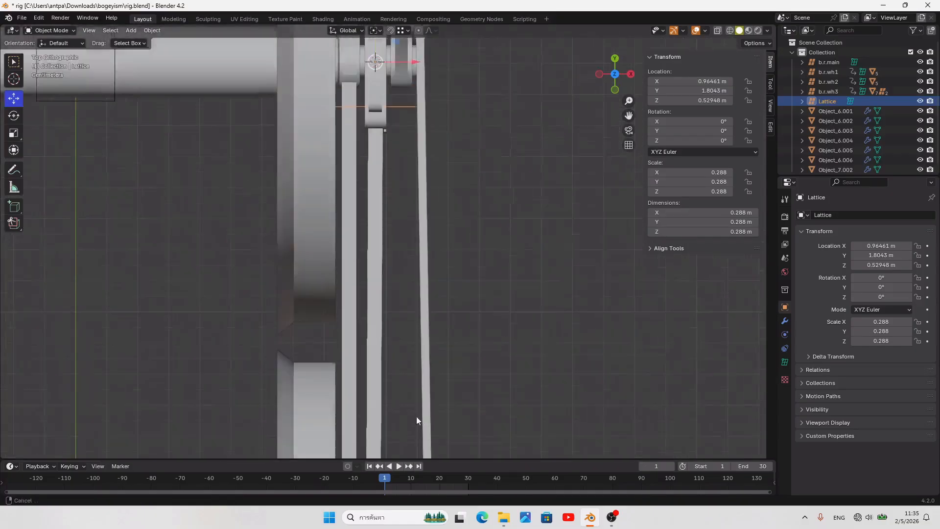
pyautogui.scroll(2, 391, 235)
pyautogui.moveTo(369, 212); pyautogui.dragTo(386, 215)
pyautogui.click(397, 217)
pyautogui.hotkey('shift', 's')
pyautogui.click(391, 257)
pyautogui.moveTo(390, 256); pyautogui.dragTo(318, 169, button='middle')
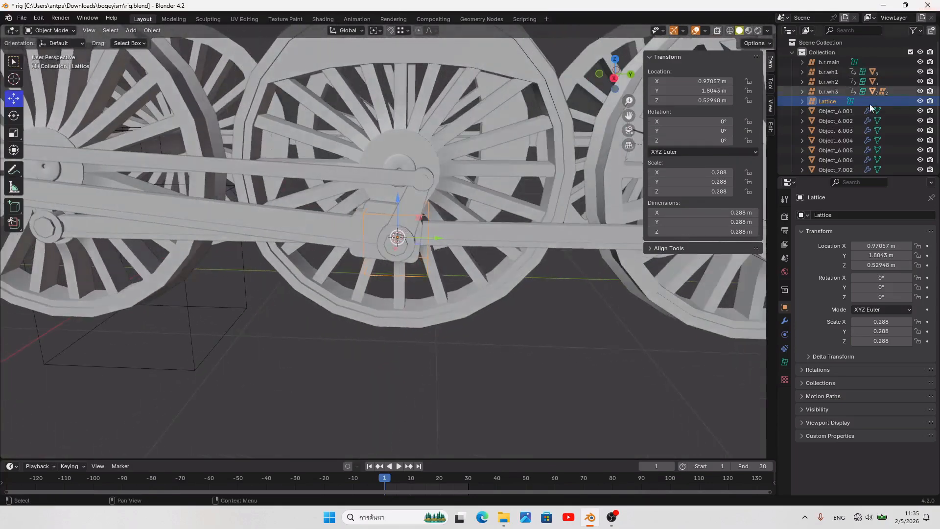
# Step: Rename the new crankpin lattice as b.r.sdL and save the file
pyautogui.click(858, 214)
pyautogui.write('b.r.sdL')
pyautogui.press('Return')
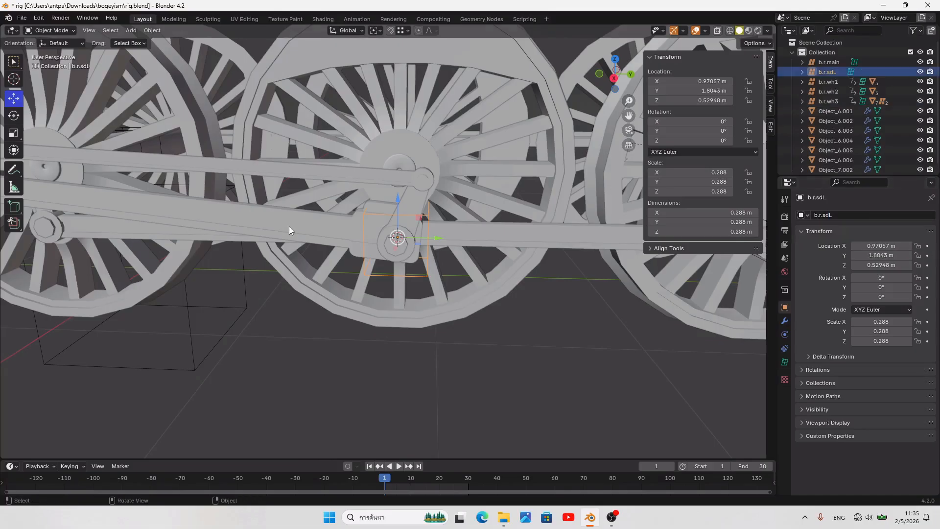
pyautogui.press('KP_3')
pyautogui.press('KP_Decimal')
pyautogui.hotkey('ctrl', 's')
# Step: Snap the 3D cursor to the selected round pin faces of crosshead Object_6.002
pyautogui.scroll(-8, 295, 242)
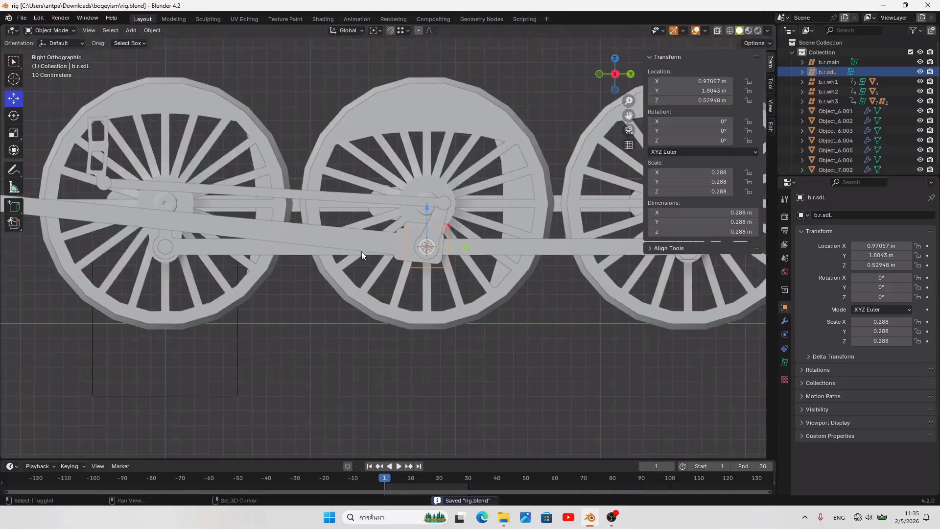
pyautogui.scroll(2, 371, 247)
pyautogui.keyDown('shift'); pyautogui.moveTo(145, 246); pyautogui.dragTo(420, 263, button='middle'); pyautogui.keyUp('shift')
pyautogui.click(371, 247)
pyautogui.scroll(4, 401, 250)
pyautogui.press('Tab')
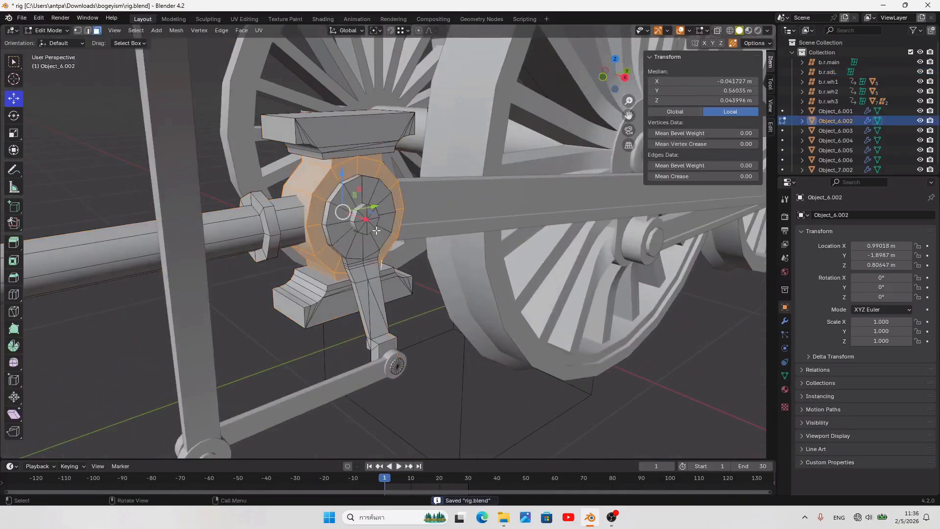
pyautogui.click(357, 211)
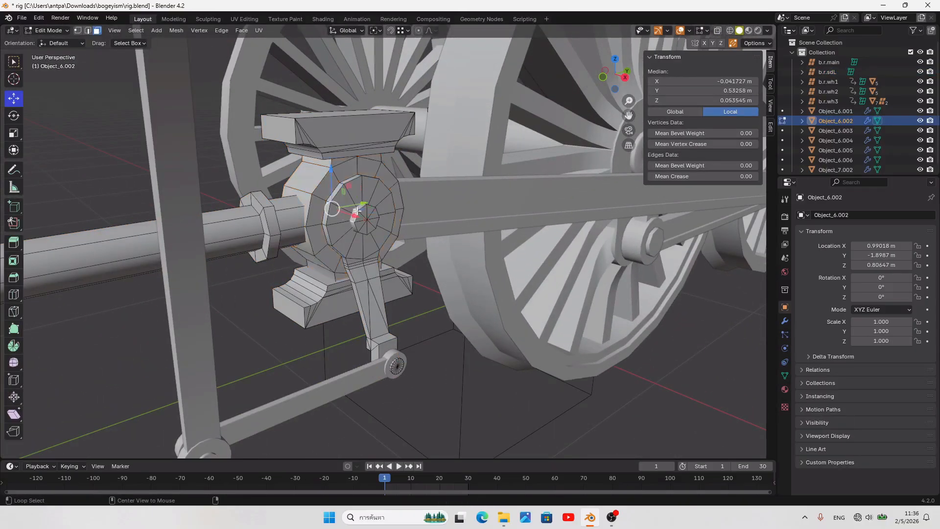
pyautogui.hotkey('shift', 's')
pyautogui.click(349, 259)
pyautogui.press('Tab')
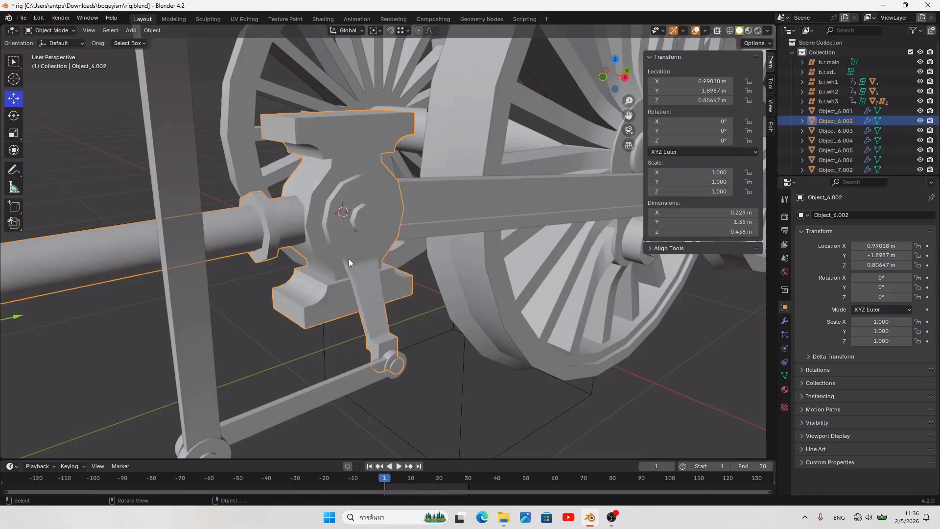
# Step: Duplicate the b.r.sdL lattice and snap the copy to the cursor at the crosshead, locking its X location during the snap
pyautogui.press('KP_3')
pyautogui.scroll(-7, 349, 259)
pyautogui.keyDown('shift'); pyautogui.moveTo(646, 309); pyautogui.dragTo(360, 298, button='middle'); pyautogui.keyUp('shift')
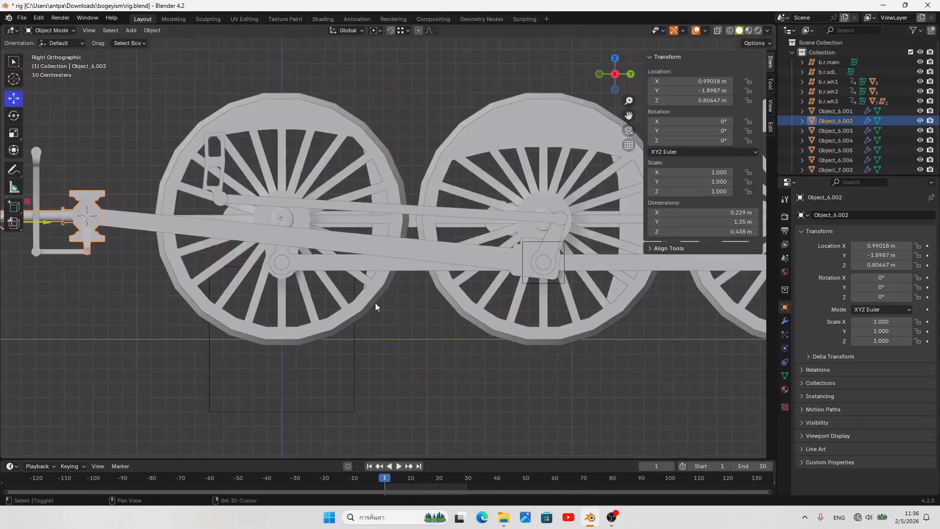
pyautogui.click(559, 281)
pyautogui.hotkey('shift', 'd')
pyautogui.rightClick(559, 301)
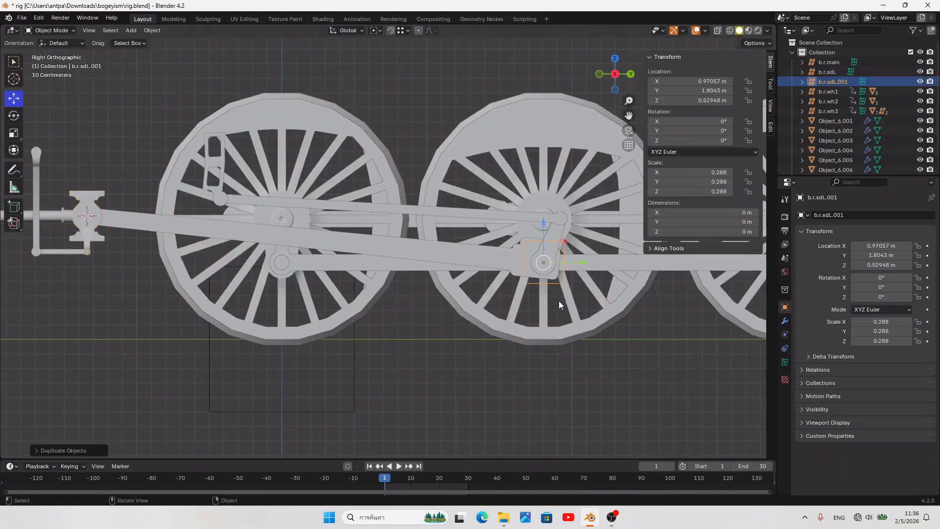
pyautogui.hotkey('shift', 's')
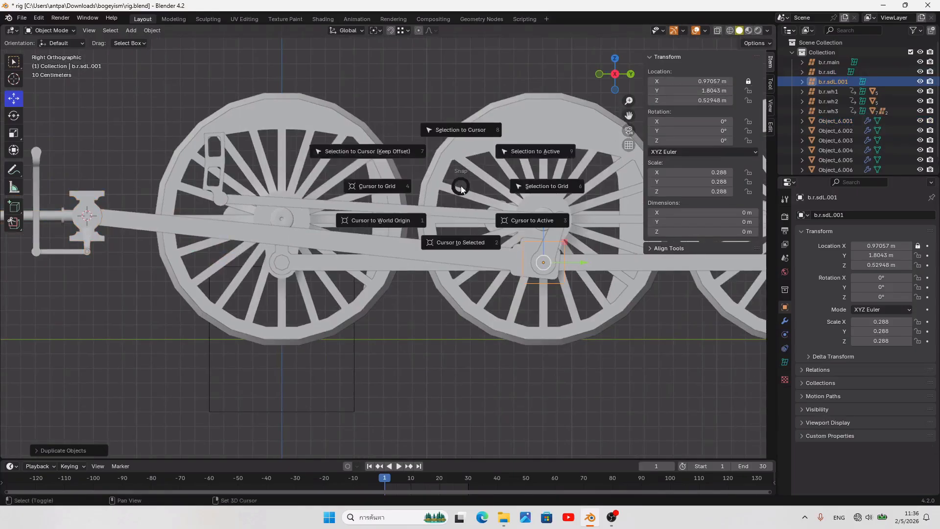
pyautogui.click(461, 129)
pyautogui.click(748, 82)
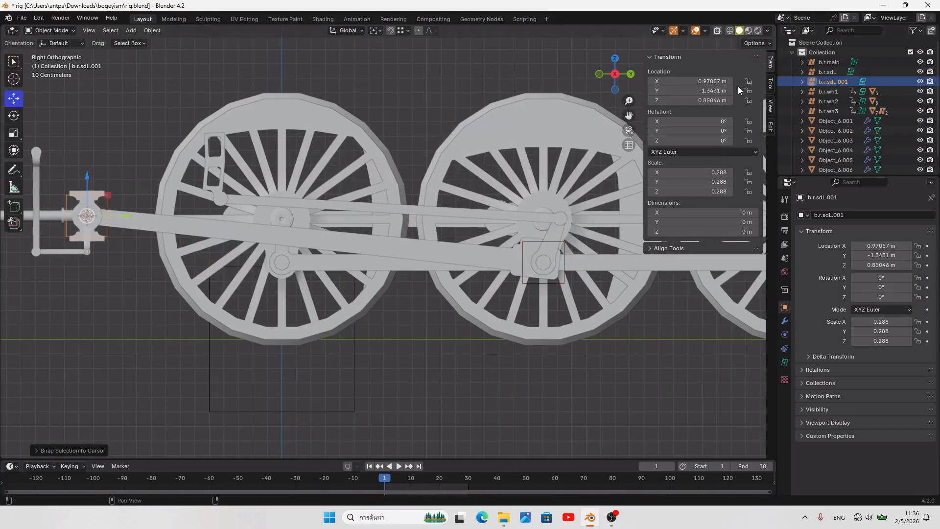
# Step: Scale the crosshead lattice b.r.sdL.001 up to about 0.367
pyautogui.press('KP_Decimal')
pyautogui.press('s')
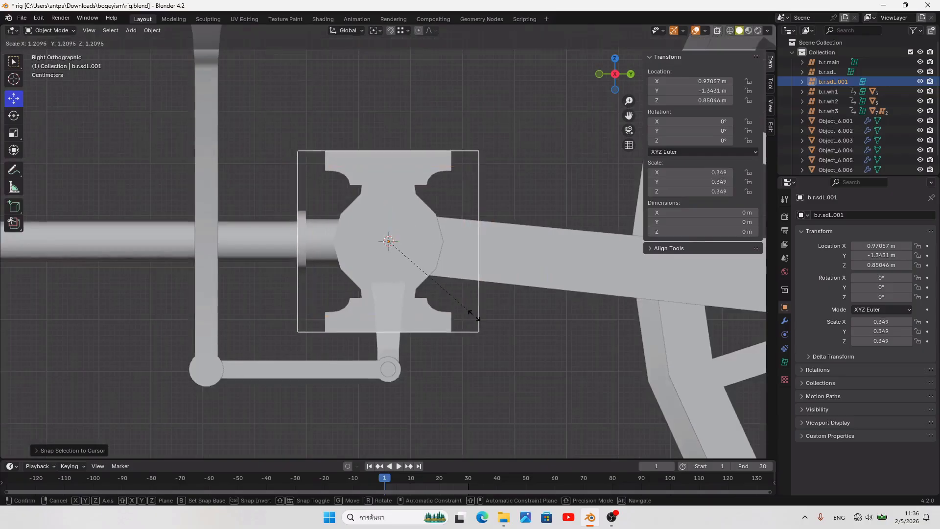
pyautogui.click(480, 319)
pyautogui.moveTo(481, 319); pyautogui.dragTo(551, 342, button='middle')
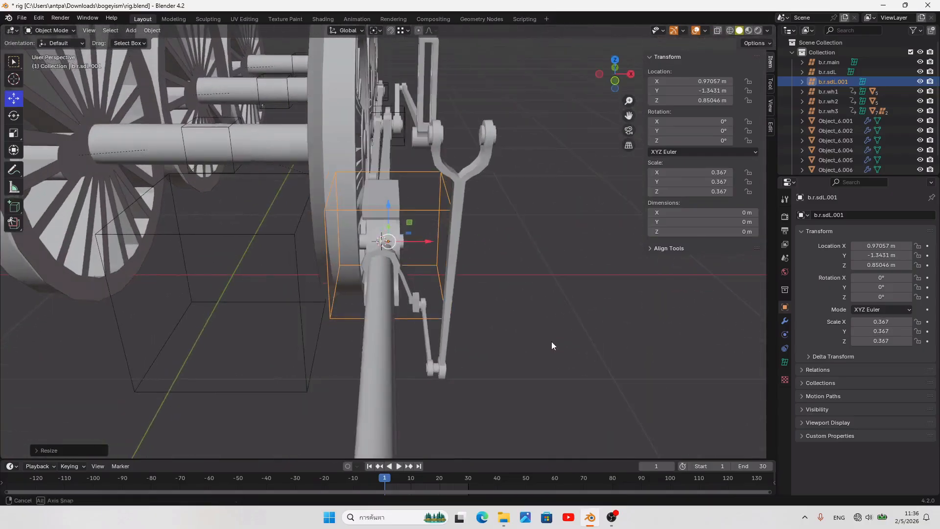
pyautogui.click(406, 114)
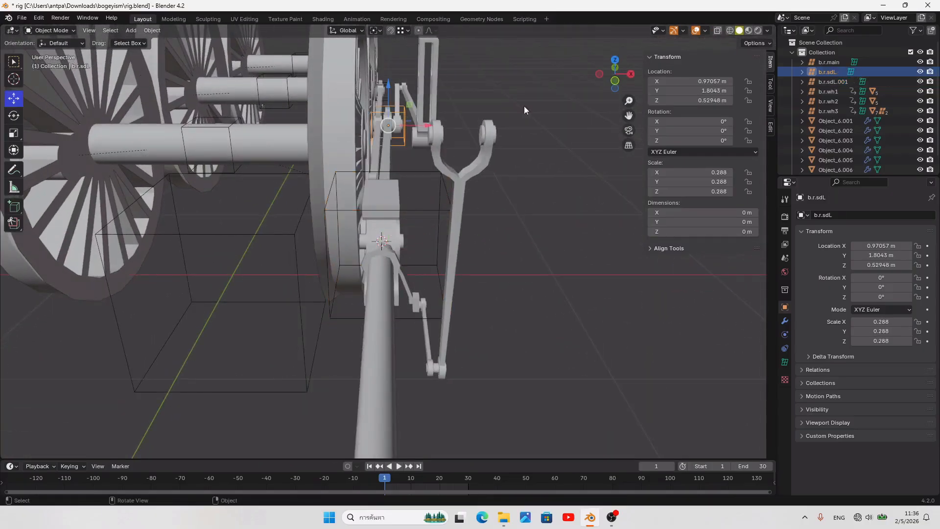
pyautogui.click(427, 214)
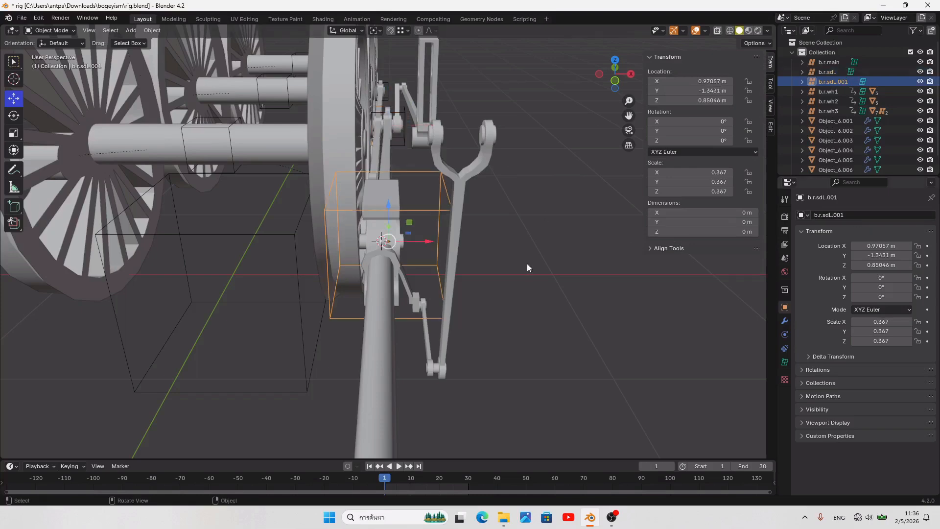
# Step: Duplicate the crosshead lattice in place and scale the copy down to about 0.300
pyautogui.press('KP_3')
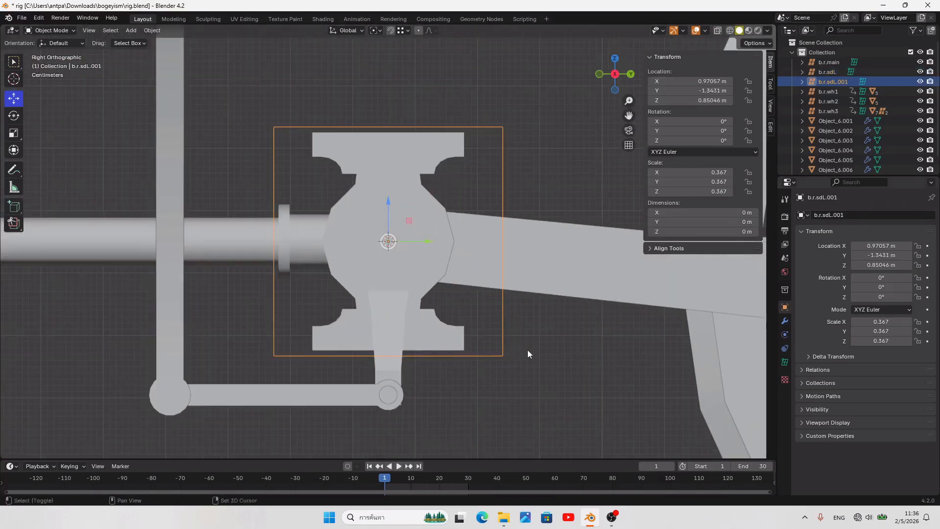
pyautogui.hotkey('shift', 'd')
pyautogui.press('s')
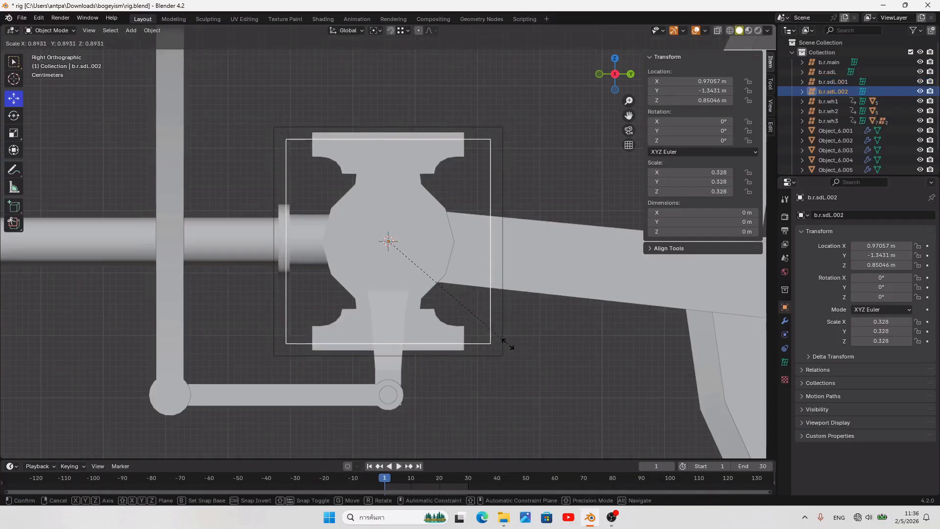
pyautogui.click(489, 334)
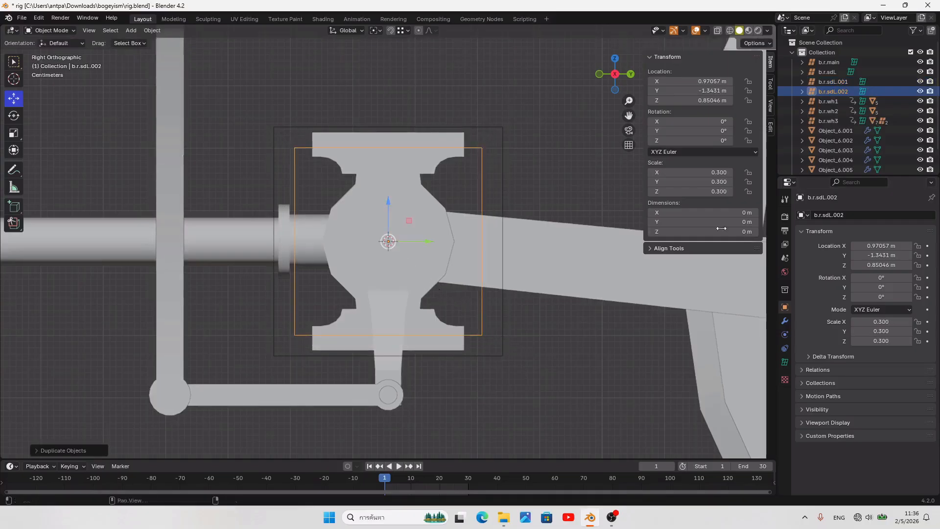
# Step: Rename the larger outer crosshead lattice as b.r.sd1L
pyautogui.click(465, 355)
pyautogui.click(831, 216)
pyautogui.click(829, 215)
pyautogui.write('1')
pyautogui.moveTo(835, 215); pyautogui.dragTo(850, 215)
pyautogui.press('BackSpace')
pyautogui.press('Return')
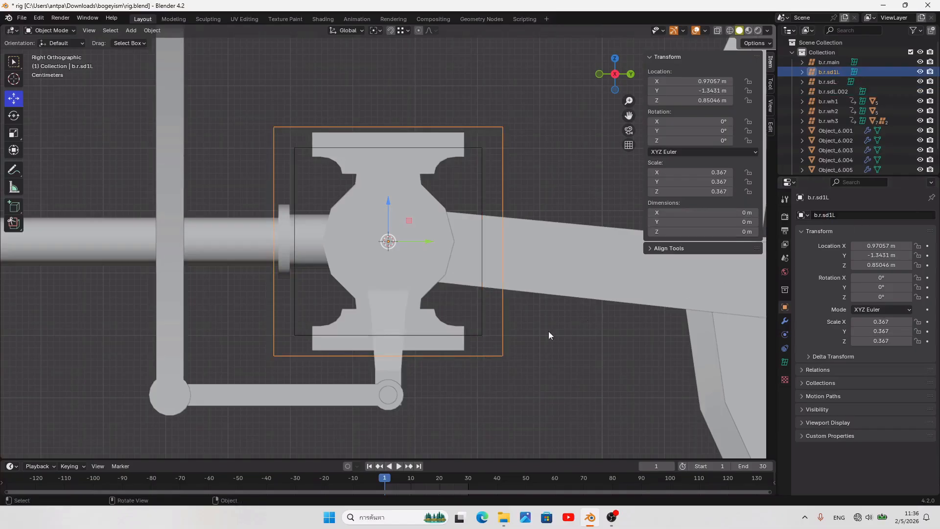
# Step: Rename the smaller inner crosshead lattice as b.r.sd2L
pyautogui.click(440, 335)
pyautogui.click(845, 215)
pyautogui.click(833, 216)
pyautogui.write('2')
pyautogui.moveTo(837, 216); pyautogui.dragTo(850, 216)
pyautogui.press('BackSpace')
pyautogui.press('Return')
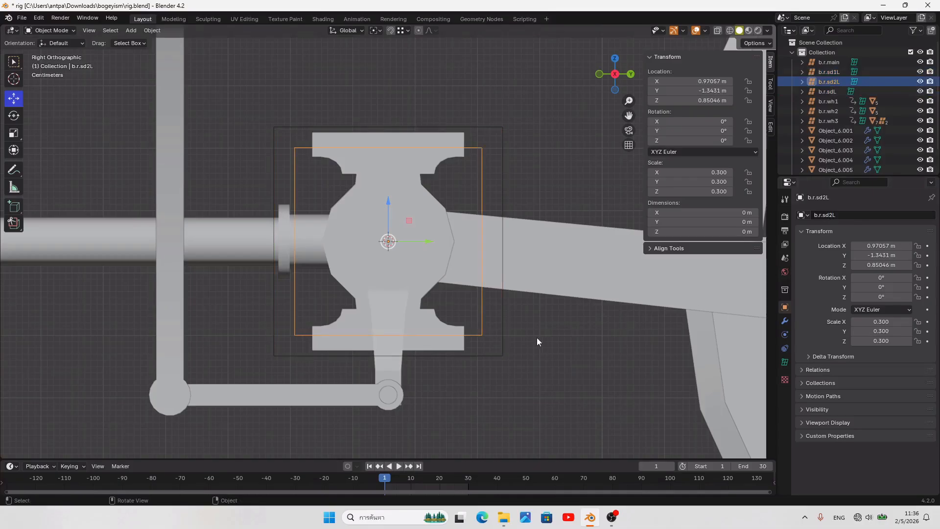
# Step: Parent the inner crosshead lattice b.r.sd2L to the outer lattice b.r.sd1L as Object and save the file
pyautogui.keyDown('shift'); pyautogui.click(490, 354); pyautogui.keyUp('shift')
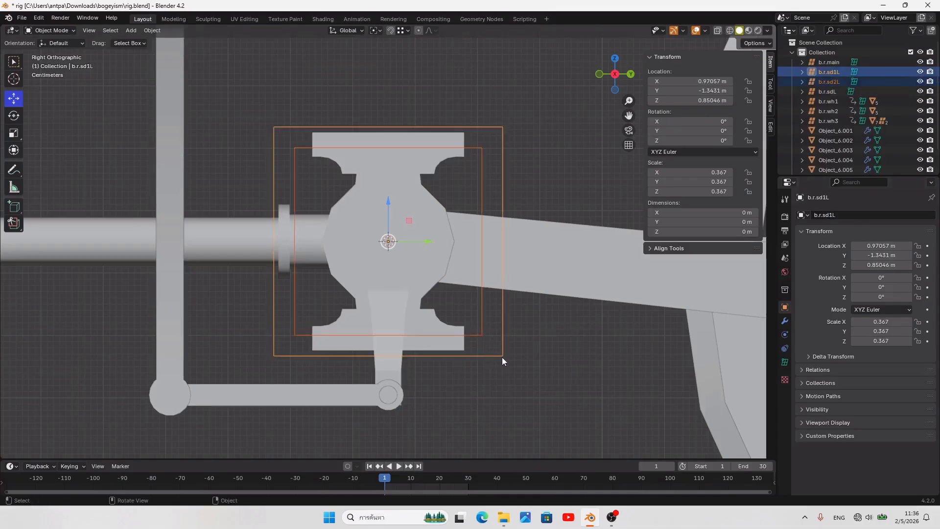
pyautogui.hotkey('ctrl', 'p')
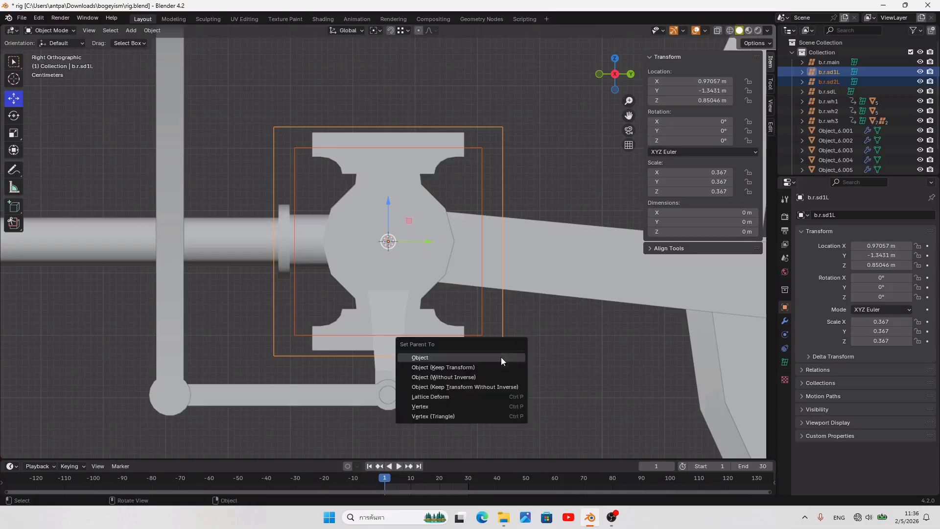
pyautogui.click(500, 357)
pyautogui.hotkey('ctrl', 's')
# Step: Snap the 3D cursor to the inner crosshead lattice b.r.sd2L and frame it in the right orthographic view
pyautogui.click(482, 336)
pyautogui.scroll(-6, 470, 313)
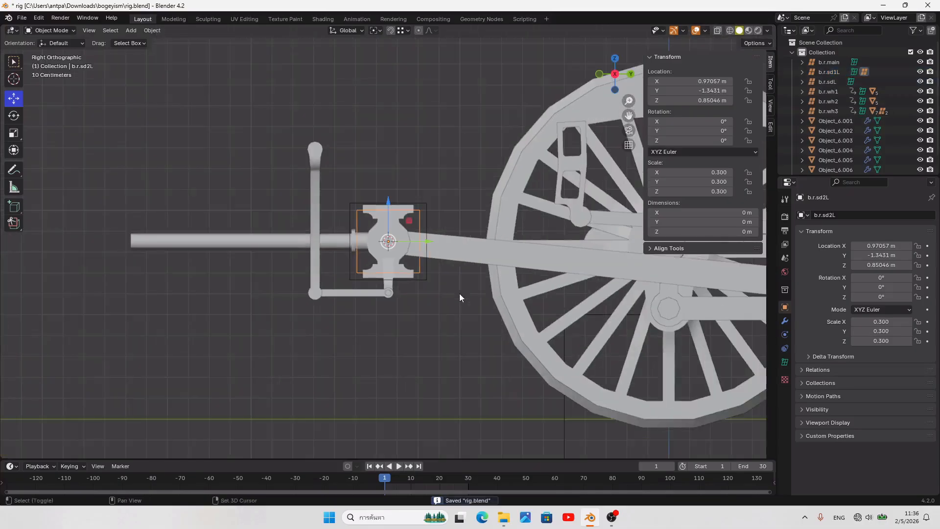
pyautogui.hotkey('shift', 's')
pyautogui.click(466, 351)
pyautogui.scroll(-4, 436, 248)
pyautogui.moveTo(409, 260); pyautogui.dragTo(427, 306, button='middle')
pyautogui.press('KP_3')
pyautogui.press('KP_Decimal')
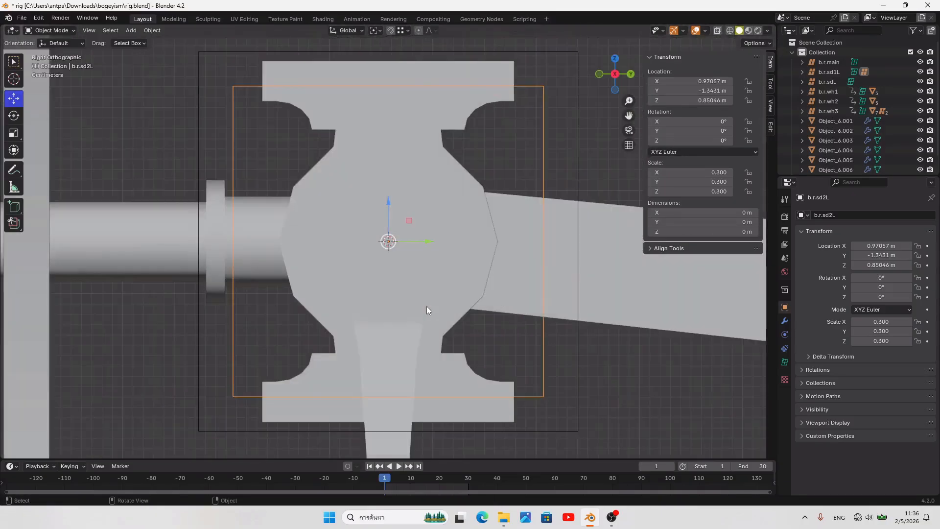
# Step: Add an armature at the 3D cursor and move it -2 m along Y, ahead of the piston rod
pyautogui.scroll(-12, 425, 306)
pyautogui.scroll(4, 448, 249)
pyautogui.hotkey('shift', 'a')
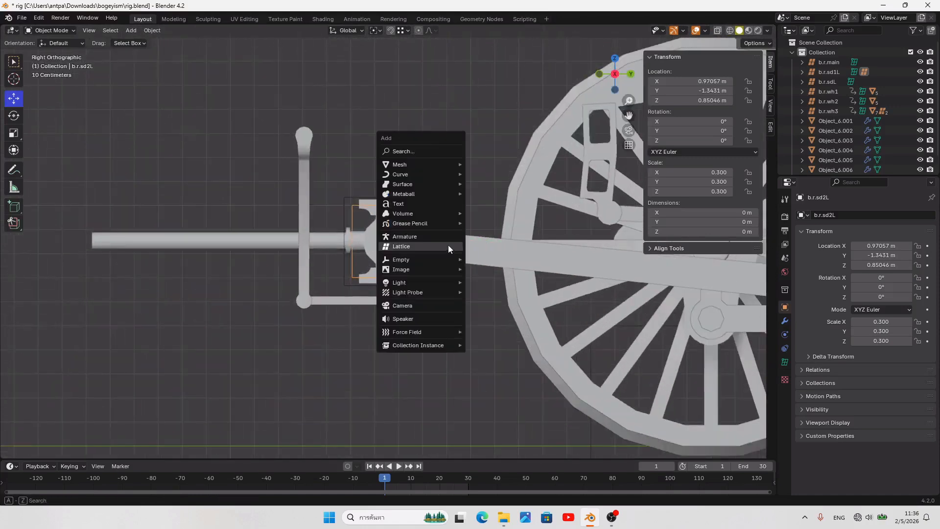
pyautogui.click(441, 237)
pyautogui.scroll(-3, 465, 279)
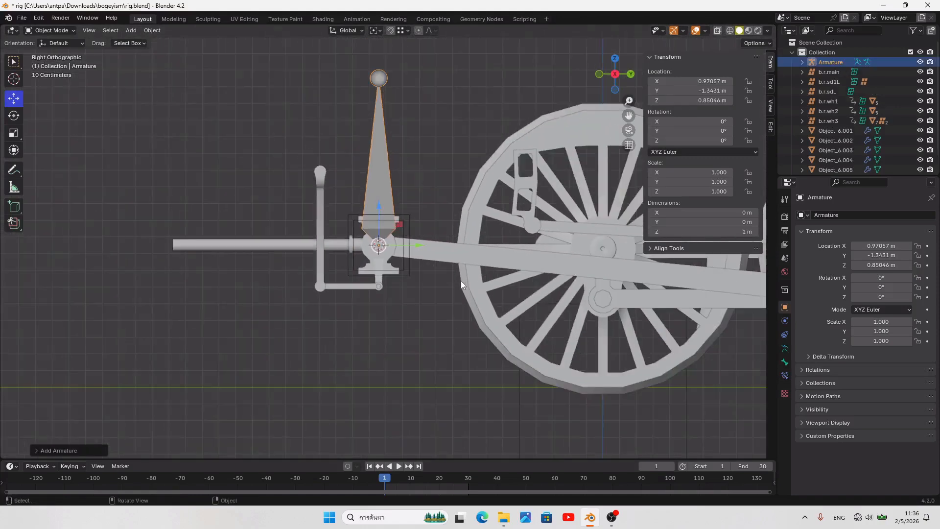
pyautogui.write('gy')
pyautogui.write('-2')
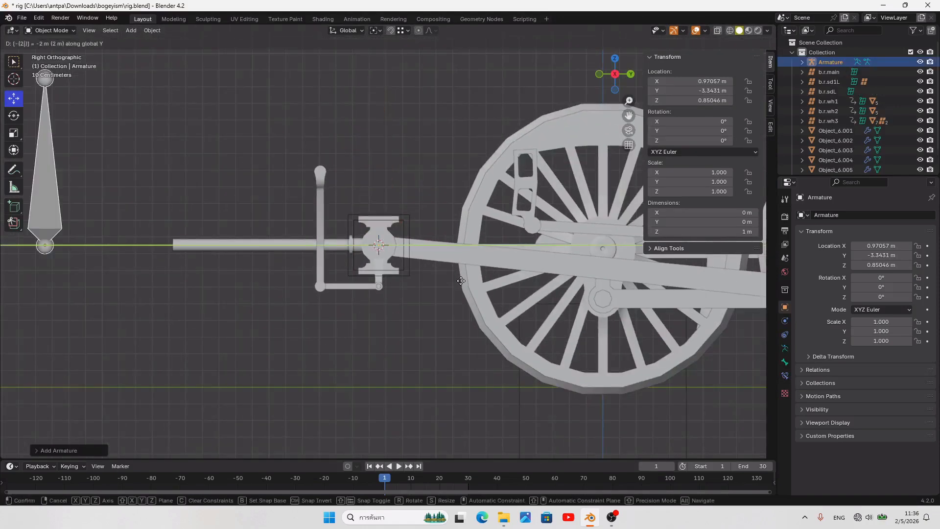
pyautogui.press('Return')
# Step: Snap the 3D cursor to the lattice b.r.sd2L and the armature bone's tip to the cursor in Edit Mode
pyautogui.scroll(-1, 454, 280)
pyautogui.click(401, 260)
pyautogui.hotkey('shift', 's')
pyautogui.click(400, 316)
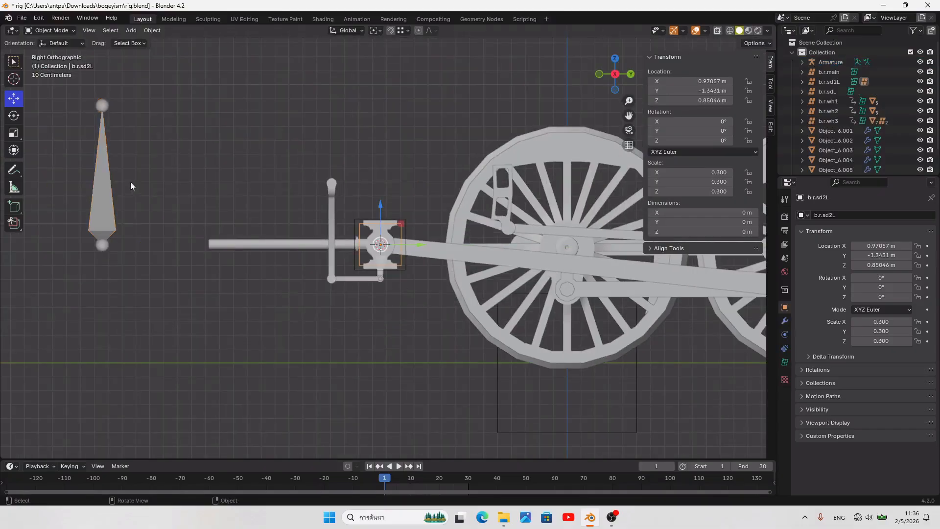
pyautogui.click(108, 188)
pyautogui.press('Tab')
pyautogui.click(13, 98)
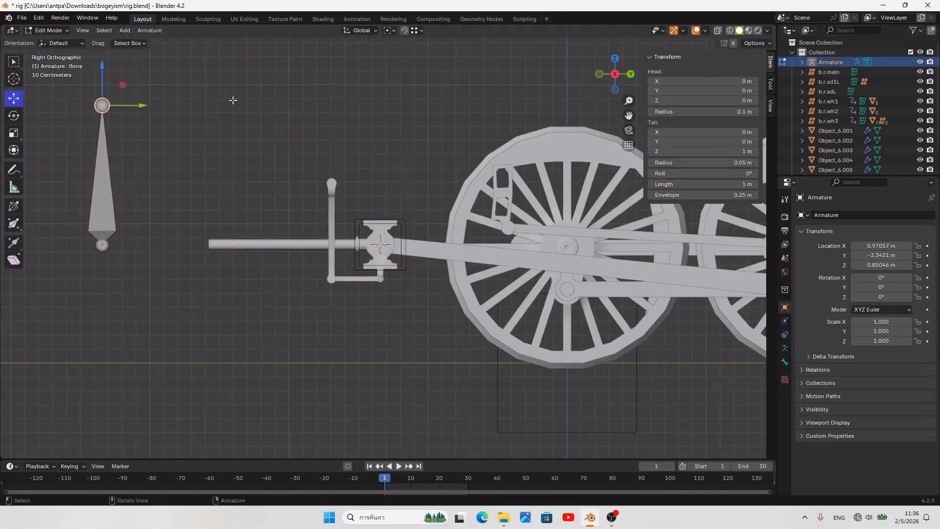
pyautogui.press('Tab')
pyautogui.press('Tab')
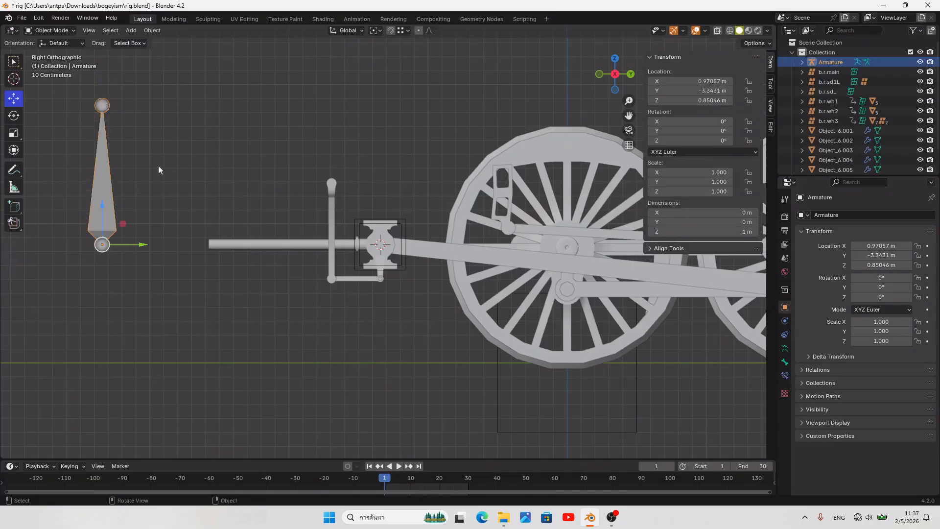
pyautogui.hotkey('shift', 's')
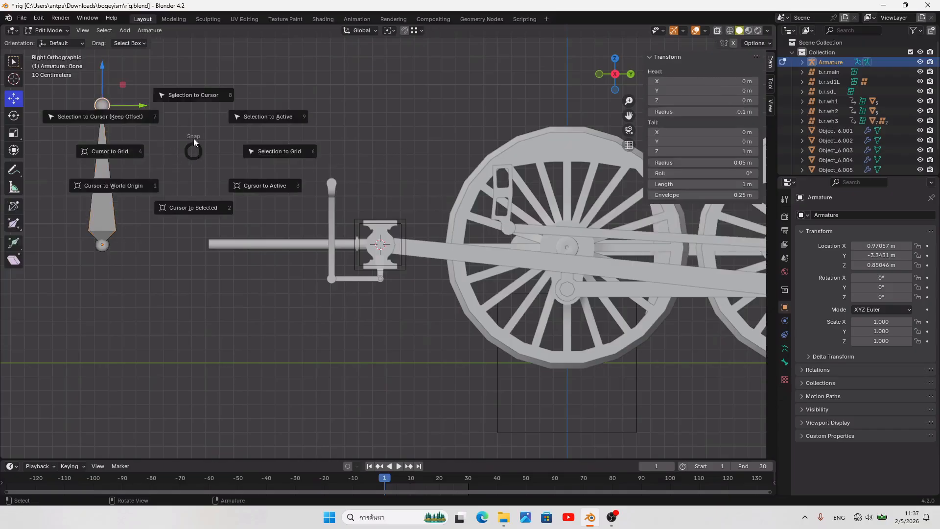
pyautogui.click(193, 97)
# Step: Extrude a second bone about 2.24 m long from the crosshead toward the middle wheel and leave Edit Mode
pyautogui.keyDown('shift'); pyautogui.moveTo(283, 163); pyautogui.dragTo(143, 158, button='middle'); pyautogui.keyUp('shift')
pyautogui.press('e')
pyautogui.click(686, 225)
pyautogui.press('Tab')
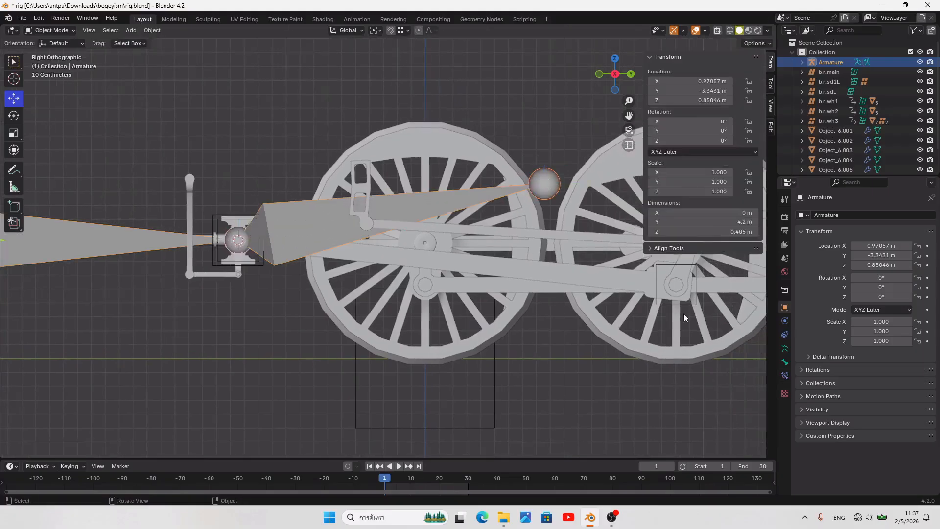
# Step: Snap the 3D cursor to the crankpin lattice b.r.sdL on the middle wheel
pyautogui.click(684, 305)
pyautogui.hotkey('shift', 's')
pyautogui.click(678, 368)
pyautogui.keyDown('shift'); pyautogui.moveTo(624, 329); pyautogui.dragTo(421, 321, button='middle'); pyautogui.keyUp('shift')
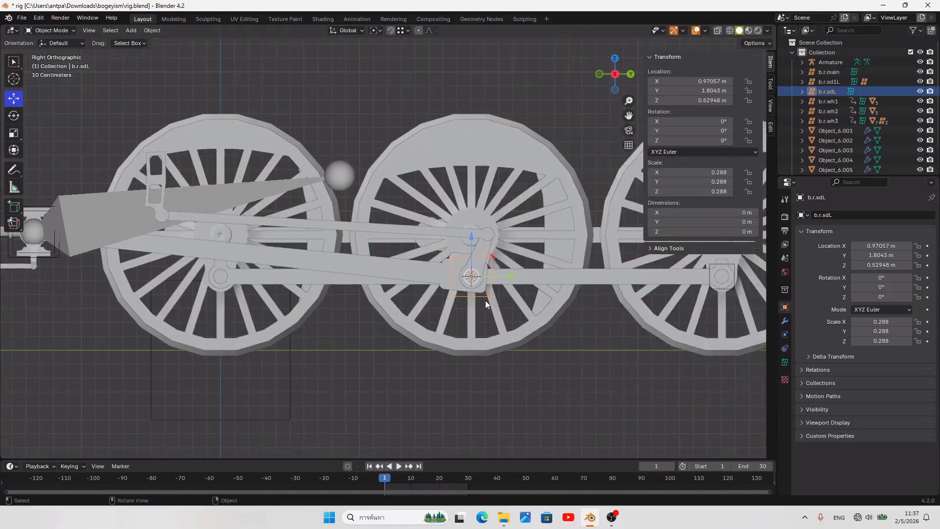
# Step: Parent the crankpin lattice b.r.sdL to the middle axle lattice b.r.wh2 as Object and save the file
pyautogui.moveTo(480, 299); pyautogui.dragTo(566, 338, button='middle')
pyautogui.keyDown('shift'); pyautogui.click(486, 345); pyautogui.keyUp('shift')
pyautogui.moveTo(506, 322)
pyautogui.mouseDown(button='middle')
pyautogui.moveTo(440, 323)
pyautogui.moveTo(510, 321)
pyautogui.mouseUp(button='middle')
pyautogui.hotkey('ctrl', 'p')
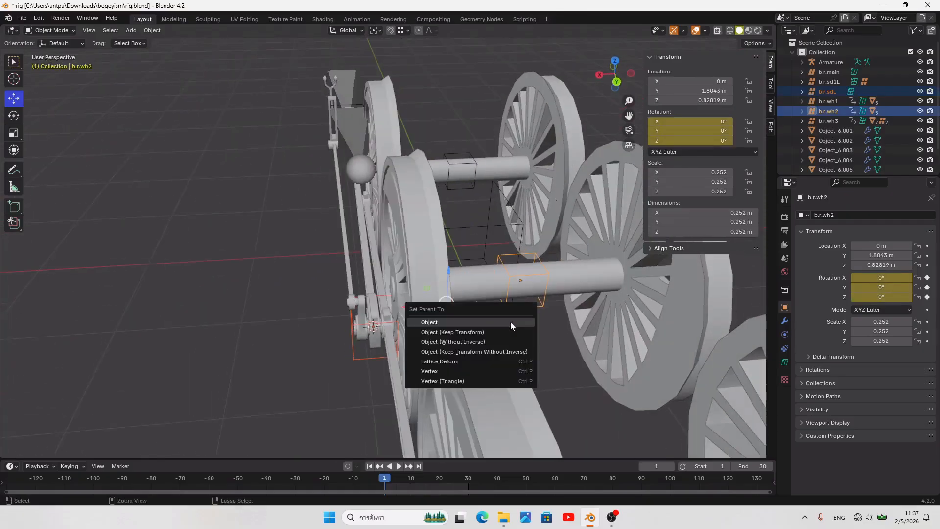
pyautogui.click(510, 322)
pyautogui.hotkey('ctrl', 's')
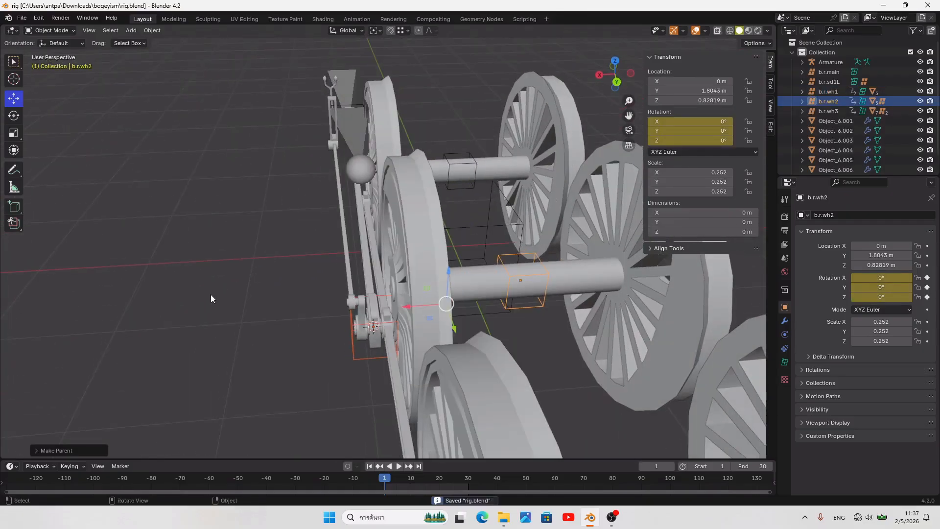
# Step: Play the animation to check how the crankpin lattice follows the middle wheel, and return to frame 1
pyautogui.click(235, 282)
pyautogui.click(399, 466)
pyautogui.moveTo(346, 410); pyautogui.dragTo(419, 402, button='middle')
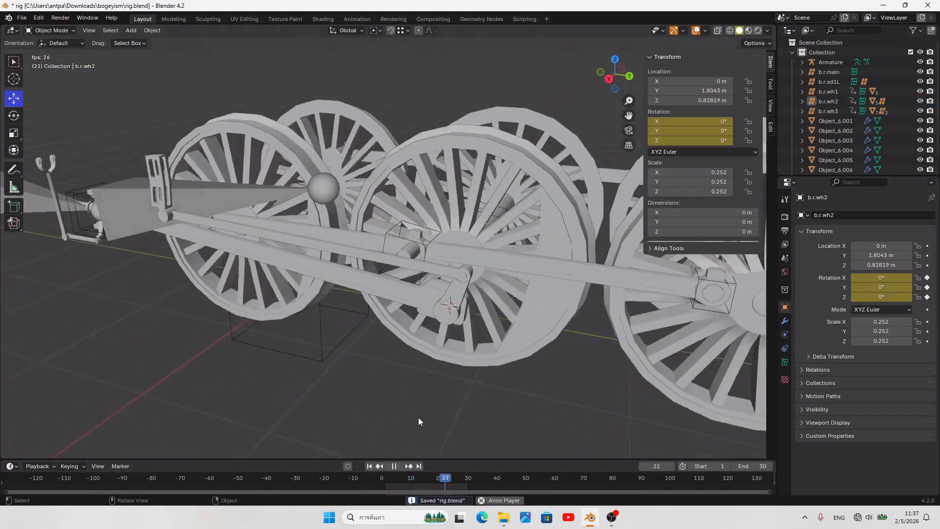
pyautogui.click(397, 465)
pyautogui.click(369, 466)
# Step: Snap the 3D cursor to the crankpin lattice b.r.sdL and the second bone's tip to the cursor
pyautogui.press('KP_3')
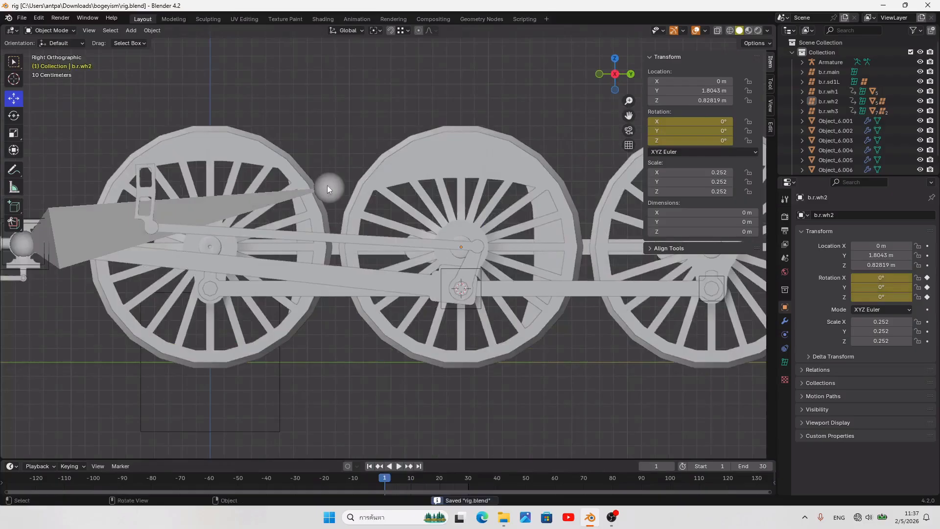
pyautogui.click(325, 187)
pyautogui.click(472, 307)
pyautogui.hotkey('shift', 's')
pyautogui.click(470, 352)
pyautogui.click(336, 194)
pyautogui.press('Tab')
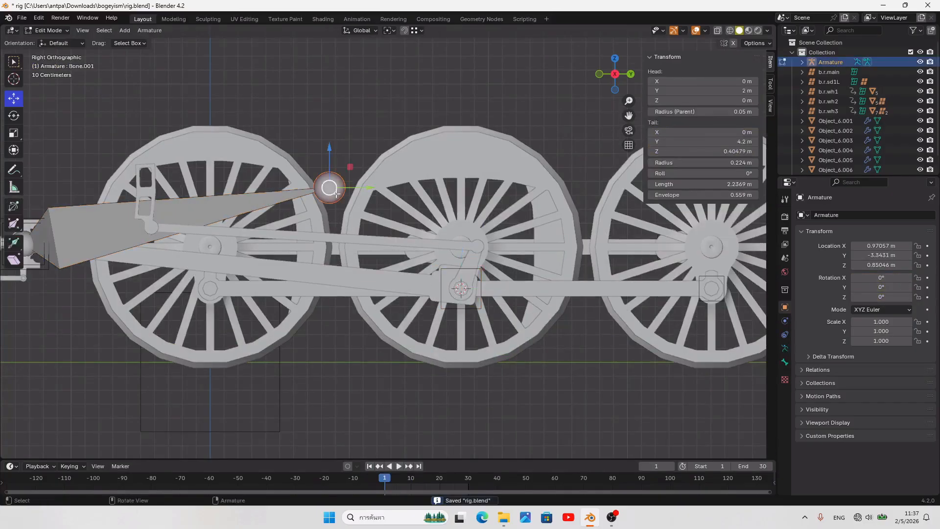
pyautogui.hotkey('shift', 's')
pyautogui.click(323, 120)
pyautogui.keyDown('shift'); pyautogui.moveTo(189, 207); pyautogui.dragTo(456, 226, button='middle'); pyautogui.keyUp('shift')
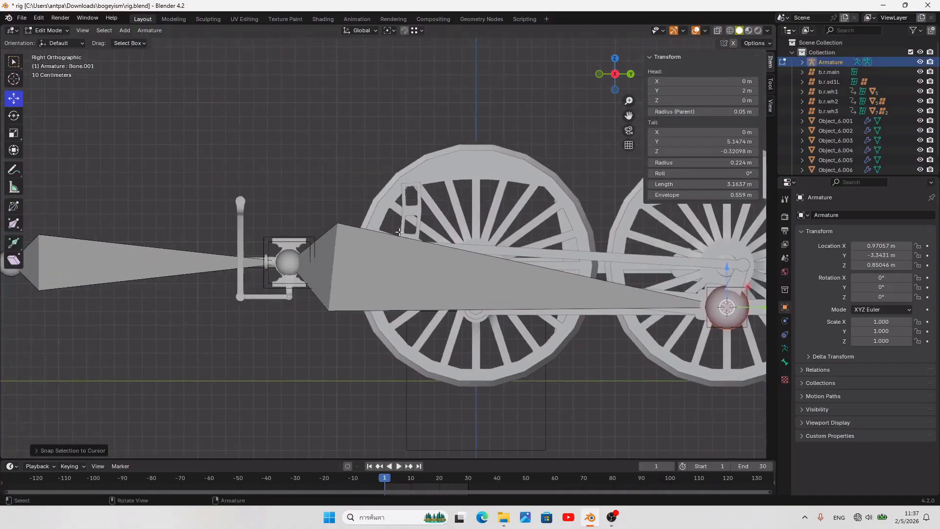
# Step: Extrude a 1 m bone forward along Y from the crosshead joint, leave Edit Mode and save the file
pyautogui.click(291, 265)
pyautogui.keyDown('shift'); pyautogui.moveTo(353, 268); pyautogui.dragTo(437, 263, button='middle'); pyautogui.keyUp('shift')
pyautogui.press('e')
pyautogui.press('y')
pyautogui.click(426, 270)
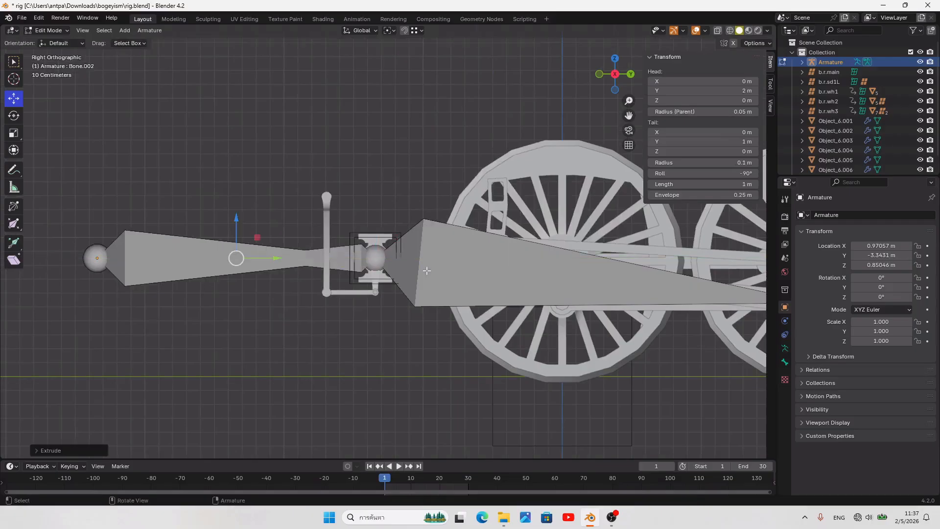
pyautogui.hotkey('ctrl', 's')
pyautogui.moveTo(426, 270); pyautogui.dragTo(434, 290, button='middle')
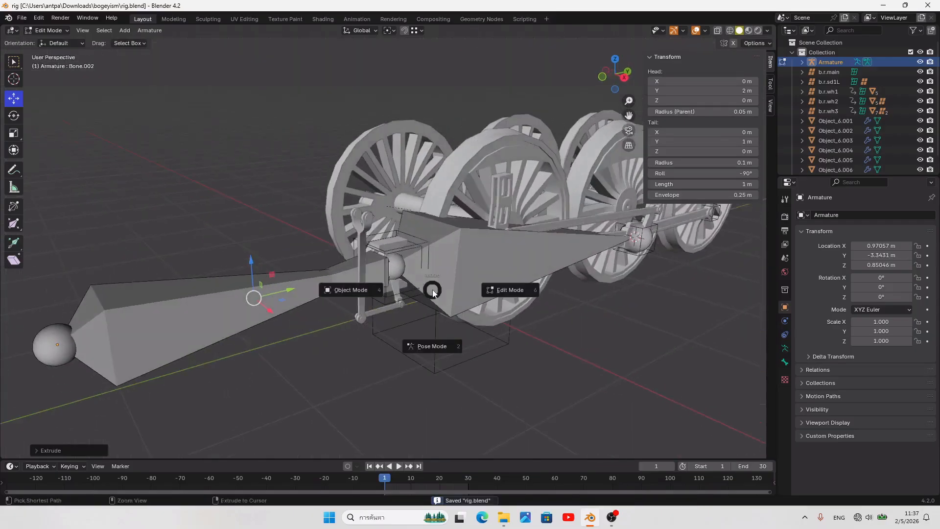
pyautogui.press('Tab')
pyautogui.scroll(-4, 433, 289)
pyautogui.moveTo(498, 319); pyautogui.dragTo(472, 316, button='middle')
pyautogui.hotkey('ctrl', 's')
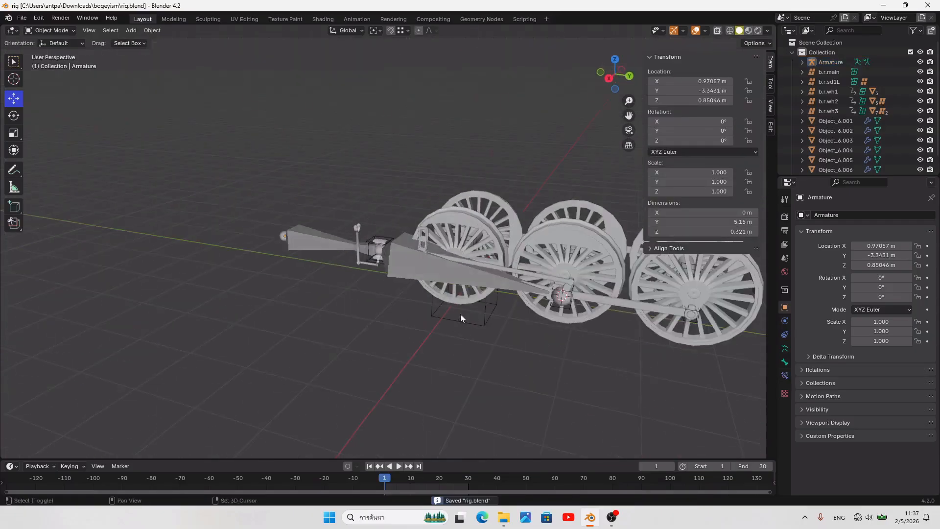
# Step: In Pose Mode, add an Inverse Kinematics constraint to the long rod bone Bone.001 with lattice b.r.sdL as target
pyautogui.scroll(3, 393, 298)
pyautogui.click(337, 266)
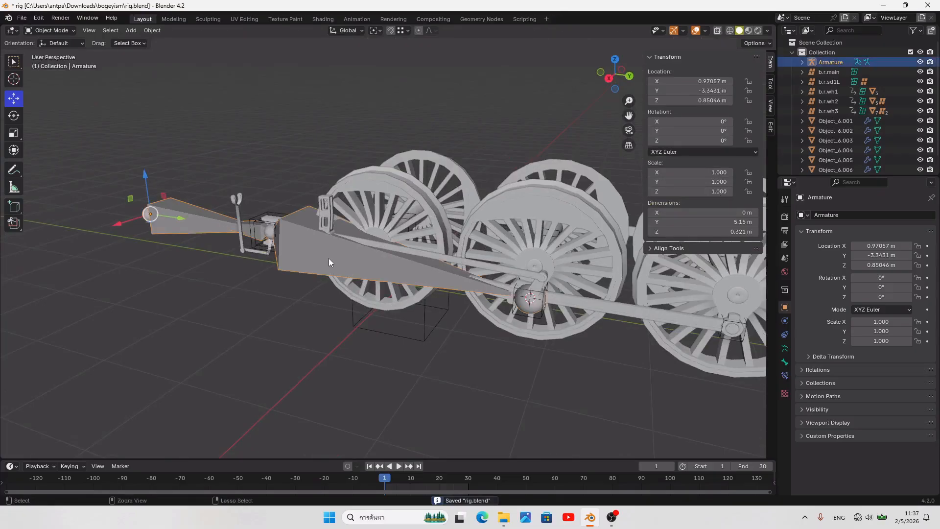
pyautogui.hotkey('ctrl', 'Tab')
pyautogui.click(367, 259)
pyautogui.scroll(5, 602, 316)
pyautogui.moveTo(601, 321); pyautogui.dragTo(424, 293, button='middle')
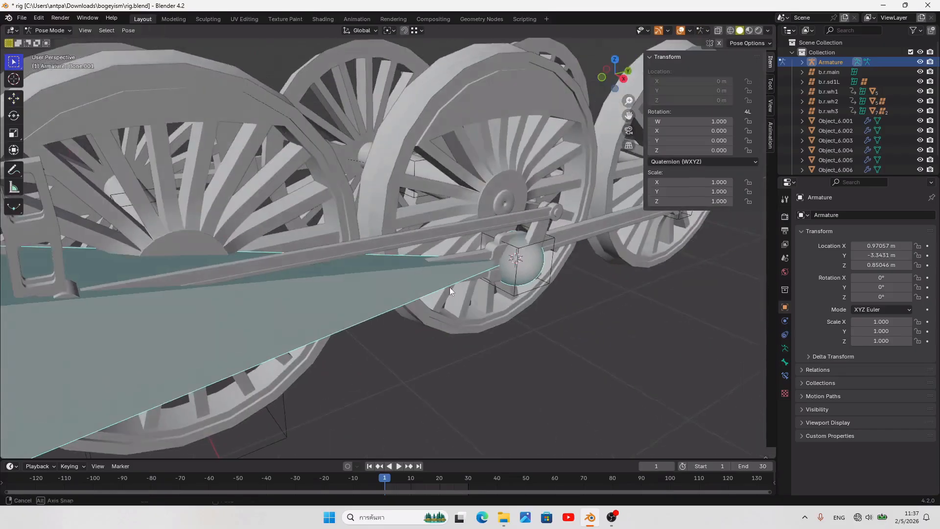
pyautogui.click(785, 375)
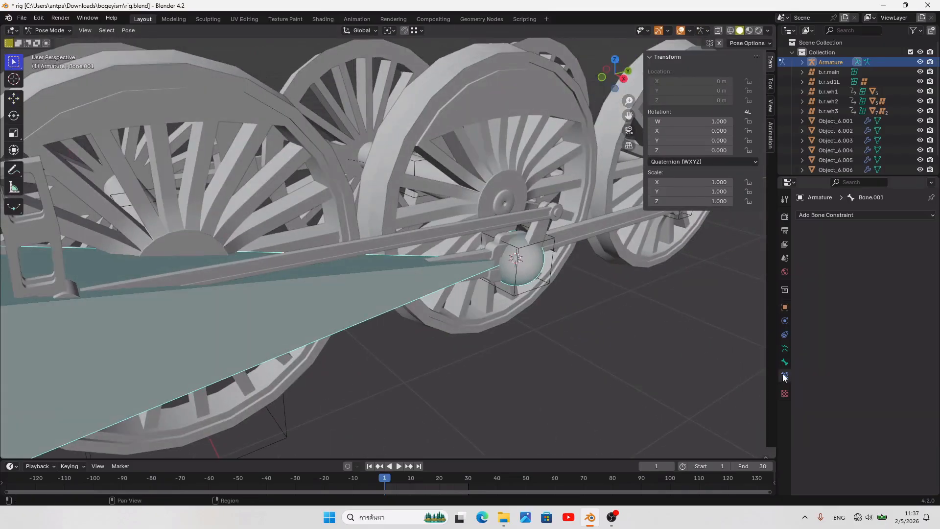
pyautogui.click(827, 217)
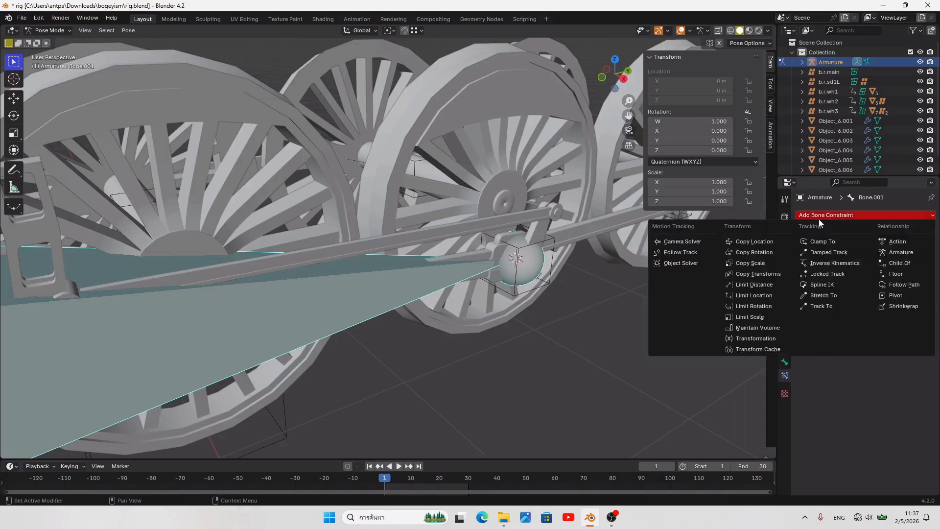
pyautogui.click(836, 264)
pyautogui.click(916, 246)
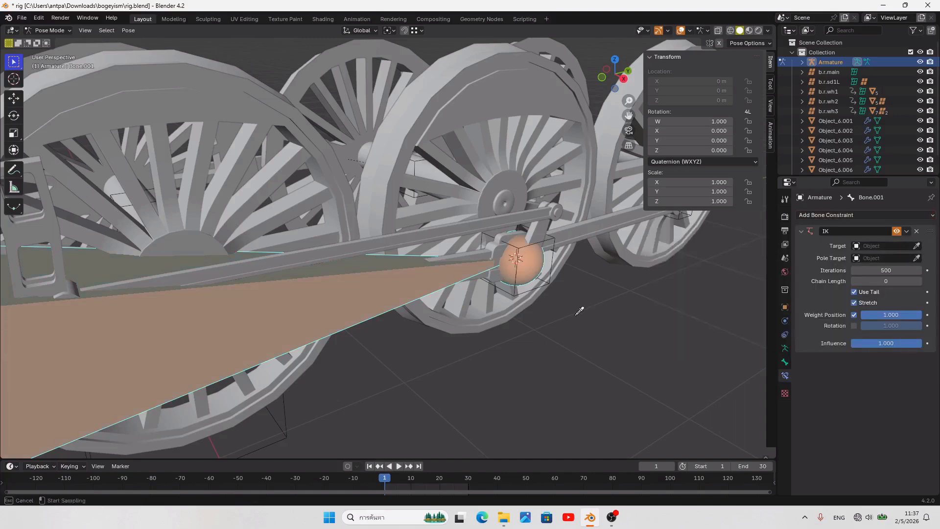
pyautogui.click(551, 283)
pyautogui.moveTo(552, 284); pyautogui.dragTo(635, 284, button='middle')
pyautogui.scroll(-4, 570, 289)
pyautogui.moveTo(449, 312); pyautogui.dragTo(460, 329, button='middle')
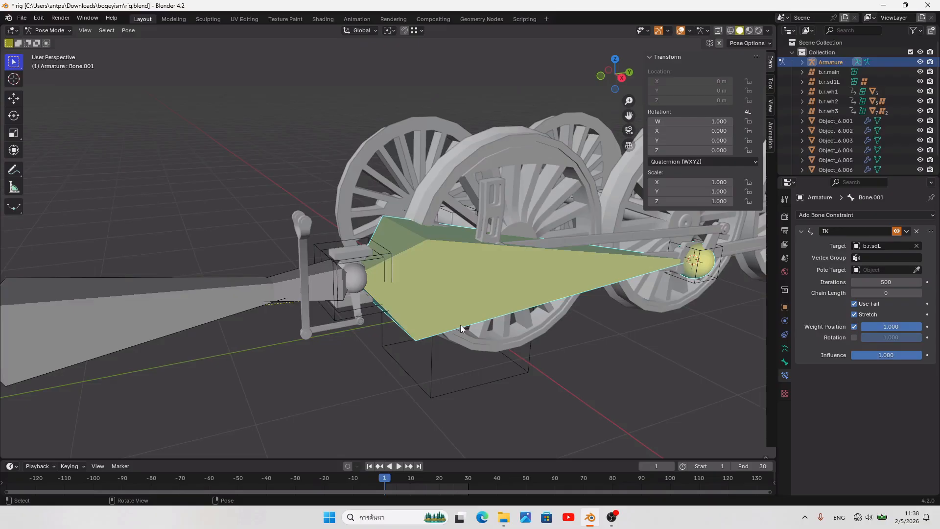
# Step: Add a Copy Location constraint to the short bone Bone.002, targeting Armature and its bone named Bone
pyautogui.moveTo(438, 317); pyautogui.dragTo(397, 323, button='middle')
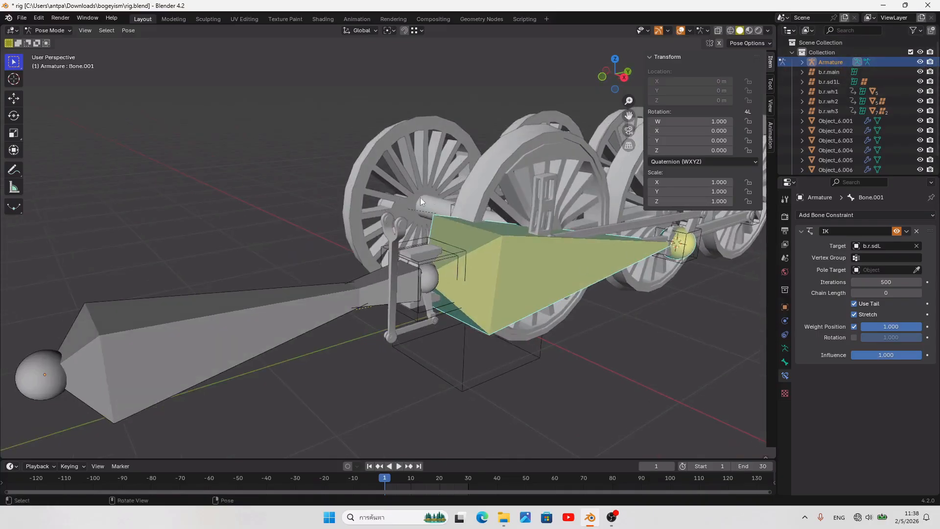
pyautogui.click(377, 297)
pyautogui.keyDown('shift'); pyautogui.moveTo(377, 296); pyautogui.dragTo(468, 252, button='middle'); pyautogui.keyUp('shift')
pyautogui.click(821, 215)
pyautogui.keyDown('shift'); pyautogui.moveTo(498, 288); pyautogui.dragTo(424, 333, button='middle'); pyautogui.keyUp('shift')
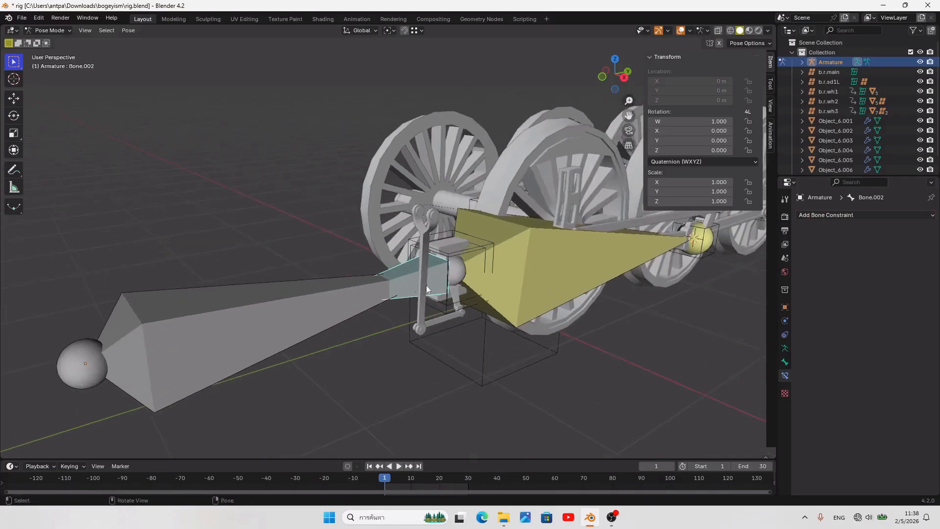
pyautogui.click(825, 216)
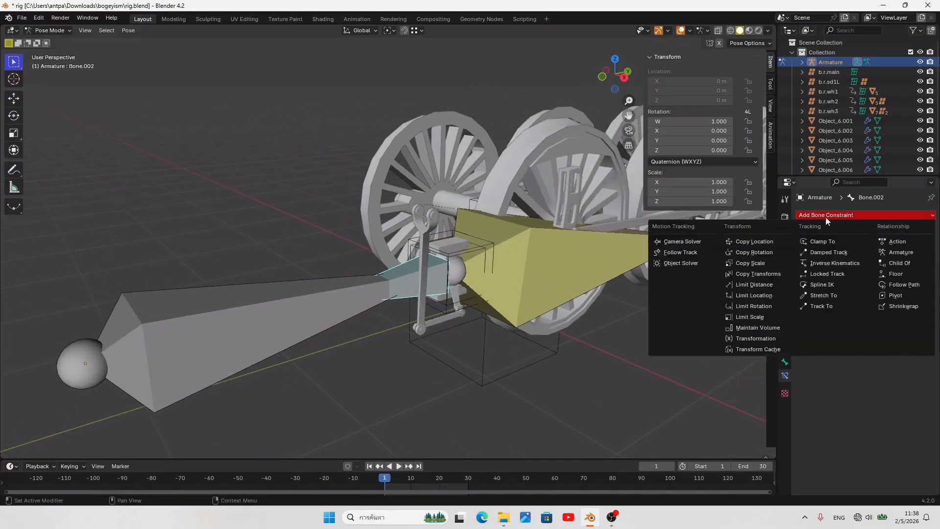
pyautogui.click(781, 239)
pyautogui.click(917, 245)
pyautogui.click(348, 297)
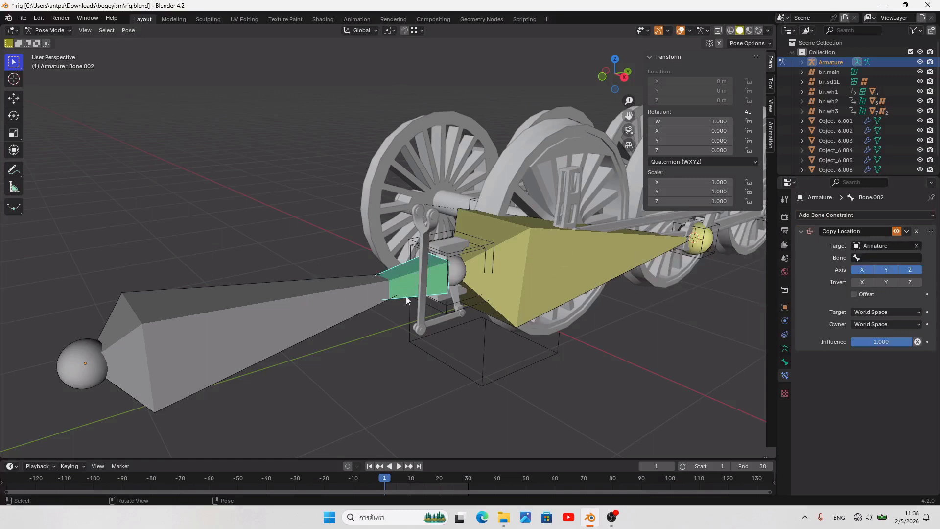
pyautogui.click(871, 258)
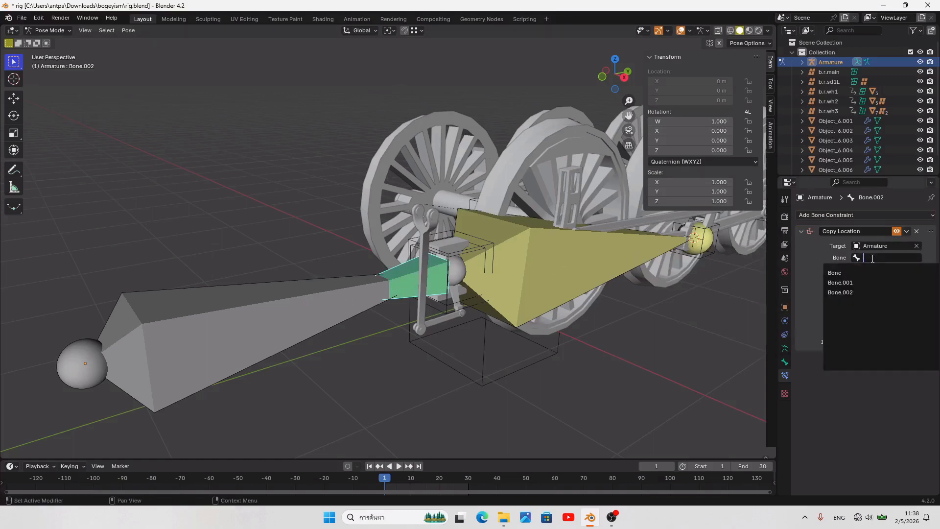
pyautogui.click(852, 273)
# Step: Set the root bone's IK Stretch to 1.000, lock its IK on X, Y and Z, and save the file
pyautogui.click(304, 340)
pyautogui.click(785, 362)
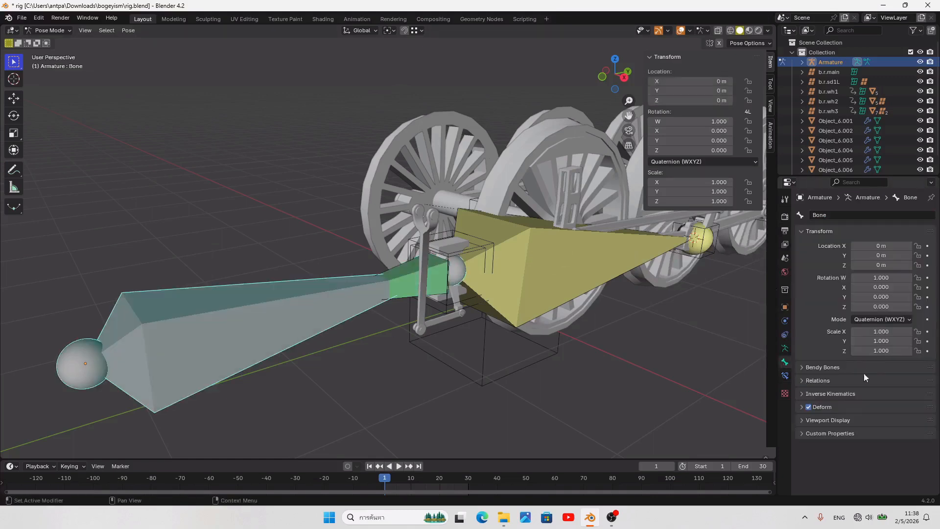
pyautogui.click(816, 394)
pyautogui.scroll(-4, 815, 396)
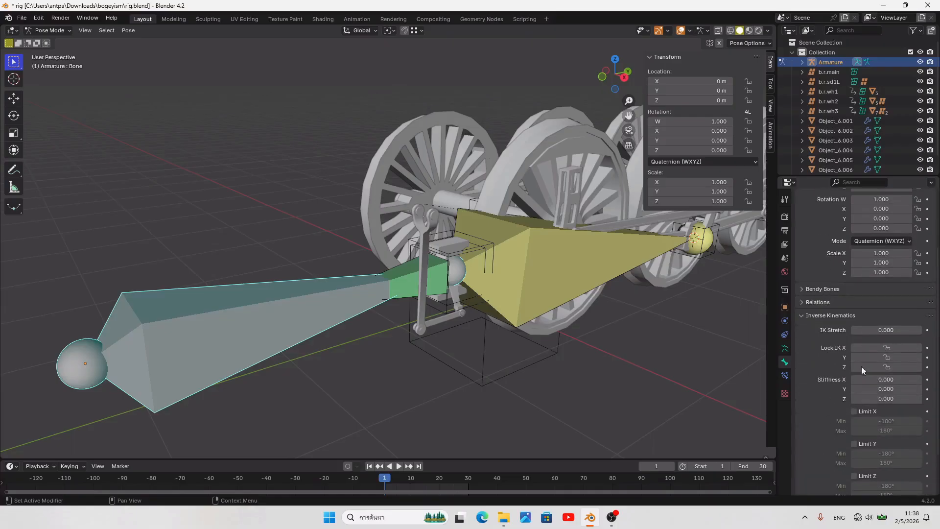
pyautogui.moveTo(870, 331); pyautogui.dragTo(911, 331)
pyautogui.click(892, 347)
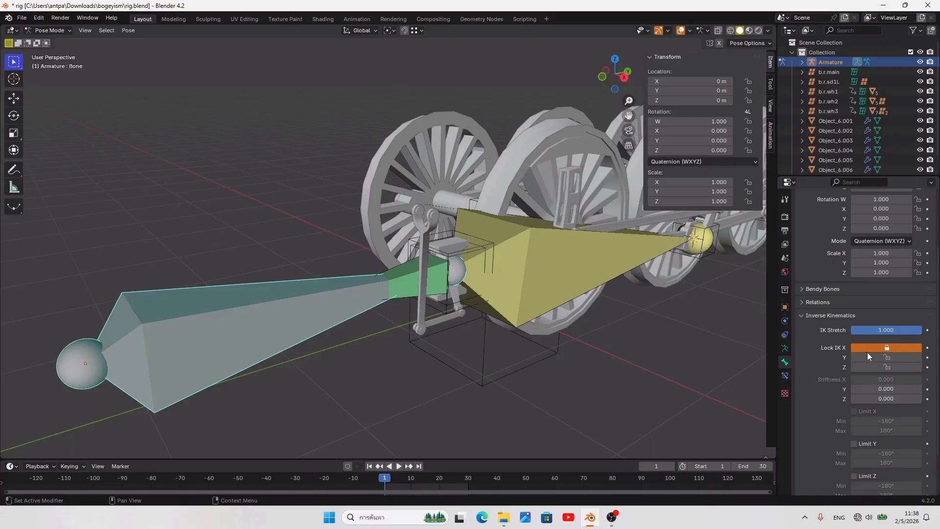
pyautogui.click(884, 358)
pyautogui.click(887, 366)
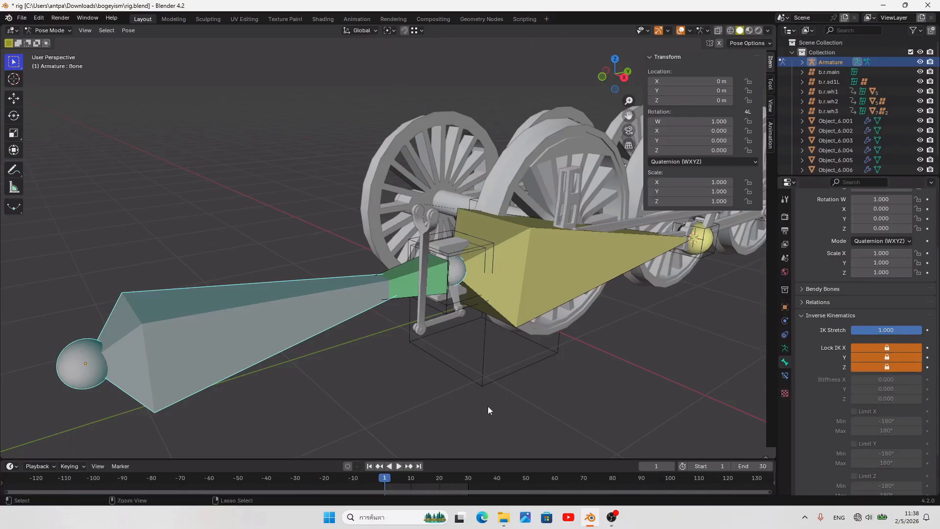
pyautogui.hotkey('ctrl', 's')
# Step: Return to Object Mode and play the animation to check the armature's motion
pyautogui.hotkey('ctrl', 'Tab')
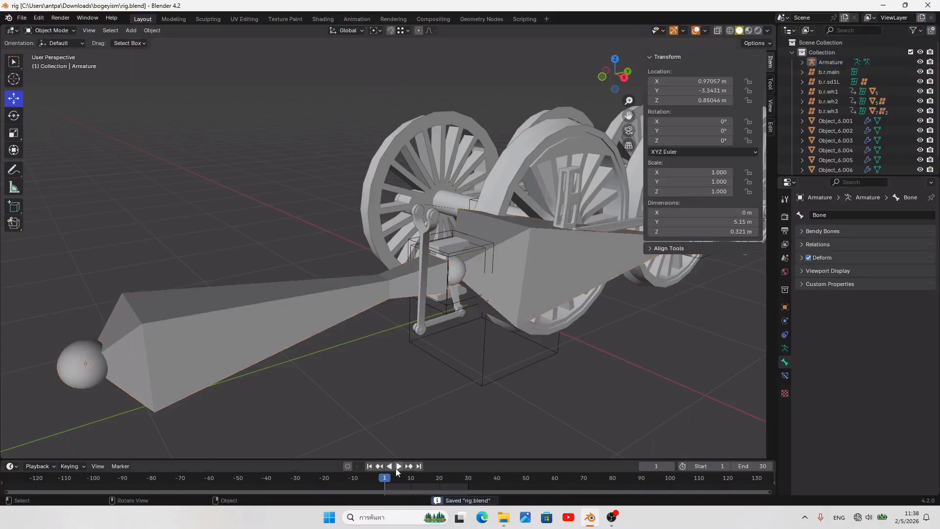
pyautogui.press('space')
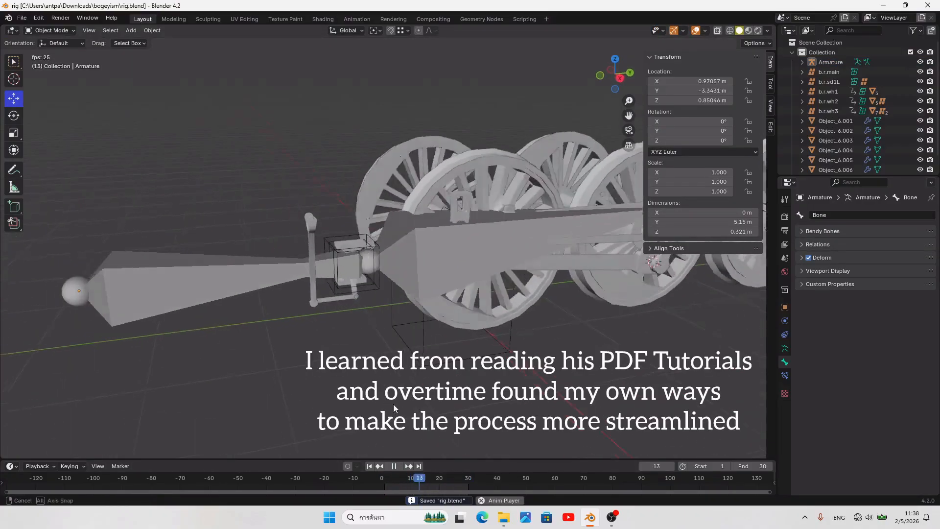
pyautogui.click(399, 466)
# Step: Add a Copy Location constraint to the crosshead lattice b.r.sd1L, targeting Armature and its bone Bone.002
pyautogui.scroll(2, 391, 365)
pyautogui.moveTo(439, 375); pyautogui.dragTo(406, 349, button='middle')
pyautogui.click(420, 353)
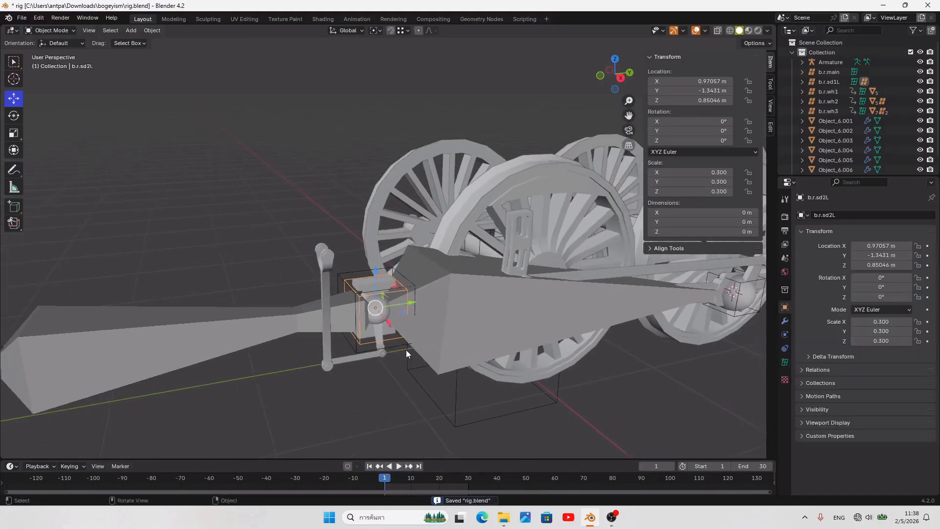
pyautogui.click(403, 351)
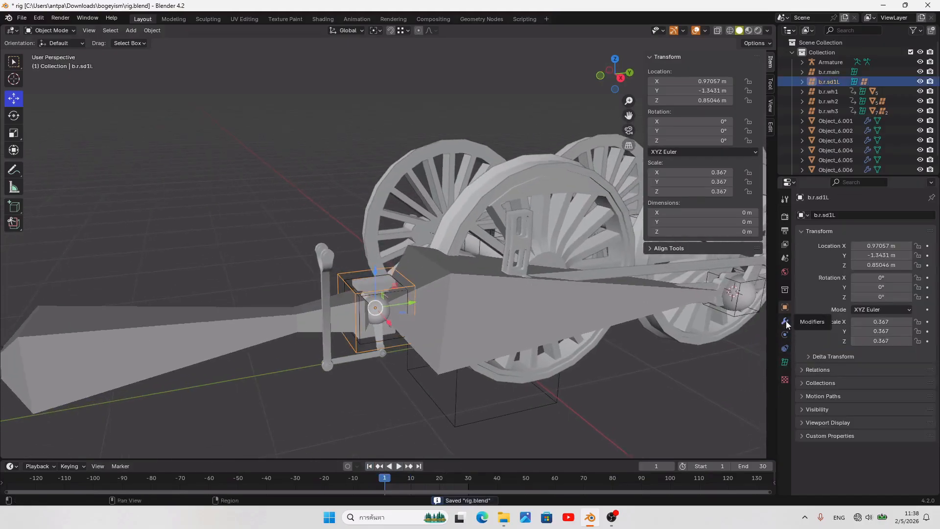
pyautogui.click(784, 348)
pyautogui.click(830, 215)
pyautogui.click(746, 241)
pyautogui.click(915, 245)
pyautogui.click(509, 321)
pyautogui.click(881, 257)
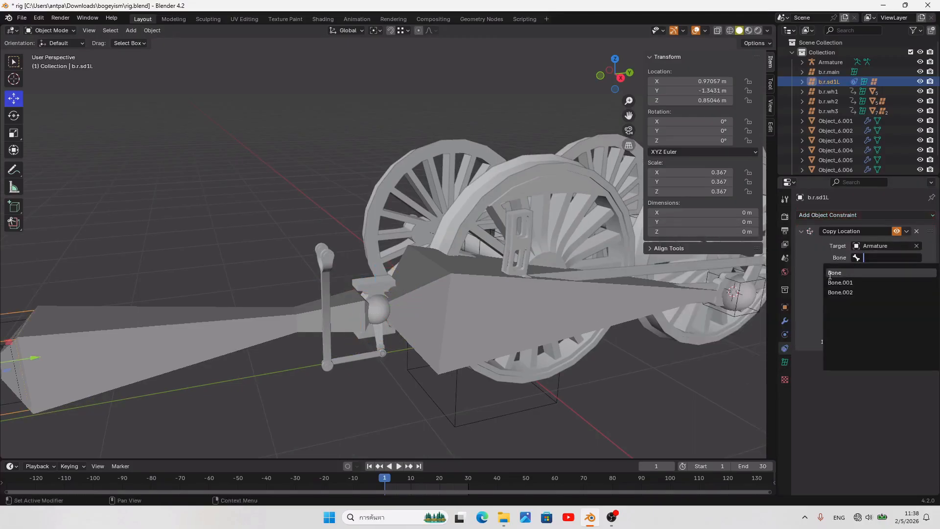
pyautogui.click(840, 293)
# Step: Add a Copy Rotation constraint to lattice b.r.sd2L, targeting Armature and its bone Bone.001, and save the file
pyautogui.scroll(8, 491, 336)
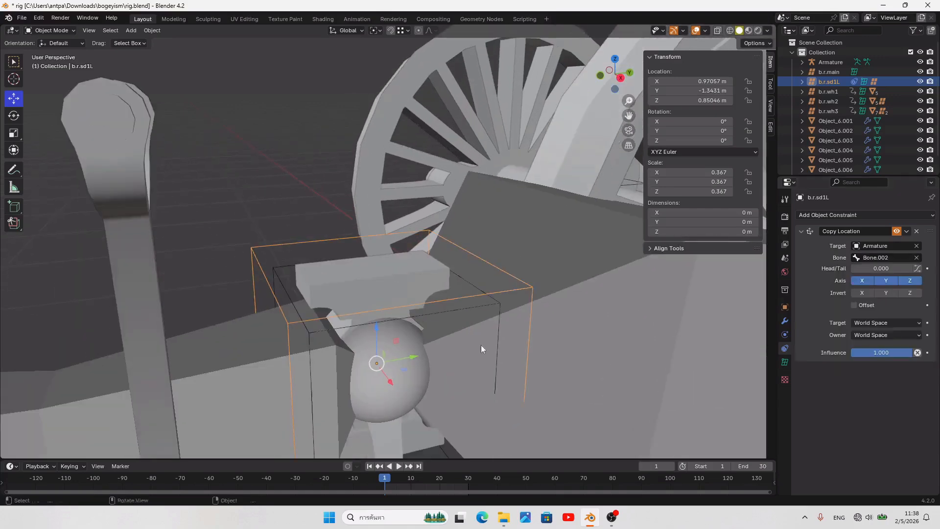
pyautogui.click(417, 278)
pyautogui.click(838, 216)
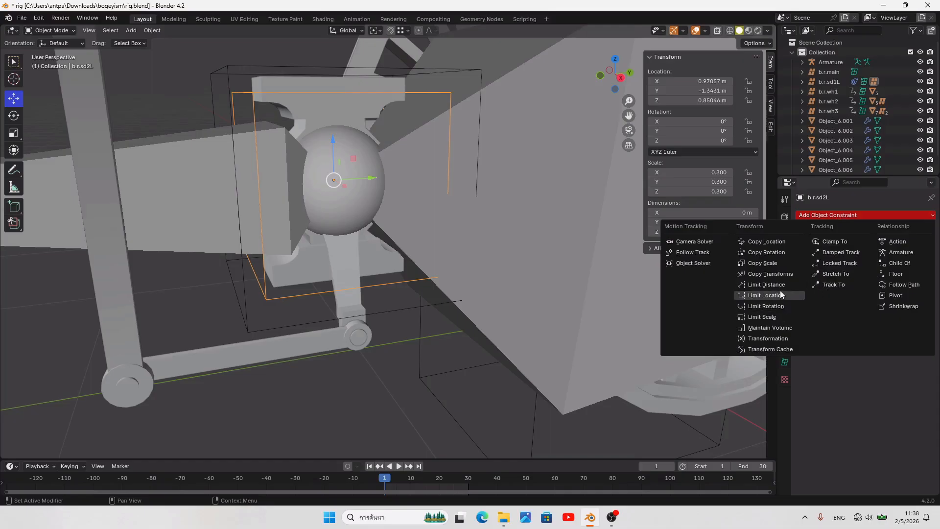
pyautogui.click(766, 252)
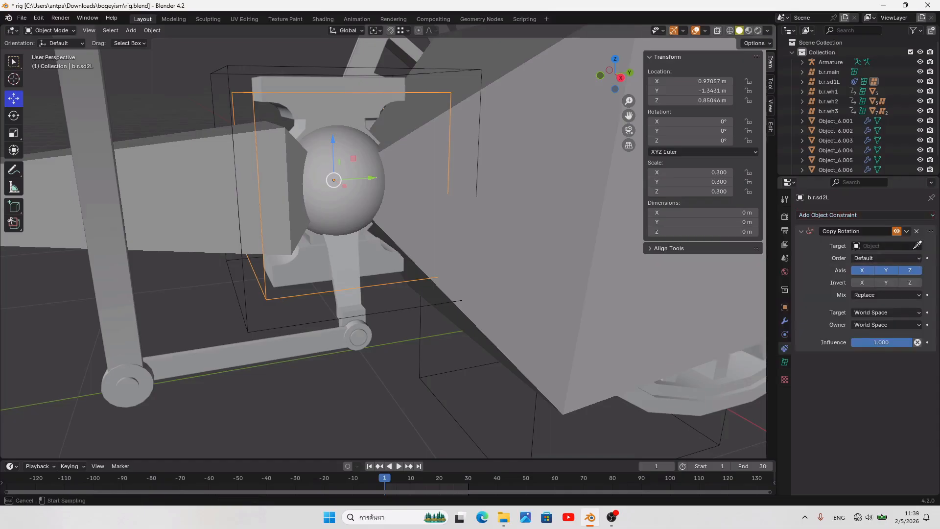
pyautogui.click(886, 257)
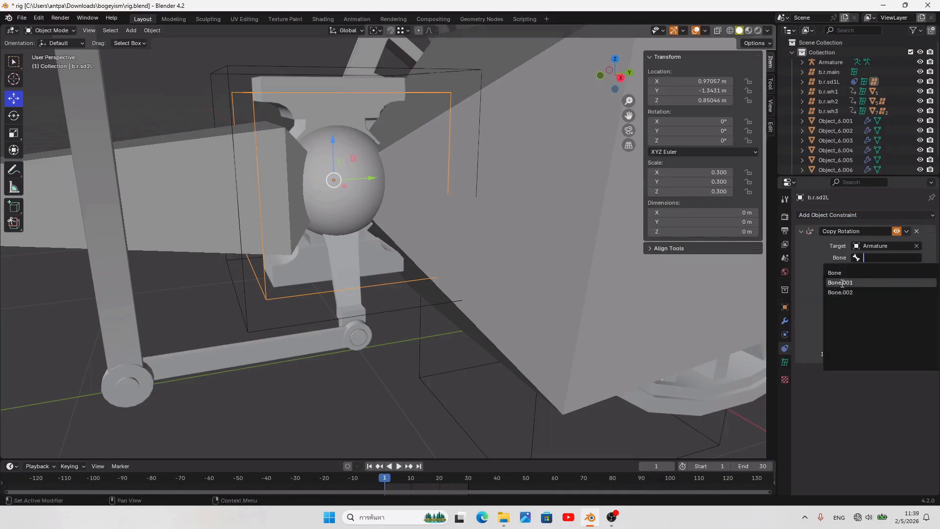
pyautogui.click(843, 283)
pyautogui.scroll(-5, 530, 351)
pyautogui.hotkey('ctrl', 's')
# Step: Play the animation to check how the constrained crosshead lattices move
pyautogui.click(398, 466)
pyautogui.click(398, 466)
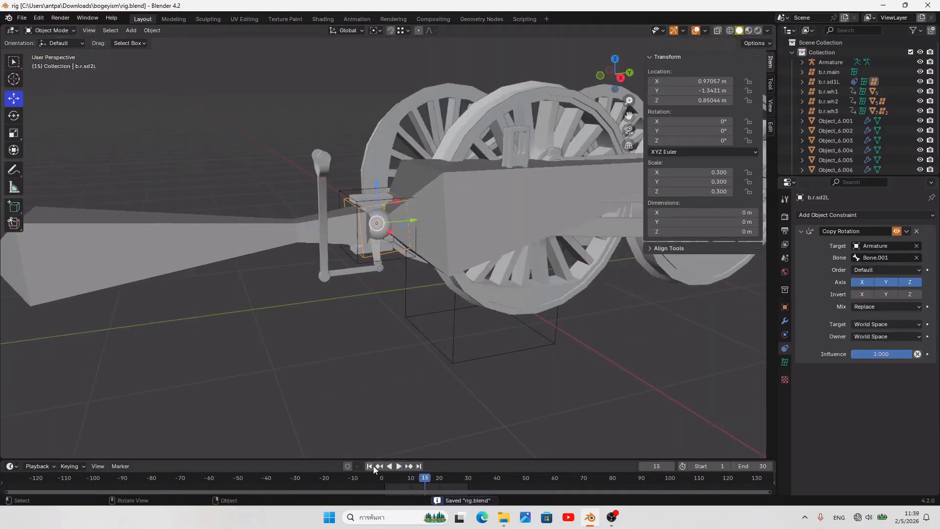
pyautogui.scroll(3, 370, 335)
pyautogui.keyDown('shift'); pyautogui.moveTo(373, 336); pyautogui.dragTo(406, 340, button='middle'); pyautogui.keyUp('shift')
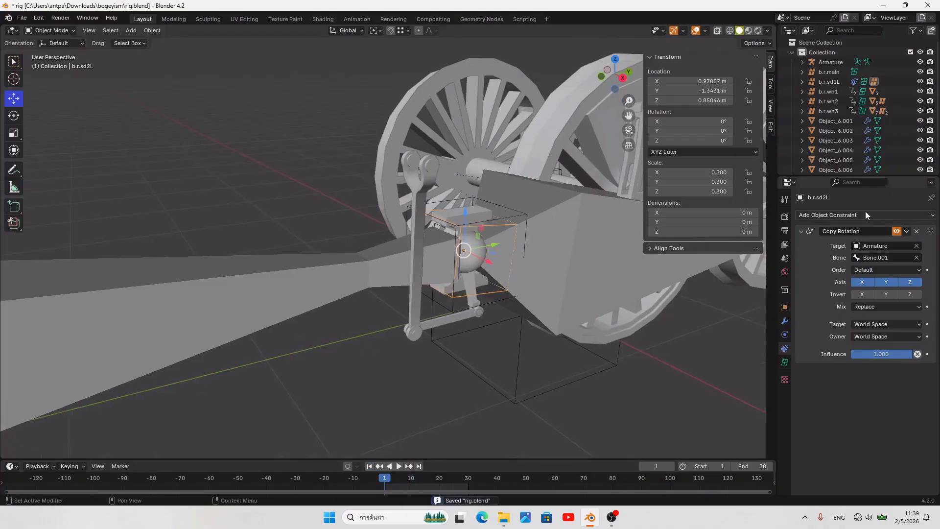
pyautogui.moveTo(507, 294); pyautogui.dragTo(486, 290, button='middle')
# Step: Examine the crosshead lattices b.r.sd1L and b.r.sd2L in the right orthographic view, comparing their position and rotation
pyautogui.press('KP_3')
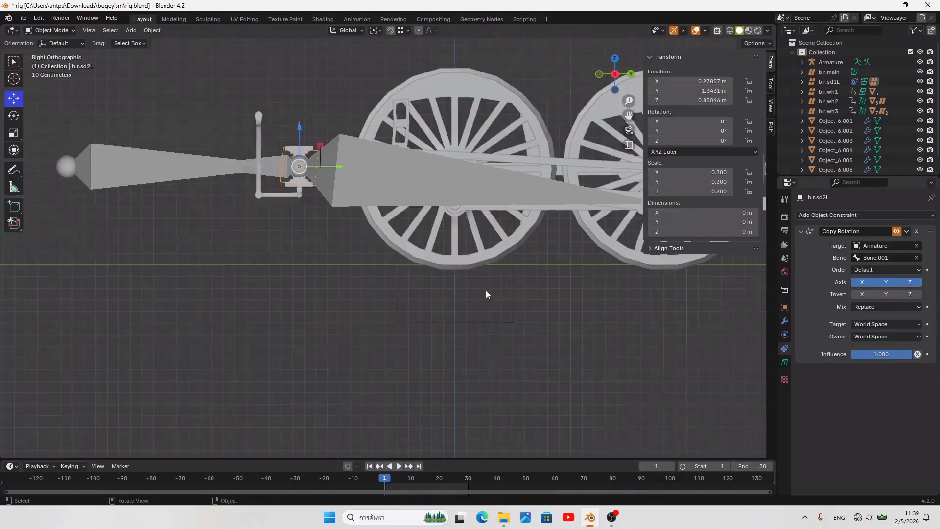
pyautogui.keyDown('shift'); pyautogui.moveTo(368, 216); pyautogui.dragTo(454, 305, button='middle'); pyautogui.keyUp('shift')
pyautogui.scroll(2, 453, 305)
pyautogui.scroll(1, 453, 305)
pyautogui.keyDown('shift'); pyautogui.moveTo(201, 213); pyautogui.dragTo(232, 258, button='middle'); pyautogui.keyUp('shift')
pyautogui.scroll(2, 233, 257)
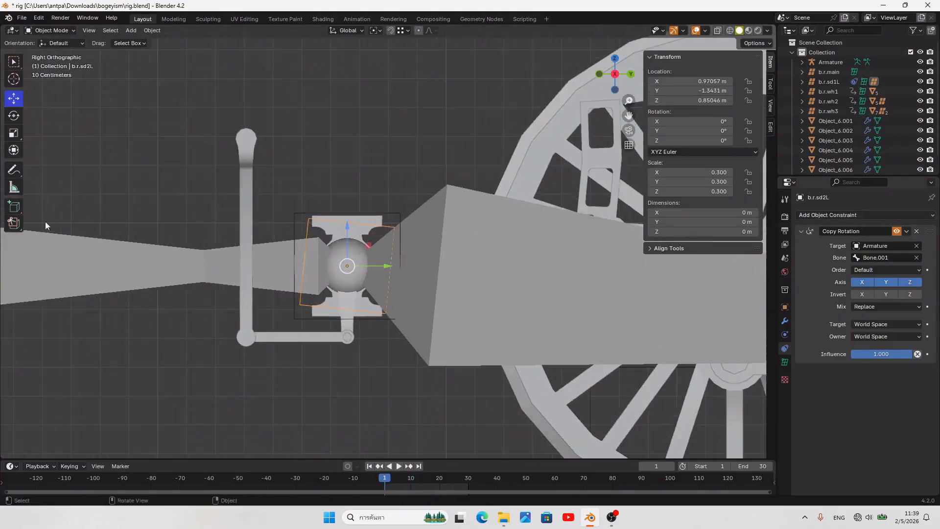
pyautogui.keyDown('shift'); pyautogui.moveTo(248, 326); pyautogui.dragTo(282, 328, button='middle'); pyautogui.keyUp('shift')
pyautogui.scroll(1, 343, 311)
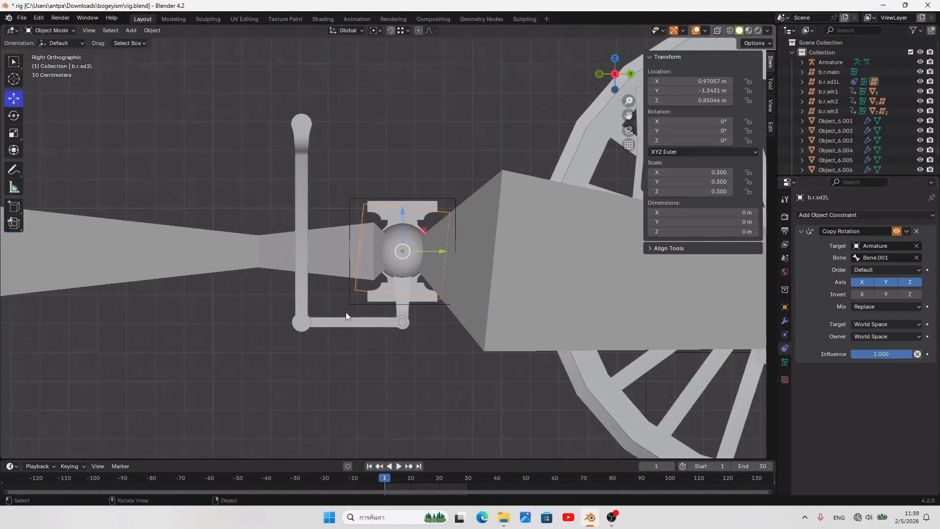
pyautogui.click(353, 307)
pyautogui.scroll(1, 323, 318)
pyautogui.scroll(4, 316, 321)
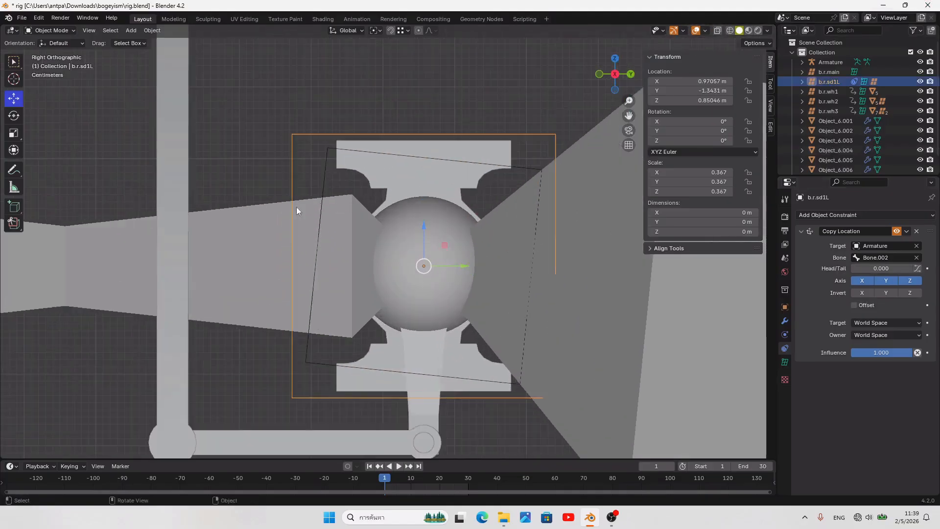
pyautogui.scroll(-6, 354, 227)
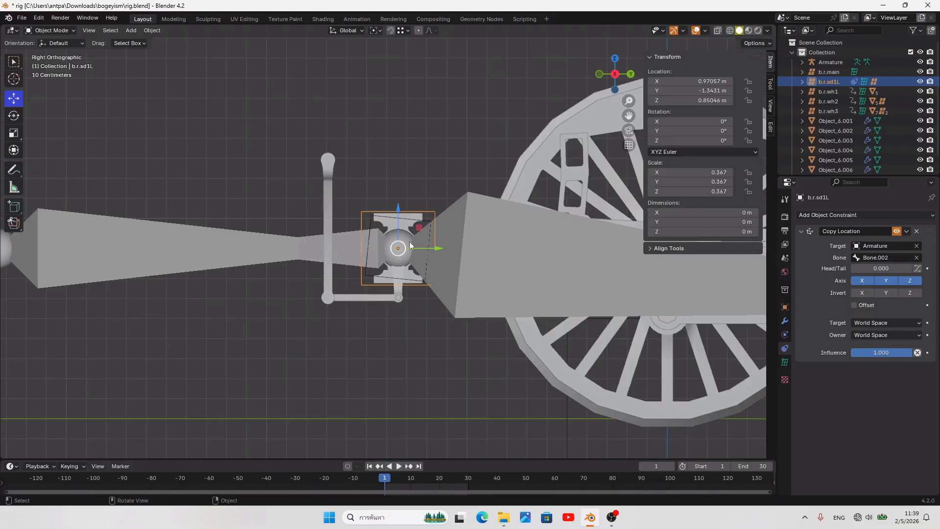
pyautogui.click(379, 279)
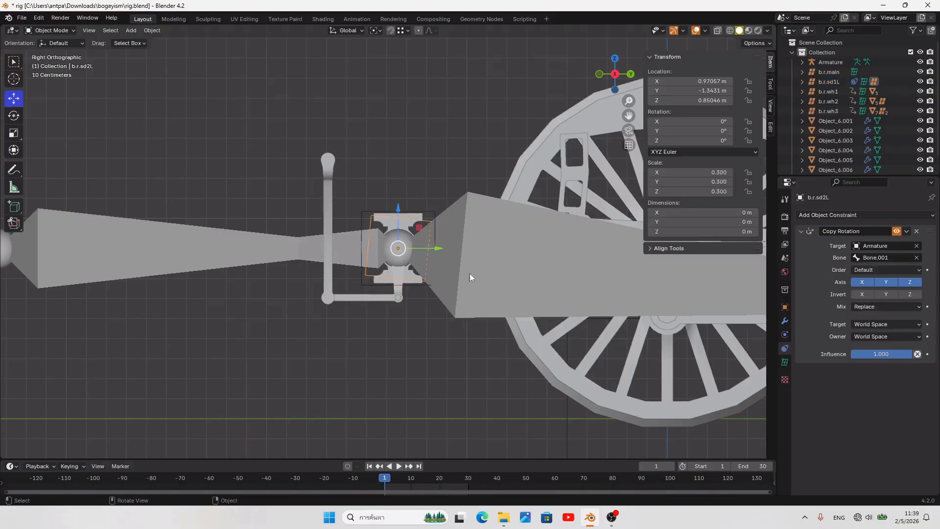
pyautogui.moveTo(454, 288); pyautogui.dragTo(428, 318, button='middle')
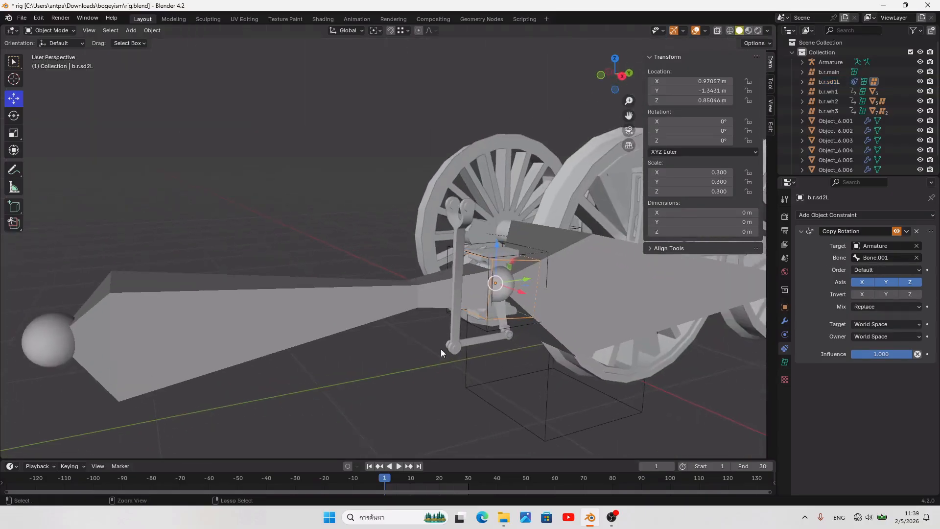
# Step: Save the file and replay the animation to check the crosshead joint, returning to frame 1
pyautogui.hotkey('ctrl', 's')
pyautogui.moveTo(404, 393); pyautogui.dragTo(430, 395, button='middle')
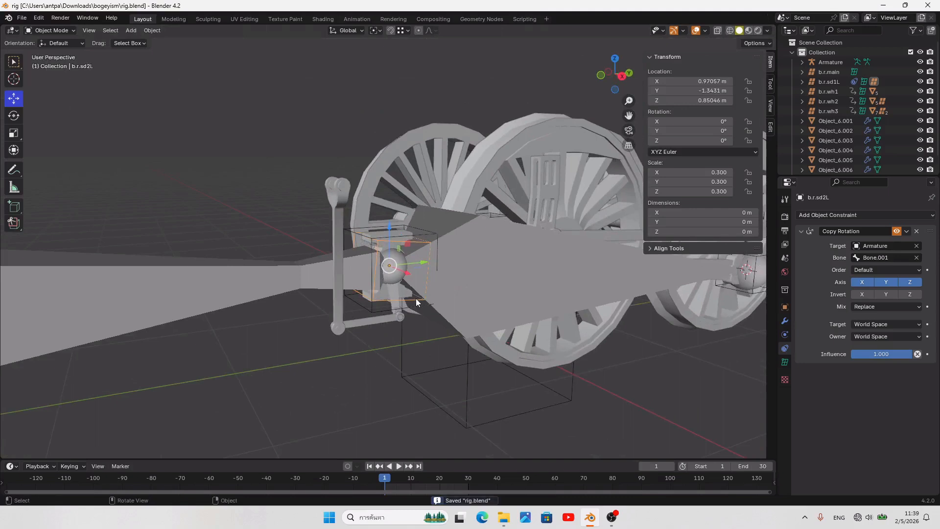
pyautogui.click(373, 312)
pyautogui.click(392, 359)
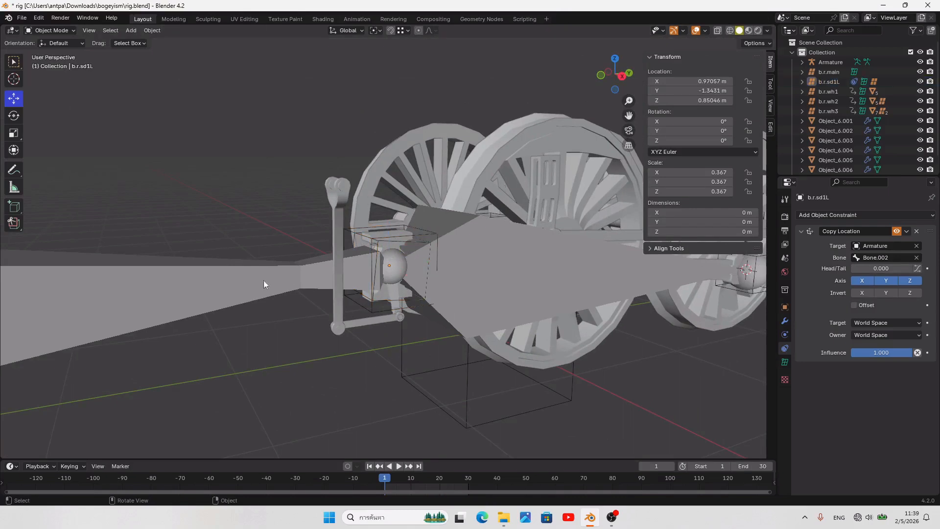
pyautogui.click(400, 465)
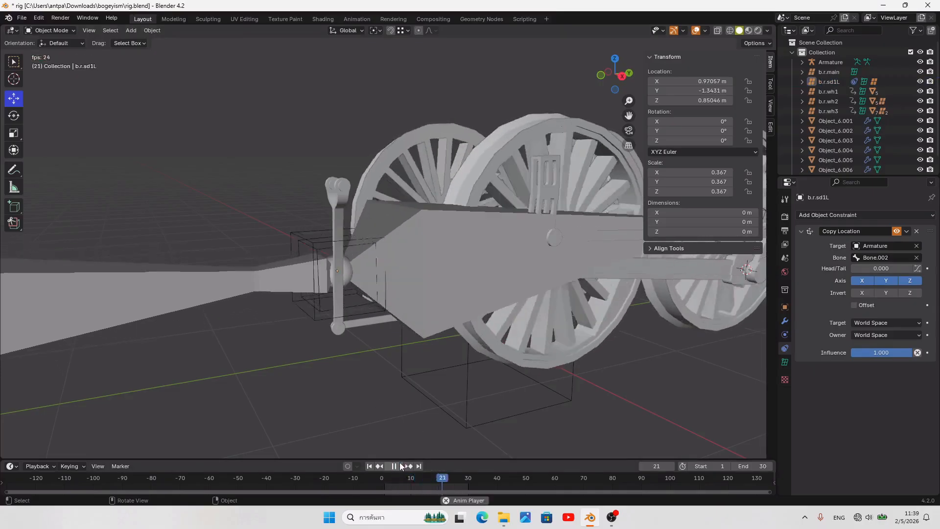
pyautogui.click(400, 465)
pyautogui.click(367, 467)
# Step: Hide the armature in the viewport and save the file
pyautogui.click(466, 307)
pyautogui.moveTo(466, 307); pyautogui.dragTo(459, 332, button='middle')
pyautogui.press('h')
pyautogui.hotkey('ctrl', 's')
# Step: Parent the piston rod and crosshead mesh Object_6.002 to lattice b.r.sd1L with the Object option
pyautogui.click(294, 274)
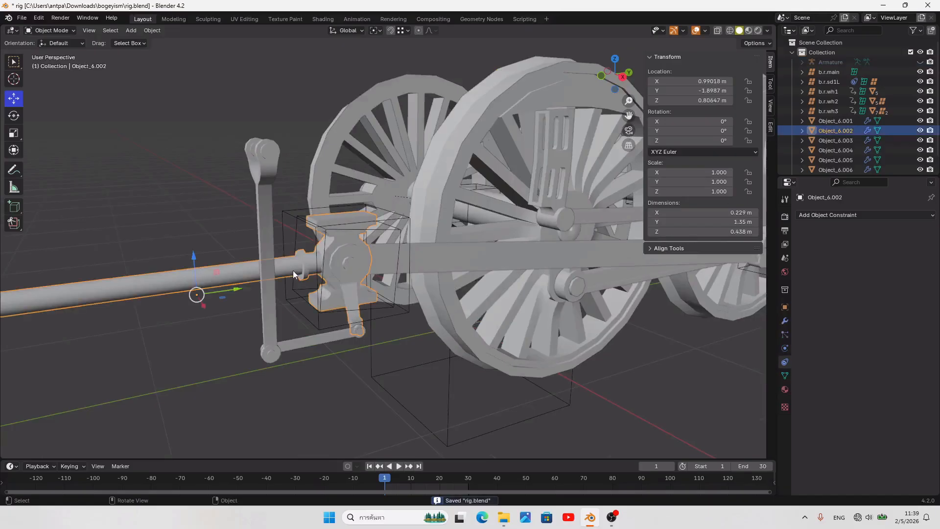
pyautogui.keyDown('shift'); pyautogui.click(381, 321); pyautogui.keyUp('shift')
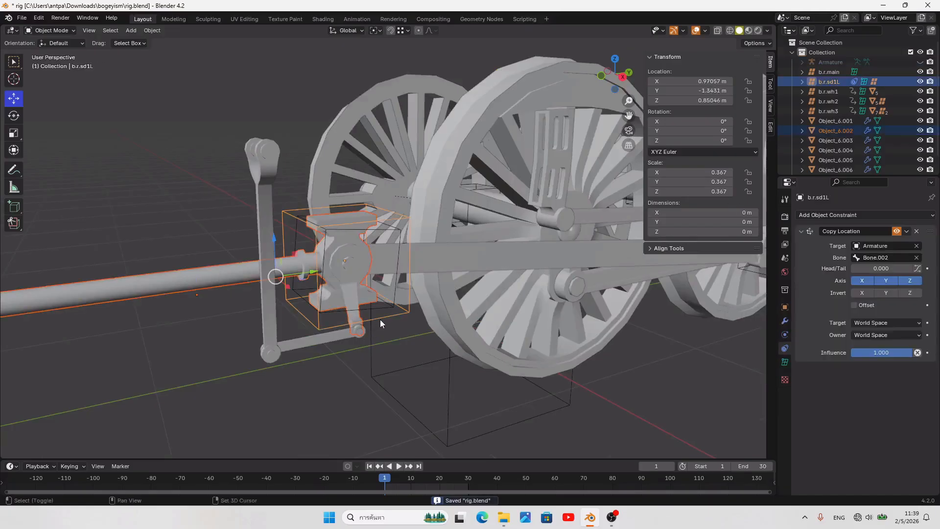
pyautogui.hotkey('ctrl', 'p')
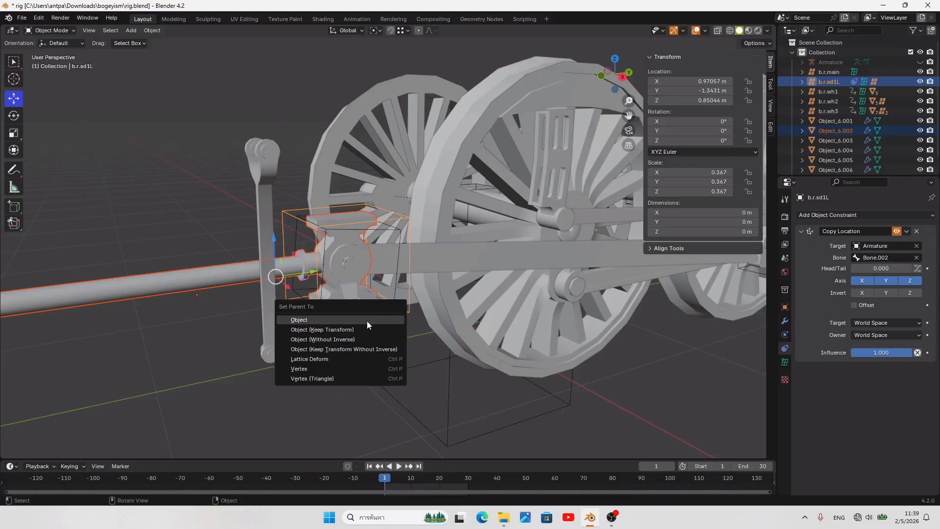
pyautogui.click(367, 321)
# Step: Parent the long main rod Object_7.002 to lattice b.r.sd2L with the Object option and save the file
pyautogui.click(391, 262)
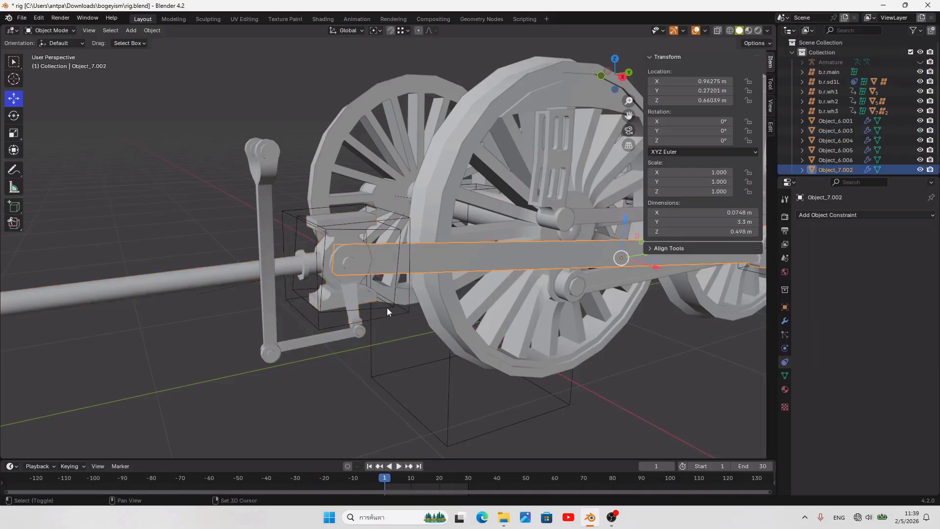
pyautogui.keyDown('shift'); pyautogui.click(387, 308); pyautogui.keyUp('shift')
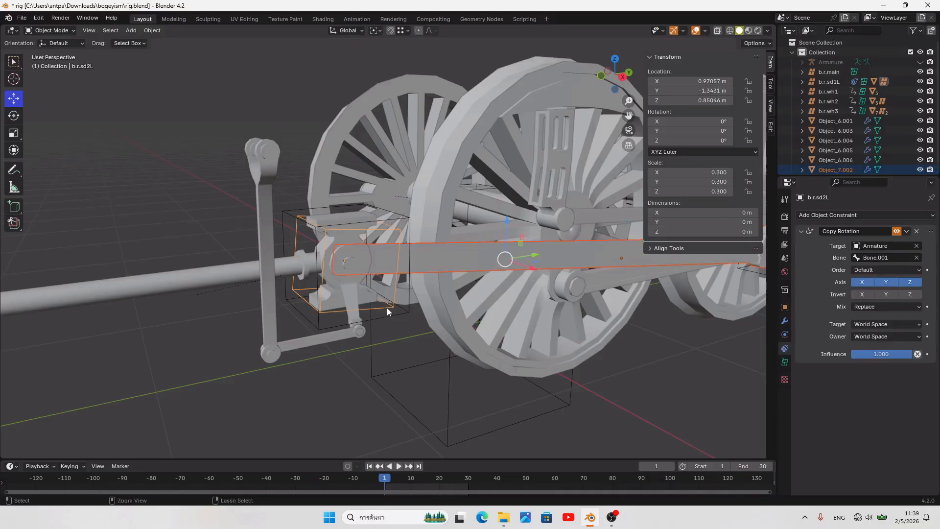
pyautogui.hotkey('ctrl', 'p')
pyautogui.click(386, 308)
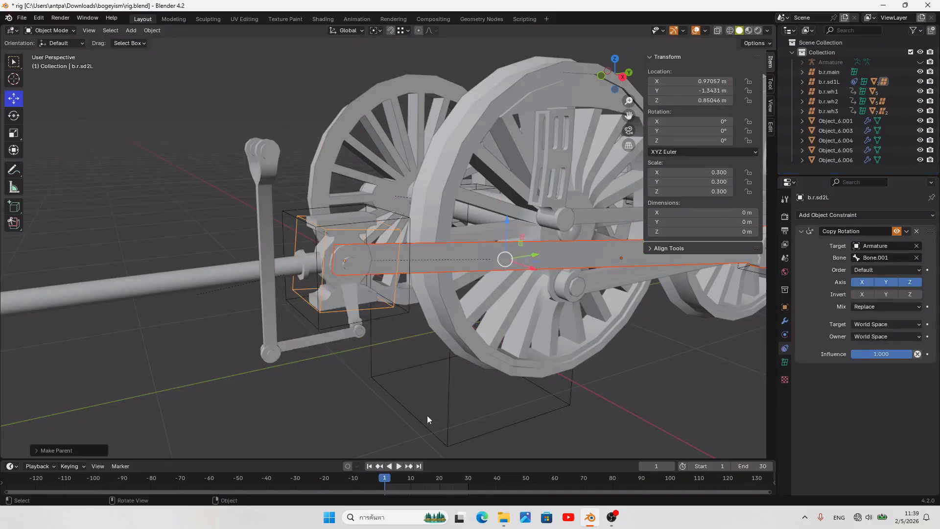
pyautogui.click(427, 416)
pyautogui.hotkey('ctrl', 's')
pyautogui.click(424, 386)
# Step: Play the animation to check the crosshead and main rod, then unhide the armature at frame 1 and save
pyautogui.click(398, 466)
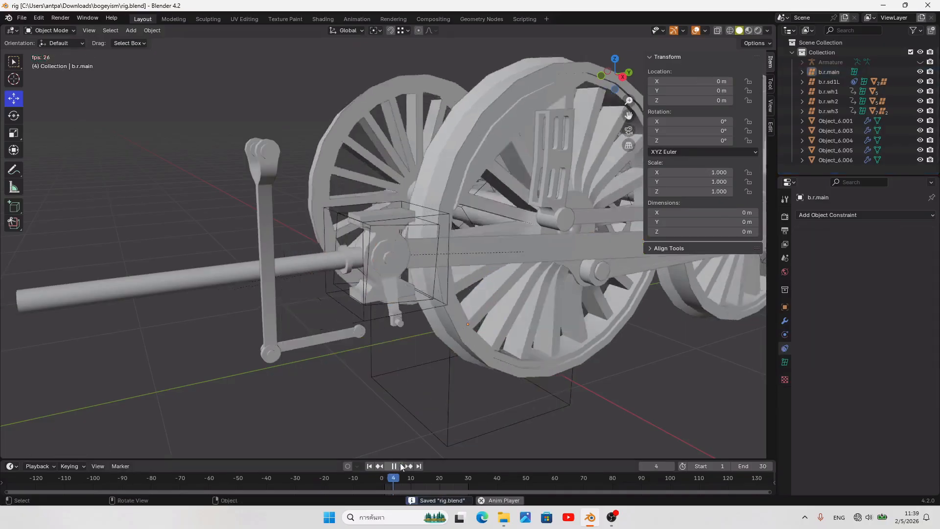
pyautogui.scroll(-5, 430, 402)
pyautogui.scroll(5, 425, 401)
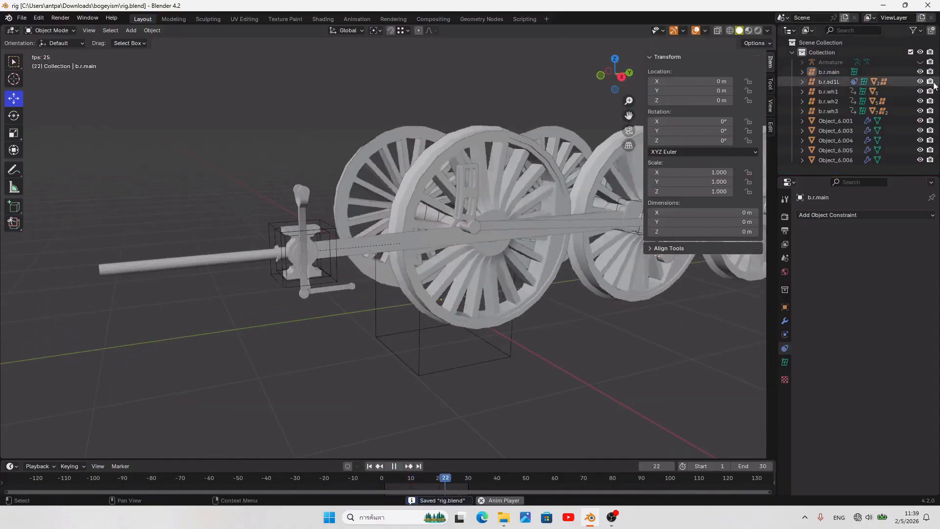
pyautogui.click(394, 466)
pyautogui.click(370, 466)
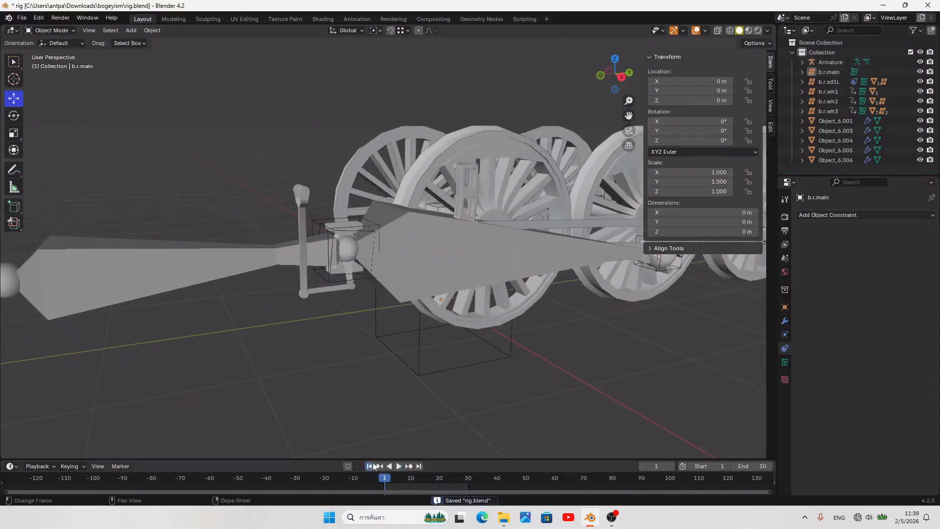
pyautogui.hotkey('ctrl', 's')
# Step: Save the file and copy the X location value of lattice b.r.sdL at the middle wheel's crank
pyautogui.scroll(-1, 394, 425)
pyautogui.scroll(-1, 395, 424)
pyautogui.click(398, 266)
pyautogui.moveTo(398, 267); pyautogui.dragTo(457, 325, button='middle')
pyautogui.scroll(1, 460, 392)
pyautogui.hotkey('ctrl', 's')
pyautogui.scroll(3, 395, 387)
pyautogui.moveTo(460, 392); pyautogui.dragTo(478, 424, button='middle')
pyautogui.moveTo(454, 322); pyautogui.dragTo(374, 359, button='middle')
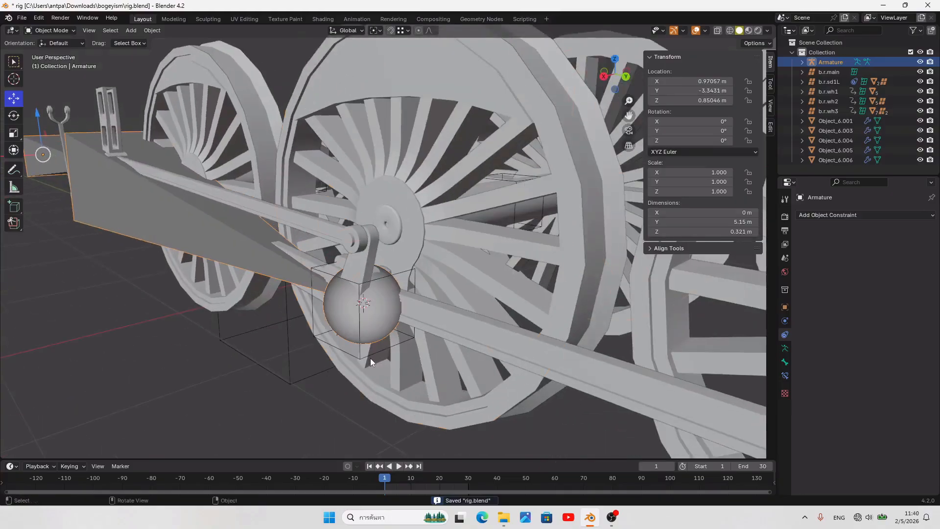
pyautogui.click(371, 363)
pyautogui.click(369, 361)
pyautogui.click(684, 81)
pyautogui.hotkey('ctrl', 'c')
pyautogui.click(676, 81)
pyautogui.press('Return')
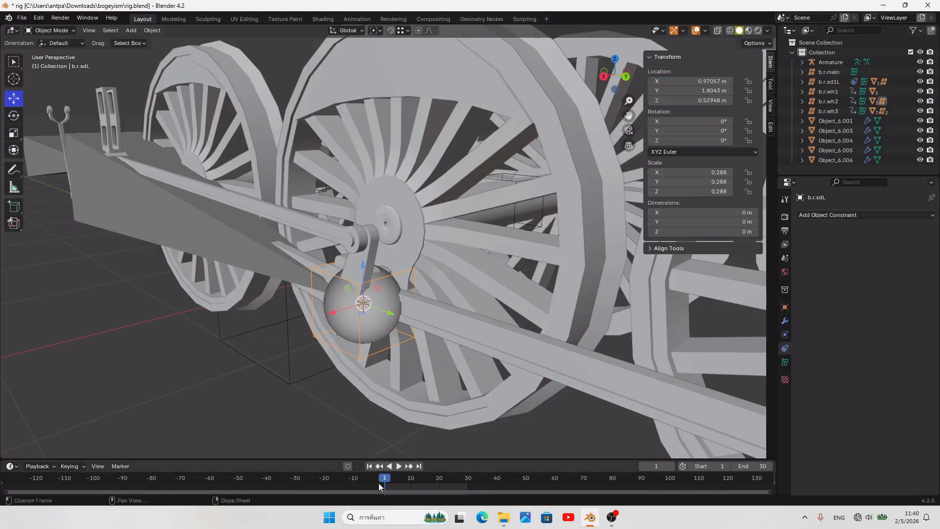
# Step: Switch to Calculator, multiply the copied 0.970568 by 2 and copy the result
pyautogui.click(329, 518)
pyautogui.click(634, 201)
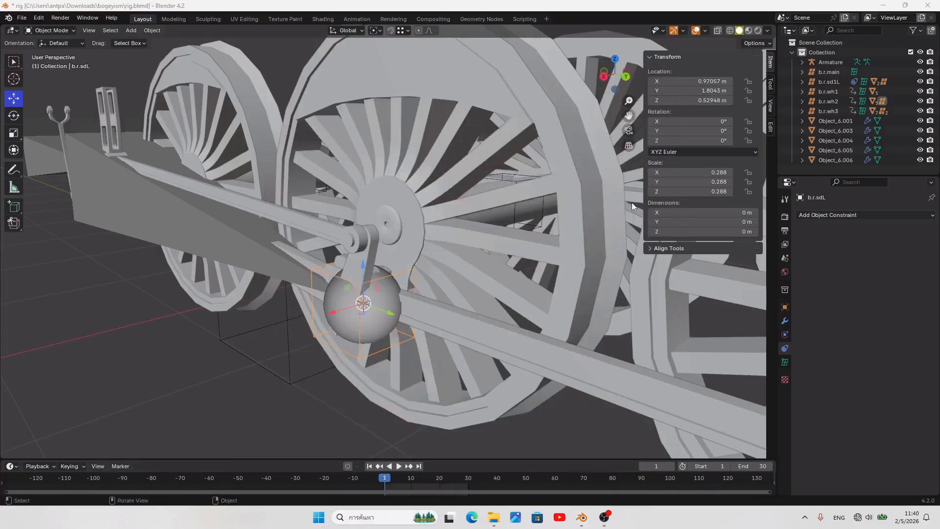
pyautogui.hotkey('ctrl', 'v')
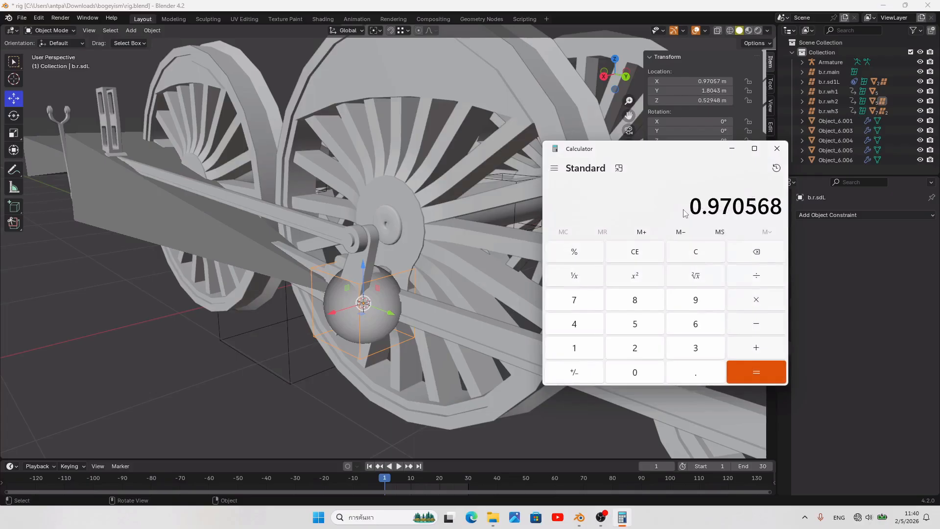
pyautogui.moveTo(690, 216); pyautogui.dragTo(738, 212)
pyautogui.write('2')
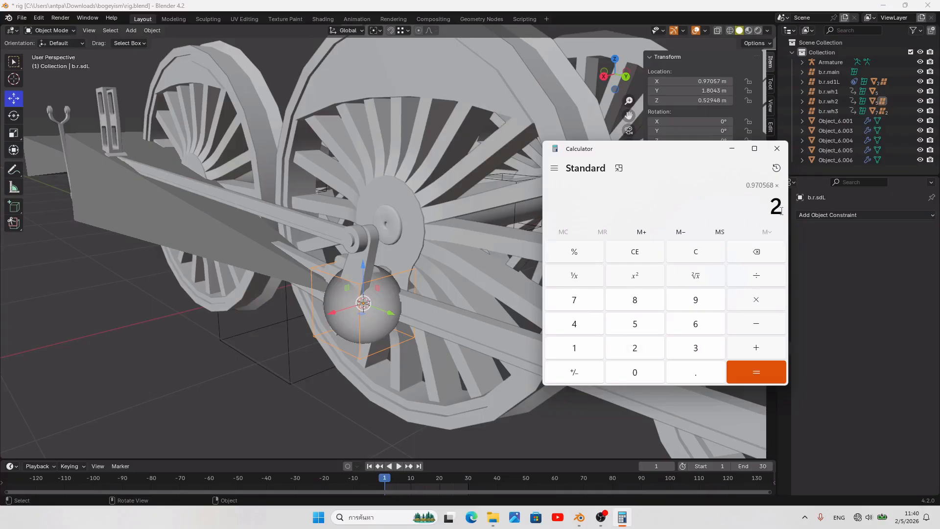
pyautogui.press('Return')
pyautogui.moveTo(699, 211); pyautogui.dragTo(779, 217)
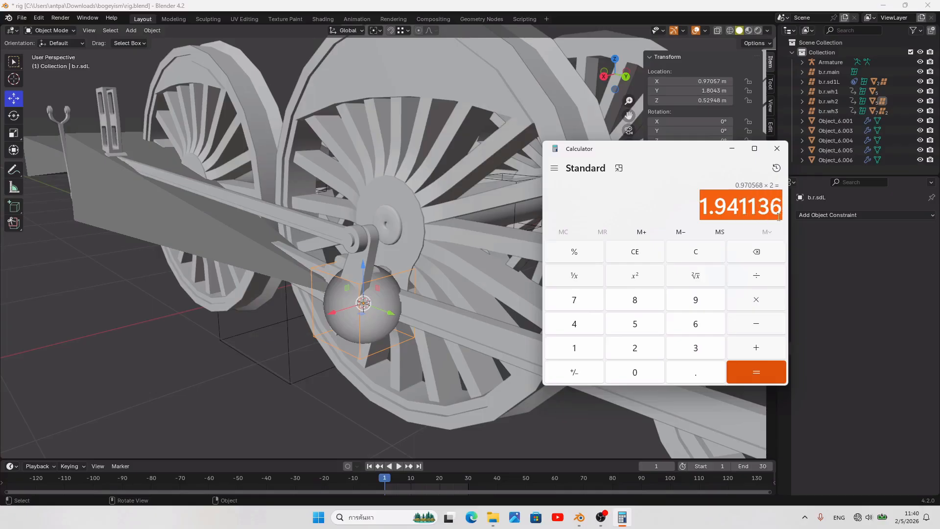
# Step: Duplicate the armature and lattices b.r.sd1L and b.r.sdL, offset the copies by -1.941136 m along X, and save the file
pyautogui.click(294, 359)
pyautogui.scroll(-8, 254, 347)
pyautogui.click(362, 296)
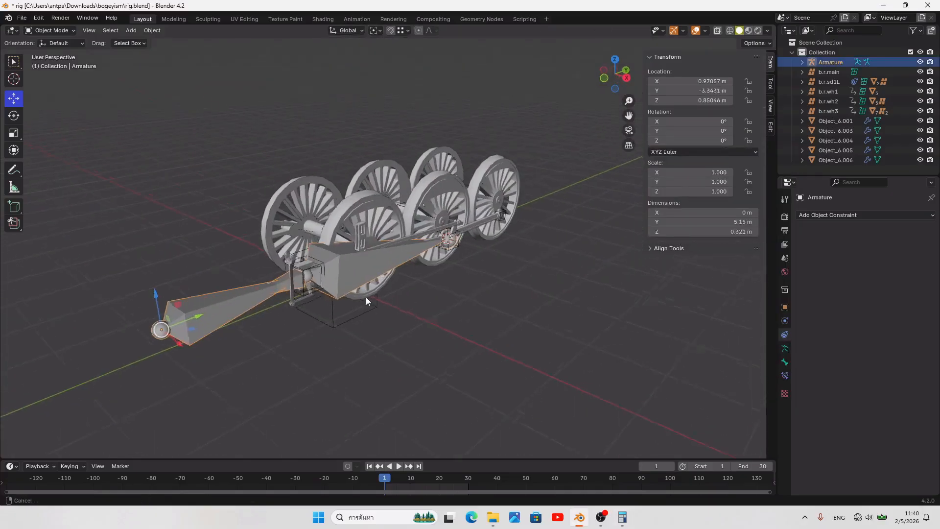
pyautogui.scroll(5, 366, 298)
pyautogui.keyDown('shift'); pyautogui.click(286, 313); pyautogui.keyUp('shift')
pyautogui.moveTo(507, 293); pyautogui.dragTo(425, 301, button='middle')
pyautogui.keyDown('shift'); pyautogui.click(419, 302); pyautogui.keyUp('shift')
pyautogui.moveTo(370, 343); pyautogui.dragTo(321, 343, button='middle')
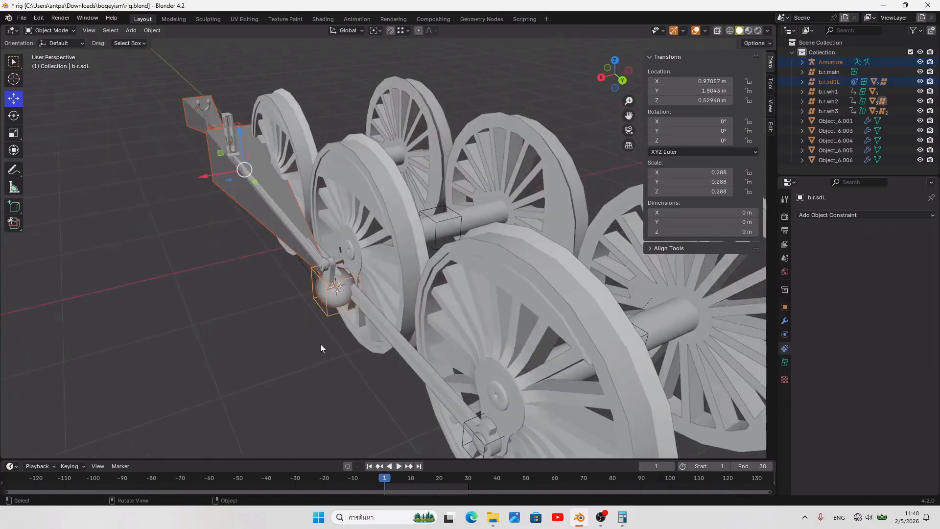
pyautogui.hotkey('shift', 'd')
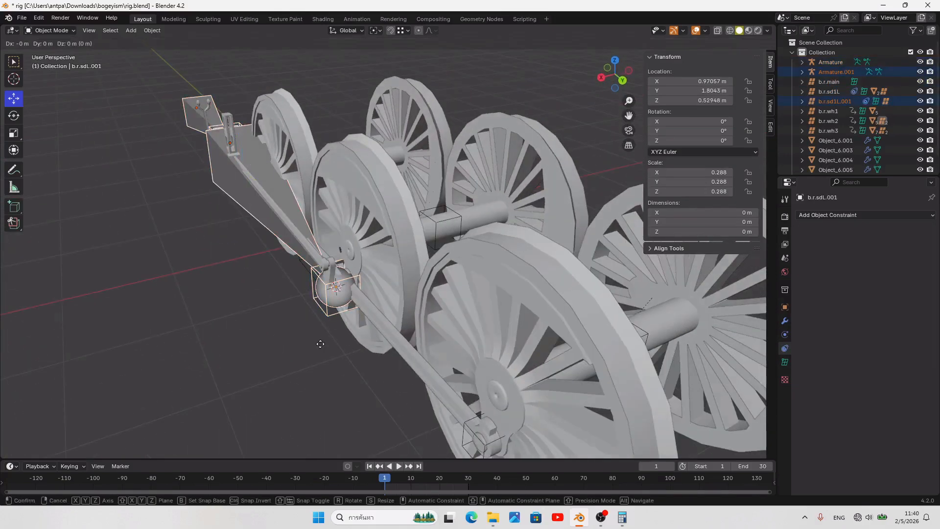
pyautogui.press('x')
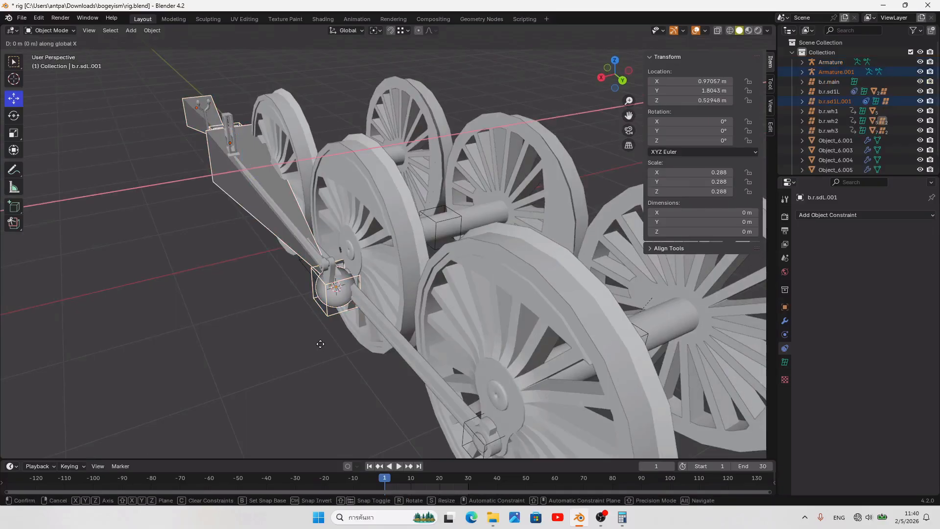
pyautogui.write('-1.941136')
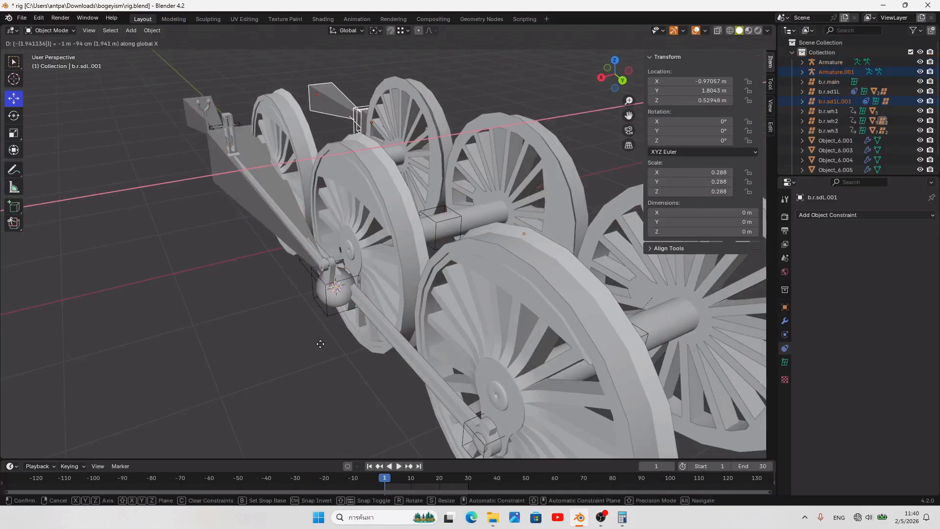
pyautogui.press('Return')
pyautogui.moveTo(320, 344); pyautogui.dragTo(518, 305, button='middle')
pyautogui.hotkey('ctrl', 's')
pyautogui.hotkey('ctrl', 'z')
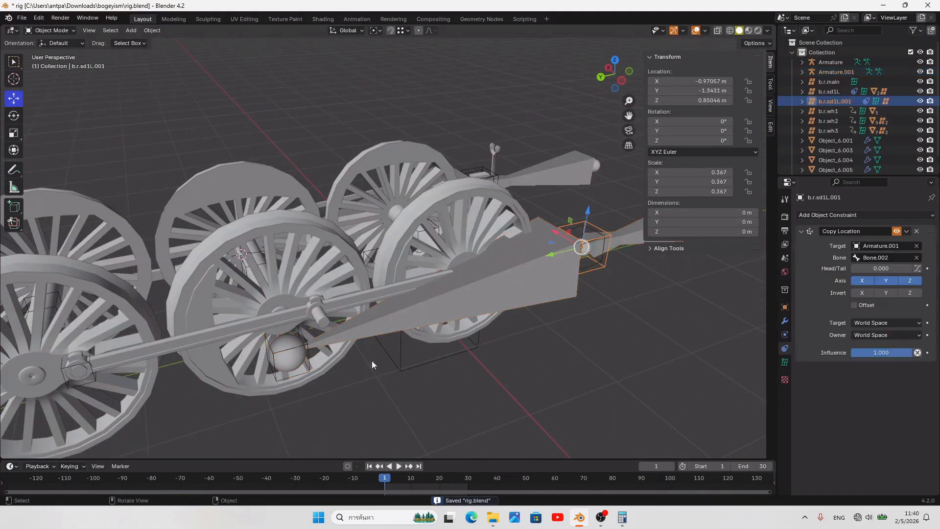
# Step: Rename the duplicated crank lattice b.r.sdL.001 as b.r.sdR
pyautogui.click(302, 369)
pyautogui.click(785, 307)
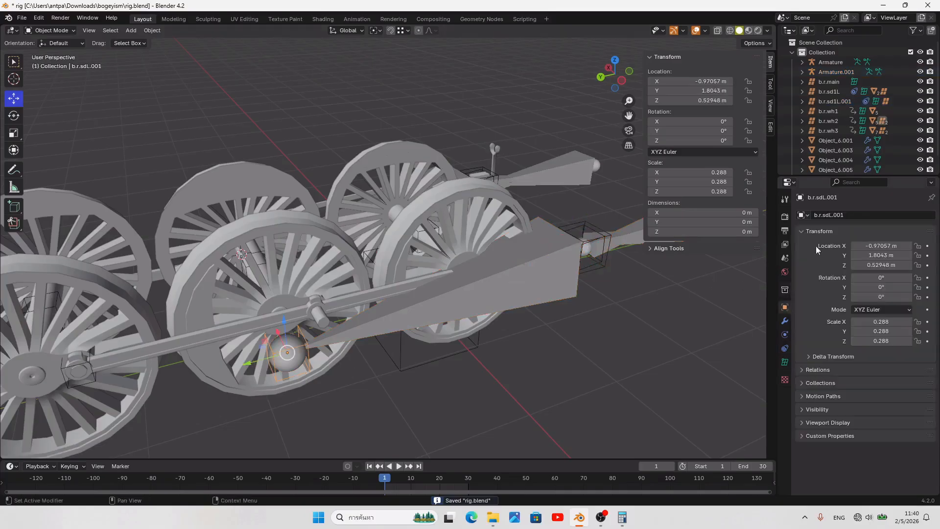
pyautogui.click(837, 215)
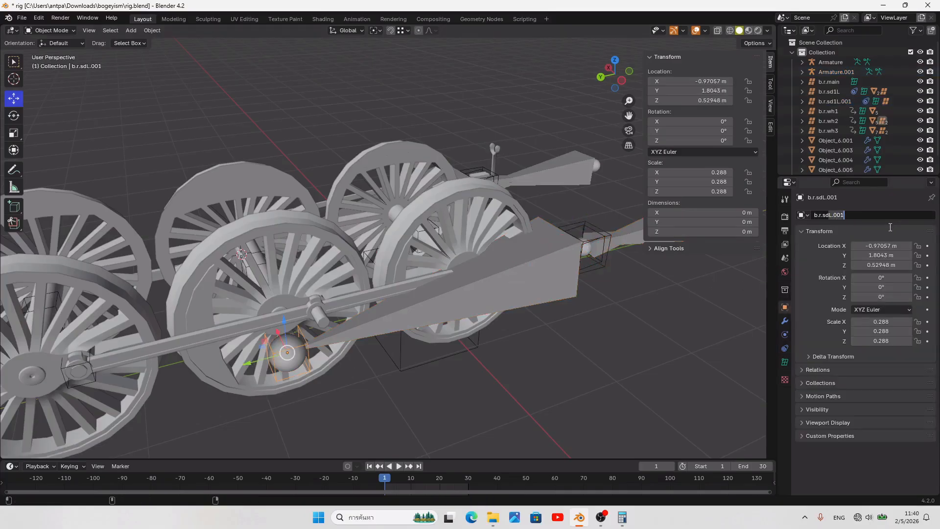
pyautogui.write('b.r.sdR')
pyautogui.press('Return')
# Step: Rename b.r.sd1L.001 as b.r.sd1R, give the other duplicated crosshead lattice the matching R ending, and save the file
pyautogui.moveTo(600, 366); pyautogui.dragTo(516, 319, button='middle')
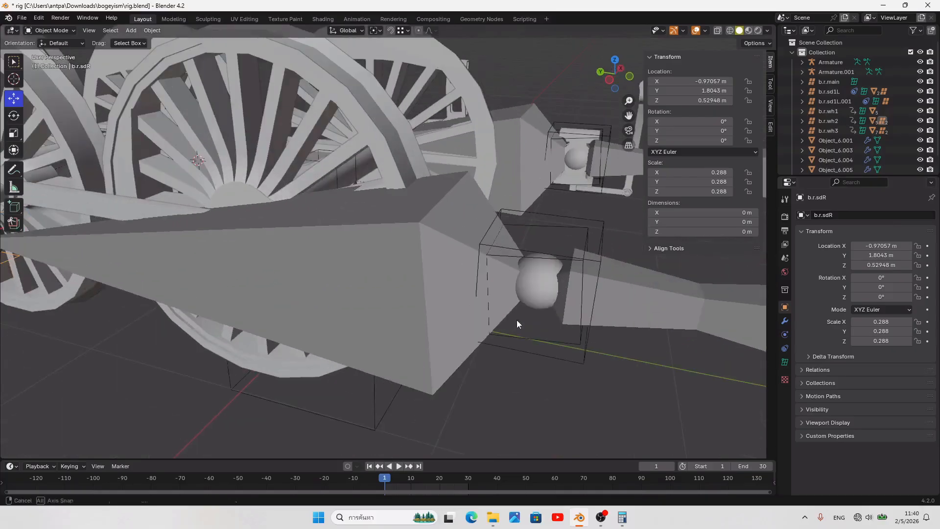
pyautogui.click(568, 345)
pyautogui.click(845, 216)
pyautogui.moveTo(832, 219); pyautogui.dragTo(921, 219)
pyautogui.write('R')
pyautogui.press('Return')
pyautogui.click(593, 357)
pyautogui.press('BackSpace')
pyautogui.press('BackSpace')
pyautogui.press('BackSpace')
pyautogui.press('BackSpace')
pyautogui.press('BackSpace')
pyautogui.write('R')
pyautogui.press('Return')
pyautogui.hotkey('ctrl', 's')
# Step: Set the X rotation of the middle wheel lattice b.r.wh2 to -90°
pyautogui.moveTo(628, 417); pyautogui.dragTo(651, 391, button='middle')
pyautogui.click(308, 355)
pyautogui.keyDown('shift'); pyautogui.moveTo(307, 356); pyautogui.dragTo(339, 331, button='middle'); pyautogui.keyUp('shift')
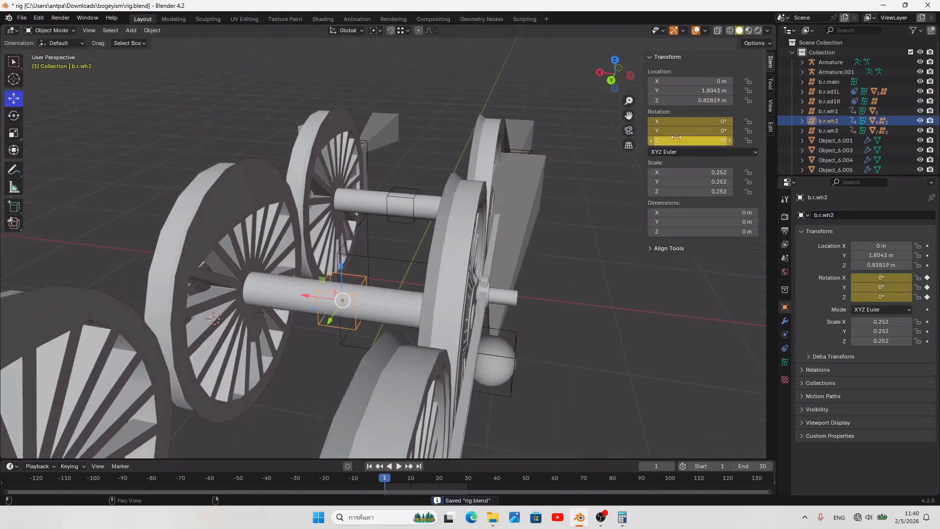
pyautogui.click(675, 121)
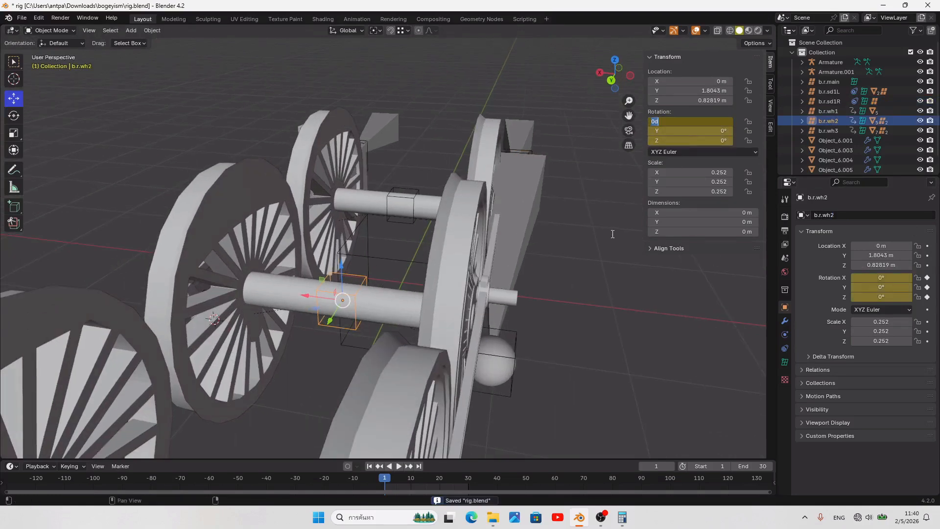
pyautogui.write('-9')
pyautogui.press('Return')
# Step: Clear the parent of lattice b.r.sdR while keeping its transformation, and reset its X rotation to the default value
pyautogui.moveTo(612, 234); pyautogui.dragTo(525, 228, button='middle')
pyautogui.click(308, 293)
pyautogui.moveTo(349, 300); pyautogui.dragTo(421, 313, button='middle')
pyautogui.hotkey('alt', 'p')
pyautogui.click(422, 313)
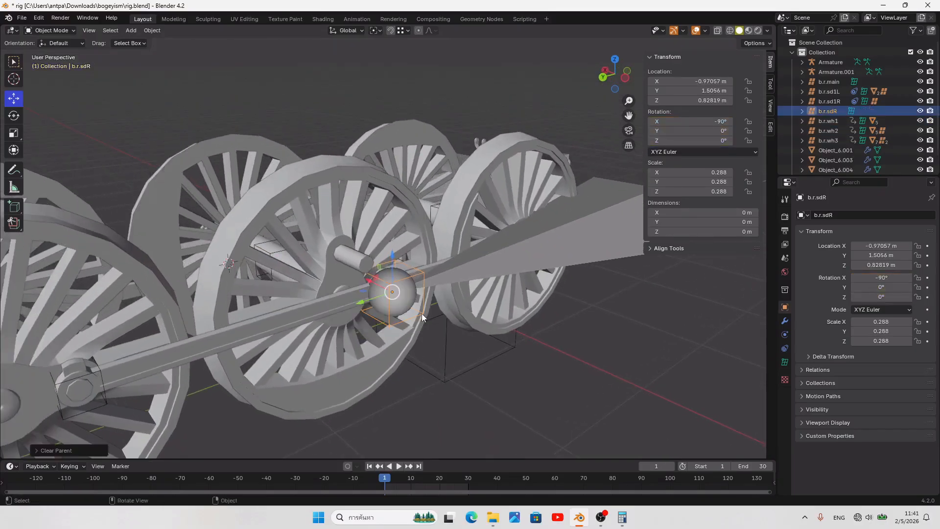
pyautogui.rightClick(691, 122)
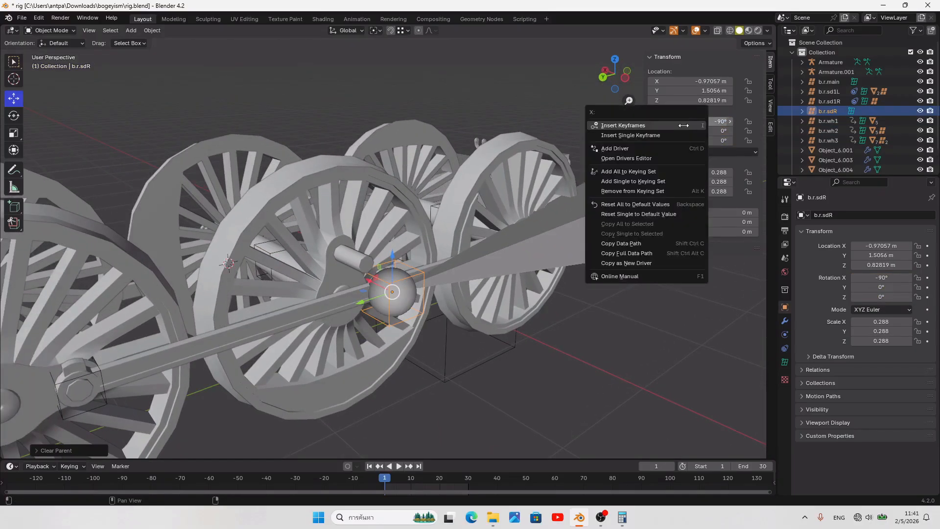
pyautogui.click(629, 214)
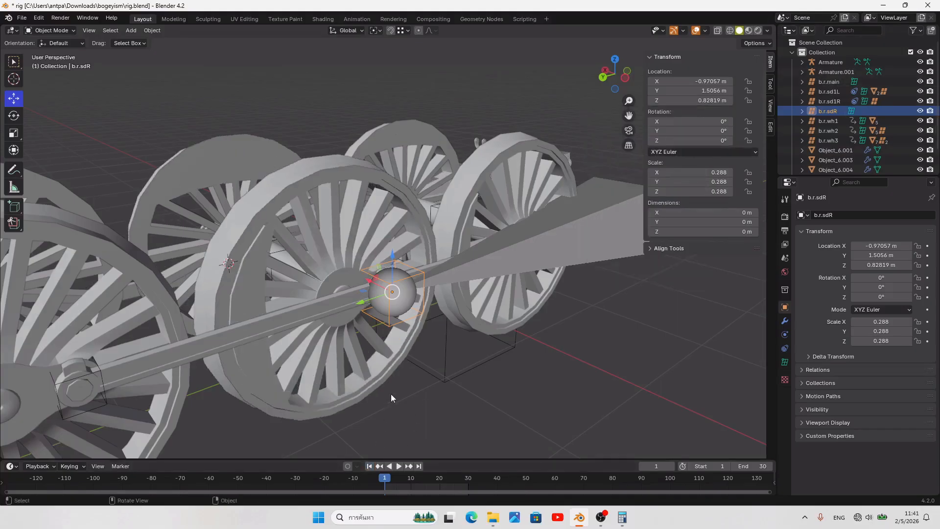
# Step: Parent lattice b.r.sdR to b.r.wh2 with the Object option and save the file
pyautogui.moveTo(389, 393); pyautogui.dragTo(429, 404, button='middle')
pyautogui.keyDown('shift'); pyautogui.click(382, 317); pyautogui.keyUp('shift')
pyautogui.hotkey('ctrl', 'p')
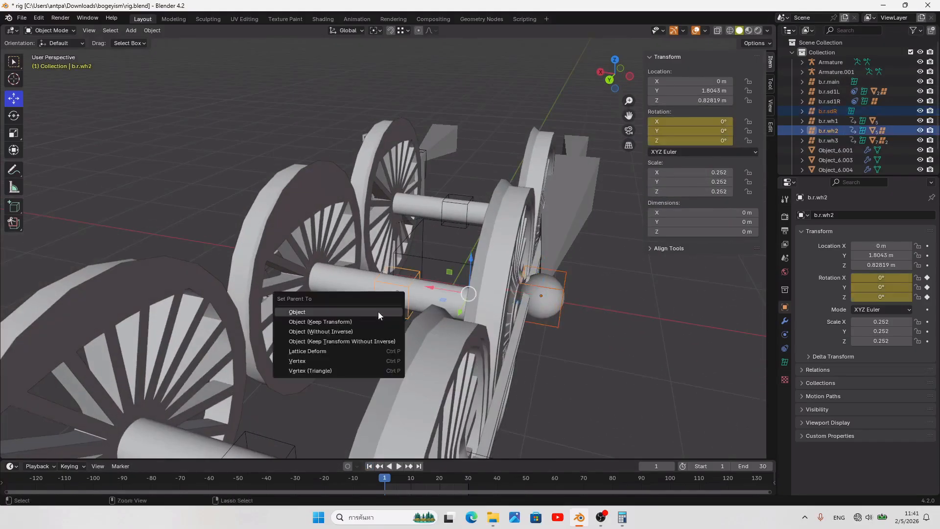
pyautogui.click(378, 312)
pyautogui.moveTo(621, 384); pyautogui.dragTo(627, 392, button='middle')
pyautogui.hotkey('ctrl', 's')
# Step: Play the animation to check the motion of both armatures, then stop it and return to frame 1
pyautogui.press('space')
pyautogui.moveTo(423, 442); pyautogui.dragTo(427, 365, button='middle')
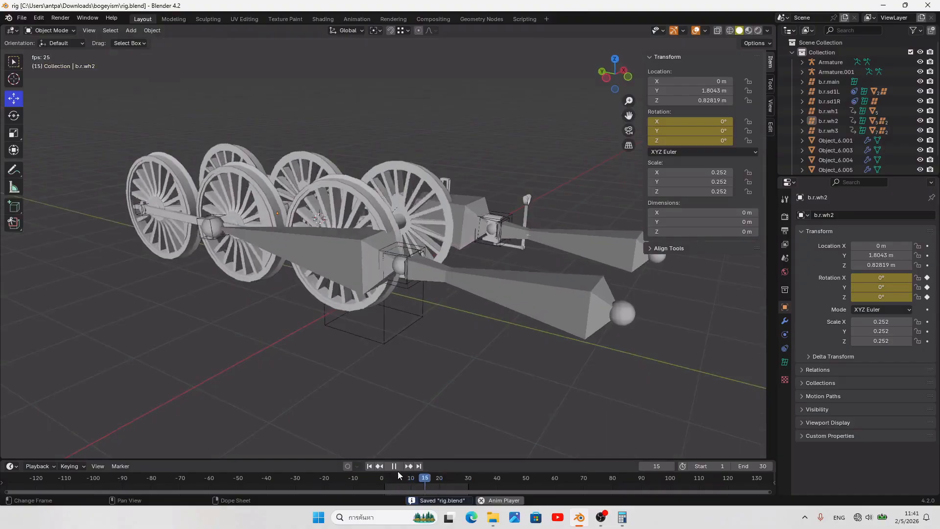
pyautogui.click(395, 466)
pyautogui.click(369, 466)
# Step: Hide both armatures in the viewport and save the file
pyautogui.click(387, 281)
pyautogui.moveTo(387, 281); pyautogui.dragTo(428, 307, button='middle')
pyautogui.keyDown('shift'); pyautogui.click(488, 320); pyautogui.keyUp('shift')
pyautogui.press('h')
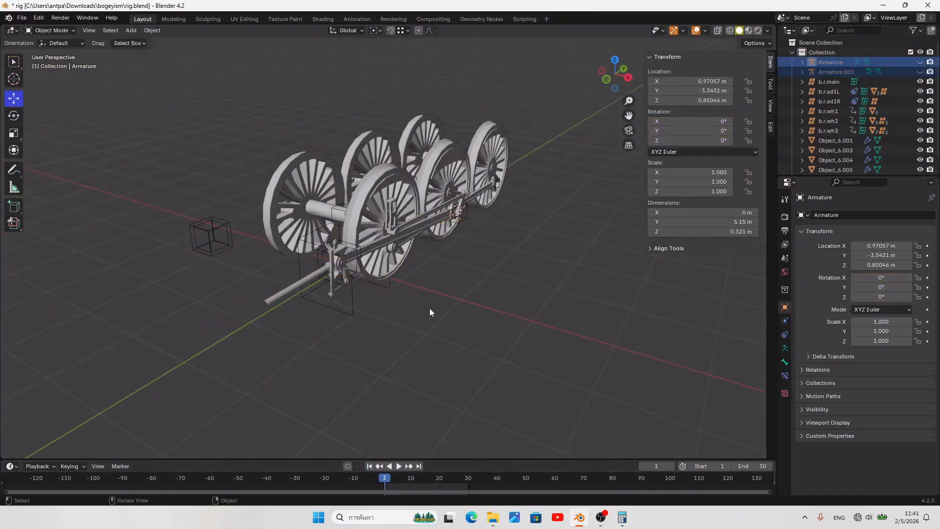
pyautogui.hotkey('ctrl', 's')
# Step: Add a Mirror modifier on X to main rod Object_7.002, place it above EdgeSplit, and use b.r.main as mirror object
pyautogui.moveTo(491, 362); pyautogui.dragTo(454, 333, button='middle')
pyautogui.scroll(2, 454, 333)
pyautogui.click(420, 307)
pyautogui.moveTo(420, 307); pyautogui.dragTo(443, 314, button='middle')
pyautogui.click(785, 321)
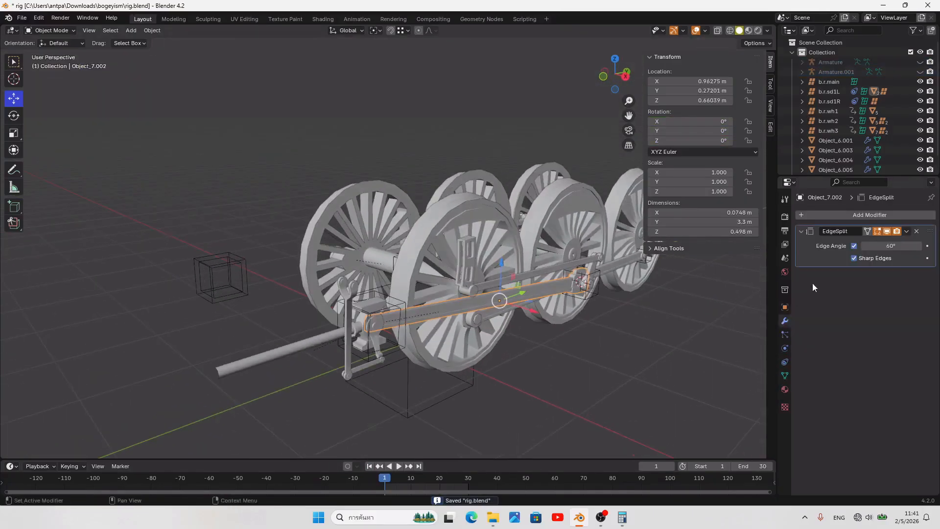
pyautogui.click(853, 215)
pyautogui.moveTo(853, 212)
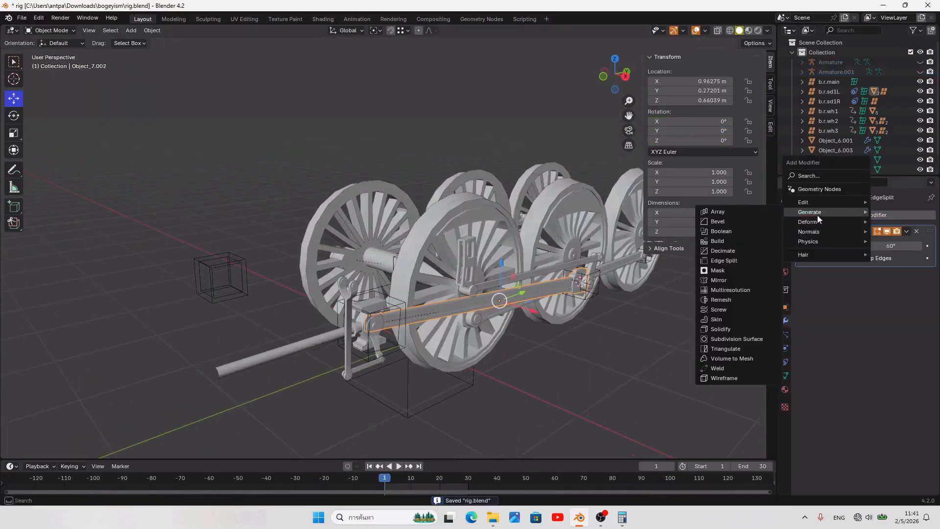
pyautogui.click(732, 277)
pyautogui.moveTo(930, 274); pyautogui.dragTo(930, 201)
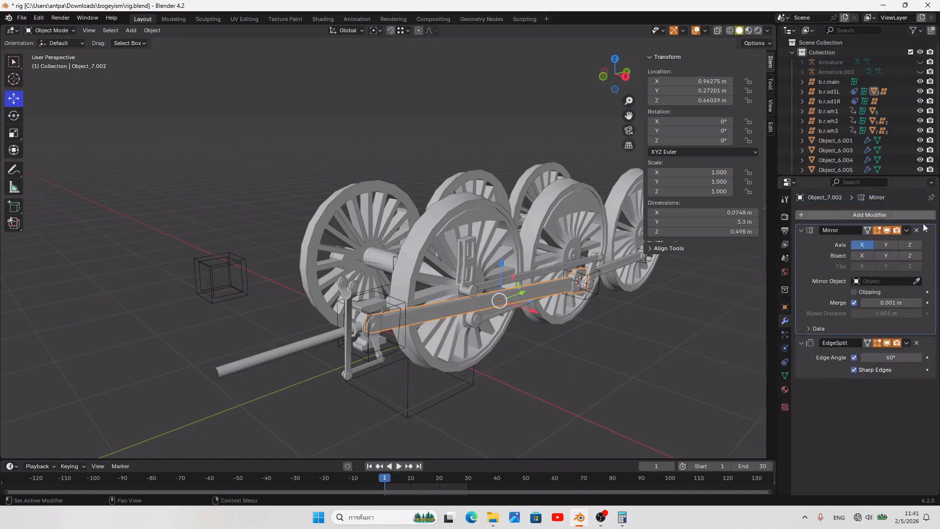
pyautogui.click(884, 278)
pyautogui.click(841, 317)
# Step: Copy the modifiers of main rod Object_7.002 to the piston rod and crosshead Object_6.002 and save the file
pyautogui.scroll(2, 489, 305)
pyautogui.click(345, 303)
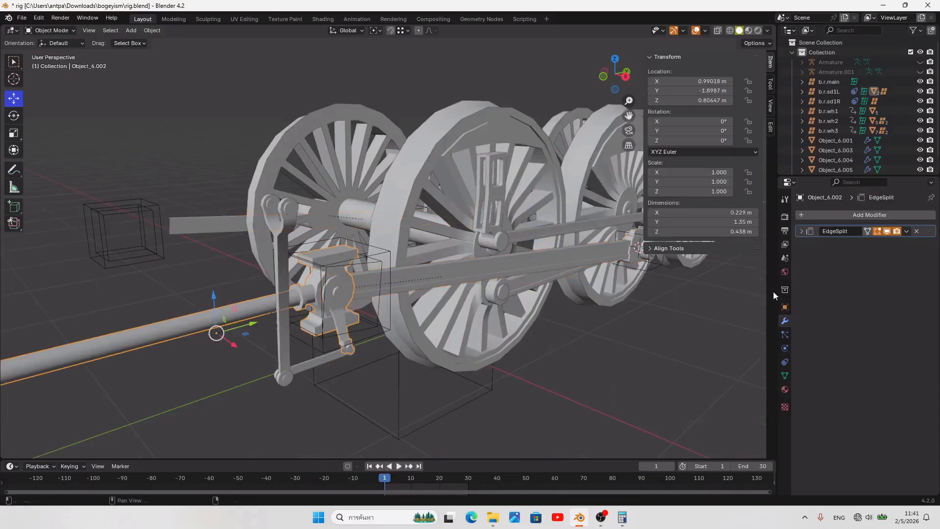
pyautogui.click(801, 231)
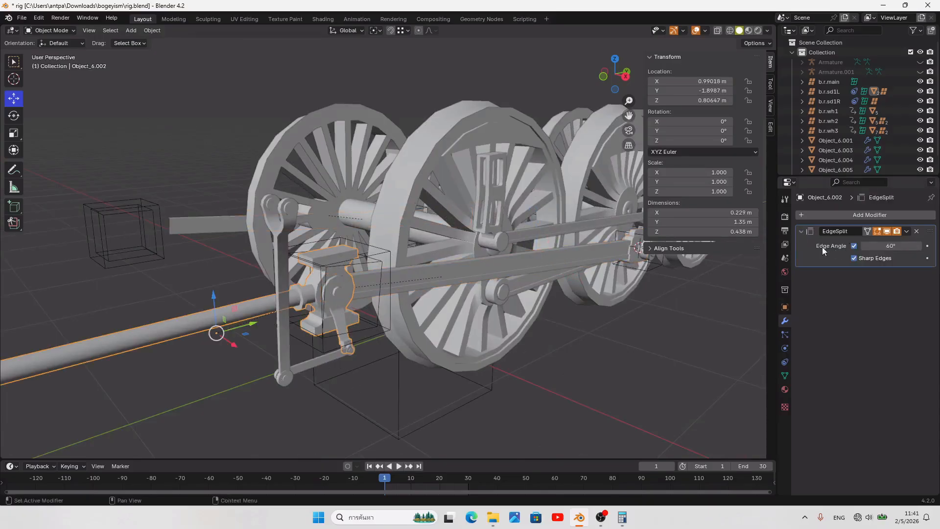
pyautogui.click(467, 274)
pyautogui.click(330, 331)
pyautogui.keyDown('shift'); pyautogui.click(433, 276); pyautogui.keyUp('shift')
pyautogui.hotkey('ctrl', 'l')
pyautogui.moveTo(434, 276)
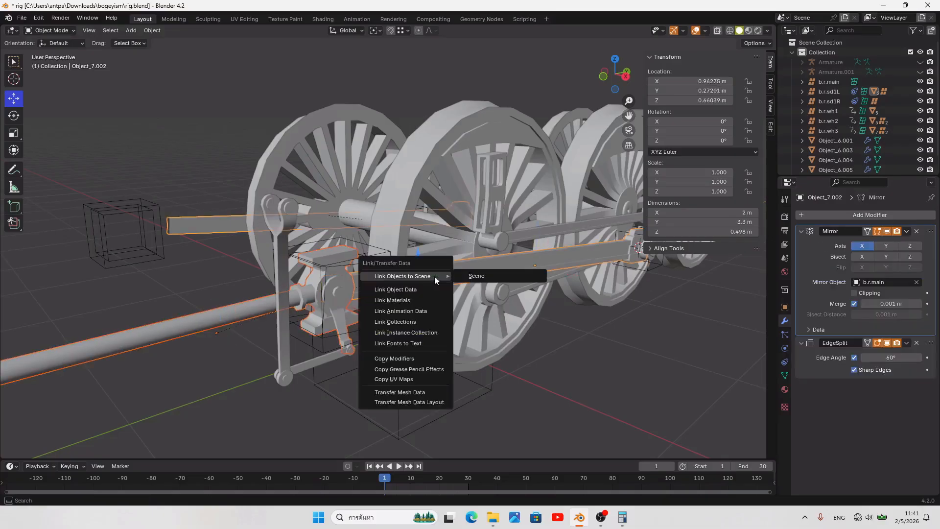
pyautogui.click(394, 358)
pyautogui.hotkey('ctrl', 's')
# Step: Rotate the middle wheel lattice b.r.wh2 to -90° on X
pyautogui.moveTo(588, 425); pyautogui.dragTo(357, 316, button='middle')
pyautogui.click(351, 318)
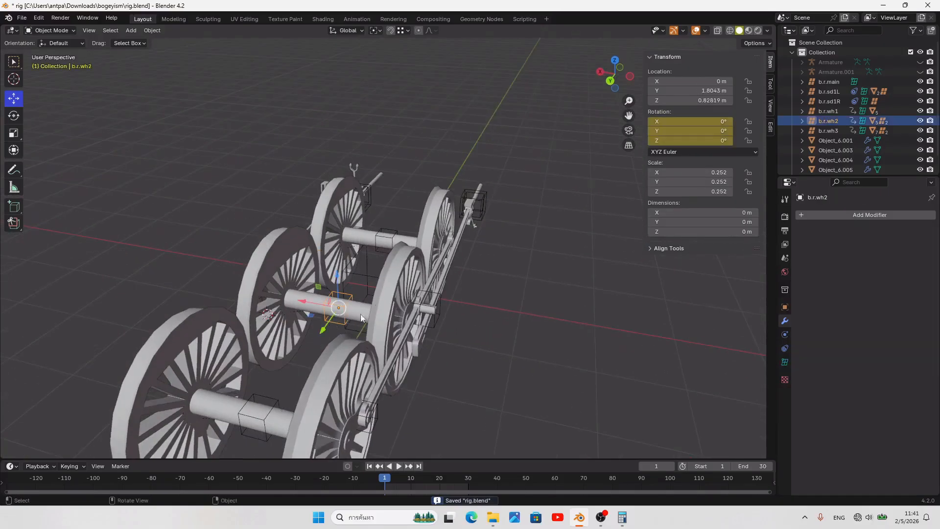
pyautogui.click(675, 122)
pyautogui.write('-90')
pyautogui.press('Return')
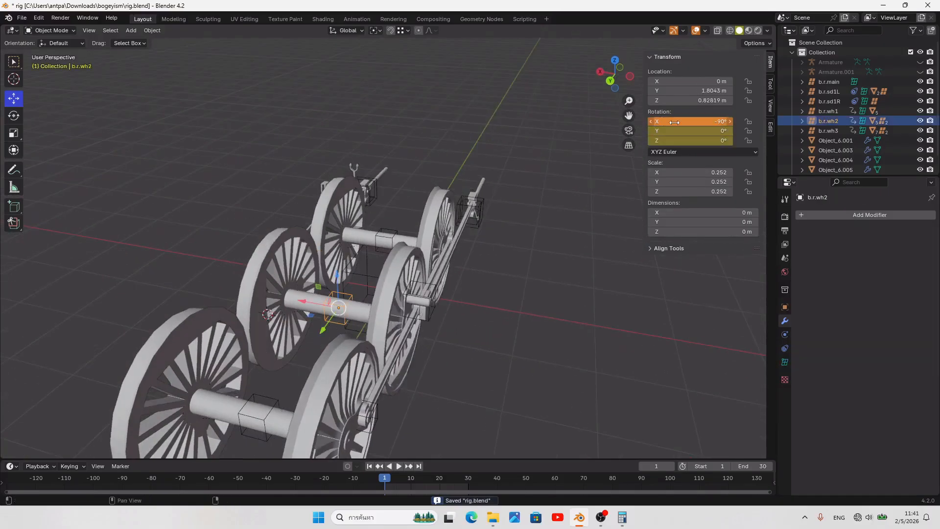
# Step: Isolate Object_7.002 and Object_6.002 in local view and apply the Mirror modifier on both
pyautogui.moveTo(519, 289); pyautogui.dragTo(444, 299, button='middle')
pyautogui.scroll(4, 443, 299)
pyautogui.click(511, 269)
pyautogui.moveTo(510, 272); pyautogui.dragTo(421, 279, button='middle')
pyautogui.keyDown('shift'); pyautogui.click(530, 366); pyautogui.keyUp('shift')
pyautogui.scroll(-4, 534, 357)
pyautogui.press('KP_Divide')
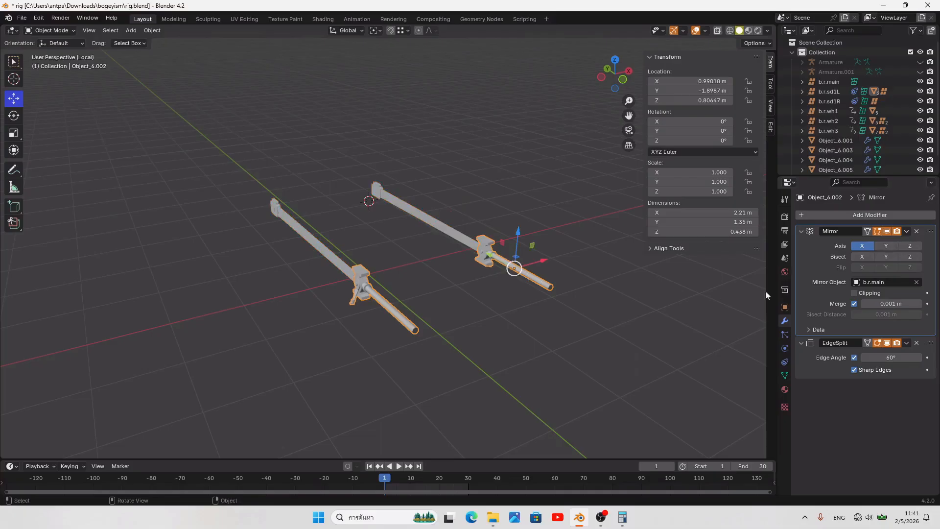
pyautogui.hotkey('ctrl', 'a')
pyautogui.click(346, 264)
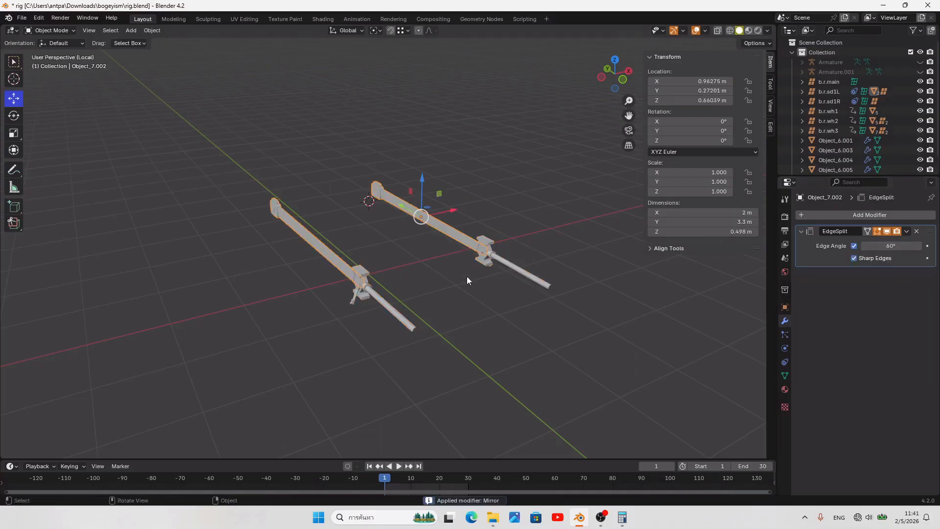
# Step: Separate the mirrored negative-X half of the main rod and piston rod meshes by selection into their own objects
pyautogui.press('KP_7')
pyautogui.press('Tab')
pyautogui.press('a')
pyautogui.click(730, 30)
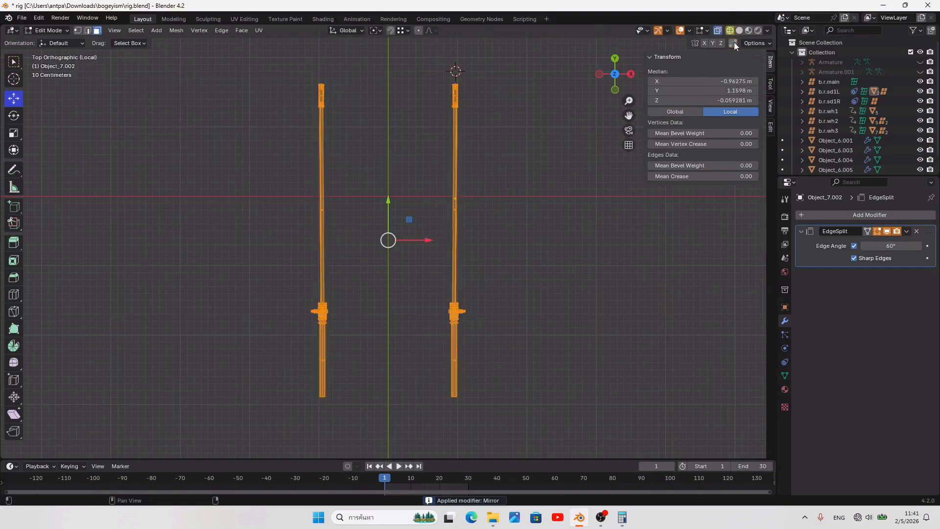
pyautogui.moveTo(389, 66); pyautogui.dragTo(104, 443)
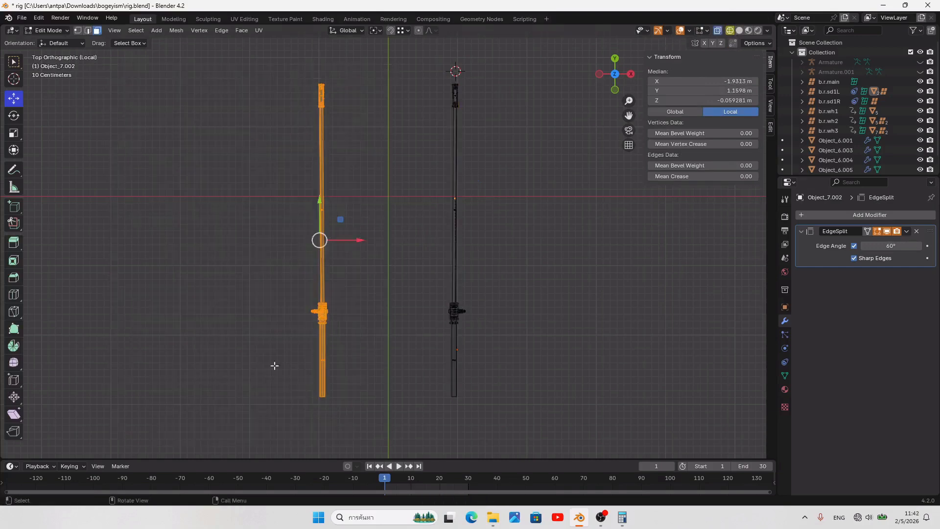
pyautogui.press('p')
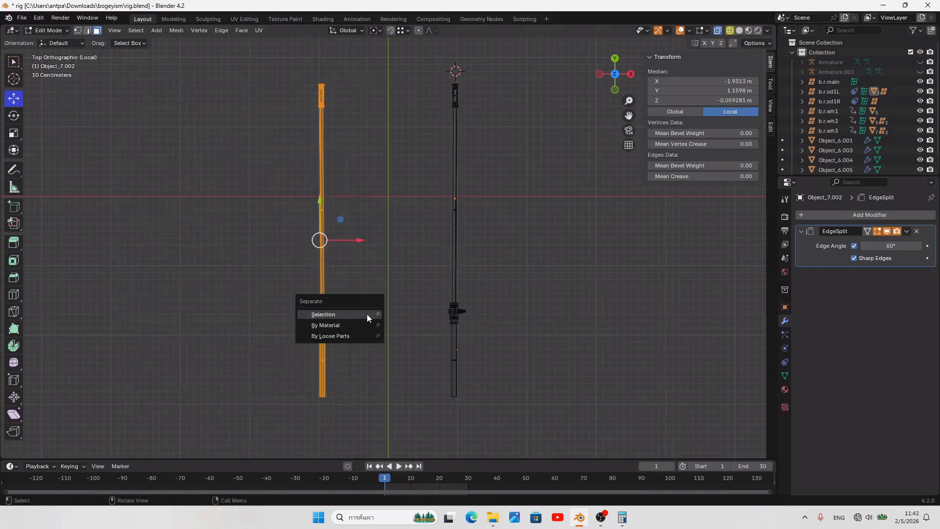
pyautogui.click(367, 314)
pyautogui.press('Tab')
# Step: Clear the parent of the two separated right-side rods while keeping their transformation
pyautogui.moveTo(373, 428); pyautogui.dragTo(253, 80)
pyautogui.hotkey('alt', 'p')
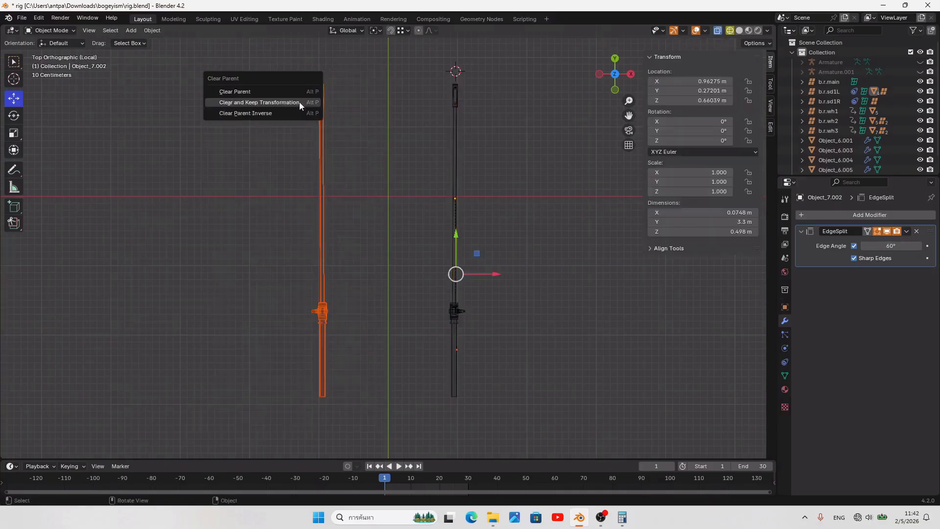
pyautogui.click(300, 106)
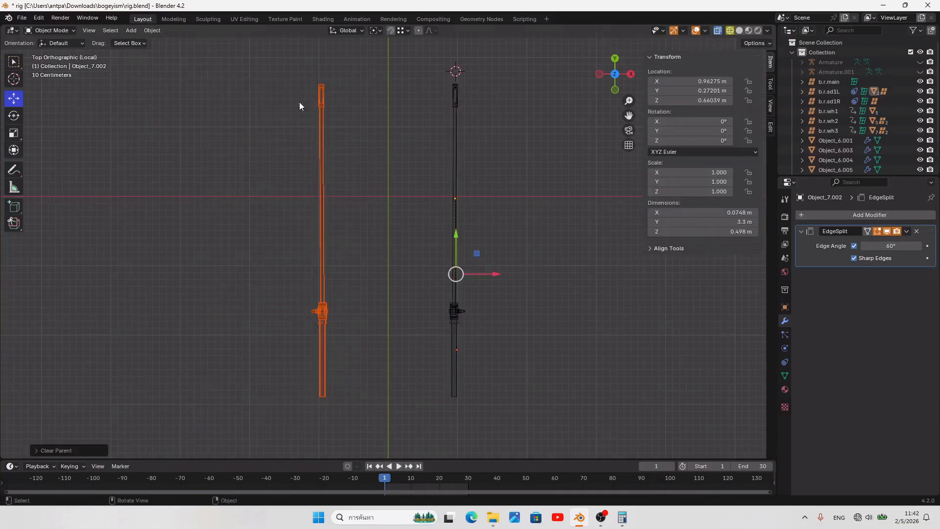
pyautogui.click(321, 225)
pyautogui.keyDown('shift'); pyautogui.click(318, 341); pyautogui.keyUp('shift')
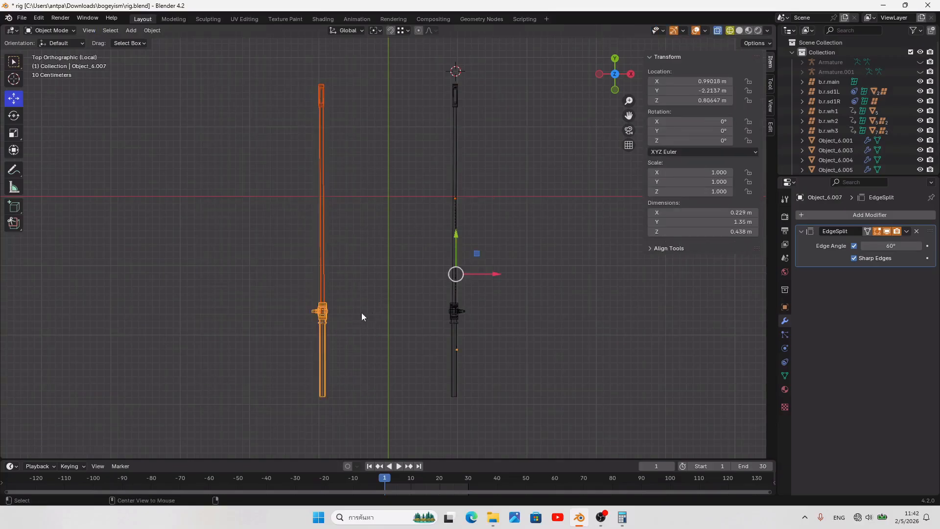
pyautogui.hotkey('alt', 'p')
pyautogui.click(361, 312)
# Step: Set the origins of the rods to their geometry and save the file
pyautogui.rightClick(371, 294)
pyautogui.click(472, 301)
pyautogui.rightClick(507, 322)
pyautogui.moveTo(507, 322)
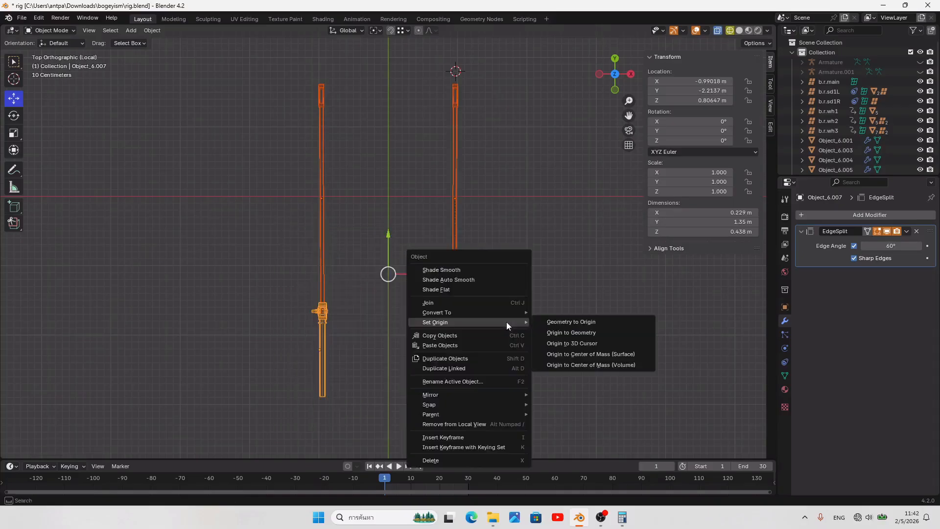
pyautogui.click(566, 333)
pyautogui.hotkey('ctrl', 'a')
pyautogui.click(530, 289)
pyautogui.moveTo(439, 342); pyautogui.dragTo(392, 456, button='middle')
pyautogui.click(370, 465)
pyautogui.moveTo(431, 323); pyautogui.dragTo(555, 293, button='middle')
pyautogui.click(527, 256)
pyautogui.hotkey('ctrl', 's')
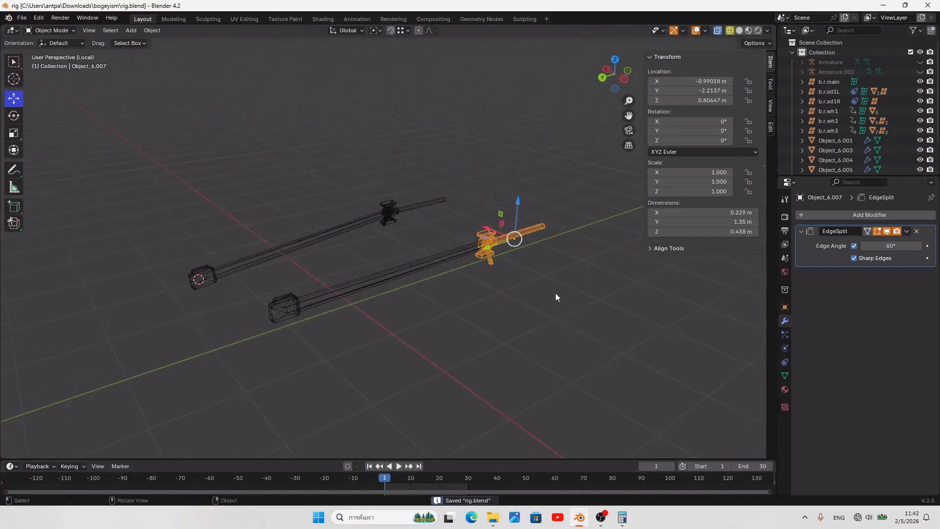
# Step: Return to solid shading outside local view and parent the right main rod Object_7.001 to lattice b.r.sd2R as Object
pyautogui.click(739, 30)
pyautogui.press('KP_Divide')
pyautogui.moveTo(612, 296)
pyautogui.mouseDown(button='middle')
pyautogui.moveTo(502, 386)
pyautogui.moveTo(541, 365)
pyautogui.moveTo(504, 413)
pyautogui.mouseUp(button='middle')
pyautogui.click(391, 265)
pyautogui.keyDown('shift'); pyautogui.moveTo(617, 255); pyautogui.dragTo(486, 282, button='middle'); pyautogui.keyUp('shift')
pyautogui.scroll(4, 486, 281)
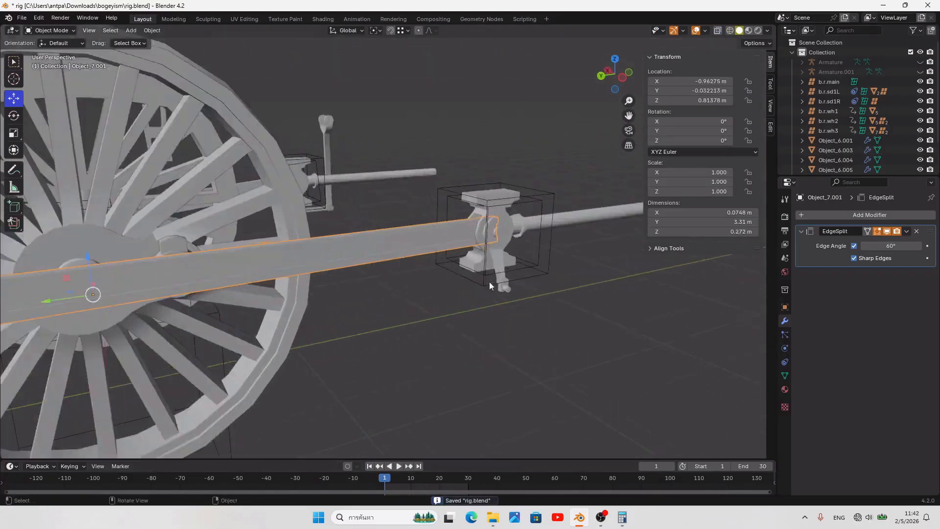
pyautogui.keyDown('shift'); pyautogui.click(528, 269); pyautogui.keyUp('shift')
pyautogui.hotkey('ctrl', 'p')
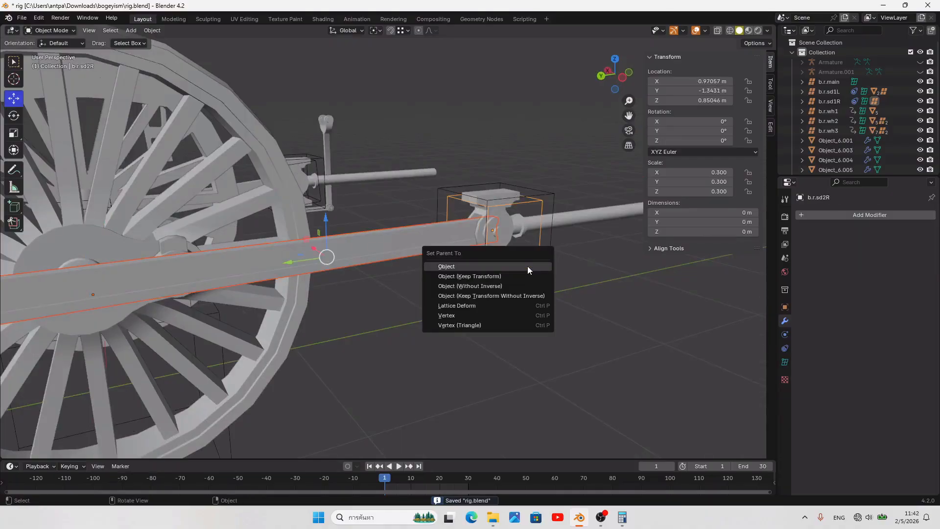
pyautogui.click(528, 269)
# Step: Parent the right piston rod and crosshead to lattice b.r.sd1R as Object
pyautogui.click(576, 228)
pyautogui.keyDown('shift'); pyautogui.click(539, 283); pyautogui.keyUp('shift')
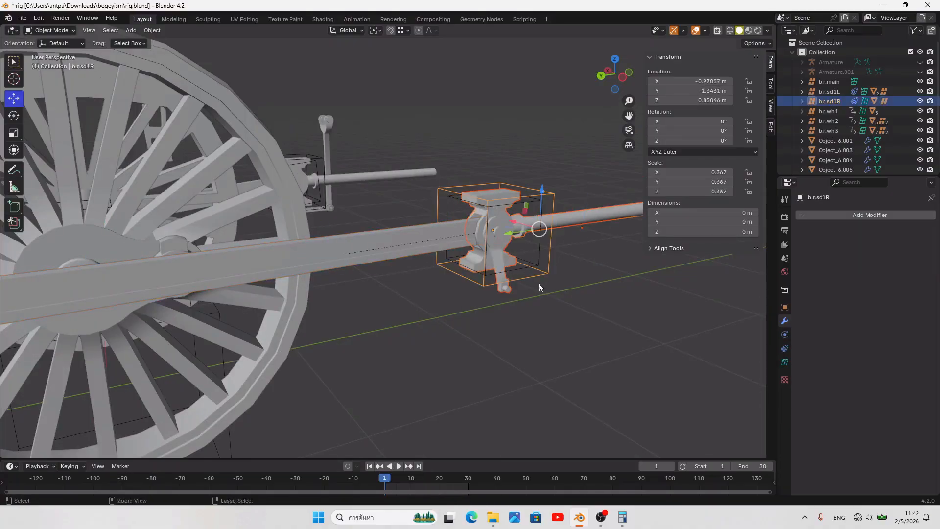
pyautogui.hotkey('ctrl', 'p')
pyautogui.click(504, 283)
# Step: Save the file and play the animation to check the motion of the rods on both sides
pyautogui.press('a')
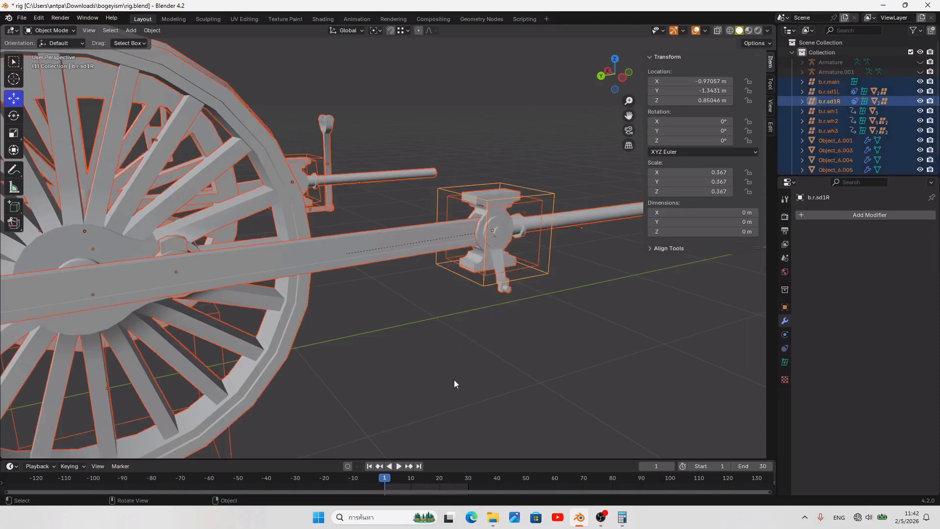
pyautogui.scroll(-5, 454, 381)
pyautogui.click(454, 380)
pyautogui.moveTo(454, 381); pyautogui.dragTo(435, 384, button='middle')
pyautogui.hotkey('ctrl', 's')
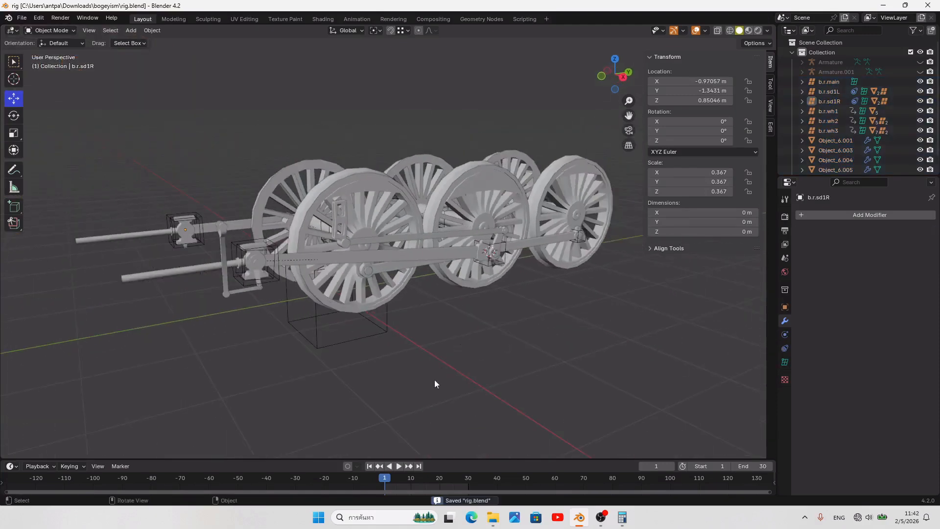
pyautogui.click(399, 468)
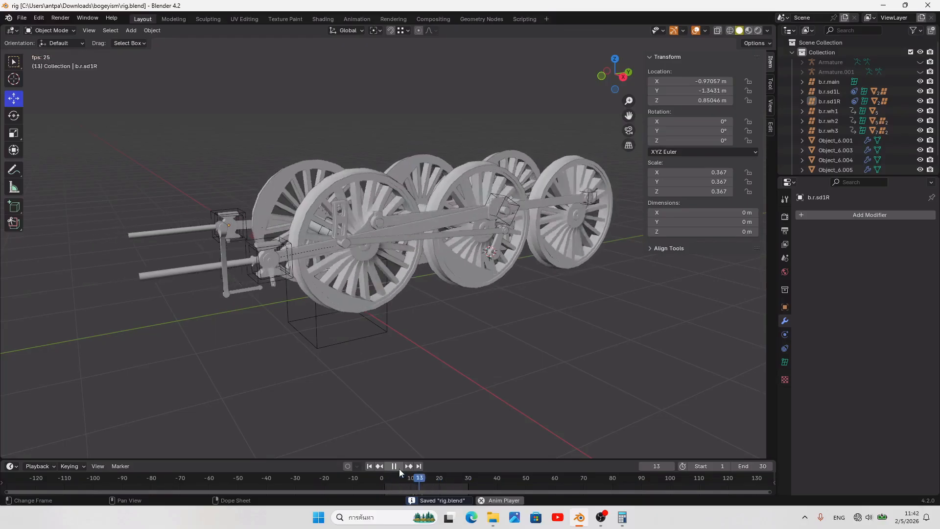
pyautogui.press('Escape')
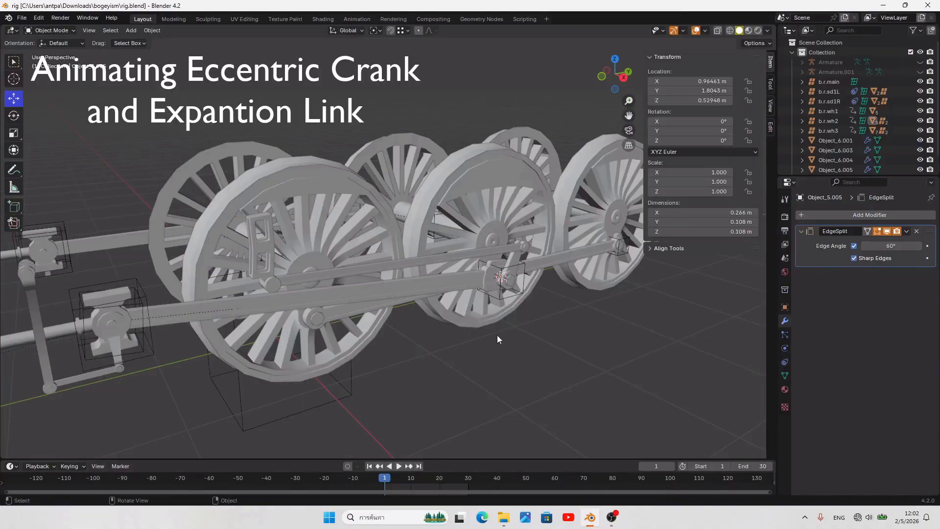
# Step: Examine the expansion link and the eccentric crank on the left side of the running gear
pyautogui.moveTo(497, 306); pyautogui.dragTo(425, 298, button='middle')
pyautogui.scroll(2, 255, 255)
pyautogui.moveTo(272, 268); pyautogui.dragTo(390, 278, button='middle')
pyautogui.click(170, 157)
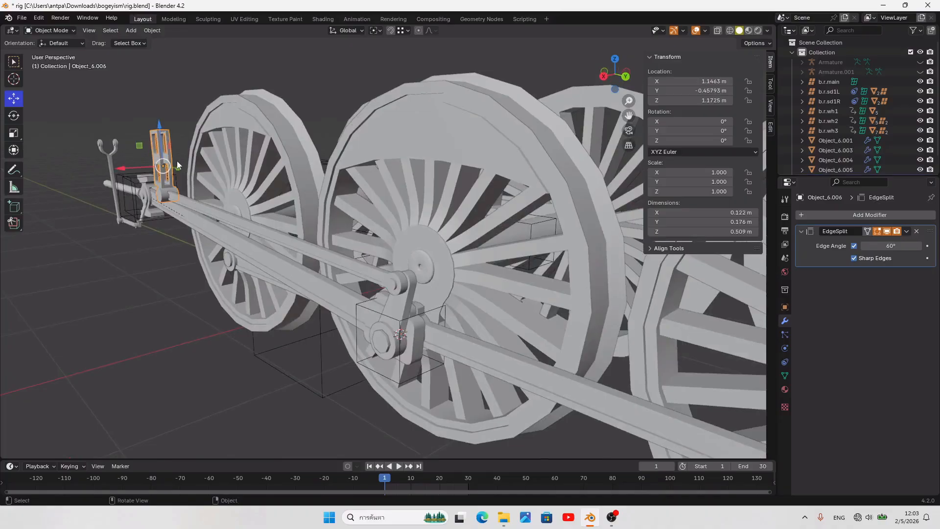
pyautogui.click(166, 99)
pyautogui.scroll(1, 401, 296)
pyautogui.moveTo(401, 298); pyautogui.dragTo(446, 286, button='middle')
pyautogui.scroll(-4, 445, 282)
pyautogui.scroll(2, 445, 286)
pyautogui.moveTo(460, 249); pyautogui.dragTo(336, 283, button='middle')
# Step: Snap the 3D cursor to the pin at the crank end of eccentric rod Object_6.004
pyautogui.click(337, 296)
pyautogui.scroll(1, 356, 285)
pyautogui.click(358, 287)
pyautogui.click(332, 283)
pyautogui.press('Tab')
pyautogui.scroll(2, 336, 283)
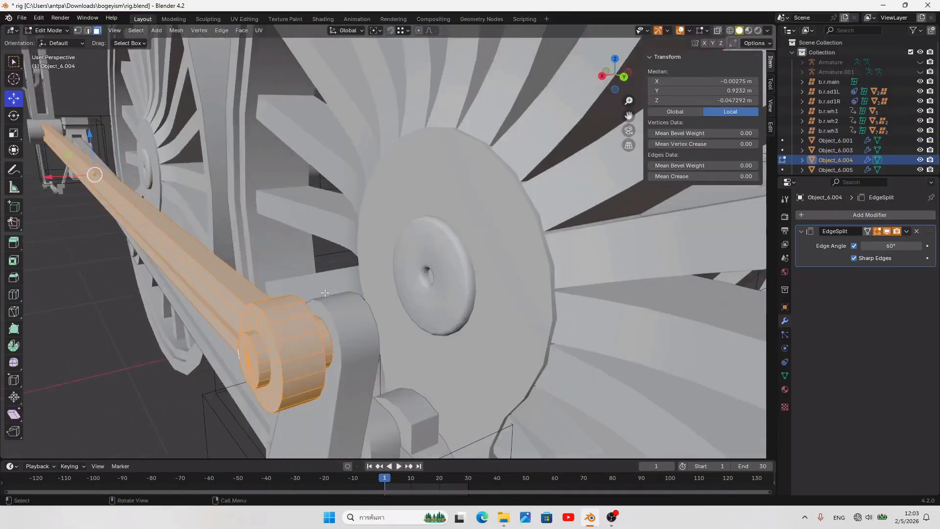
pyautogui.keyDown('alt'); pyautogui.click(259, 347); pyautogui.keyUp('alt')
pyautogui.hotkey('shift', 's')
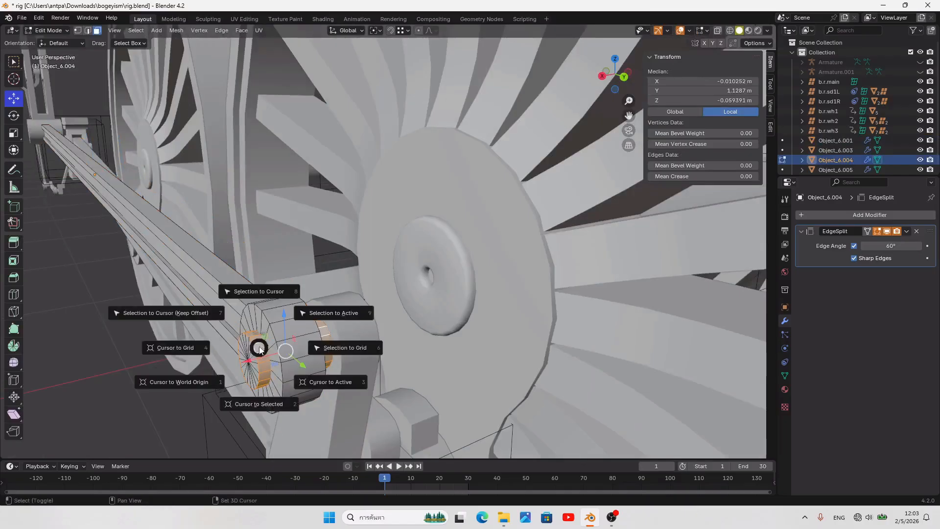
pyautogui.click(279, 402)
pyautogui.press('Tab')
# Step: Add a lattice at the 3D cursor, scale it to about 0.110 around the crank pin, and save the file
pyautogui.moveTo(369, 345); pyautogui.dragTo(359, 347, button='middle')
pyautogui.press('KP_3')
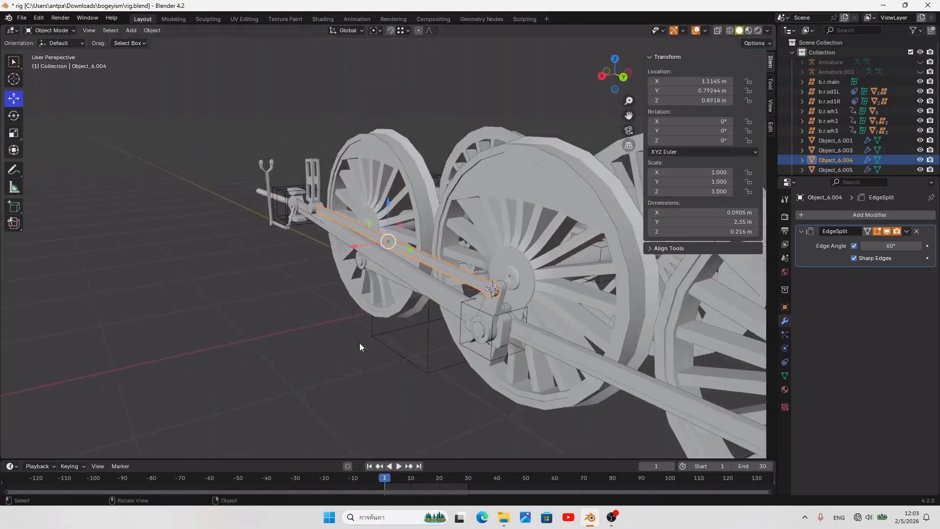
pyautogui.hotkey('shift', 'a')
pyautogui.click(530, 256)
pyautogui.scroll(6, 414, 266)
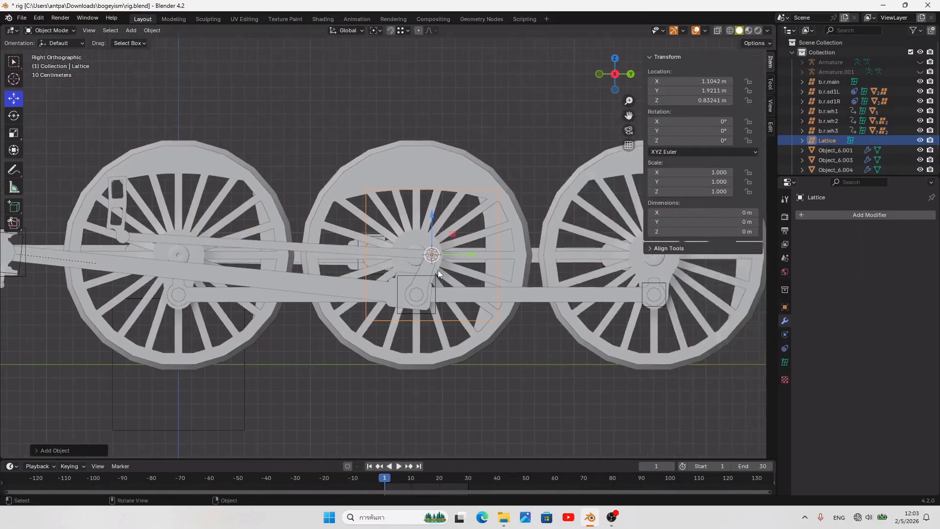
pyautogui.press('s')
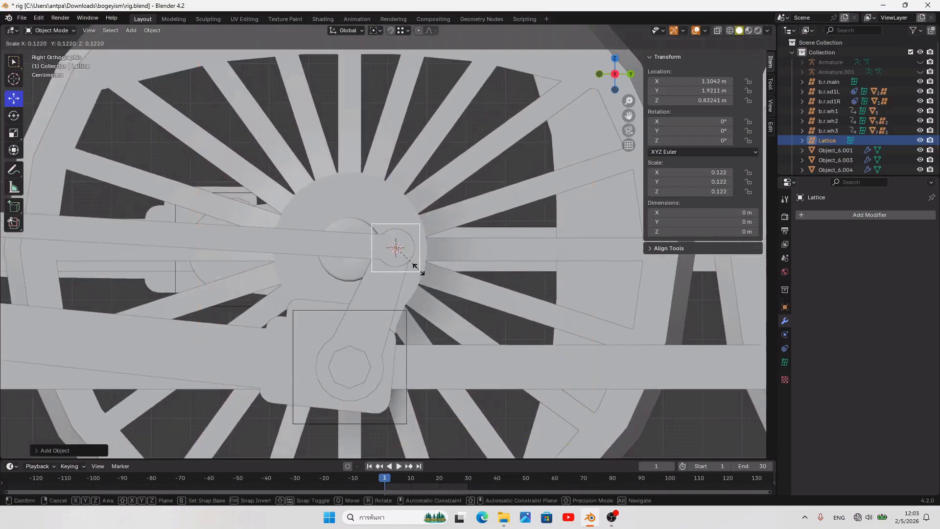
pyautogui.click(416, 268)
pyautogui.moveTo(415, 268); pyautogui.dragTo(498, 303, button='middle')
pyautogui.hotkey('ctrl', 's')
# Step: Move the new lattice along X to about 1.1357 m and save the file
pyautogui.press('KP_7')
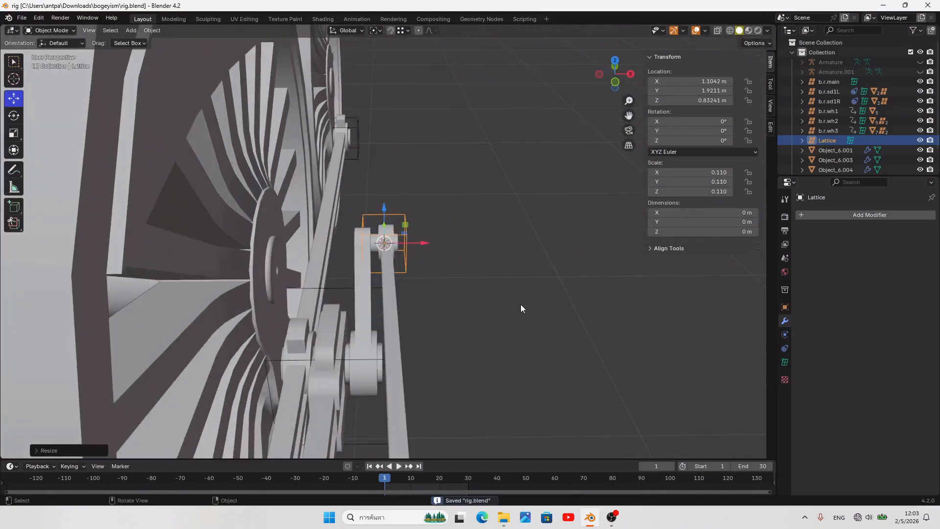
pyautogui.scroll(4, 516, 301)
pyautogui.scroll(-12, 416, 232)
pyautogui.keyDown('shift'); pyautogui.moveTo(403, 366); pyautogui.dragTo(404, 331, button='middle'); pyautogui.keyUp('shift')
pyautogui.scroll(5, 402, 262)
pyautogui.keyDown('shift'); pyautogui.moveTo(418, 201); pyautogui.dragTo(419, 267, button='middle'); pyautogui.keyUp('shift')
pyautogui.scroll(2, 400, 219)
pyautogui.keyDown('shift'); pyautogui.moveTo(401, 219); pyautogui.dragTo(518, 261); pyautogui.keyUp('shift')
pyautogui.scroll(5, 490, 240)
pyautogui.moveTo(404, 187); pyautogui.dragTo(397, 188)
pyautogui.hotkey('ctrl', 's')
# Step: Rename the lattice as b.r.ecenL and save the file
pyautogui.moveTo(427, 259); pyautogui.dragTo(372, 196, button='middle')
pyautogui.click(785, 307)
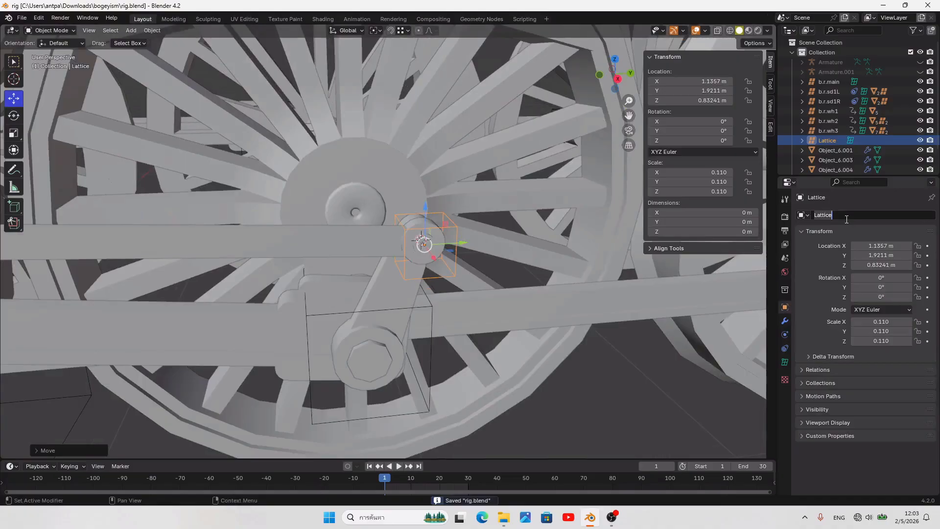
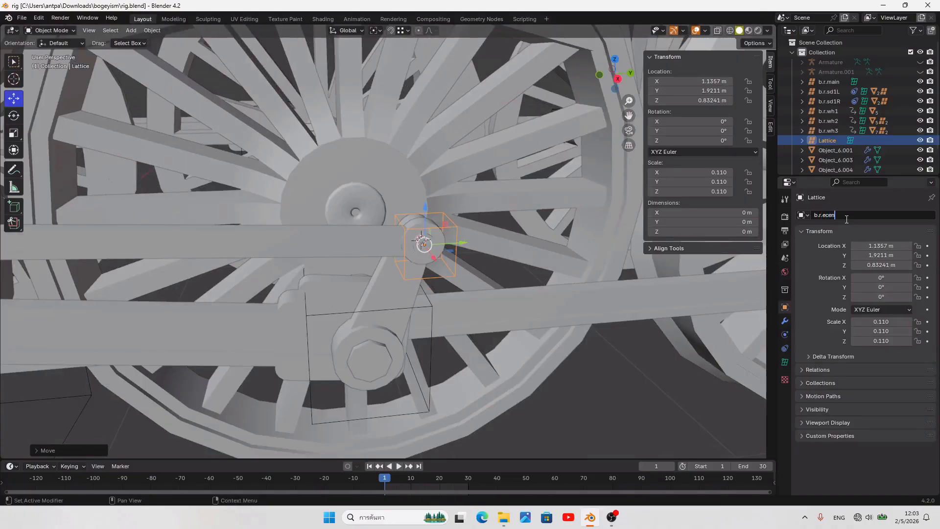
pyautogui.press('Return')
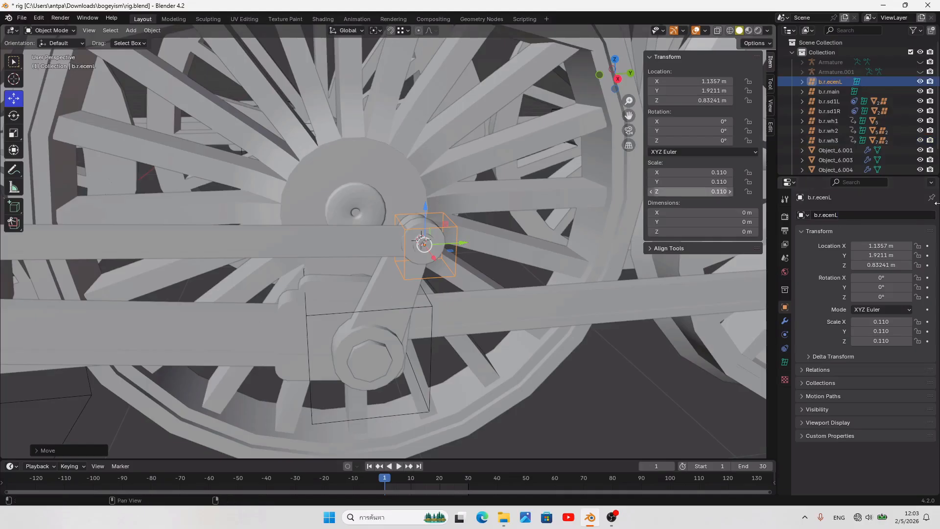
pyautogui.press('KP_3')
pyautogui.hotkey('ctrl', 's')
# Step: Snap the 3D cursor to the cylindrical pin at the lower end of expansion link Object_6.006
pyautogui.keyDown('shift'); pyautogui.moveTo(456, 283); pyautogui.dragTo(297, 316, button='middle'); pyautogui.keyUp('shift')
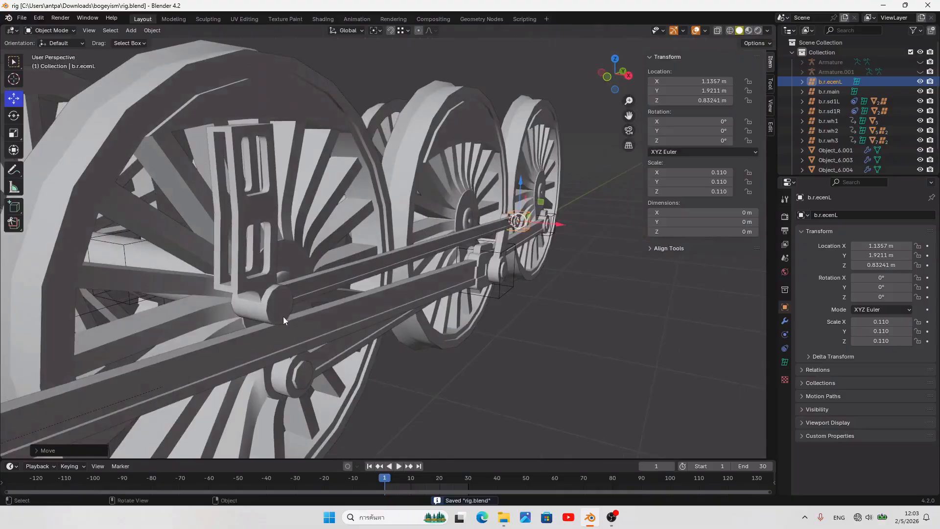
pyautogui.click(270, 308)
pyautogui.press('Tab')
pyautogui.keyDown('alt'); pyautogui.click(257, 313); pyautogui.keyUp('alt')
pyautogui.hotkey('shift', 's')
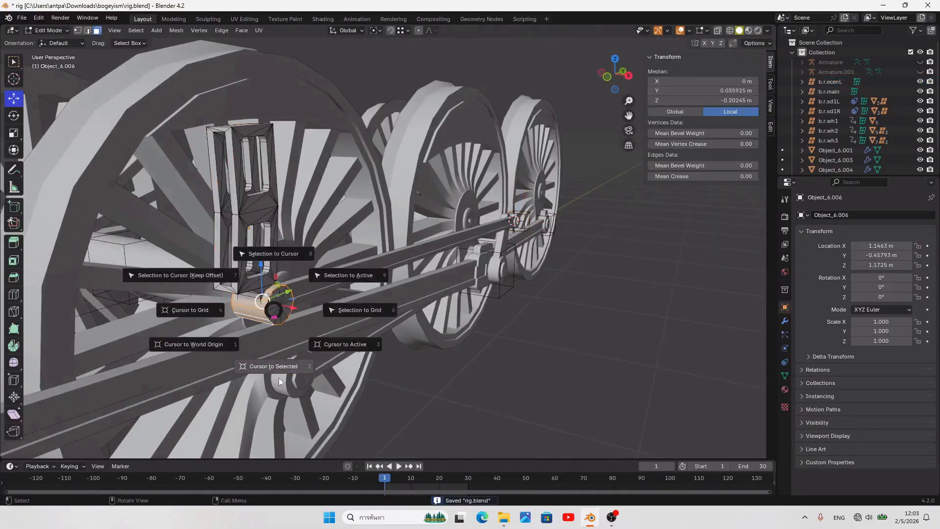
pyautogui.click(280, 378)
pyautogui.press('Tab')
# Step: Duplicate lattice b.r.ecenL and snap the copy to the 3D cursor with its X location locked, then unlock X
pyautogui.press('KP_3')
pyautogui.scroll(-2, 512, 294)
pyautogui.click(677, 290)
pyautogui.keyDown('shift'); pyautogui.moveTo(694, 322); pyautogui.dragTo(602, 313, button='middle'); pyautogui.keyUp('shift')
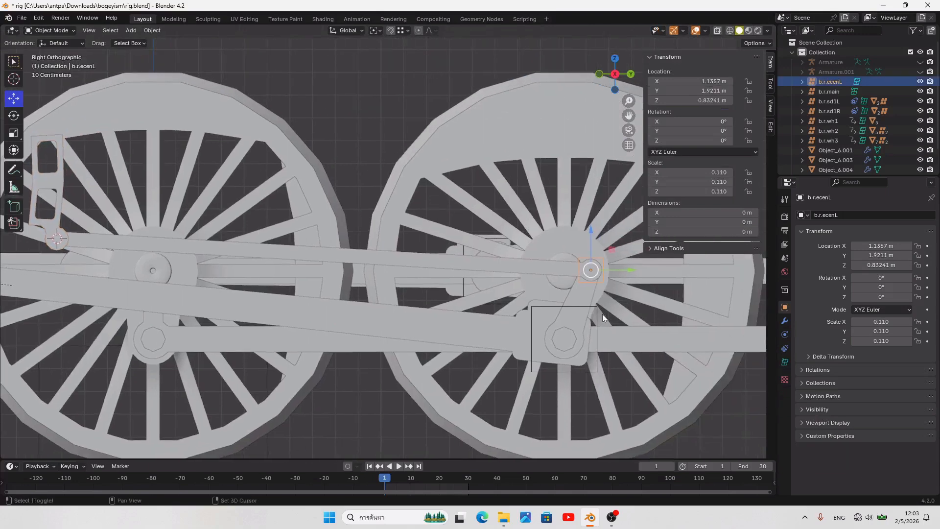
pyautogui.hotkey('shift', 'd')
pyautogui.rightClick(755, 102)
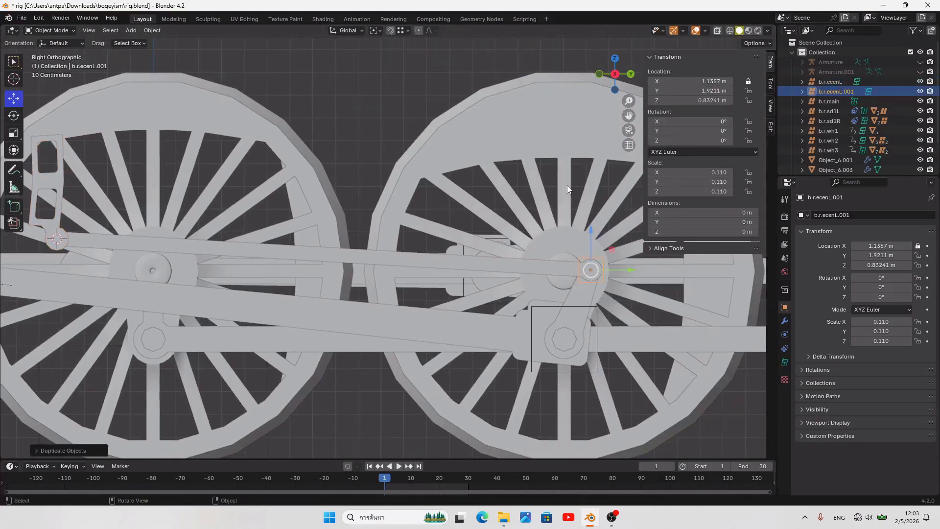
pyautogui.hotkey('shift', 's')
pyautogui.click(595, 131)
pyautogui.click(747, 82)
pyautogui.press('KP_Decimal')
pyautogui.scroll(-2, 455, 333)
pyautogui.moveTo(456, 336); pyautogui.dragTo(521, 335, button='middle')
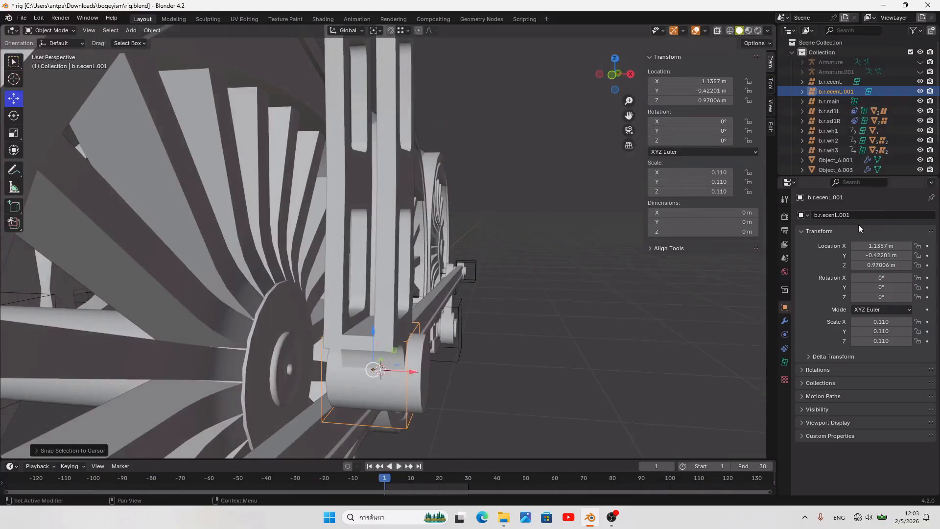
# Step: Snap the 3D cursor to the centre of expansion link Object_6.006 using its middle edges on both sides
pyautogui.click(347, 196)
pyautogui.moveTo(295, 220); pyautogui.dragTo(191, 241, button='middle')
pyautogui.press('Tab')
pyautogui.click(311, 201)
pyautogui.moveTo(311, 202); pyautogui.dragTo(230, 156, button='middle')
pyautogui.click(86, 31)
pyautogui.click(308, 205)
pyautogui.moveTo(309, 205); pyautogui.dragTo(449, 212, button='middle')
pyautogui.keyDown('shift'); pyautogui.click(469, 205); pyautogui.keyUp('shift')
pyautogui.hotkey('shift', 's')
pyautogui.click(469, 272)
pyautogui.press('KP_3')
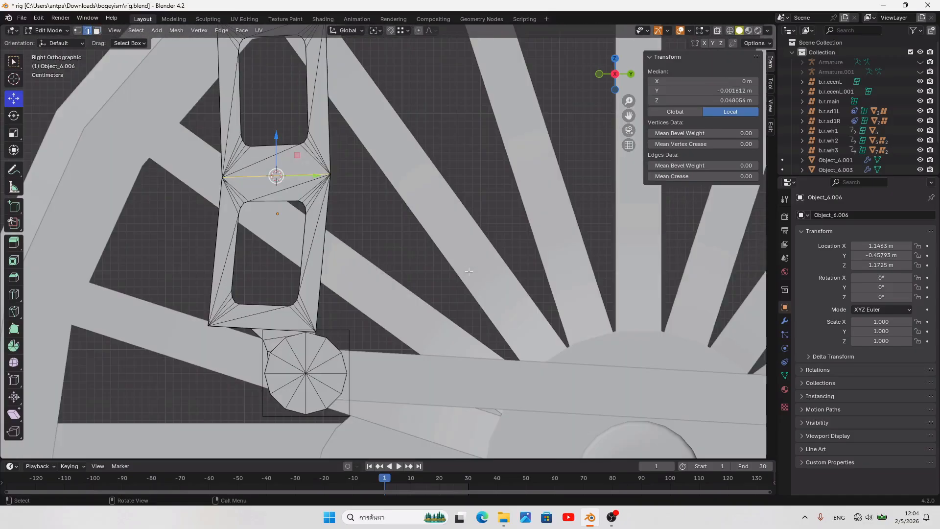
pyautogui.press('Tab')
# Step: Duplicate the lower pin's lattice and snap the copy to the 3D cursor at the expansion link's centre with its X location locked, then unlock X
pyautogui.keyDown('shift'); pyautogui.moveTo(368, 278); pyautogui.dragTo(396, 245, button='middle'); pyautogui.keyUp('shift')
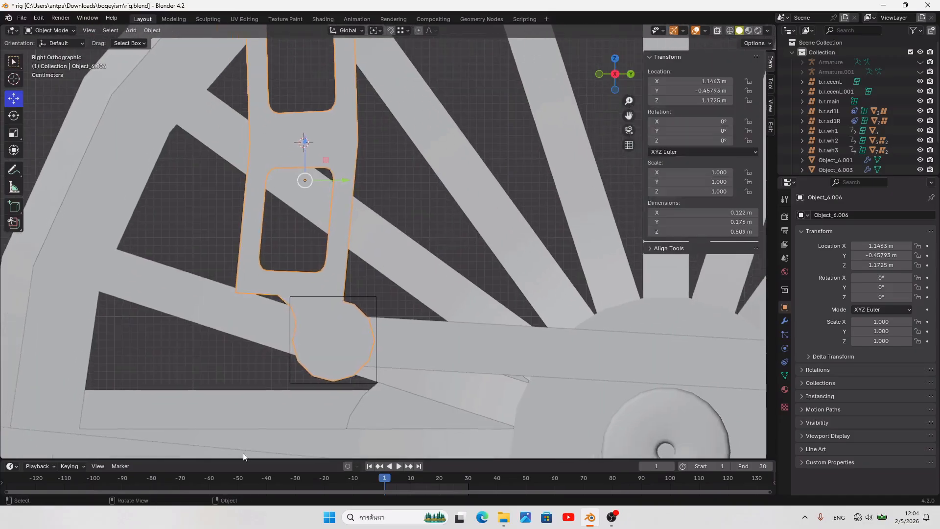
pyautogui.click(346, 386)
pyautogui.hotkey('shift', 'd')
pyautogui.rightClick(347, 387)
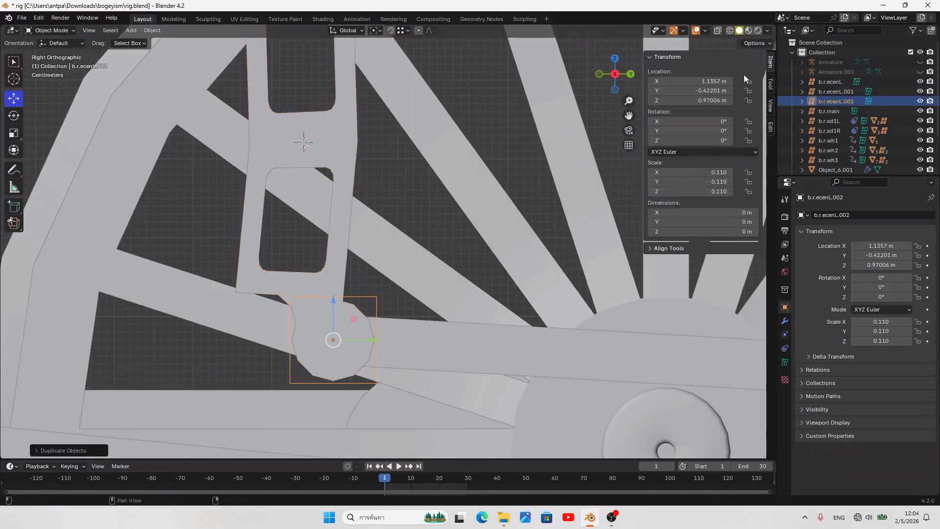
pyautogui.hotkey('shift', 's')
pyautogui.click(475, 95)
pyautogui.keyDown('shift'); pyautogui.moveTo(489, 149); pyautogui.dragTo(515, 209, button='middle'); pyautogui.keyUp('shift')
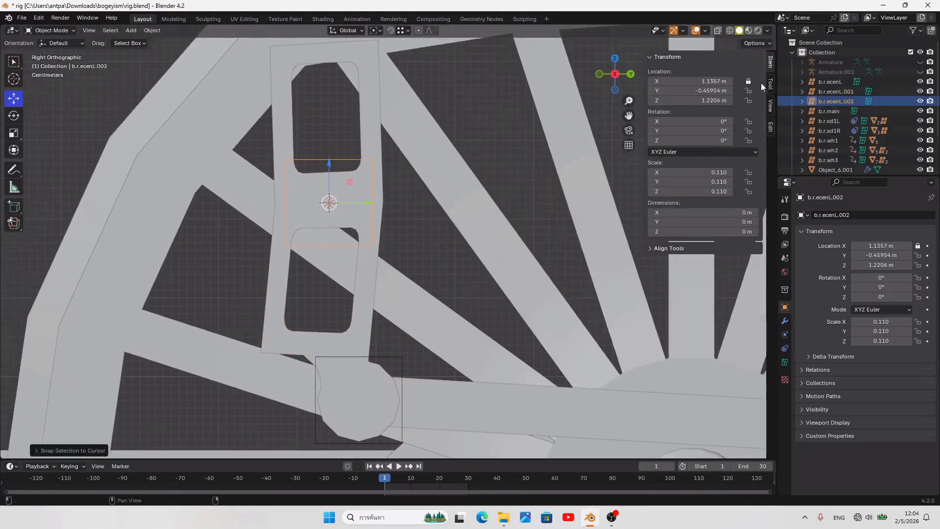
# Step: Scale the lattice at the expansion link's centre up to about 0.166 and save the file
pyautogui.press('s')
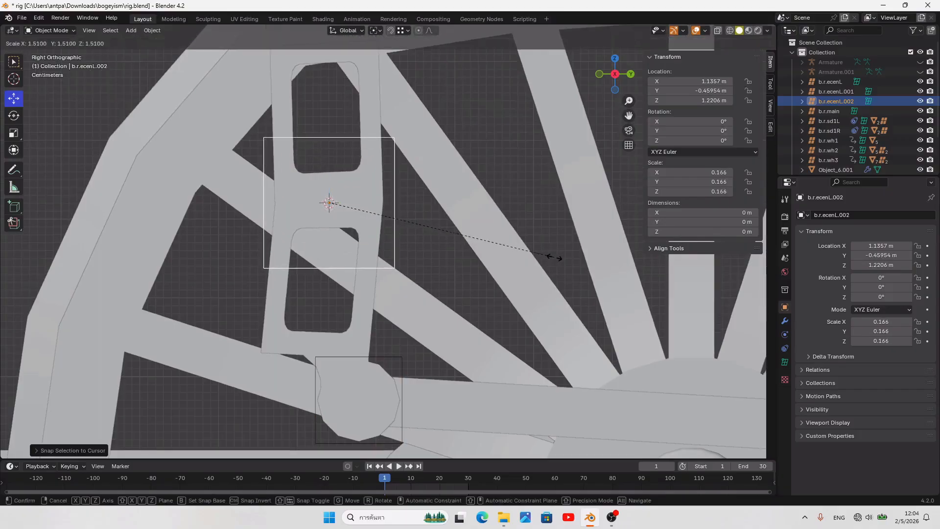
pyautogui.click(554, 257)
pyautogui.hotkey('ctrl', 's')
# Step: Rename the lower pin's lattice as b.r.ecen1L and the link centre's lattice as b.r.ecen2L
pyautogui.keyDown('shift'); pyautogui.moveTo(441, 341); pyautogui.dragTo(413, 292, button='middle'); pyautogui.keyUp('shift')
pyautogui.click(357, 324)
pyautogui.click(834, 215)
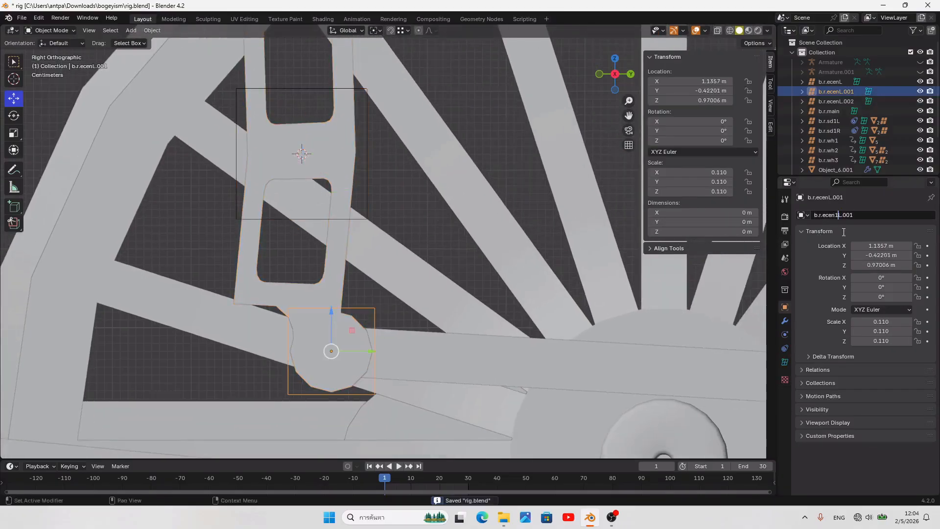
pyautogui.press('Return')
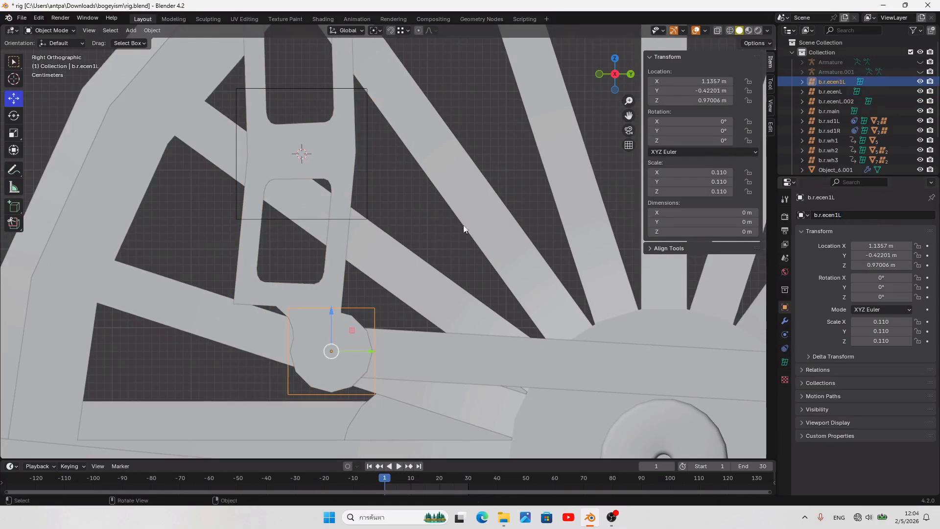
pyautogui.click(368, 180)
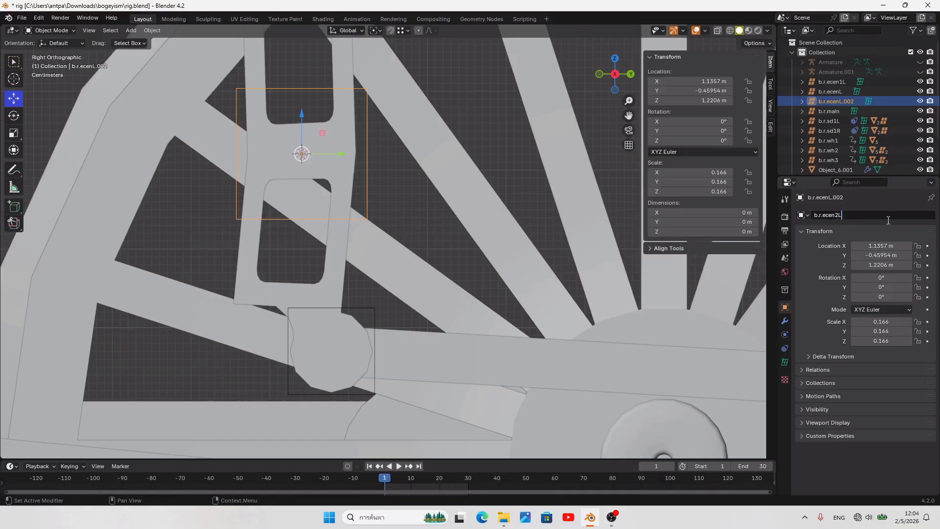
pyautogui.press('Return')
# Step: Snap the 3D cursor to lattice b.r.ecen2L and add an armature there
pyautogui.scroll(-2, 433, 295)
pyautogui.moveTo(422, 263); pyautogui.dragTo(460, 266, button='middle')
pyautogui.scroll(1, 461, 268)
pyautogui.hotkey('shift', 's')
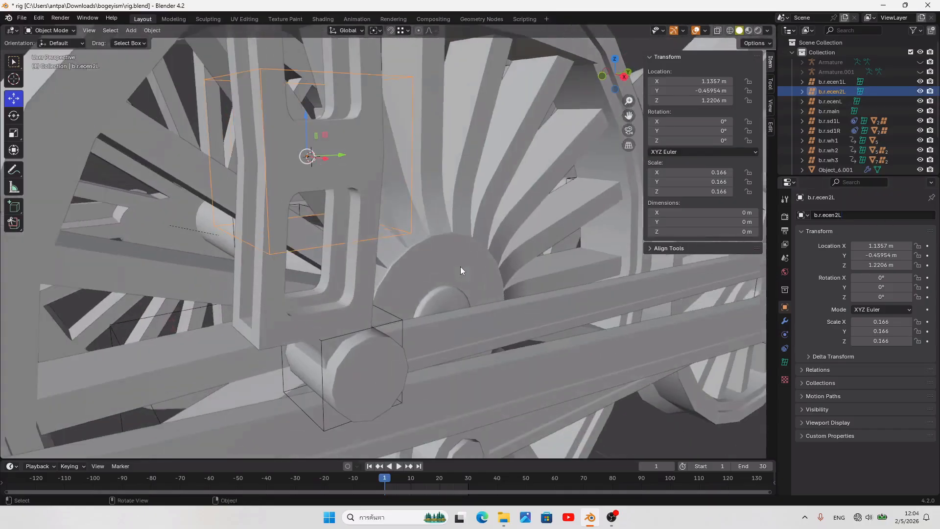
pyautogui.click(454, 309)
pyautogui.press('KP_Decimal')
pyautogui.press('KP_3')
pyautogui.scroll(-4, 453, 313)
pyautogui.hotkey('shift', 'a')
pyautogui.click(442, 304)
# Step: Snap the 3D cursor to lattice b.r.ecen1L and snap the new armature bone's tip to it in Edit Mode
pyautogui.keyDown('shift'); pyautogui.moveTo(441, 304); pyautogui.dragTo(381, 265, button='middle'); pyautogui.keyUp('shift')
pyautogui.click(328, 276)
pyautogui.hotkey('shift', 's')
pyautogui.click(327, 335)
pyautogui.scroll(-2, 333, 211)
pyautogui.scroll(-1, 291, 242)
pyautogui.click(301, 162)
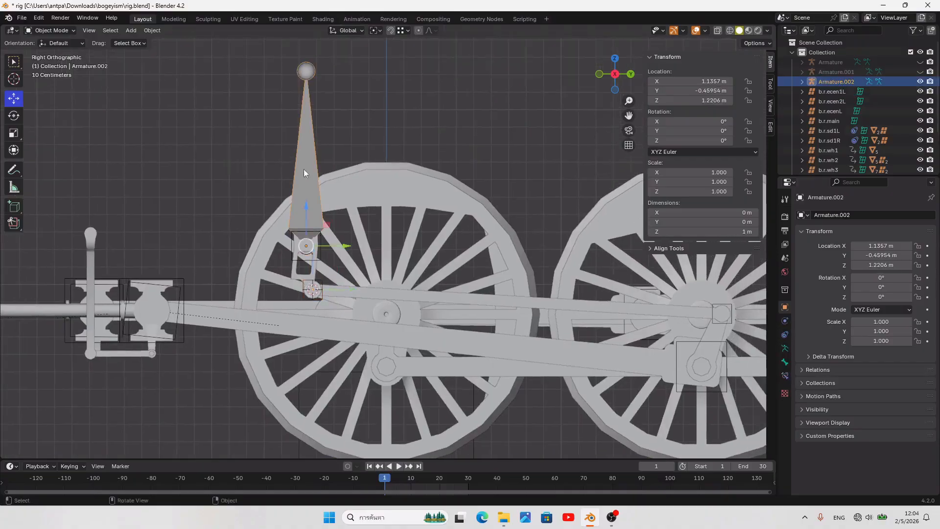
pyautogui.press('Tab')
pyautogui.hotkey('shift', 's')
pyautogui.click(357, 185)
# Step: Extrude a second bone about 1.3 m long from the first bone's tip towards the middle wheel and return to Object Mode
pyautogui.keyDown('shift'); pyautogui.moveTo(337, 313); pyautogui.dragTo(270, 309, button='middle'); pyautogui.keyUp('shift')
pyautogui.scroll(1, 300, 278)
pyautogui.press('e')
pyautogui.click(521, 205)
pyautogui.press('Tab')
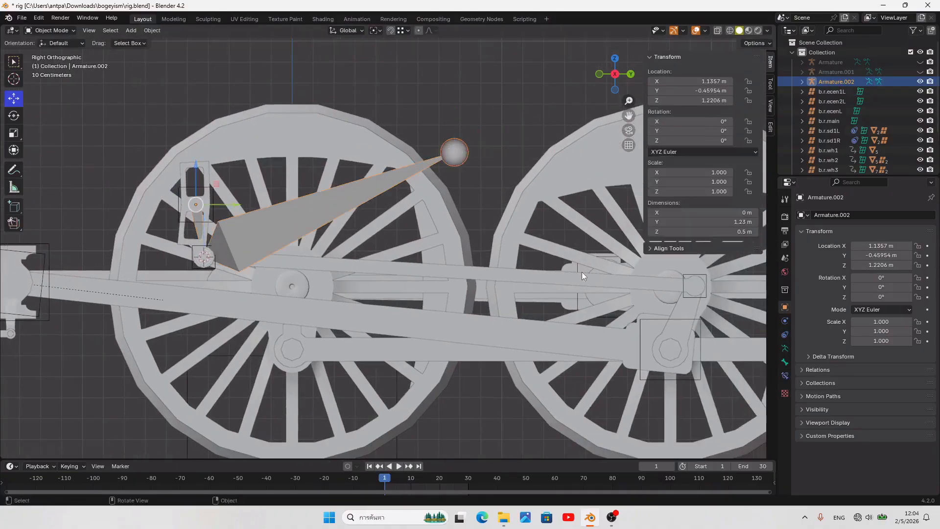
# Step: Snap the 3D cursor to lattice b.r.ecenL and snap the second bone's tip to it
pyautogui.click(701, 299)
pyautogui.hotkey('shift', 's')
pyautogui.click(692, 354)
pyautogui.keyDown('shift'); pyautogui.moveTo(583, 338); pyautogui.dragTo(384, 307, button='middle'); pyautogui.keyUp('shift')
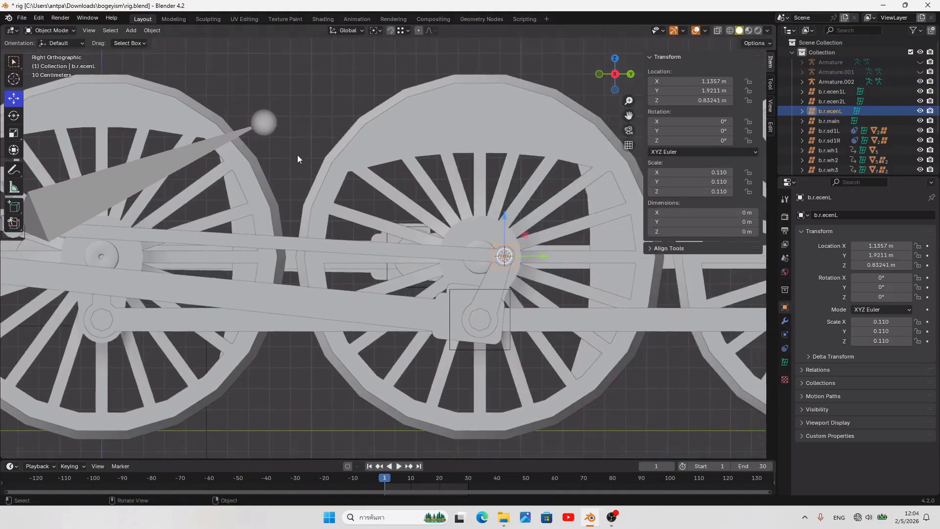
pyautogui.click(246, 132)
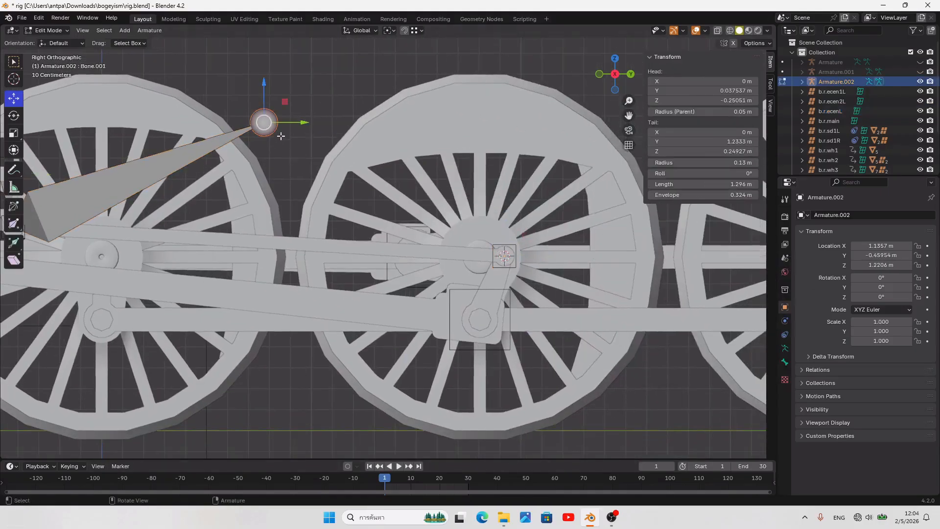
pyautogui.hotkey('shift', 's')
pyautogui.click(284, 88)
# Step: Scale lattice b.r.ecenL up to about 0.186 so it can be reached around the bone tip, and save the file
pyautogui.moveTo(513, 273); pyautogui.dragTo(372, 215, button='middle')
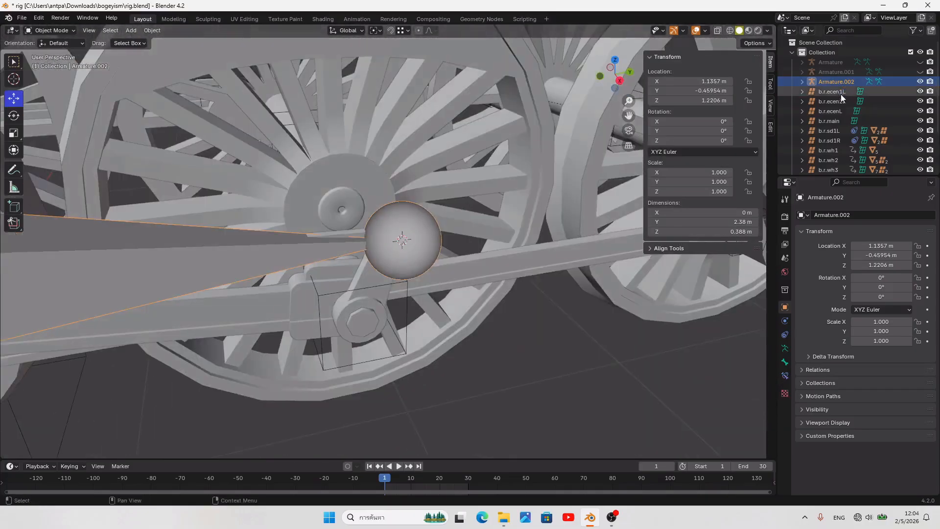
pyautogui.click(835, 111)
pyautogui.press('s')
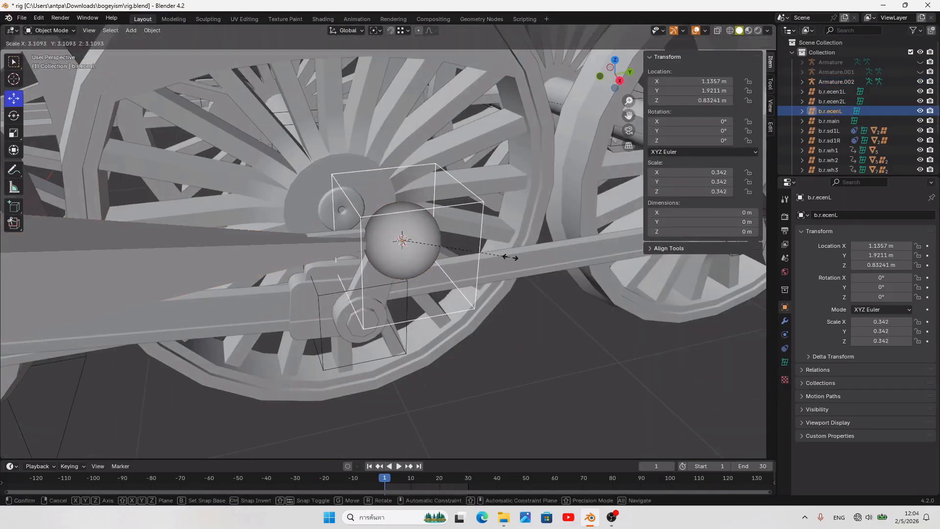
pyautogui.click(477, 257)
pyautogui.press('KP_3')
pyautogui.press('KP_Decimal')
pyautogui.press('s')
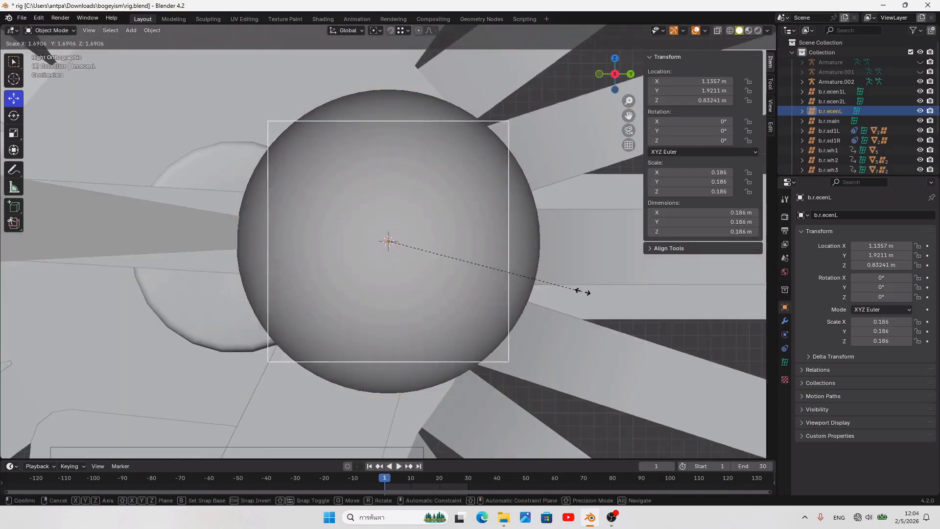
pyautogui.click(510, 294)
pyautogui.hotkey('ctrl', 's')
# Step: Parent lattice b.r.ecenL to lattice b.r.sdL at the crank pin and save the file
pyautogui.moveTo(500, 298); pyautogui.dragTo(521, 345, button='middle')
pyautogui.keyDown('shift'); pyautogui.moveTo(413, 376); pyautogui.dragTo(451, 343, button='middle'); pyautogui.keyUp('shift')
pyautogui.keyDown('shift'); pyautogui.click(448, 341); pyautogui.keyUp('shift')
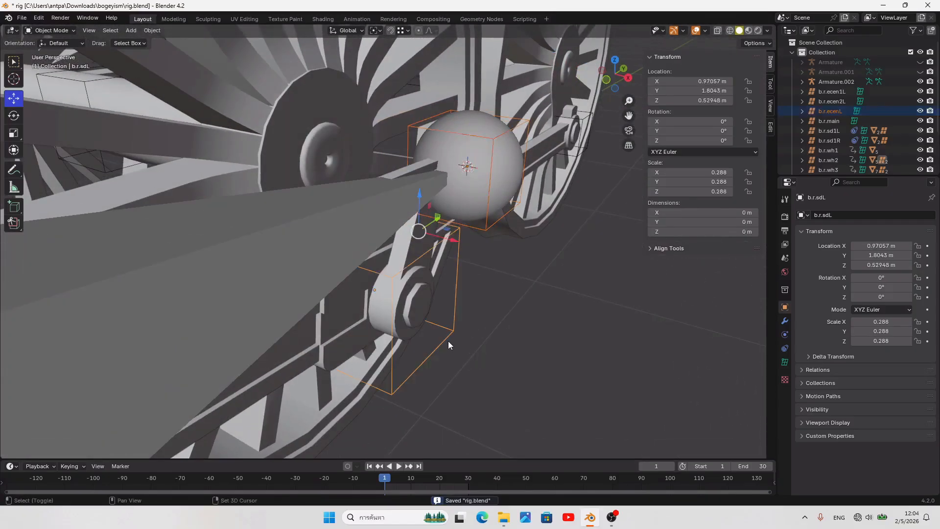
pyautogui.hotkey('ctrl', 'p')
pyautogui.click(448, 341)
pyautogui.click(565, 374)
pyautogui.hotkey('ctrl', 's')
# Step: Play the animation to check the parented eccentric crank lattice's motion and return to the first frame
pyautogui.click(398, 466)
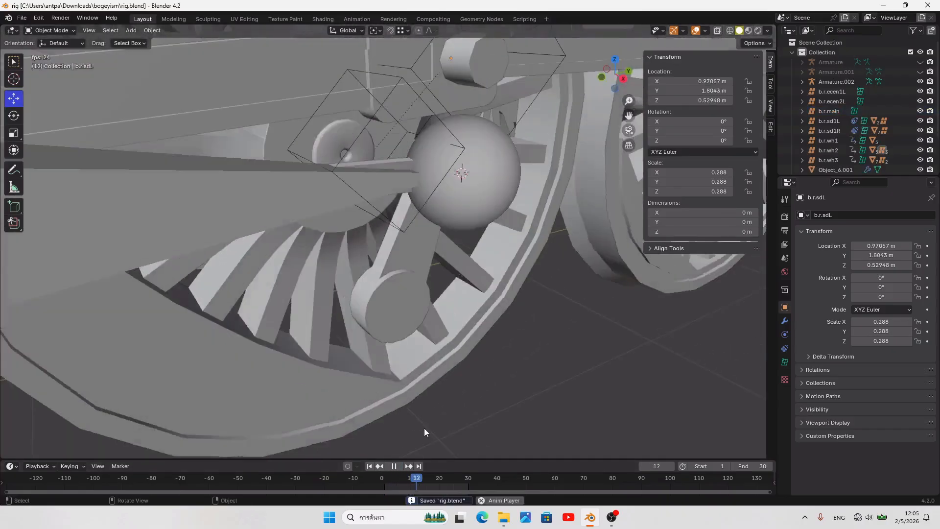
pyautogui.click(393, 466)
pyautogui.click(370, 466)
# Step: Add an Inverse Kinematics constraint to Bone.001 of Armature.002 in Pose Mode
pyautogui.moveTo(375, 367); pyautogui.dragTo(401, 373, button='middle')
pyautogui.click(386, 274)
pyautogui.scroll(-4, 386, 274)
pyautogui.moveTo(386, 274); pyautogui.dragTo(333, 266, button='middle')
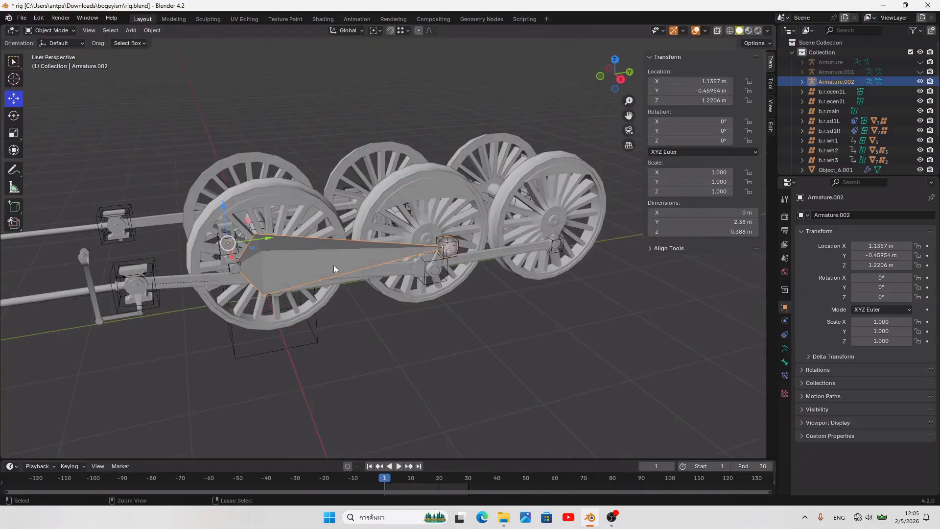
pyautogui.hotkey('ctrl', 'Tab')
pyautogui.press('KP_3')
pyautogui.scroll(5, 333, 264)
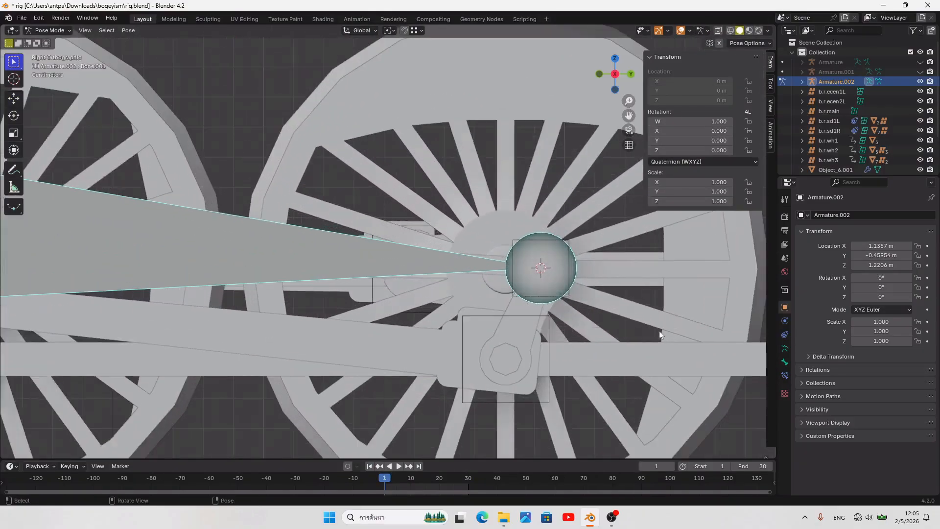
pyautogui.scroll(2, 749, 348)
pyautogui.click(785, 375)
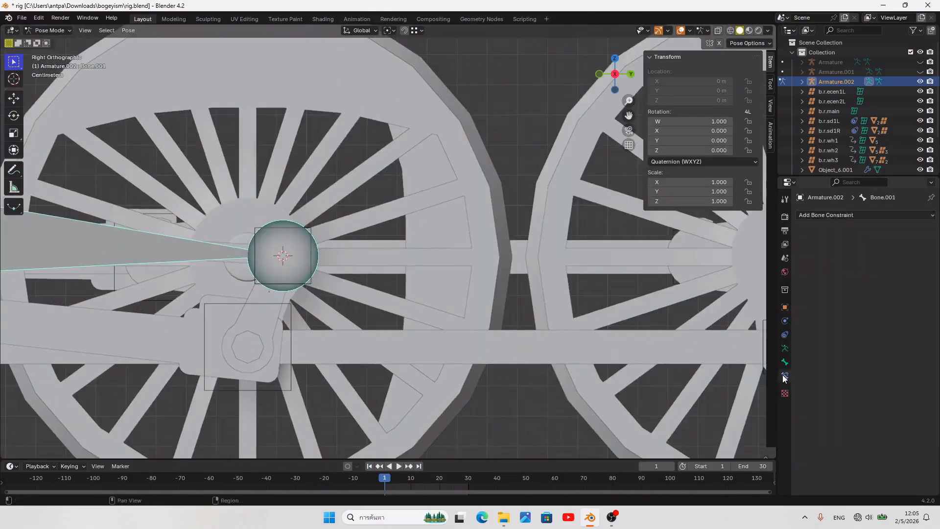
pyautogui.keyDown('shift'); pyautogui.moveTo(592, 295); pyautogui.dragTo(668, 303, button='middle'); pyautogui.keyUp('shift')
pyautogui.click(848, 216)
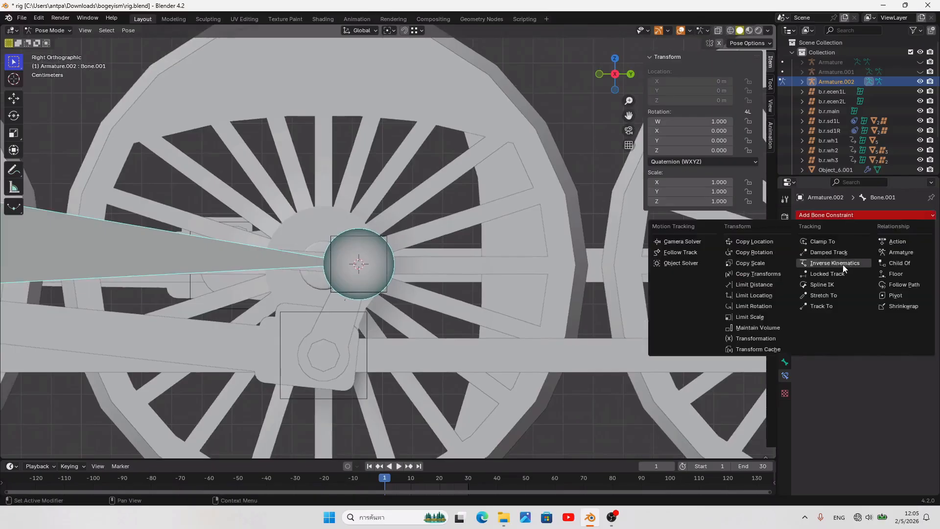
pyautogui.click(843, 264)
# Step: Set b.r.ecenL as the IK constraint's target, save the file and return to Object Mode
pyautogui.click(916, 245)
pyautogui.press('Escape')
pyautogui.moveTo(387, 236); pyautogui.dragTo(471, 260, button='middle')
pyautogui.scroll(3, 471, 261)
pyautogui.moveTo(529, 270); pyautogui.dragTo(493, 270, button='middle')
pyautogui.keyDown('shift'); pyautogui.moveTo(591, 338); pyautogui.dragTo(553, 264, button='middle'); pyautogui.keyUp('shift')
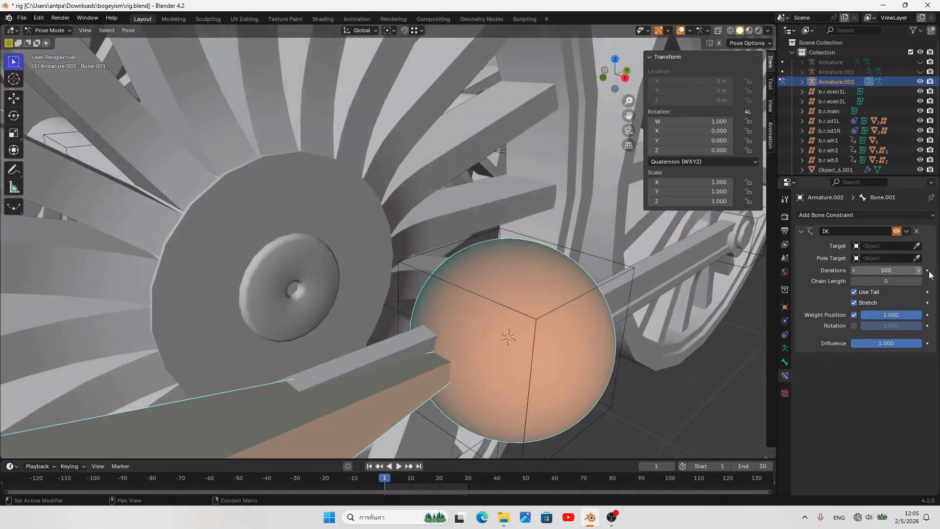
pyautogui.click(632, 265)
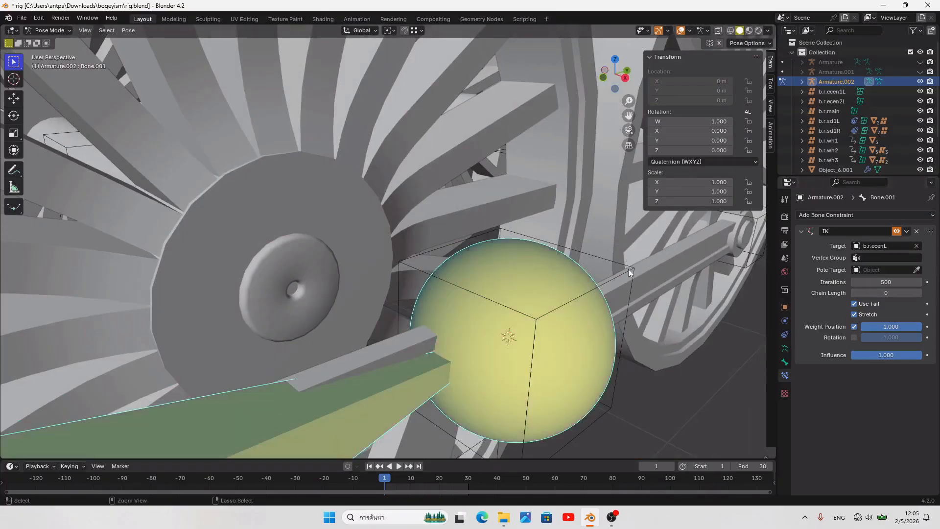
pyautogui.hotkey('ctrl', 's')
pyautogui.scroll(-8, 612, 270)
pyautogui.scroll(4, 509, 268)
pyautogui.hotkey('ctrl', 'Tab')
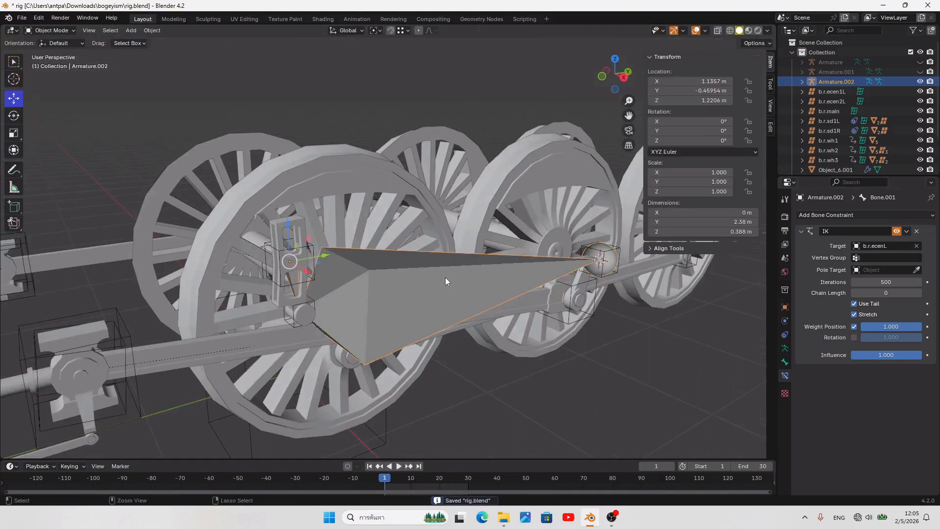
# Step: Add Copy Location and Copy Rotation constraints to lattice b.r.ecen1L
pyautogui.moveTo(445, 277); pyautogui.dragTo(298, 308, button='middle')
pyautogui.click(299, 309)
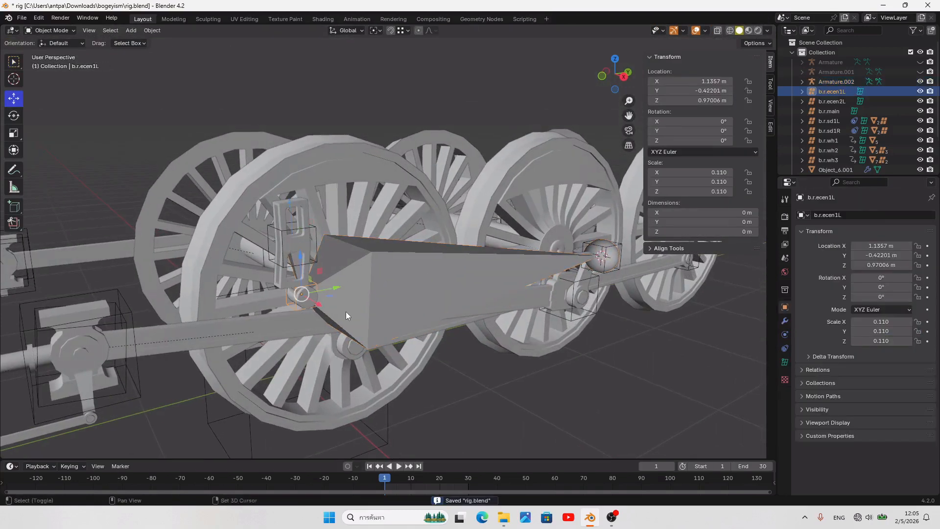
pyautogui.click(785, 348)
pyautogui.click(832, 215)
pyautogui.click(764, 241)
pyautogui.click(803, 215)
pyautogui.click(778, 253)
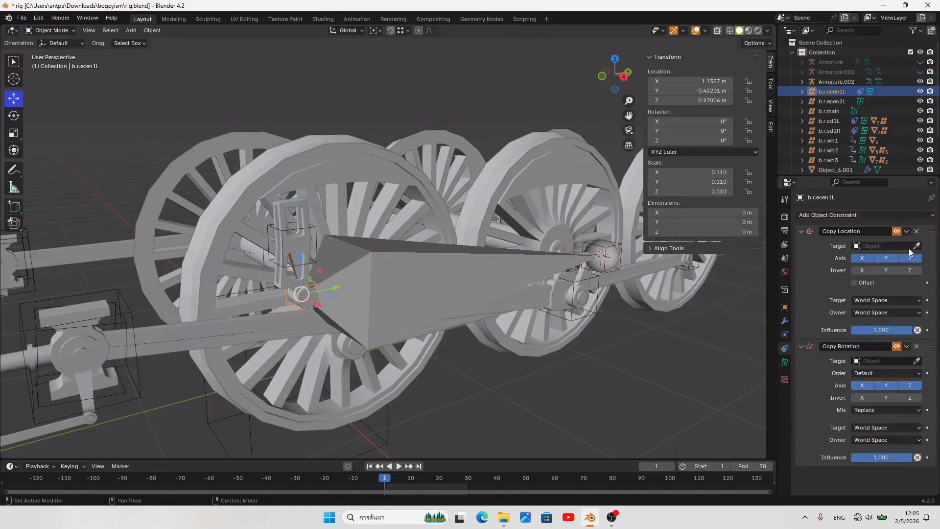
# Step: Target the Copy Location constraint at Bone.001 of Armature.002 and set Armature.002 as the Copy Rotation target
pyautogui.moveTo(306, 246); pyautogui.dragTo(82, 355, button='middle')
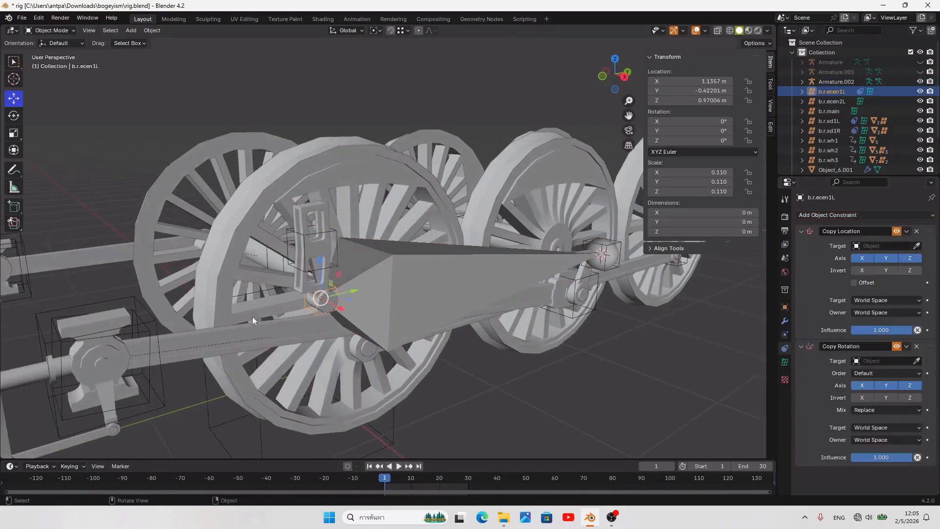
pyautogui.click(495, 258)
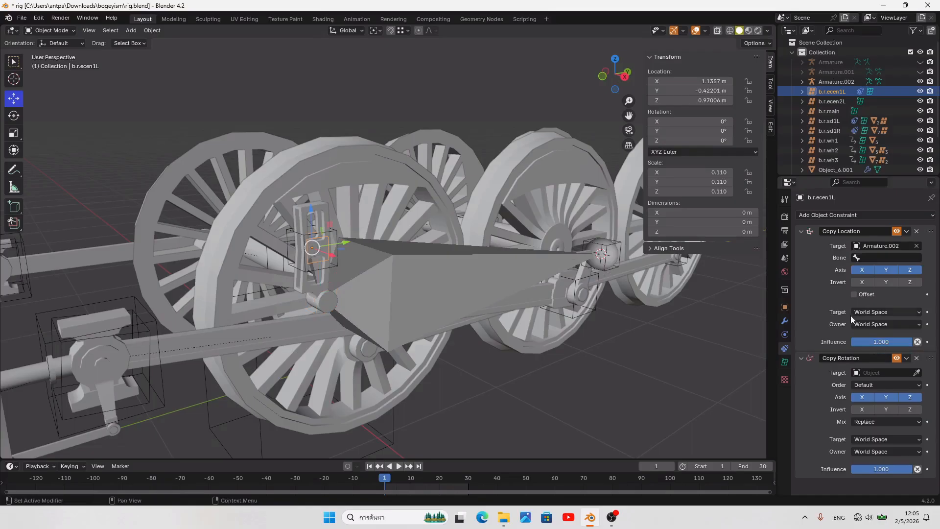
pyautogui.click(860, 260)
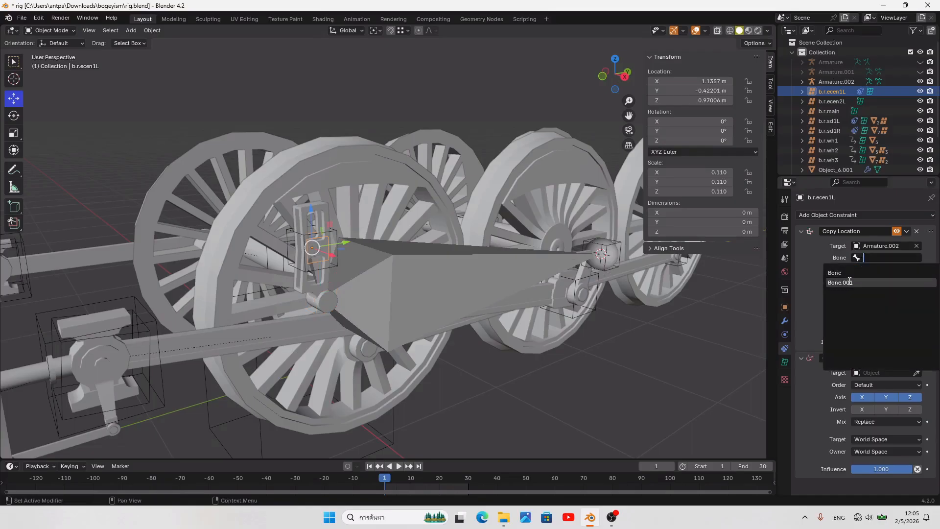
pyautogui.click(850, 282)
pyautogui.click(511, 287)
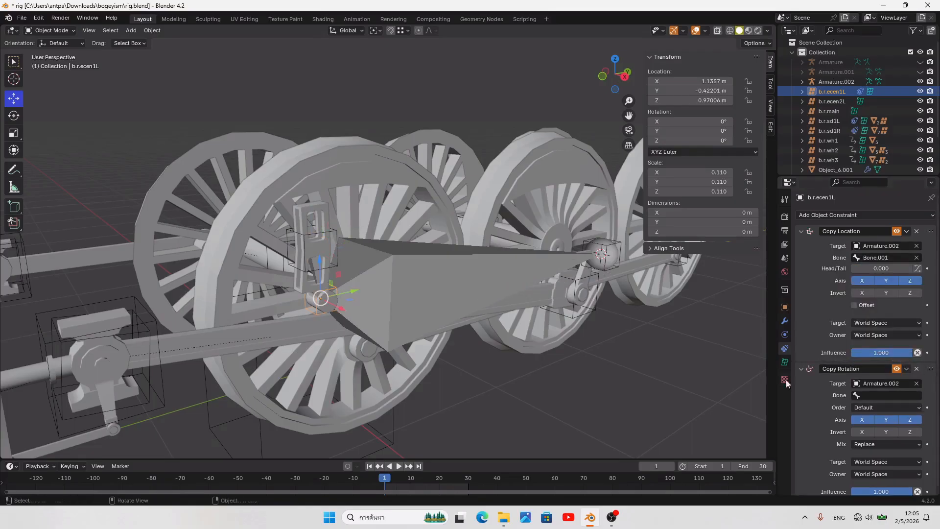
# Step: Set the bone of the Copy Rotation constraint on b.r.ecen1L to Bone.001
pyautogui.click(869, 395)
pyautogui.click(861, 305)
# Step: Add a Copy Location and a Copy Rotation constraint to the b.r.ecen2L lattice
pyautogui.scroll(6, 345, 317)
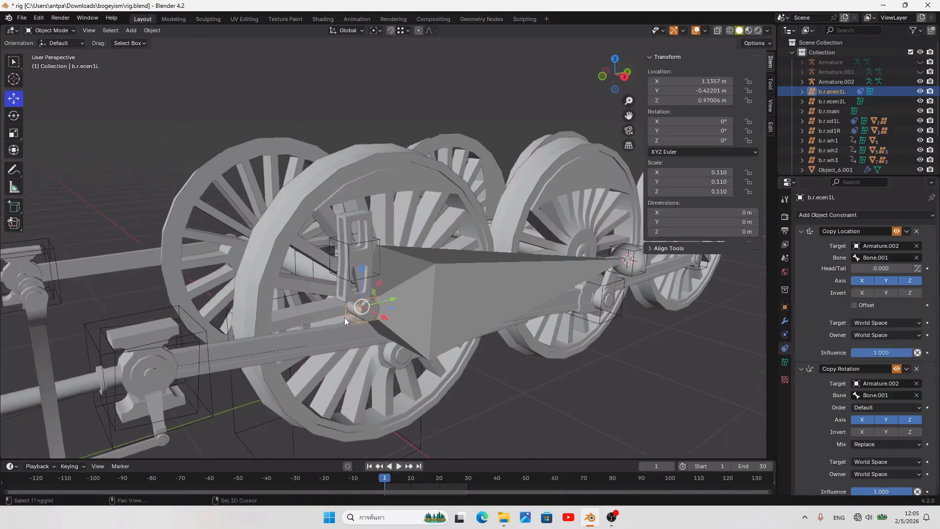
pyautogui.click(372, 317)
pyautogui.keyDown('shift'); pyautogui.moveTo(372, 316); pyautogui.dragTo(349, 295, button='middle'); pyautogui.keyUp('shift')
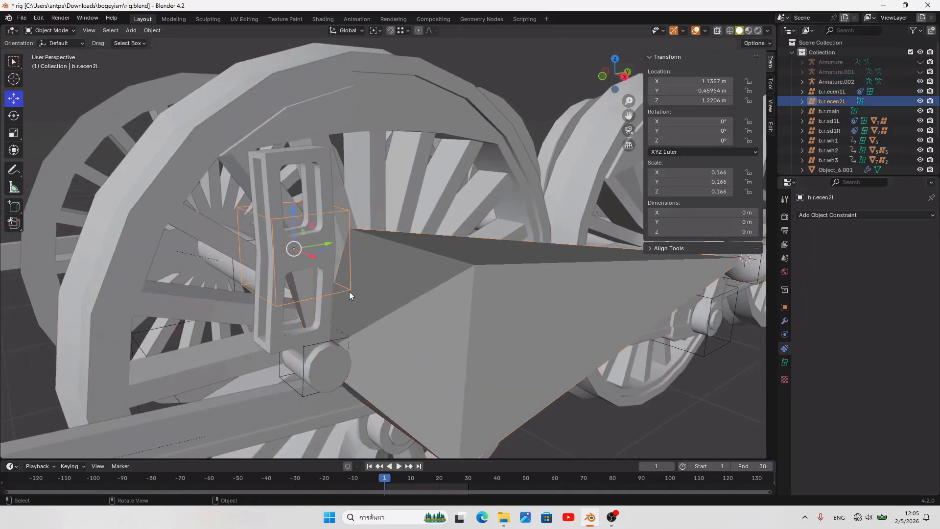
pyautogui.click(827, 215)
pyautogui.click(757, 243)
pyautogui.click(831, 216)
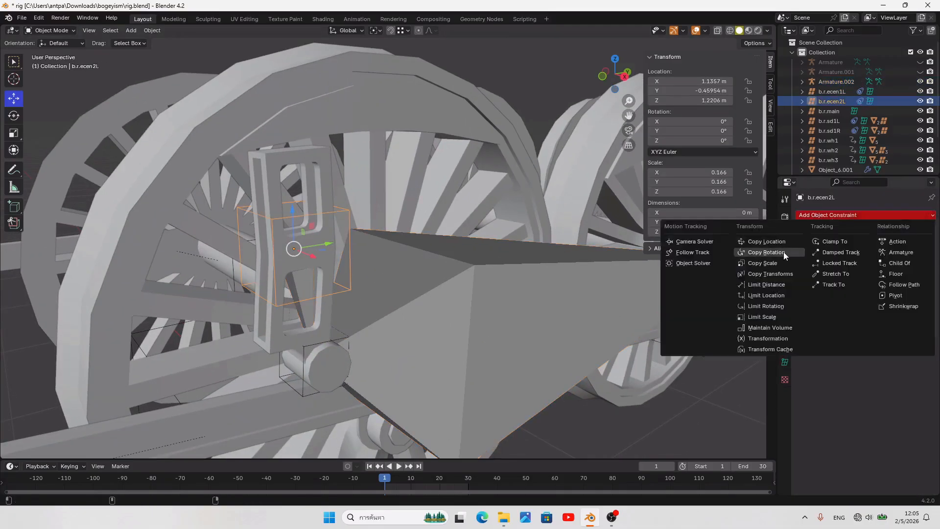
pyautogui.click(757, 252)
# Step: Target both b.r.ecen2L constraints at Armature.002 with the bone Bone, and save the file
pyautogui.click(915, 246)
pyautogui.click(622, 319)
pyautogui.click(863, 258)
pyautogui.click(853, 272)
pyautogui.click(916, 383)
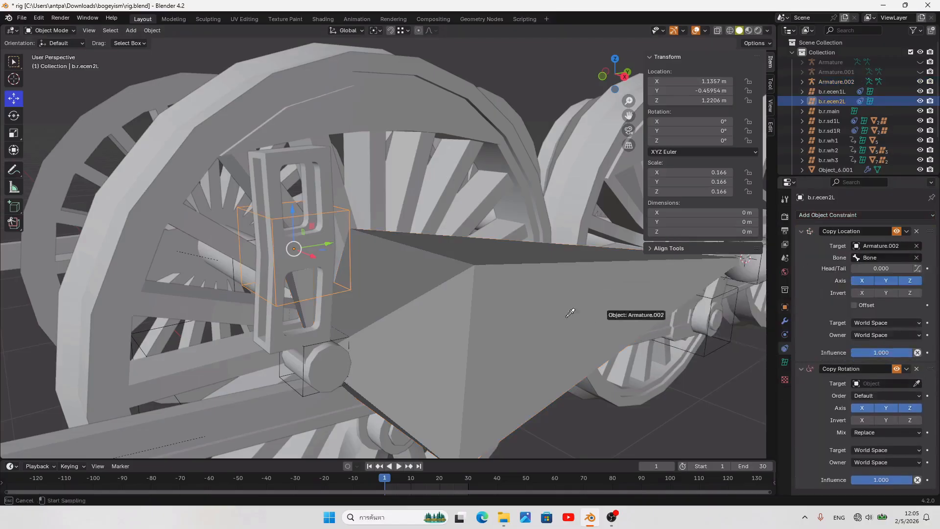
pyautogui.click(721, 312)
pyautogui.click(863, 392)
pyautogui.click(862, 296)
pyautogui.hotkey('ctrl', 's')
# Step: Hide Armature.002 and save the file
pyautogui.click(454, 337)
pyautogui.scroll(-5, 456, 339)
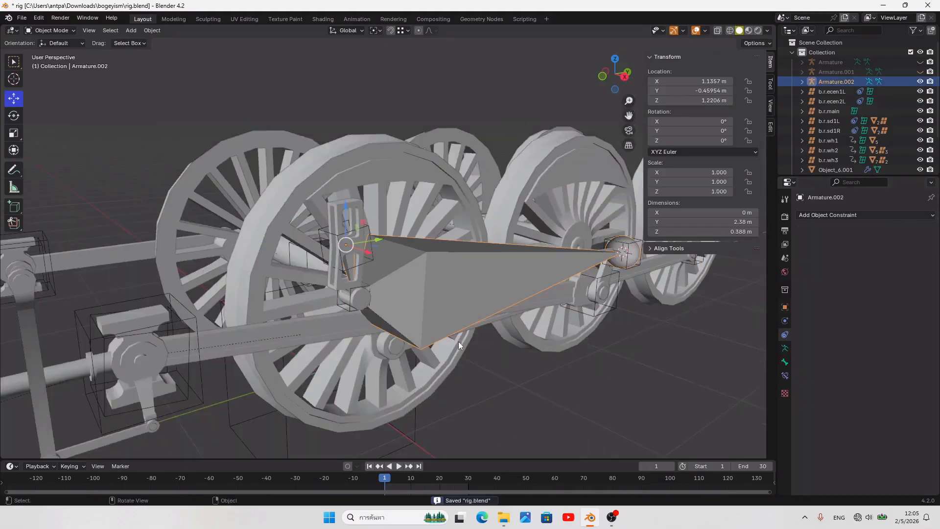
pyautogui.hotkey('ctrl', 's')
# Step: Play the animation to check the constrained lattices, and return to frame 1
pyautogui.click(400, 466)
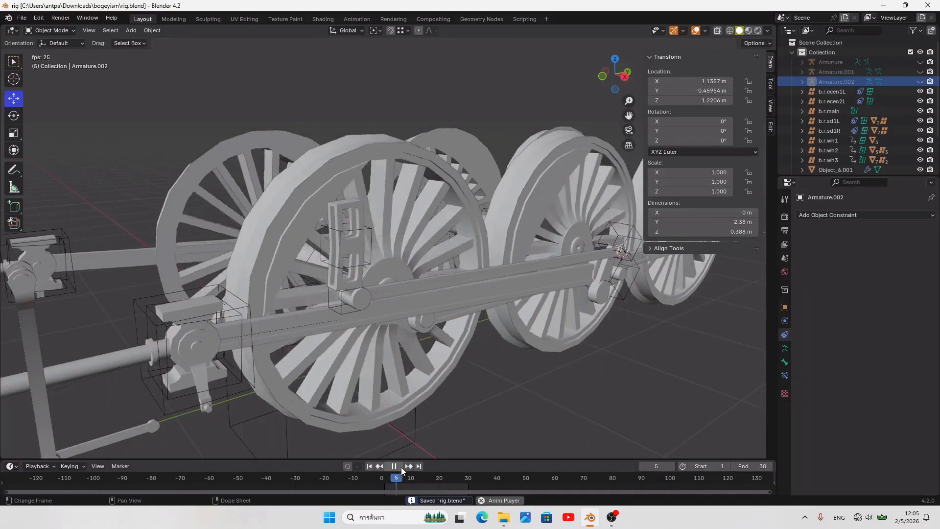
pyautogui.click(401, 467)
pyautogui.click(370, 466)
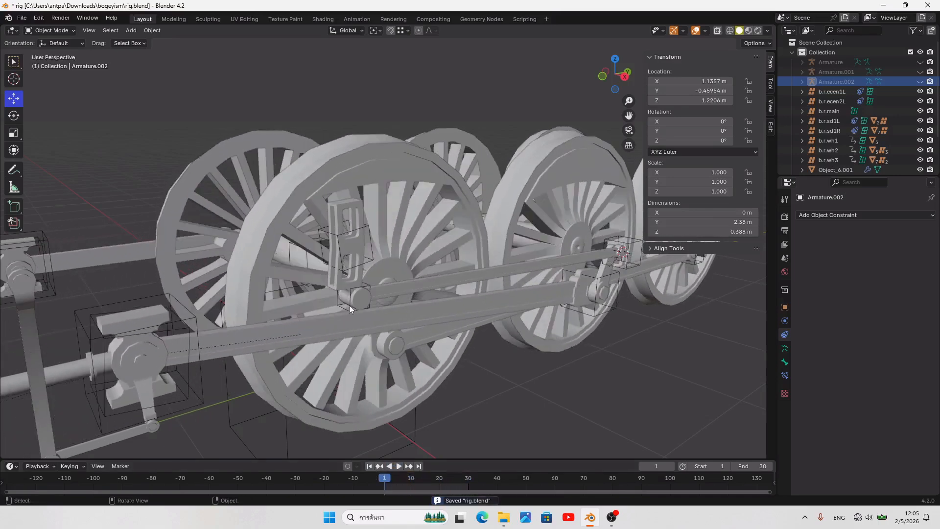
# Step: Parent the slotted link Object_6.006 to b.r.ecen2L as an object
pyautogui.click(340, 283)
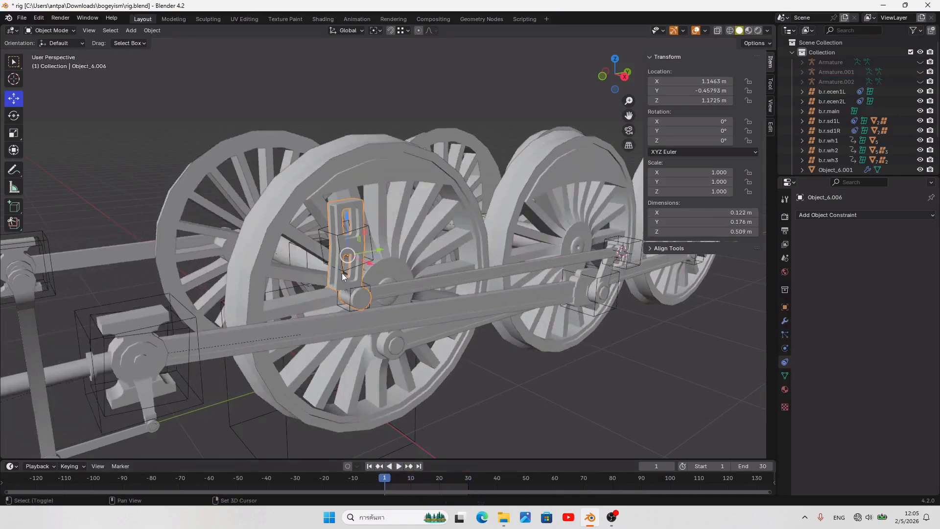
pyautogui.click(344, 276)
pyautogui.hotkey('ctrl', 'p')
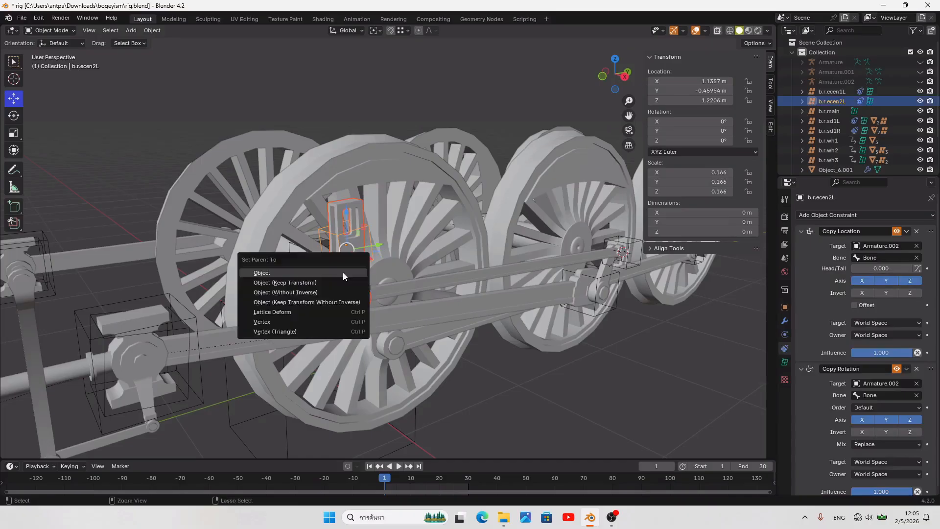
pyautogui.click(343, 272)
# Step: Parent the long eccentric rod Object_6.004 to b.r.ecen1L as an object
pyautogui.click(399, 290)
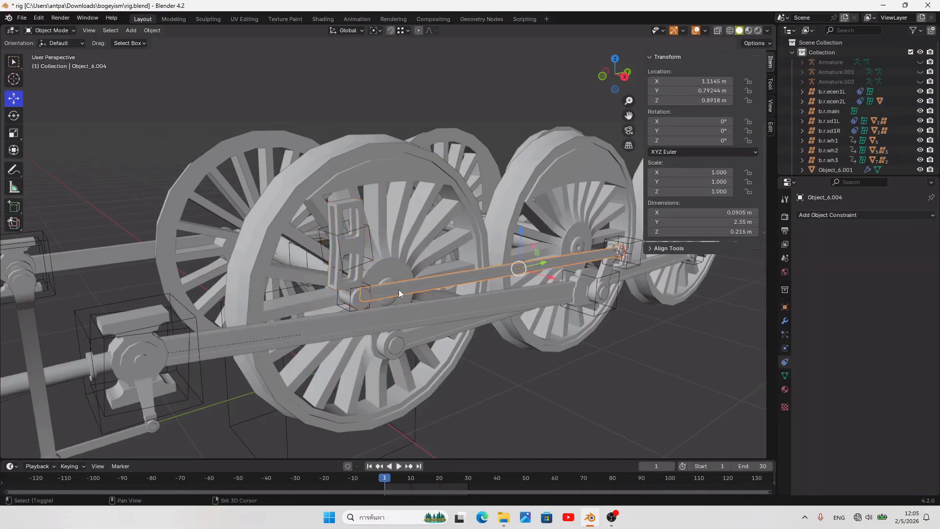
pyautogui.keyDown('shift'); pyautogui.click(366, 284); pyautogui.keyUp('shift')
pyautogui.hotkey('ctrl', 'p')
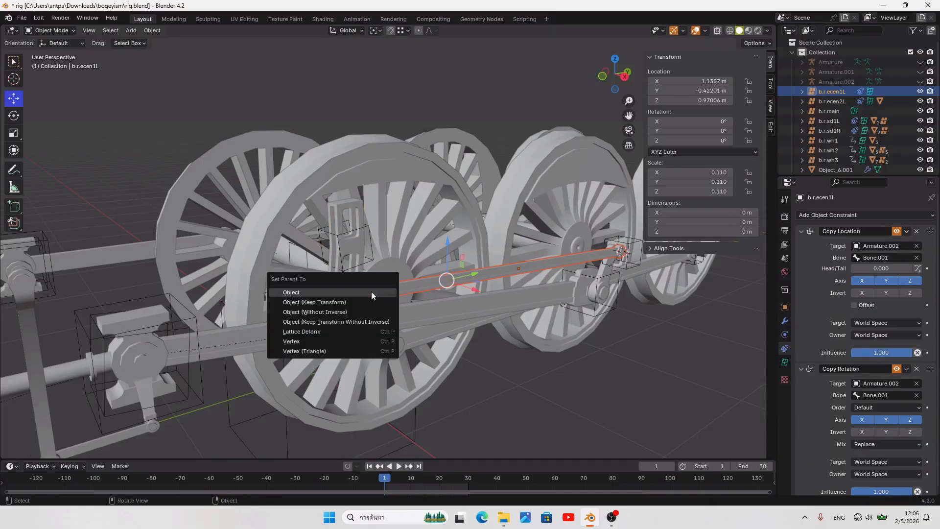
pyautogui.click(371, 292)
# Step: Parent the return crank Object_6.001 on the middle wheel to b.r.ecenL as an object, and save the file
pyautogui.moveTo(371, 292); pyautogui.dragTo(545, 330, button='middle')
pyautogui.scroll(4, 473, 315)
pyautogui.click(446, 327)
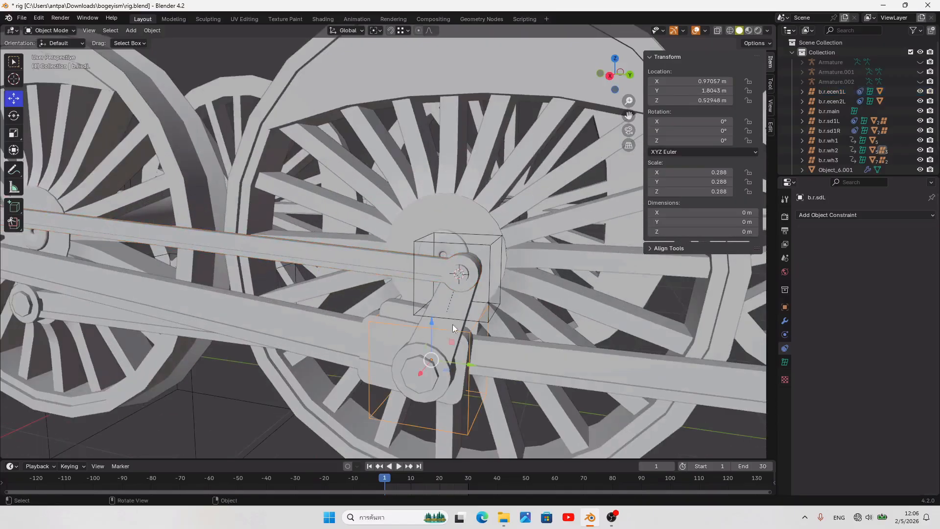
pyautogui.keyDown('shift'); pyautogui.click(456, 318); pyautogui.keyUp('shift')
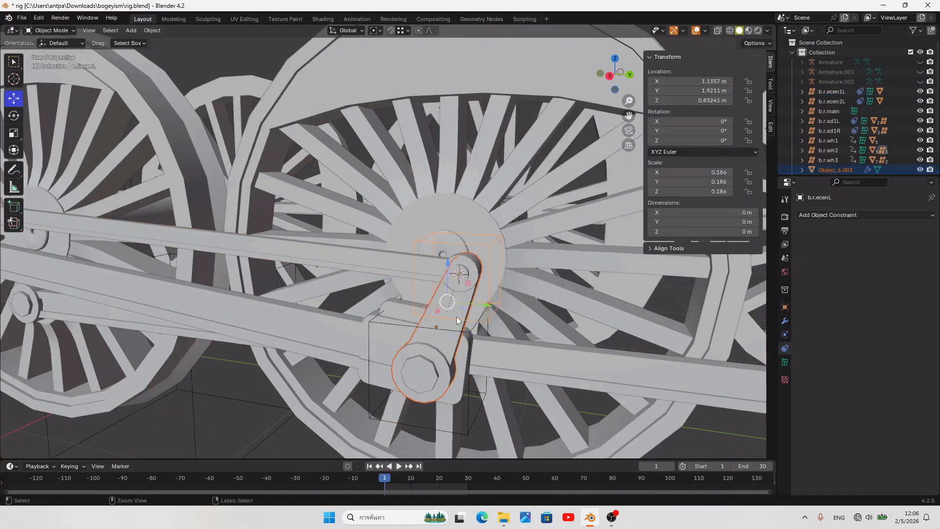
pyautogui.hotkey('ctrl', 'p')
pyautogui.click(451, 317)
pyautogui.scroll(-5, 368, 407)
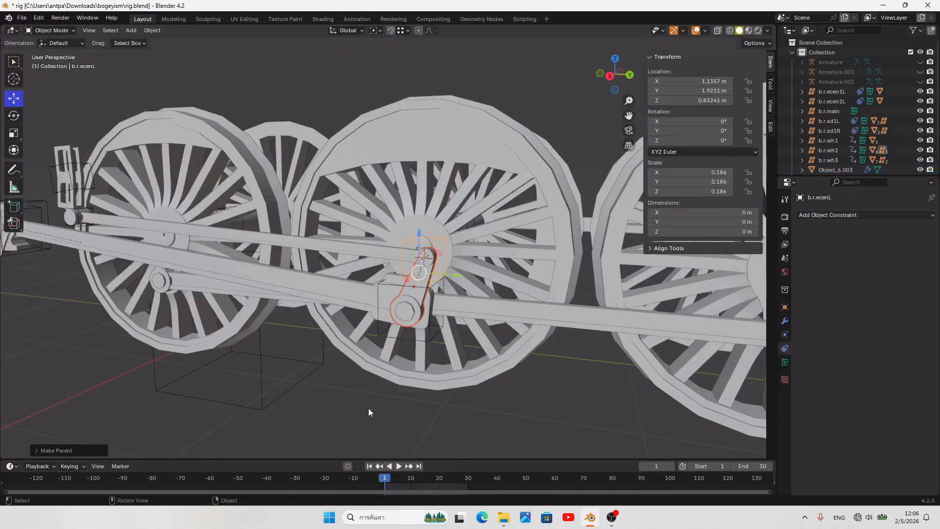
pyautogui.hotkey('ctrl', 's')
# Step: Play the animation to examine how the parented link, rod and crank move
pyautogui.moveTo(368, 408); pyautogui.dragTo(433, 407, button='middle')
pyautogui.click(400, 466)
pyautogui.scroll(-1, 454, 409)
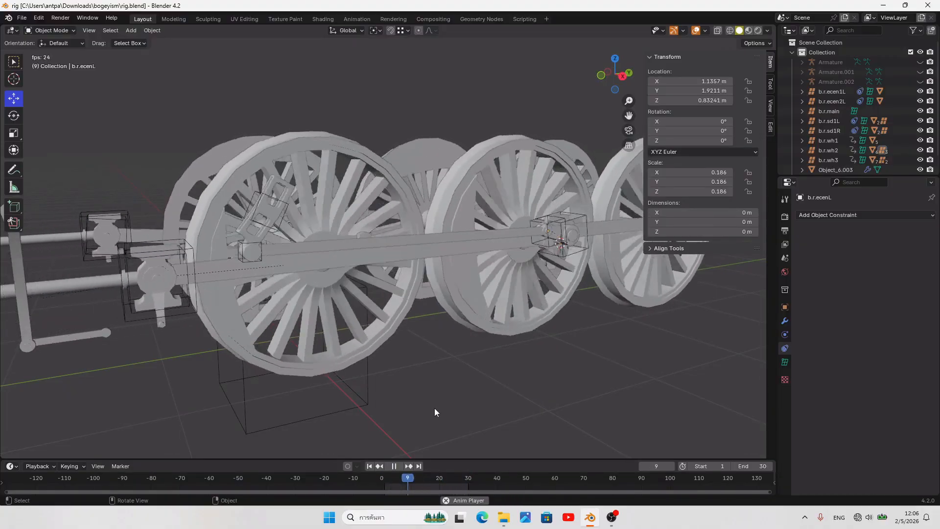
pyautogui.click(394, 466)
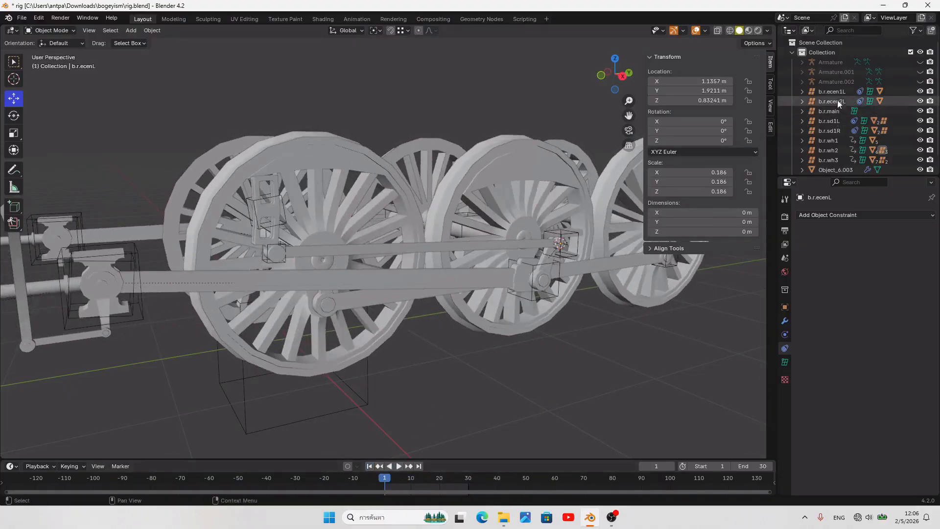
# Step: Unhide Armature.002 and save the file
pyautogui.click(920, 81)
pyautogui.moveTo(594, 268); pyautogui.dragTo(611, 276, button='middle')
pyautogui.hotkey('ctrl', 's')
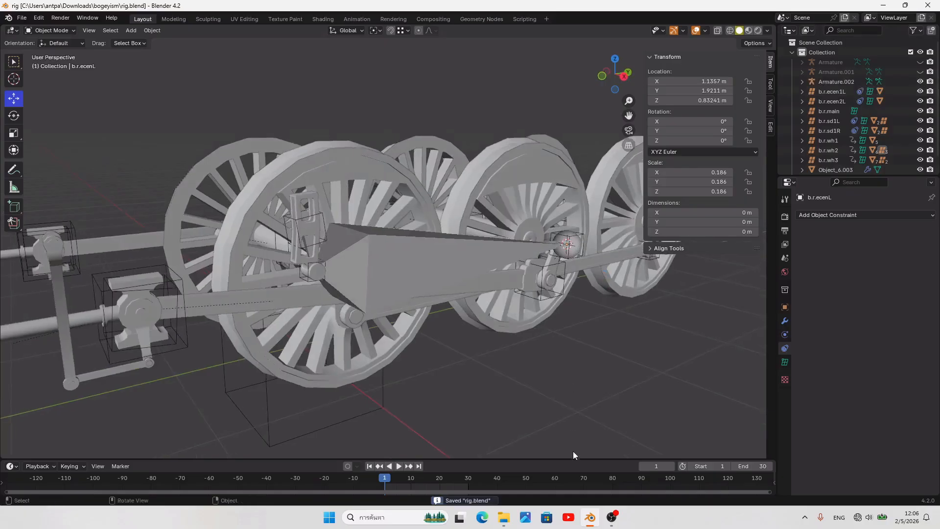
# Step: Copy the X location value of the b.r.ecenL lattice at the middle wheel's crank
pyautogui.scroll(3, 613, 339)
pyautogui.keyDown('shift'); pyautogui.moveTo(681, 294); pyautogui.dragTo(557, 314, button='middle'); pyautogui.keyUp('shift')
pyautogui.click(547, 308)
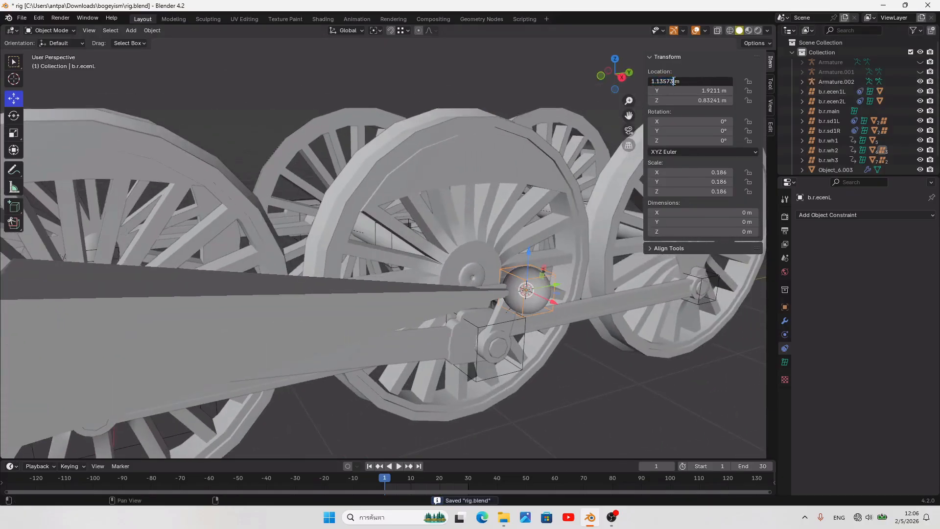
pyautogui.click(580, 407)
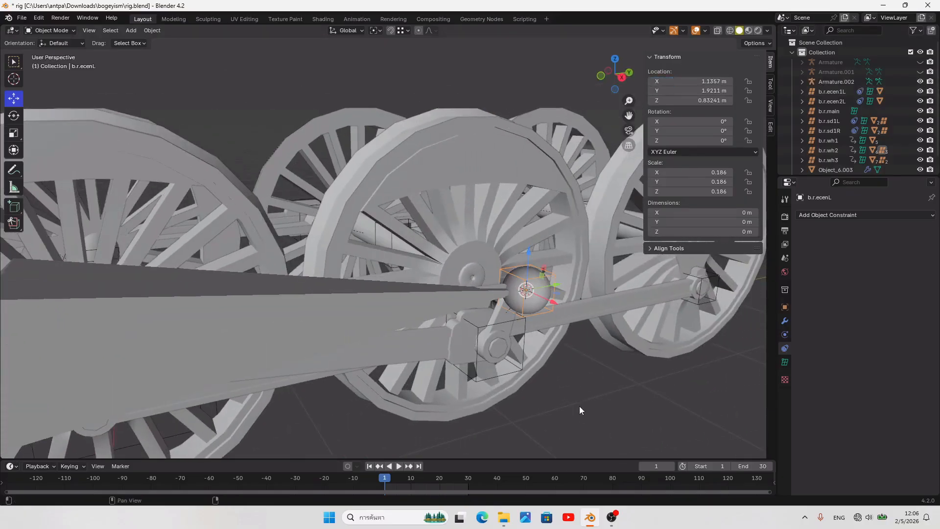
# Step: Switch to Calculator, multiply 1.13573 by 2 and copy the result
pyautogui.click(329, 517)
pyautogui.click(635, 195)
pyautogui.write('1.13573')
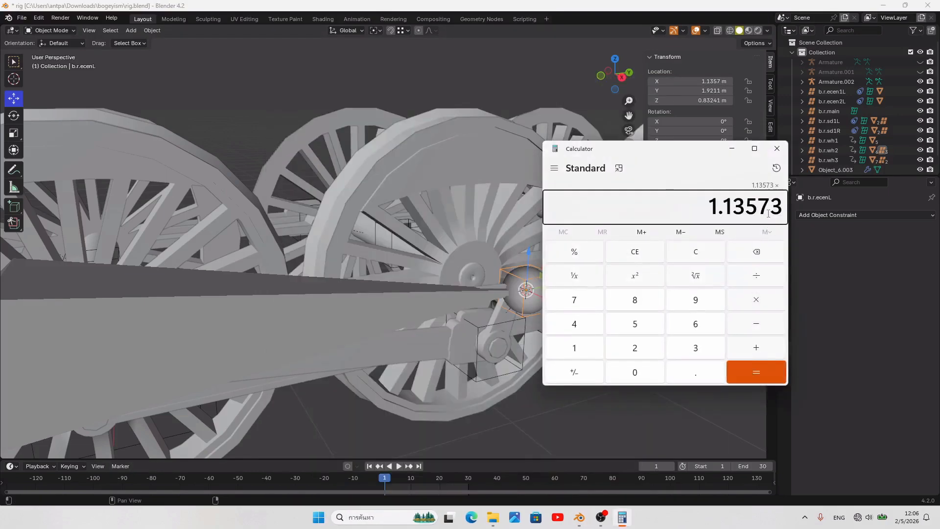
pyautogui.press('Return')
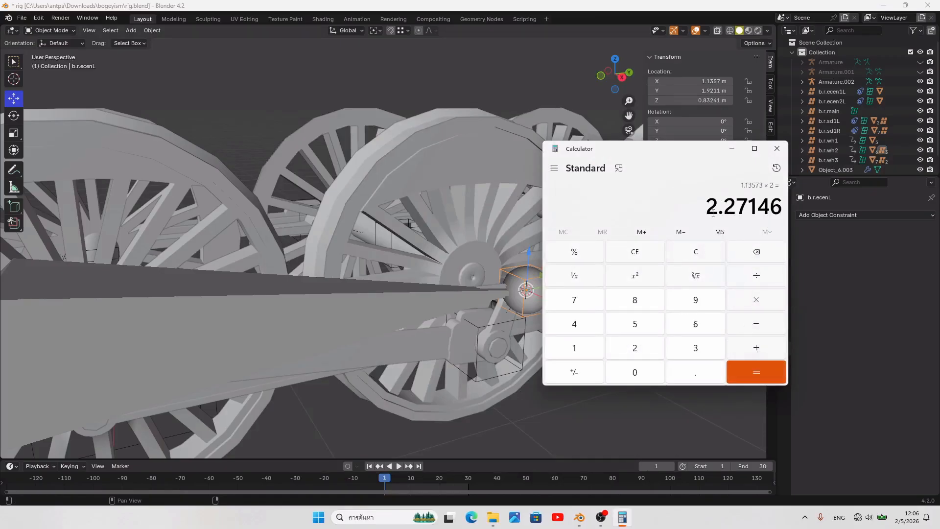
pyautogui.moveTo(714, 213); pyautogui.dragTo(766, 209)
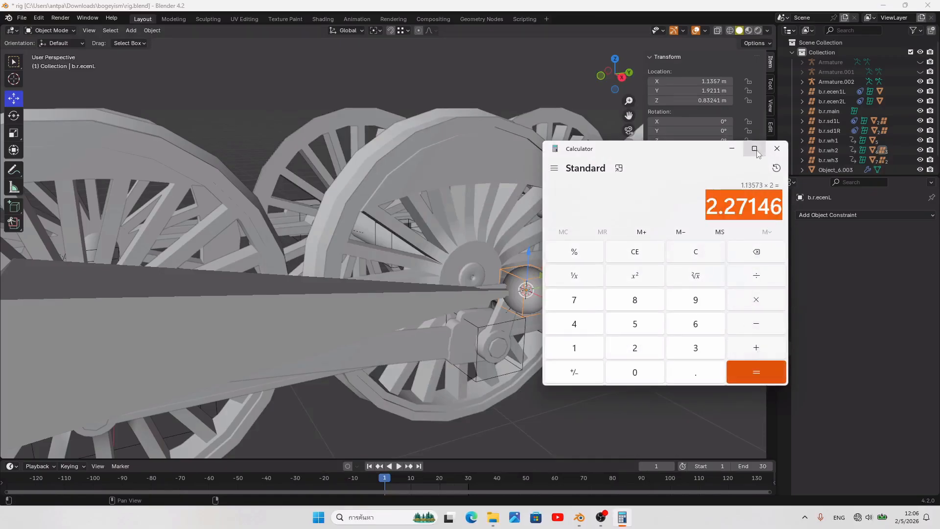
# Step: Back in Blender, duplicate Armature.002, b.r.ecen2L, b.r.ecen1L and b.r.ecenL together and move the copies -2.27146 m along X
pyautogui.click(416, 403)
pyautogui.scroll(-4, 416, 403)
pyautogui.moveTo(416, 404); pyautogui.dragTo(447, 395, button='middle')
pyautogui.click(342, 276)
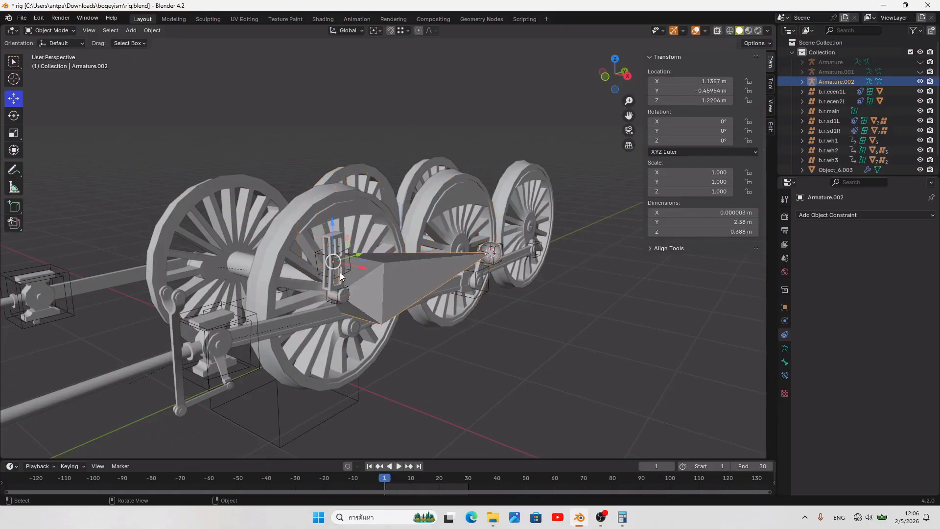
pyautogui.click(346, 279)
pyautogui.scroll(3, 346, 279)
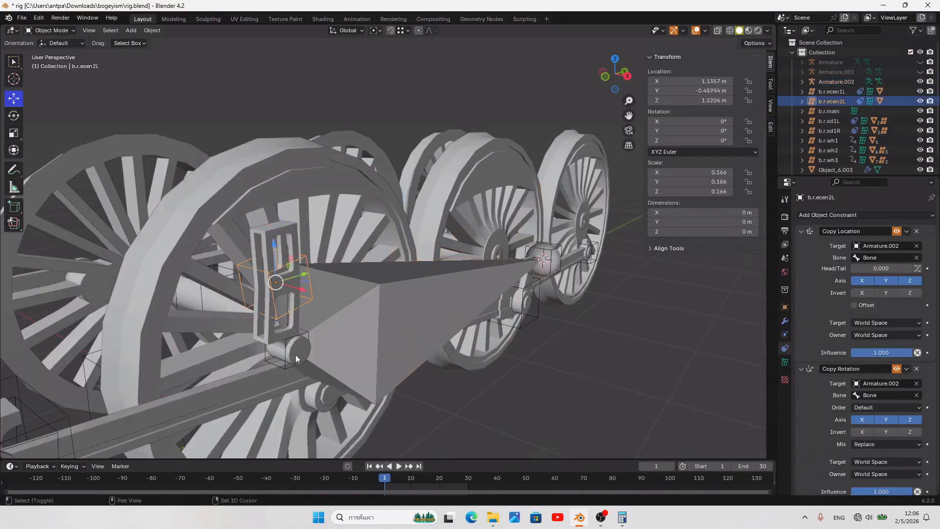
pyautogui.keyDown('shift'); pyautogui.click(286, 366); pyautogui.keyUp('shift')
pyautogui.keyDown('shift'); pyautogui.click(418, 335); pyautogui.keyUp('shift')
pyautogui.moveTo(418, 337); pyautogui.dragTo(383, 350, button='middle')
pyautogui.hotkey('shift', 'd')
pyautogui.press('x')
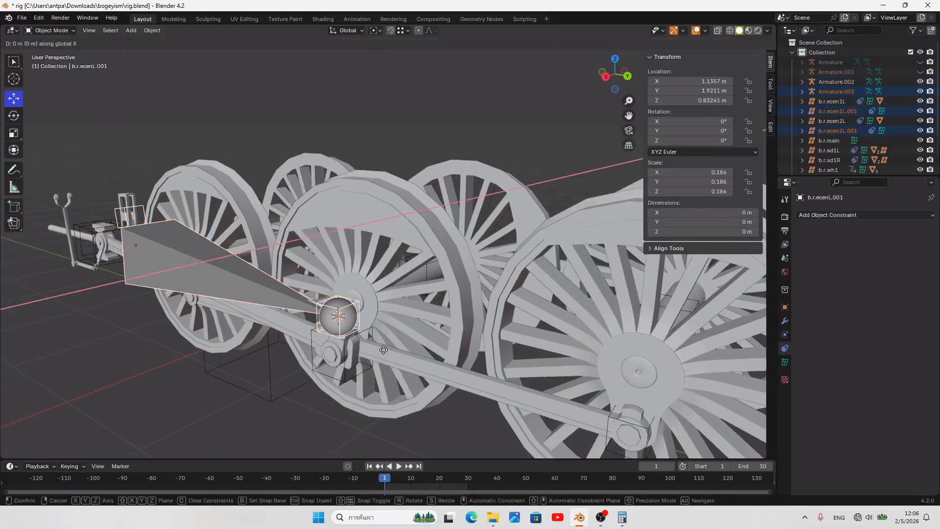
pyautogui.write('-2.27146')
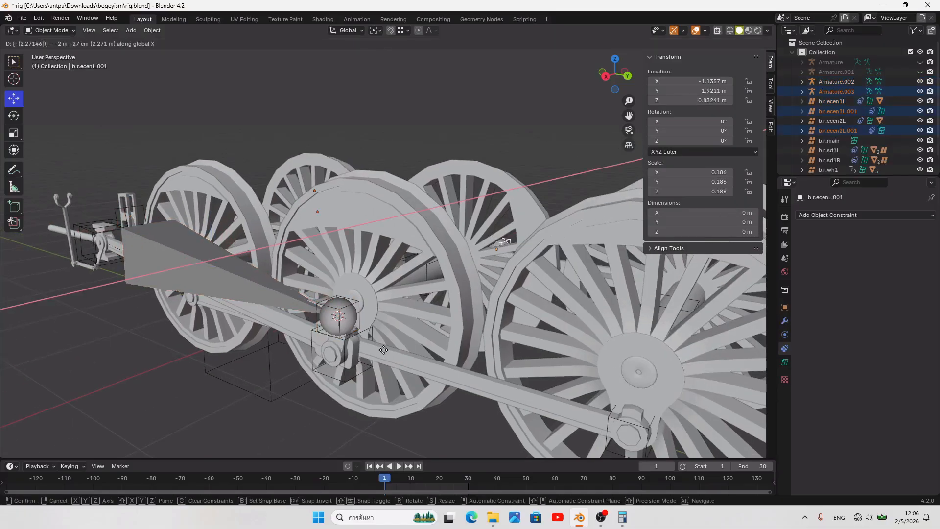
pyautogui.press('Return')
# Step: Rename the duplicated lattice b.r.ecen2L.001 as b.r.ecen2R
pyautogui.moveTo(404, 344); pyautogui.dragTo(583, 229, button='middle')
pyautogui.click(613, 232)
pyautogui.click(785, 307)
pyautogui.click(834, 215)
pyautogui.write('R')
pyautogui.press('Return')
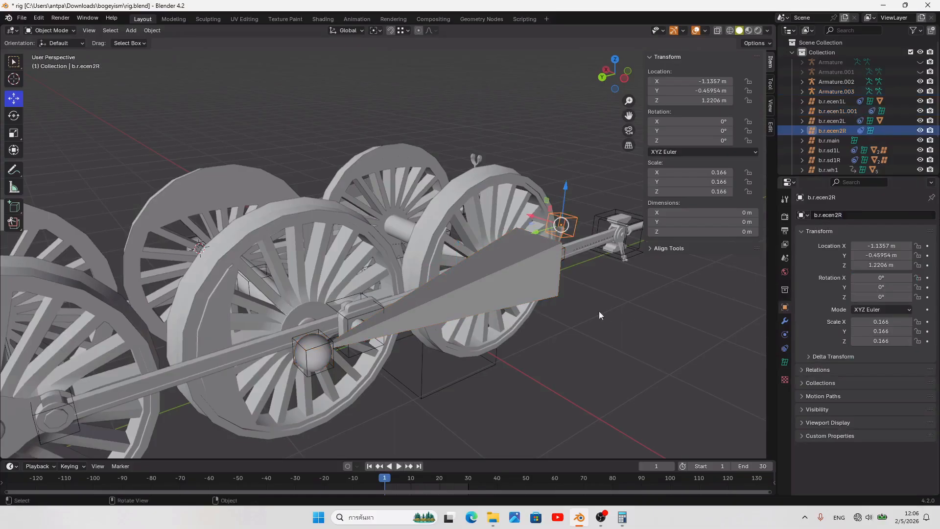
# Step: Rename the duplicated lattice b.r.ecen1L.001 as b.r.ecen1R
pyautogui.click(567, 261)
pyautogui.click(847, 216)
pyautogui.moveTo(838, 215); pyautogui.dragTo(906, 226)
pyautogui.write('R')
pyautogui.press('Return')
# Step: Rename the duplicated lattice b.r.ecenL.001 as b.r.ecenR and save the file
pyautogui.moveTo(564, 367); pyautogui.dragTo(576, 371, button='middle')
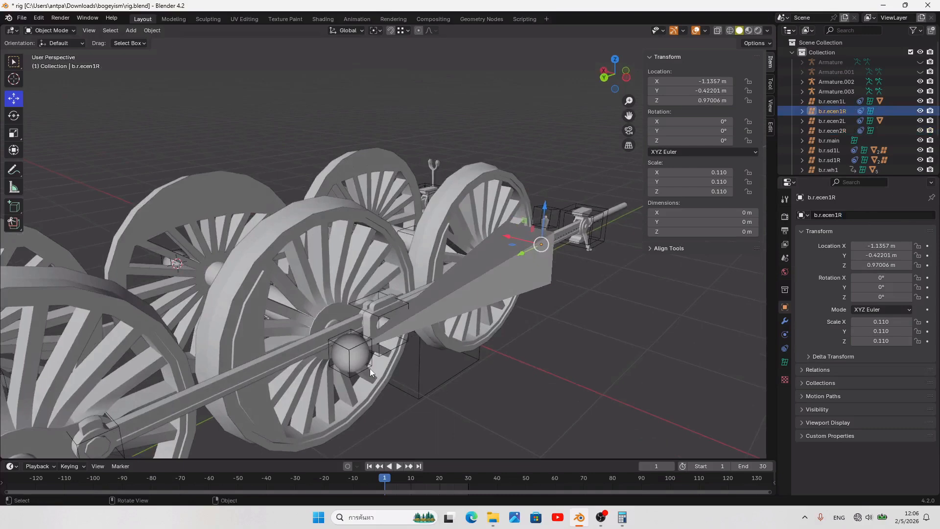
pyautogui.click(371, 369)
pyautogui.click(832, 216)
pyautogui.moveTo(835, 216); pyautogui.dragTo(906, 220)
pyautogui.write('R')
pyautogui.press('Return')
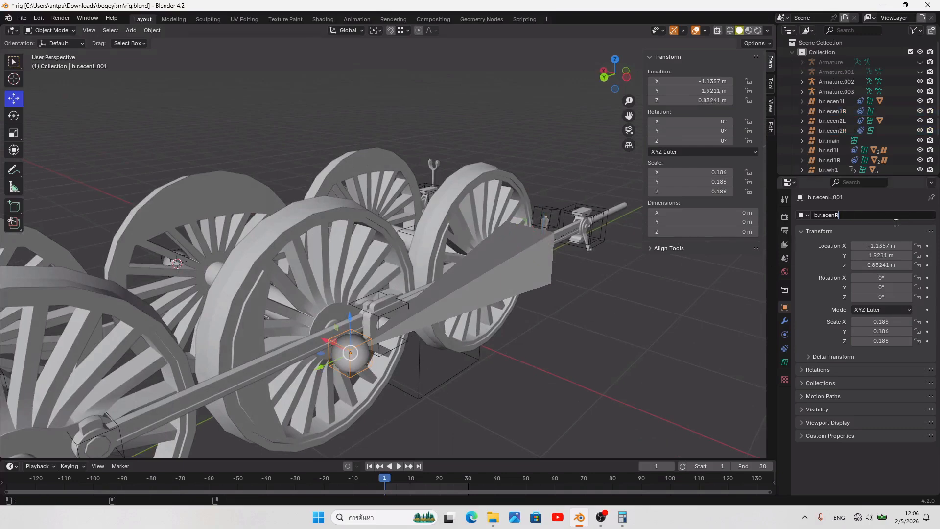
pyautogui.hotkey('ctrl', 's')
# Step: Set the X rotation of the middle wheel control b.r.wh2 to -90°
pyautogui.press('KP_Decimal')
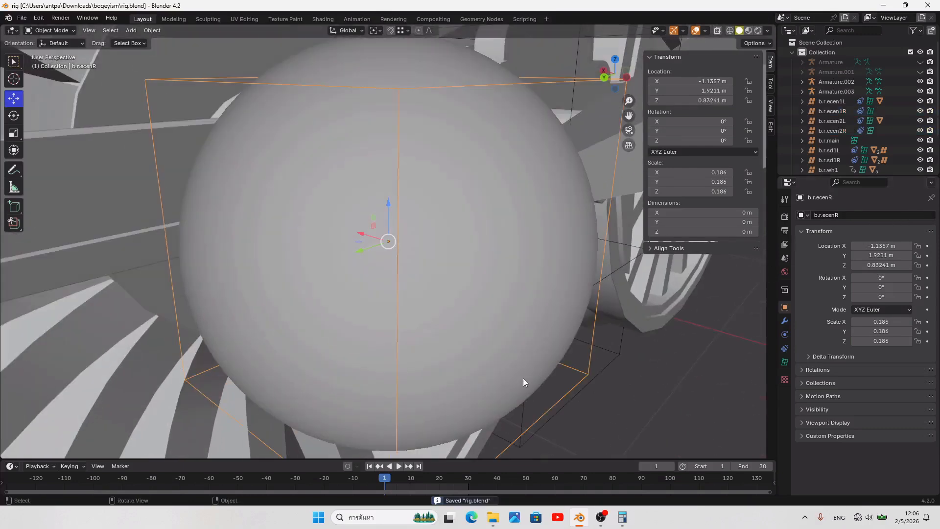
pyautogui.scroll(-13, 316, 338)
pyautogui.moveTo(354, 308); pyautogui.dragTo(435, 343, button='middle')
pyautogui.click(313, 226)
pyautogui.moveTo(313, 226); pyautogui.dragTo(345, 228, button='middle')
pyautogui.click(681, 121)
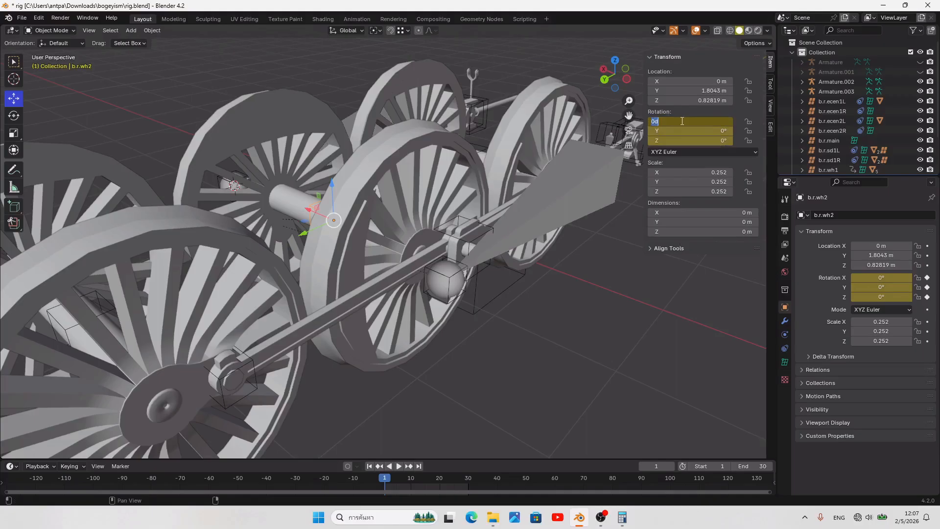
pyautogui.press('Return')
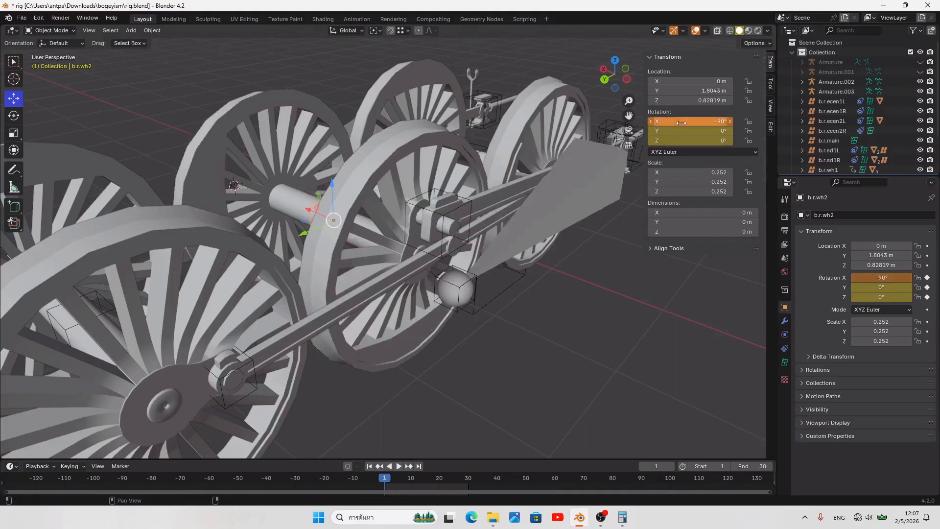
# Step: Clear the parent of b.r.ecenR while keeping its transformation, and reset its rotation to the default values
pyautogui.moveTo(586, 320); pyautogui.dragTo(482, 330, button='middle')
pyautogui.click(433, 314)
pyautogui.hotkey('alt', 'p')
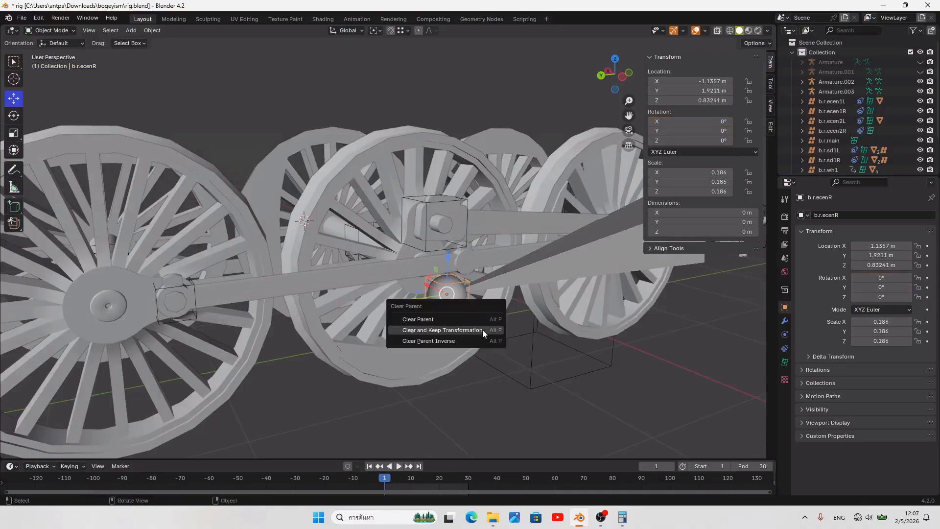
pyautogui.click(483, 330)
pyautogui.rightClick(681, 131)
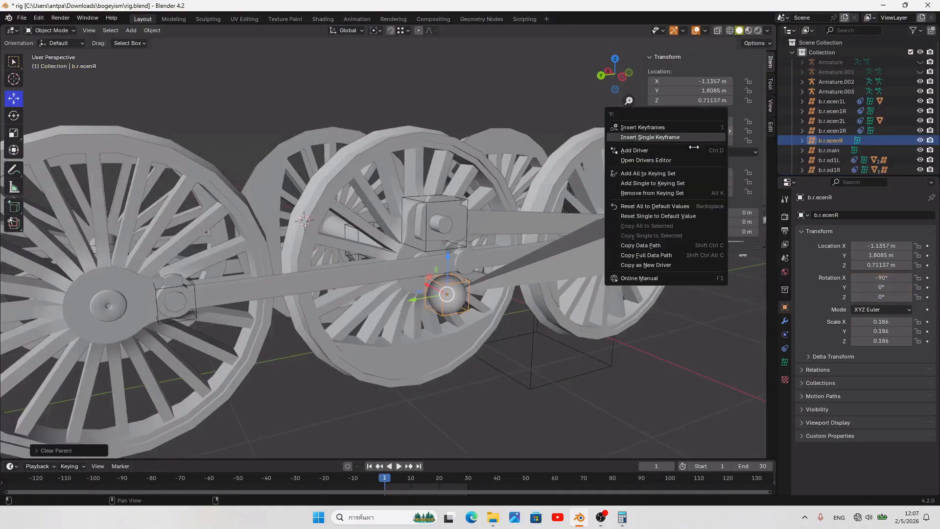
pyautogui.click(651, 208)
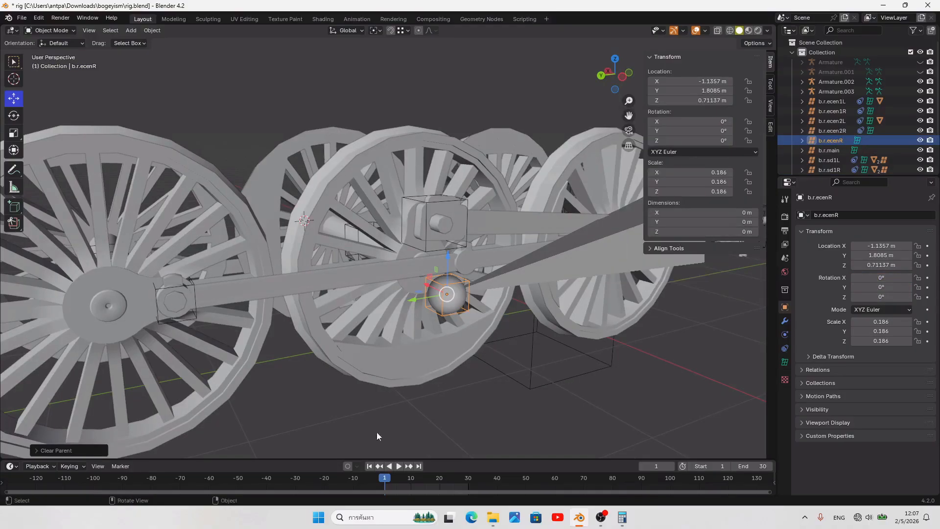
# Step: Parent the lattice b.r.ecenR to b.r.sdR as an object and save the file
pyautogui.moveTo(410, 372); pyautogui.dragTo(404, 396, button='middle')
pyautogui.keyDown('shift'); pyautogui.click(474, 263); pyautogui.keyUp('shift')
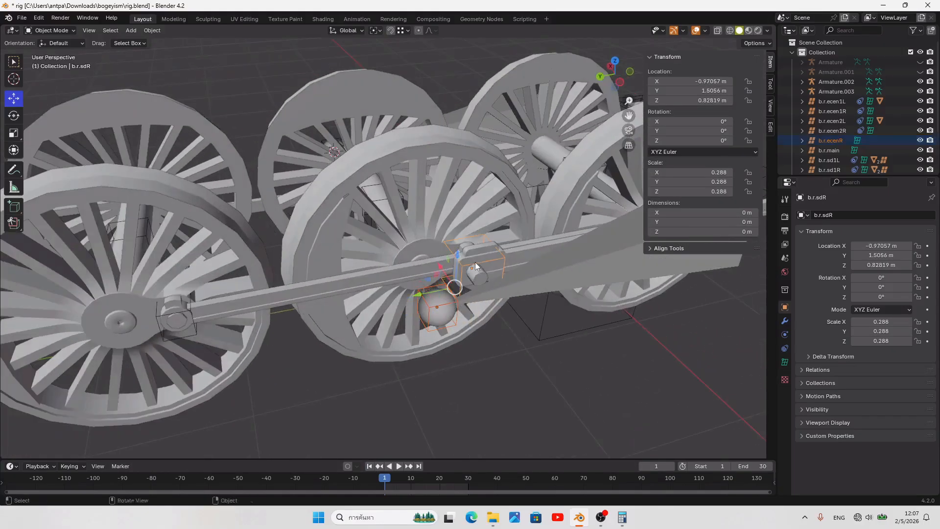
pyautogui.hotkey('ctrl', 'p')
pyautogui.click(475, 262)
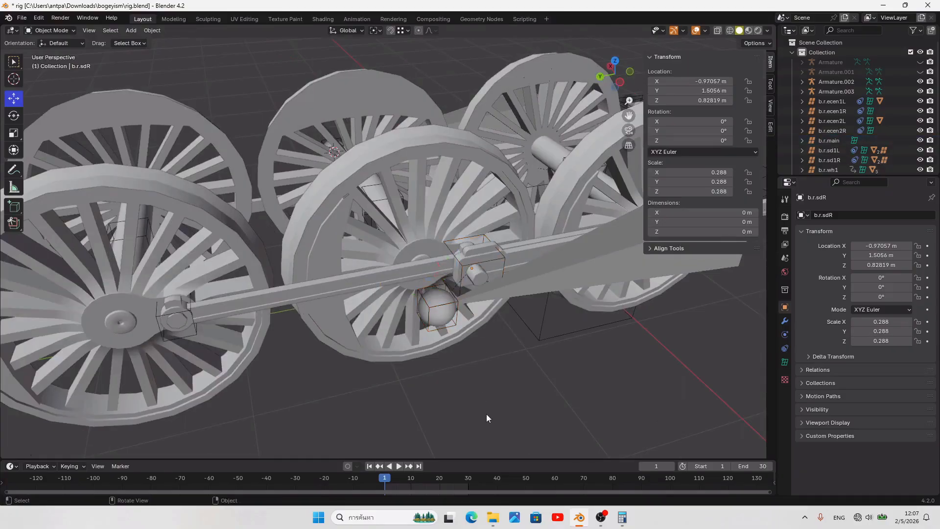
pyautogui.hotkey('ctrl', 's')
# Step: Play the wheel animation and examine the eccentric rod motion on both sides from above and in perspective
pyautogui.click(398, 468)
pyautogui.scroll(-4, 558, 353)
pyautogui.moveTo(557, 353); pyautogui.dragTo(473, 346, button='middle')
pyautogui.press('space')
pyautogui.click(380, 468)
pyautogui.press('KP_7')
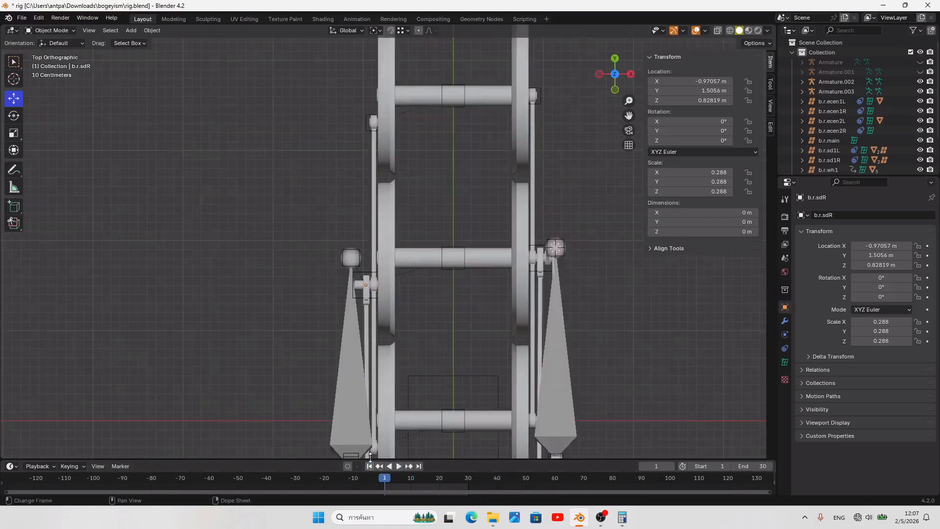
pyautogui.scroll(2, 495, 408)
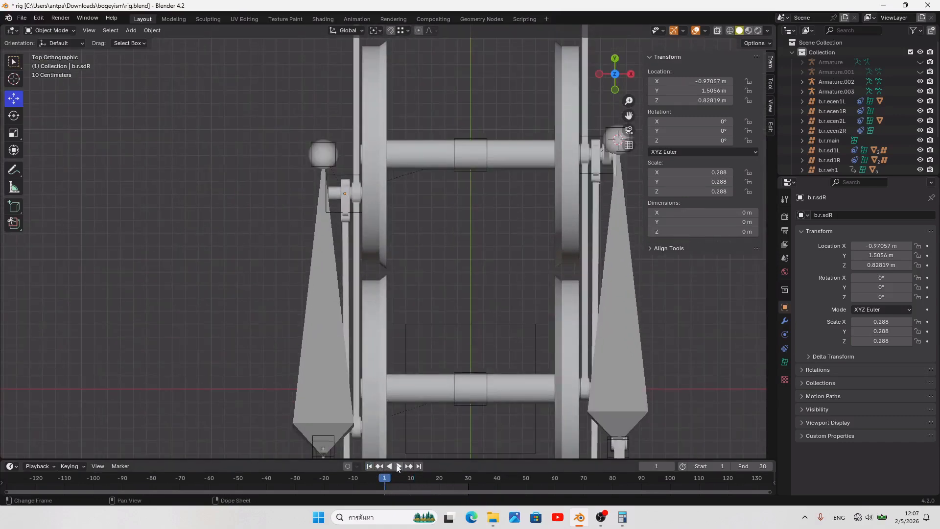
pyautogui.click(399, 467)
pyautogui.moveTo(404, 419); pyautogui.dragTo(443, 454, button='middle')
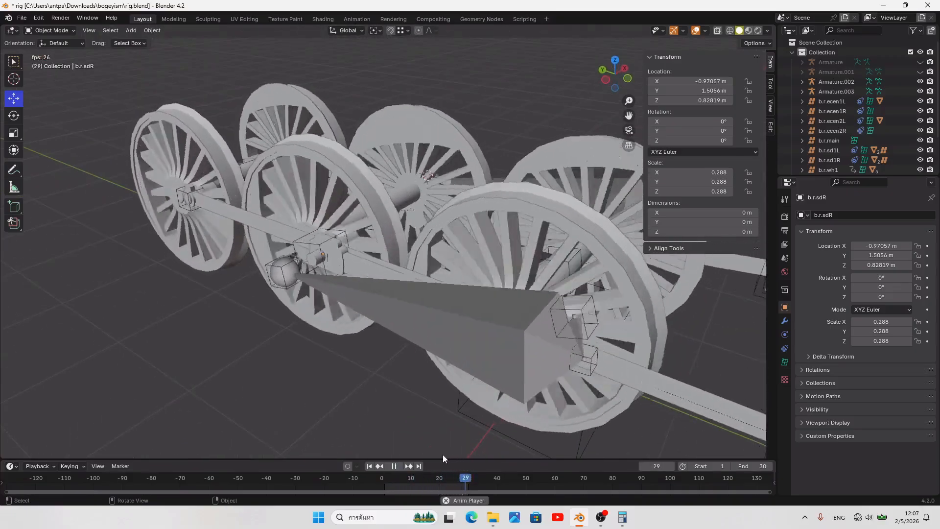
pyautogui.press('Escape')
# Step: Hide Armature.002 and Armature.003 in the viewport and save the file
pyautogui.click(431, 285)
pyautogui.moveTo(431, 285); pyautogui.dragTo(263, 270, button='middle')
pyautogui.keyDown('shift'); pyautogui.click(428, 337); pyautogui.keyUp('shift')
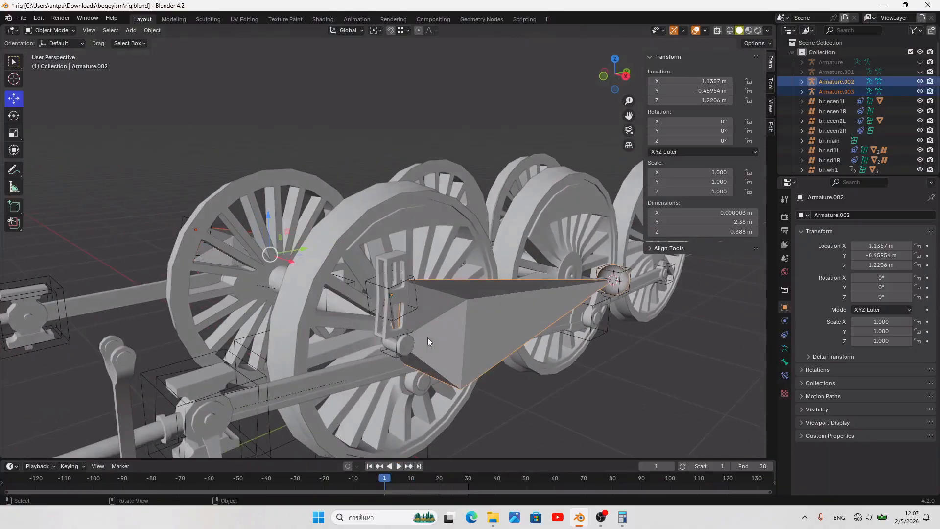
pyautogui.press('h')
pyautogui.hotkey('ctrl', 's')
# Step: Add a Mirror modifier to the slotted expansion link Object_6.006 and move it above EdgeSplit in the stack
pyautogui.moveTo(553, 395); pyautogui.dragTo(587, 344, button='middle')
pyautogui.click(289, 262)
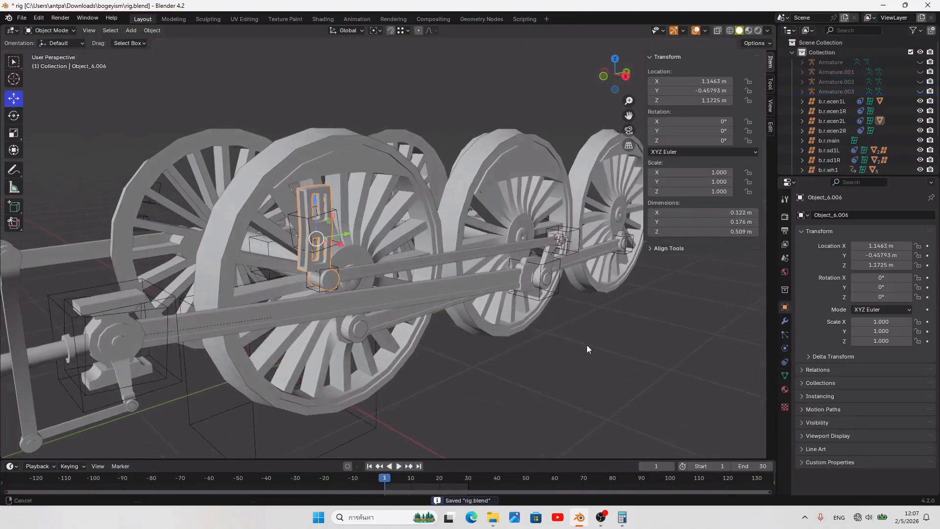
pyautogui.click(785, 321)
pyautogui.moveTo(706, 322); pyautogui.dragTo(911, 199, button='middle')
pyautogui.click(890, 215)
pyautogui.moveTo(889, 216)
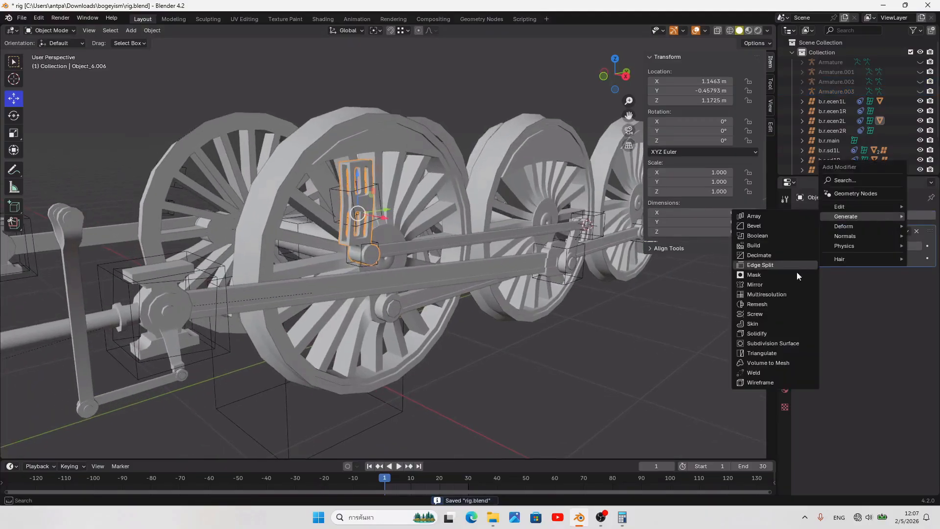
pyautogui.click(761, 284)
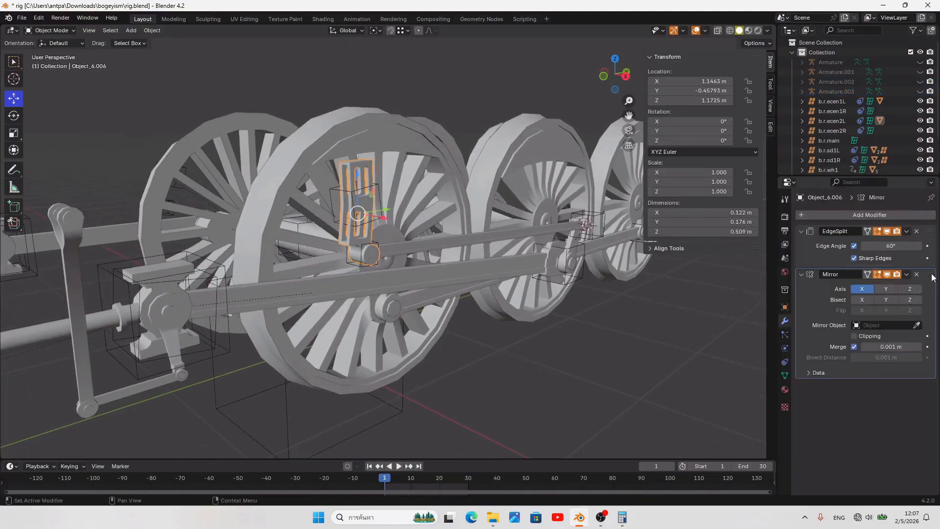
pyautogui.moveTo(932, 277); pyautogui.dragTo(930, 233)
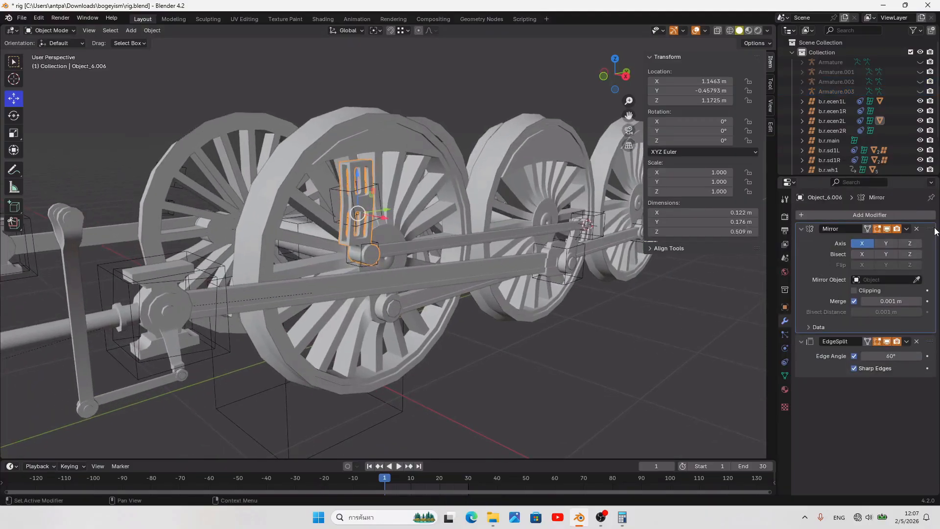
# Step: Set the mirror object of the slotted link's Mirror modifier to b.r.main
pyautogui.click(507, 237)
pyautogui.click(574, 240)
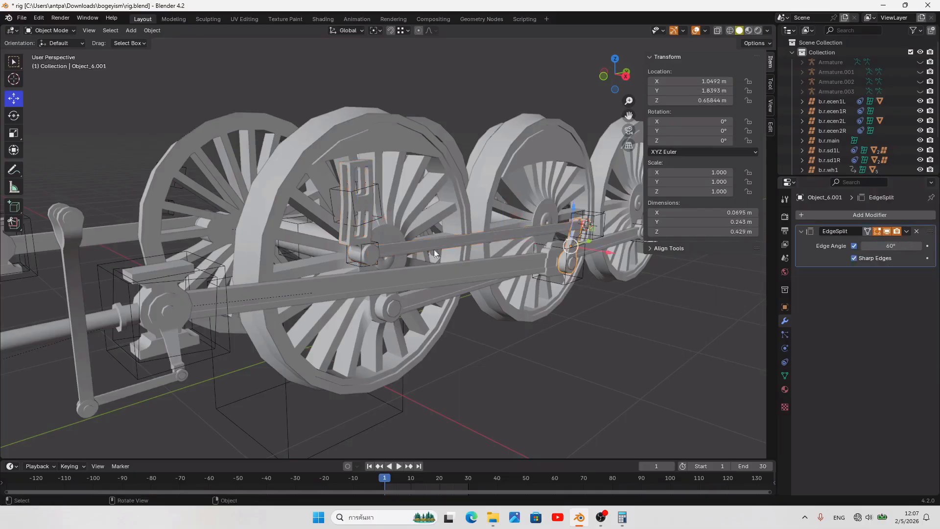
pyautogui.click(356, 238)
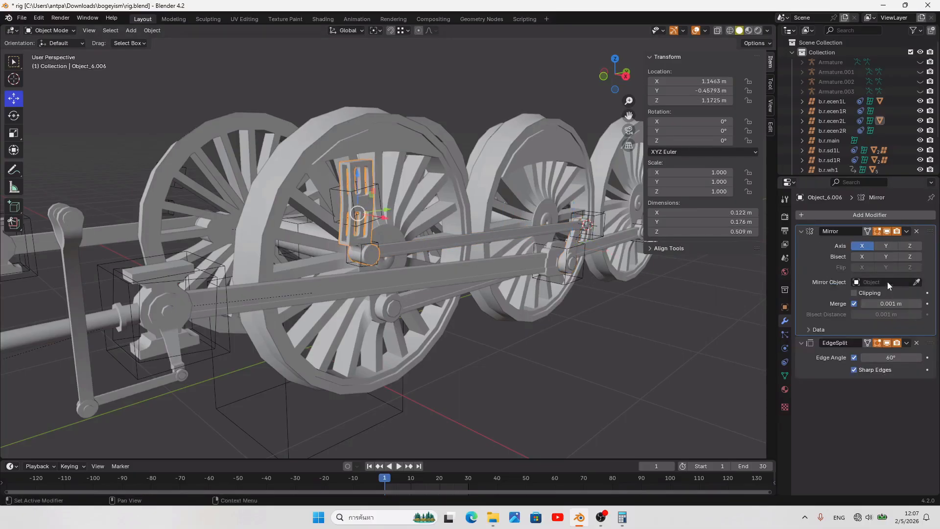
pyautogui.click(888, 282)
pyautogui.click(916, 282)
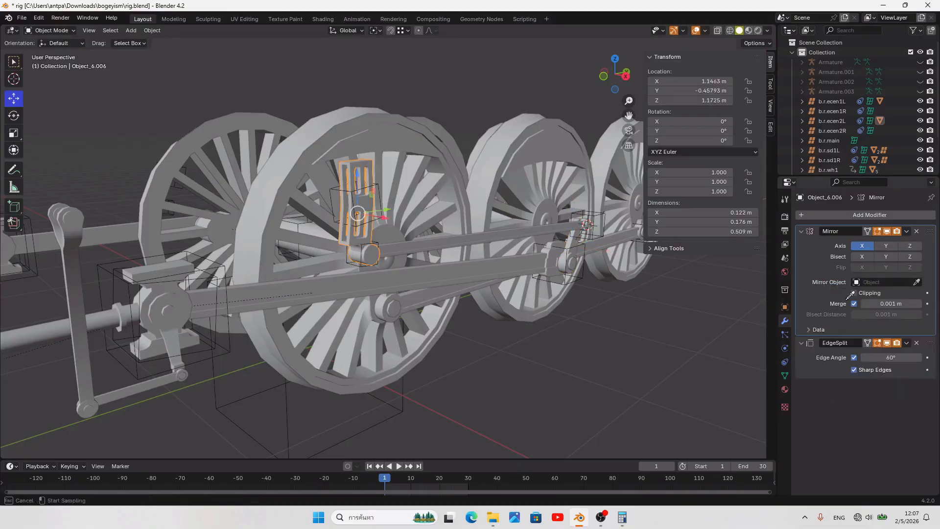
pyautogui.click(421, 396)
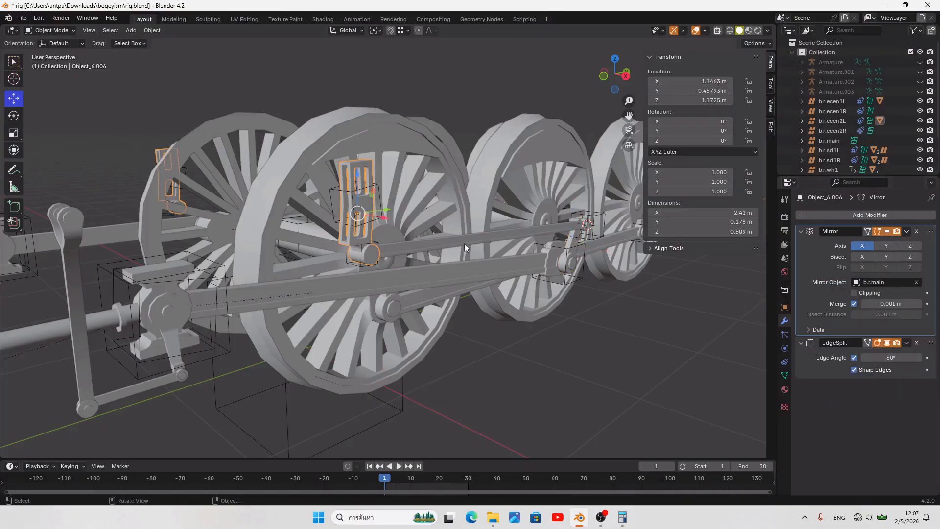
# Step: Copy the slotted link's modifiers to the eccentric rod Object_6.004 and the eccentric crank Object_6.001, and save the file
pyautogui.keyDown('shift'); pyautogui.click(464, 247); pyautogui.keyUp('shift')
pyautogui.keyDown('shift'); pyautogui.click(558, 265); pyautogui.keyUp('shift')
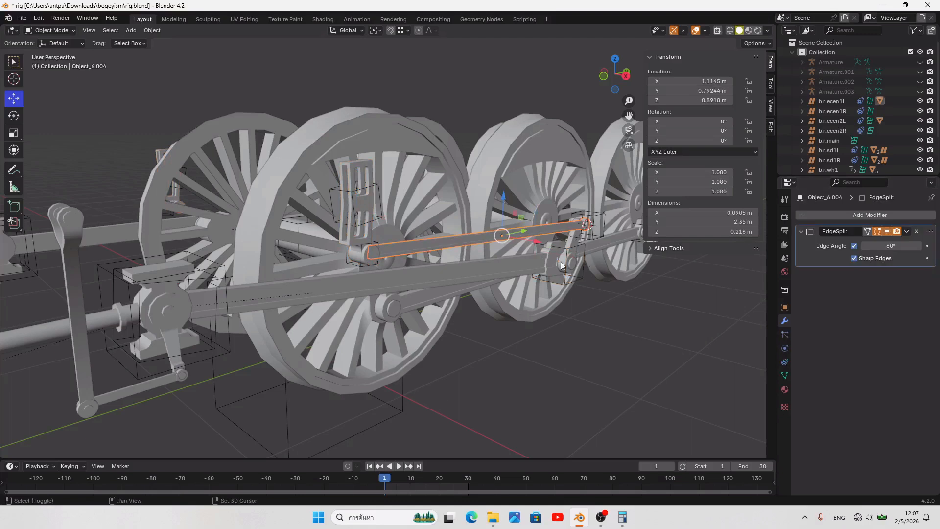
pyautogui.keyDown('shift'); pyautogui.click(354, 238); pyautogui.keyUp('shift')
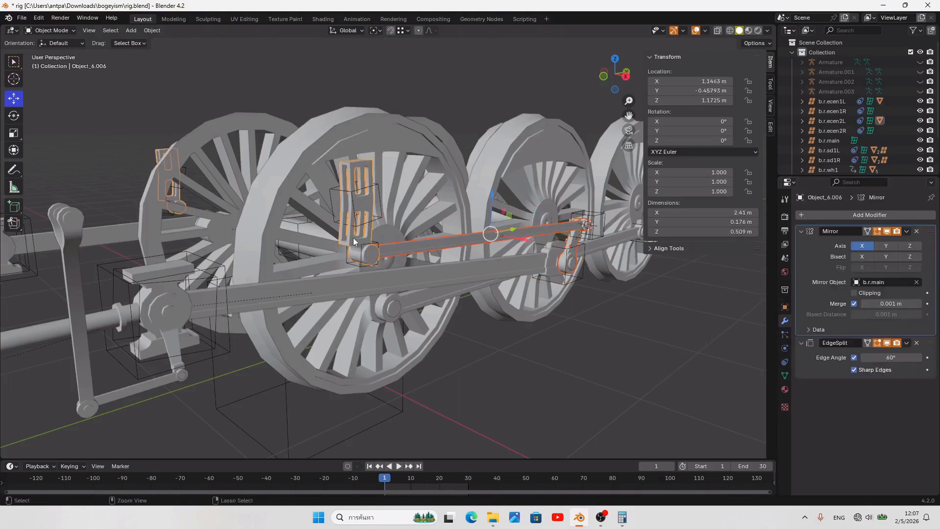
pyautogui.hotkey('ctrl', 'l')
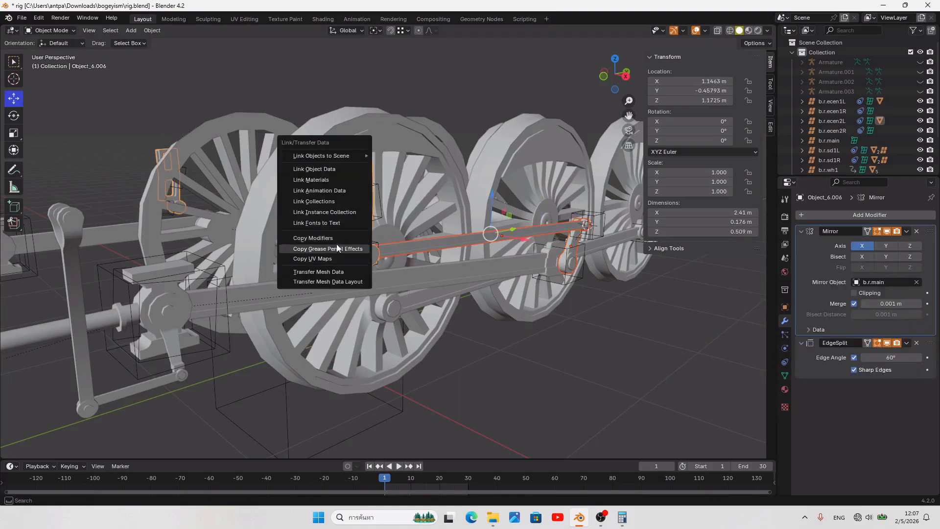
pyautogui.click(334, 238)
pyautogui.moveTo(333, 240)
pyautogui.mouseDown(button='middle')
pyautogui.moveTo(565, 261)
pyautogui.moveTo(582, 324)
pyautogui.moveTo(477, 304)
pyautogui.moveTo(325, 247)
pyautogui.mouseUp(button='middle')
pyautogui.hotkey('ctrl', 's')
# Step: Set the X rotation of the middle wheel control b.r.wh2 to -90°
pyautogui.click(320, 237)
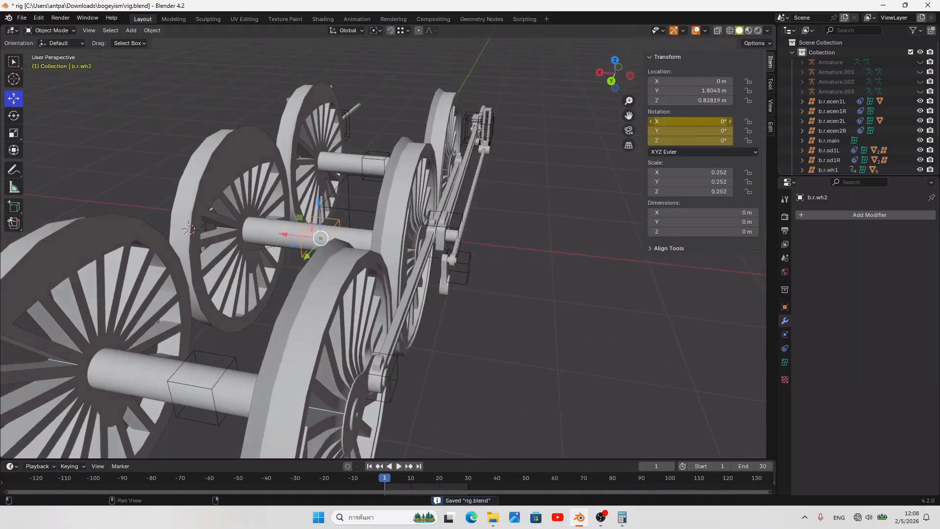
pyautogui.click(705, 122)
pyautogui.press('Return')
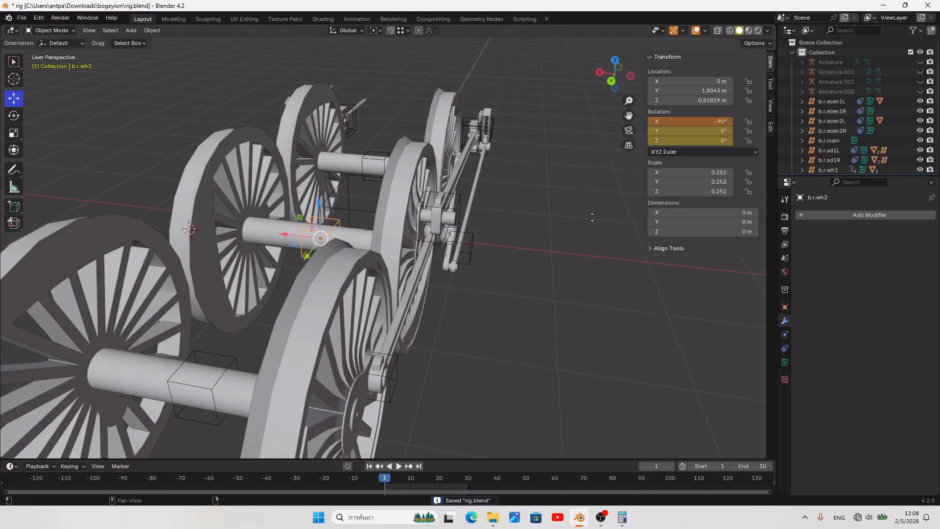
# Step: Isolate the slotted link, eccentric rod and eccentric crank in local view, shown from the top in wireframe
pyautogui.click(440, 267)
pyautogui.moveTo(452, 274); pyautogui.dragTo(589, 275, button='middle')
pyautogui.press('KP_Divide')
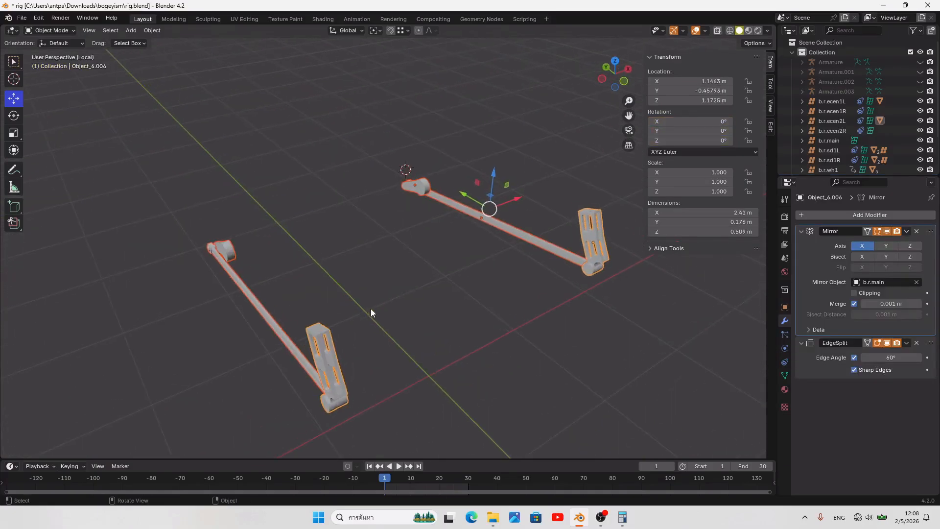
pyautogui.press('KP_7')
pyautogui.click(729, 30)
pyautogui.press('Tab')
pyautogui.press('Tab')
# Step: Apply the Mirror modifier on the slotted link, the eccentric rod and the eccentric crank
pyautogui.click(536, 384)
pyautogui.hotkey('ctrl', 'a')
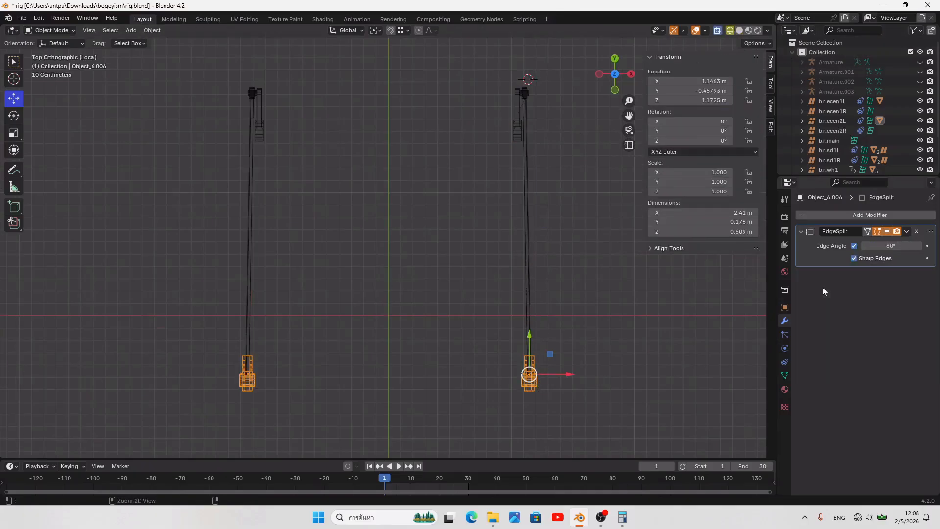
pyautogui.click(529, 203)
pyautogui.hotkey('ctrl', 'a')
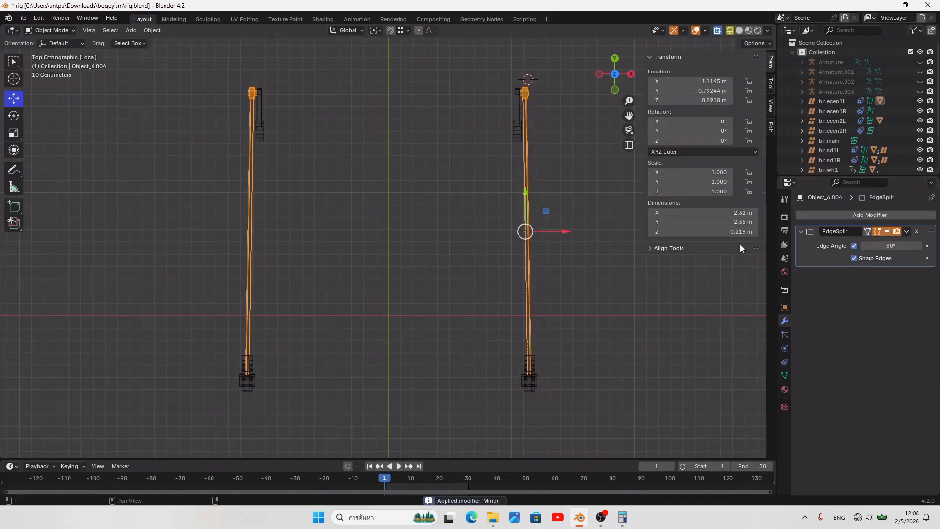
pyautogui.click(513, 116)
pyautogui.hotkey('ctrl', 'a')
# Step: Separate the mirrored-side geometry of all three parts into their own objects in Edit Mode
pyautogui.press('a')
pyautogui.press('Tab')
pyautogui.press('a')
pyautogui.scroll(-2, 398, 142)
pyautogui.click(78, 31)
pyautogui.moveTo(100, 64); pyautogui.dragTo(207, 45)
pyautogui.press('p')
pyautogui.click(390, 396)
pyautogui.press('Tab')
# Step: Clear the parents of the separated parts while keeping their transformation, and set their origins to geometry
pyautogui.hotkey('alt', 'p')
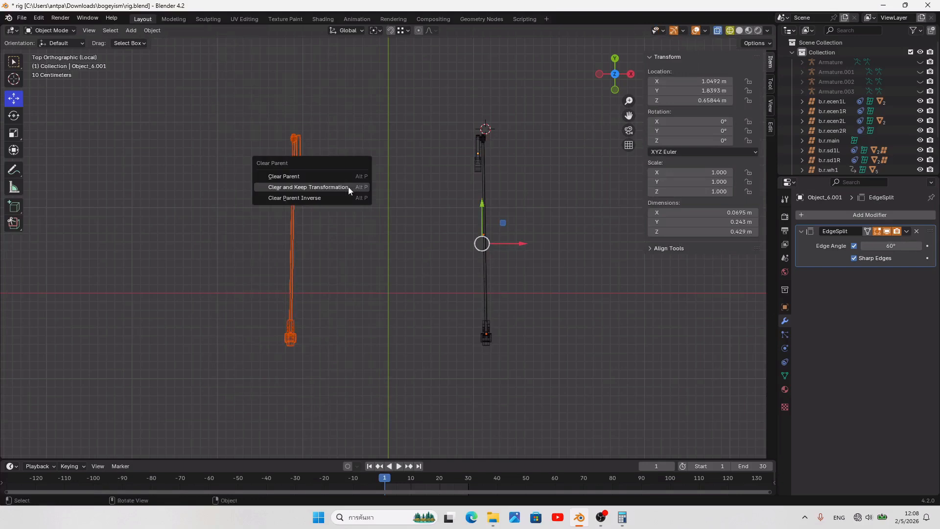
pyautogui.click(348, 186)
pyautogui.rightClick(348, 187)
pyautogui.moveTo(354, 188)
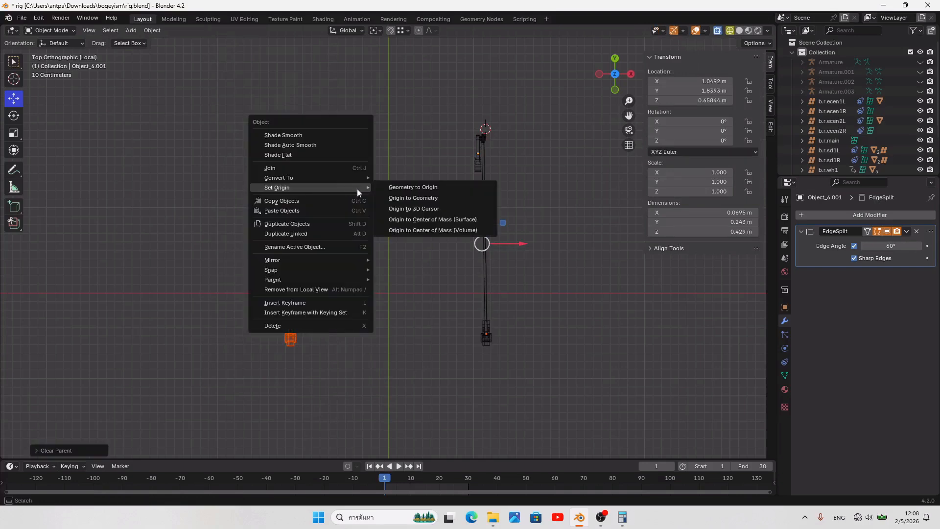
pyautogui.click(448, 197)
# Step: Set the origins of all six link parts to their geometry, apply their rotation and scale, and save the file
pyautogui.press('a')
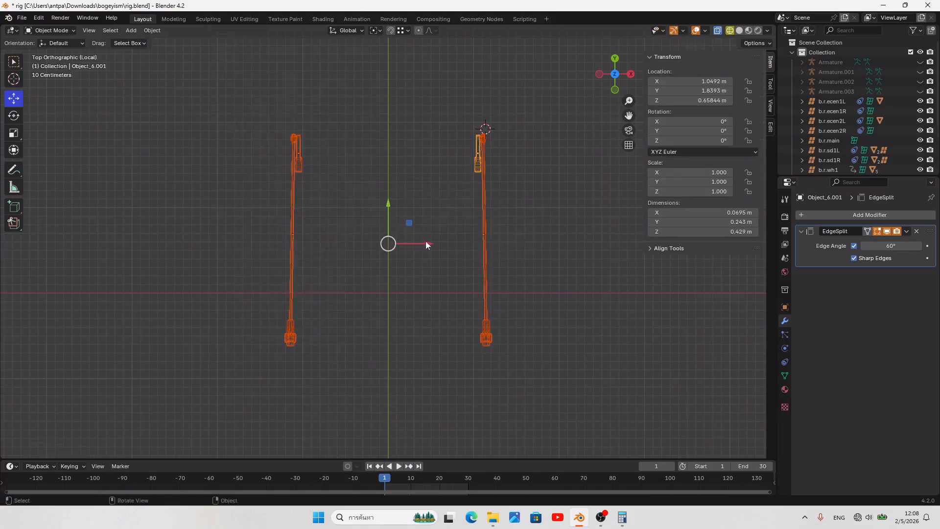
pyautogui.rightClick(388, 230)
pyautogui.moveTo(387, 229)
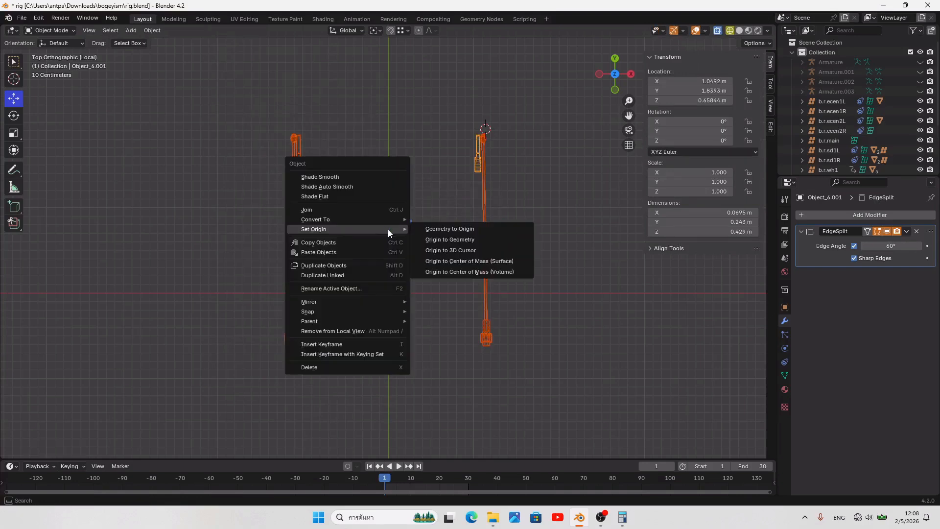
pyautogui.click(466, 240)
pyautogui.rightClick(466, 240)
pyautogui.hotkey('ctrl', 'a')
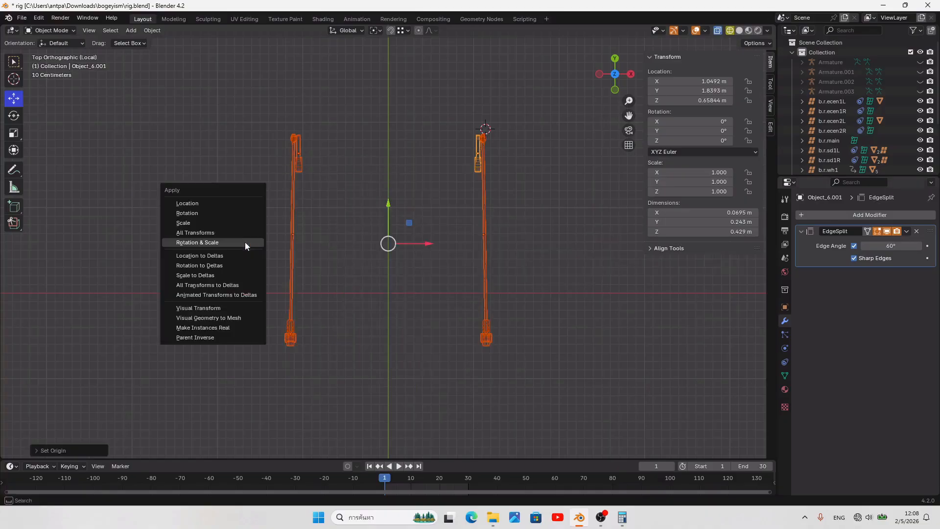
pyautogui.click(245, 242)
pyautogui.hotkey('ctrl', 's')
# Step: Move the 3D cursor to the world origin, exit local view, switch to solid shading and save the file
pyautogui.hotkey('alt', 'a')
pyautogui.moveTo(389, 395); pyautogui.dragTo(597, 197, button='middle')
pyautogui.hotkey('shift', 's')
pyautogui.click(427, 190)
pyautogui.press('KP_Divide')
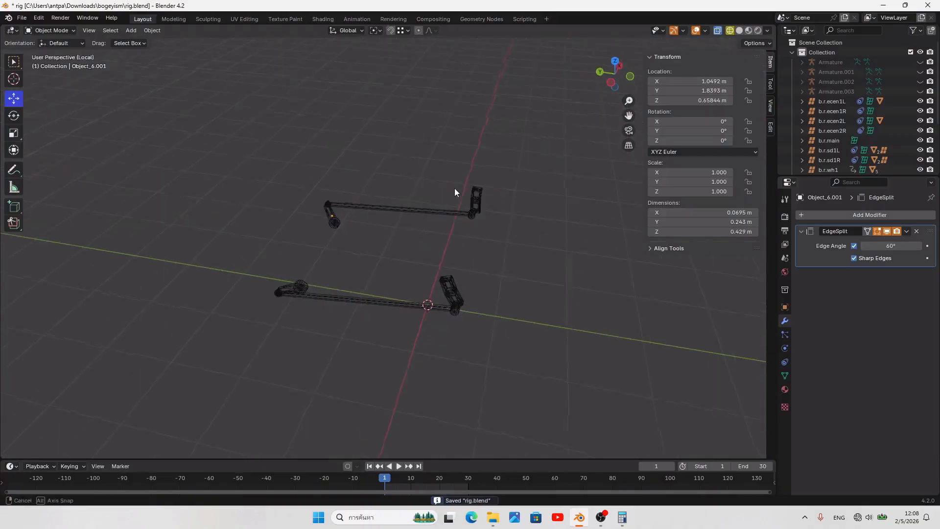
pyautogui.click(738, 30)
pyautogui.moveTo(543, 274); pyautogui.dragTo(625, 243, button='middle')
pyautogui.scroll(4, 587, 294)
pyautogui.hotkey('ctrl', 's')
# Step: Parent the mirrored slotted link Object_6.010 to the lattice b.r.ecen2R as an object
pyautogui.moveTo(441, 333)
pyautogui.mouseDown(button='middle')
pyautogui.moveTo(400, 342)
pyautogui.moveTo(466, 323)
pyautogui.moveTo(521, 269)
pyautogui.mouseUp(button='middle')
pyautogui.scroll(3, 400, 338)
pyautogui.click(435, 333)
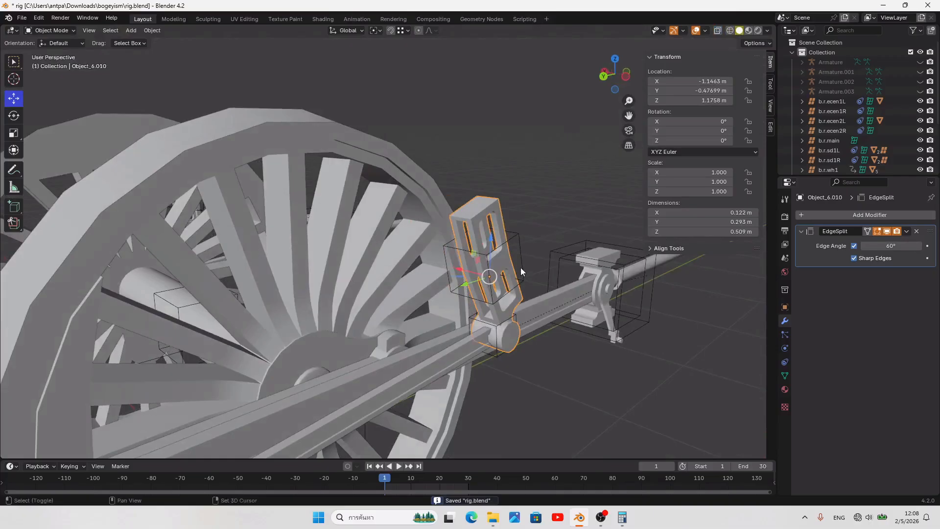
pyautogui.keyDown('shift'); pyautogui.click(518, 260); pyautogui.keyUp('shift')
pyautogui.hotkey('ctrl', 'p')
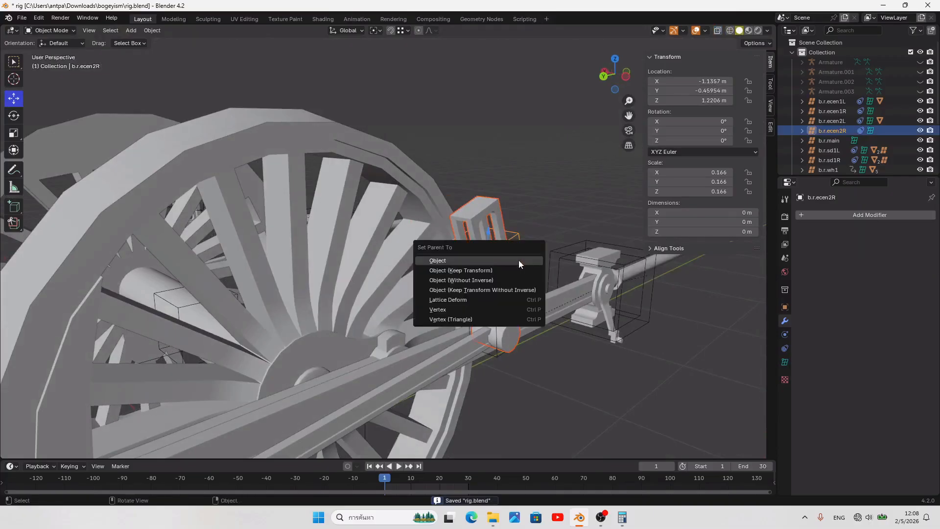
pyautogui.click(519, 260)
# Step: Parent the mirrored eccentric rod to the lattice b.r.ecen1R as an object
pyautogui.click(452, 360)
pyautogui.keyDown('shift'); pyautogui.click(492, 359); pyautogui.keyUp('shift')
pyautogui.moveTo(492, 360); pyautogui.dragTo(513, 330, button='middle')
pyautogui.hotkey('ctrl', 'p')
pyautogui.click(504, 293)
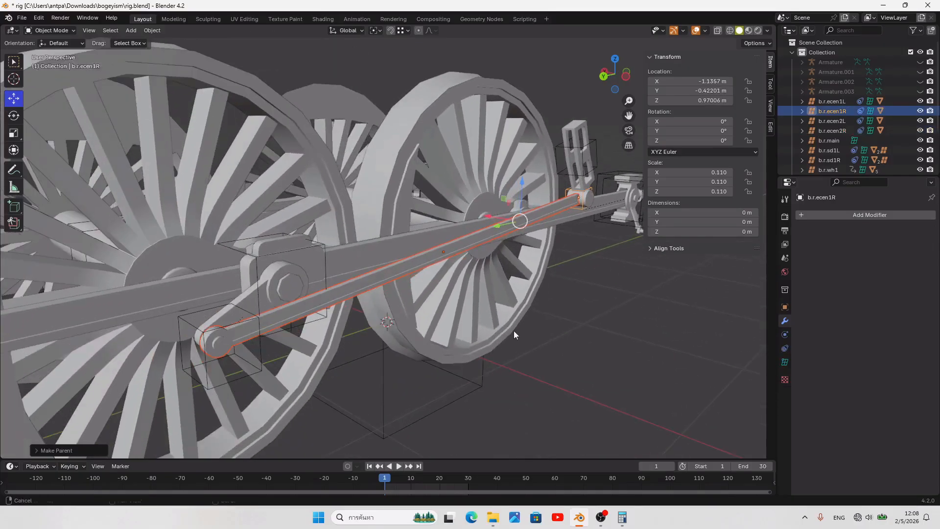
# Step: Parent the mirrored eccentric crank to the lattice b.r.ecenR as an object and save the file
pyautogui.keyDown('shift'); pyautogui.click(242, 323); pyautogui.keyUp('shift')
pyautogui.hotkey('ctrl', 'p')
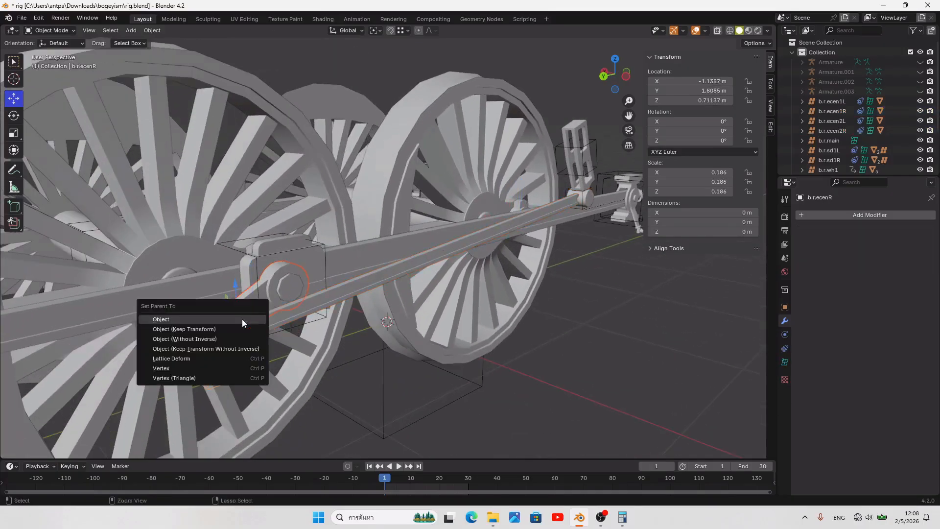
pyautogui.click(242, 319)
pyautogui.hotkey('ctrl', 's')
# Step: Play the animation in a perspective view of the whole wheelset and examine how the linkage moves
pyautogui.scroll(-4, 536, 393)
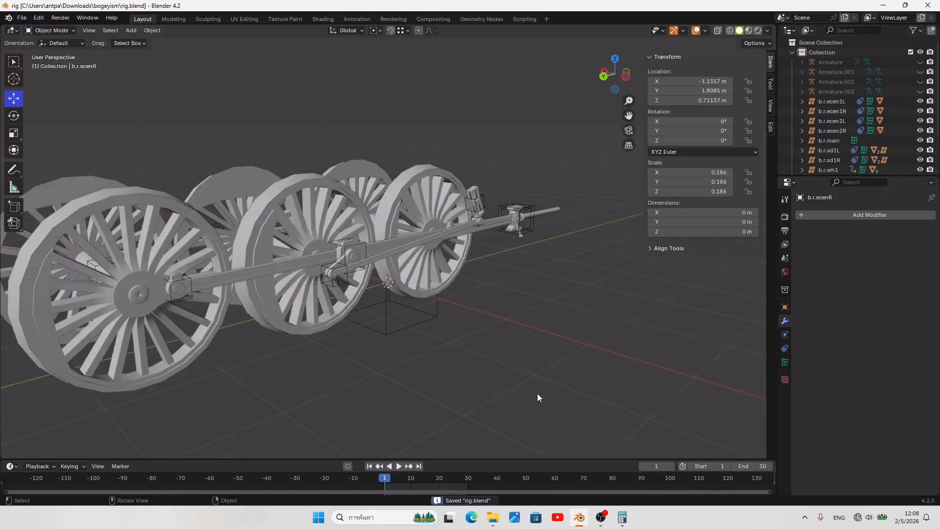
pyautogui.press('KP_3')
pyautogui.press('Home')
pyautogui.moveTo(469, 389); pyautogui.dragTo(467, 357, button='middle')
pyautogui.scroll(2, 467, 357)
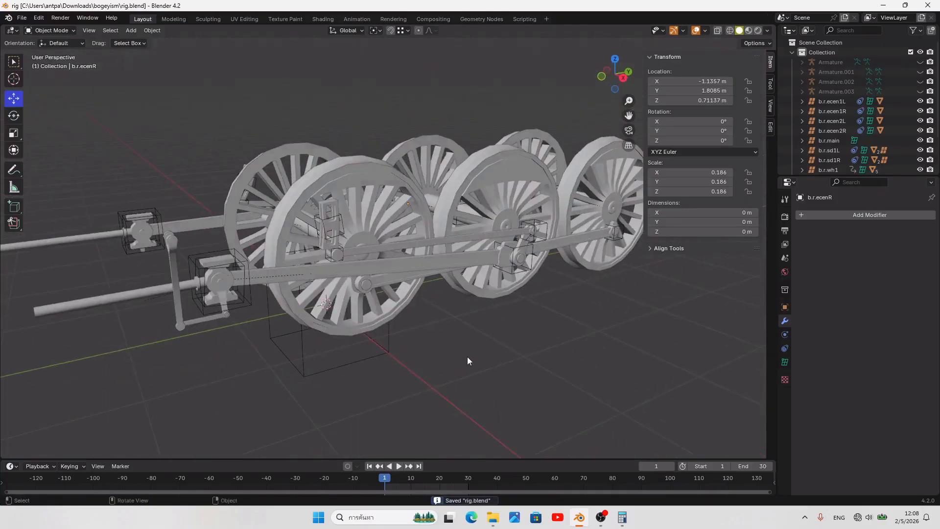
pyautogui.scroll(-2, 467, 360)
pyautogui.click(398, 466)
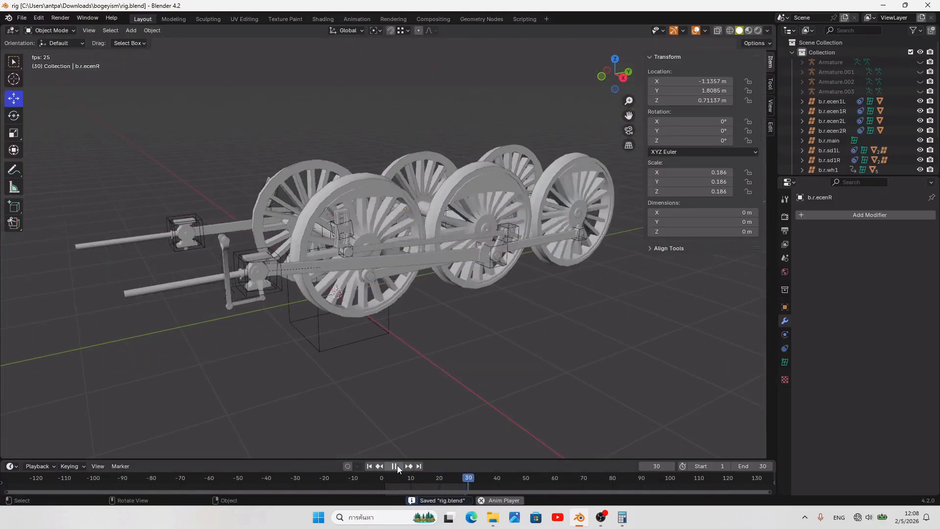
# Step: Stop the animation playback and return the timeline to frame 1
pyautogui.moveTo(390, 348); pyautogui.dragTo(422, 352, button='middle')
pyautogui.scroll(1, 407, 353)
pyautogui.click(389, 468)
pyautogui.click(367, 466)
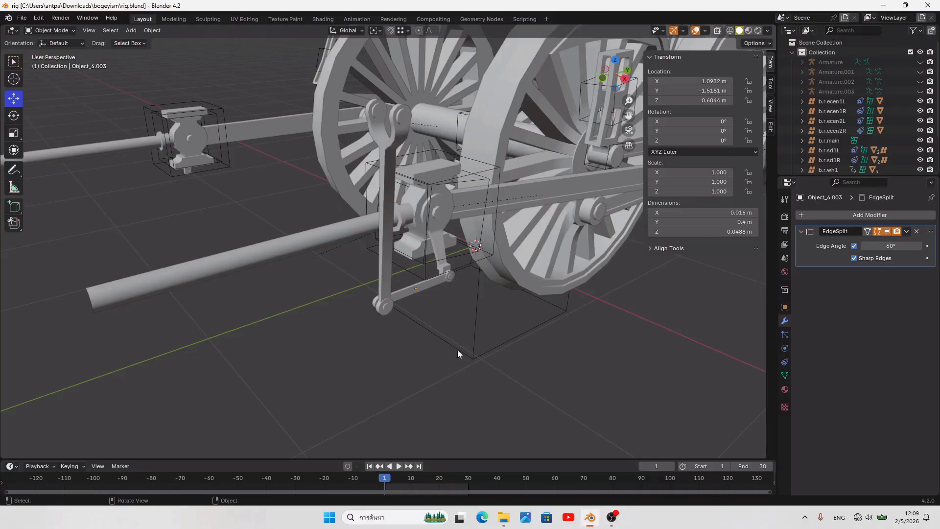
# Step: Snap the 3D cursor to the pin on the crosshead arm Object_6.002 where the short horizontal link attaches
pyautogui.moveTo(457, 350); pyautogui.dragTo(318, 169, button='middle')
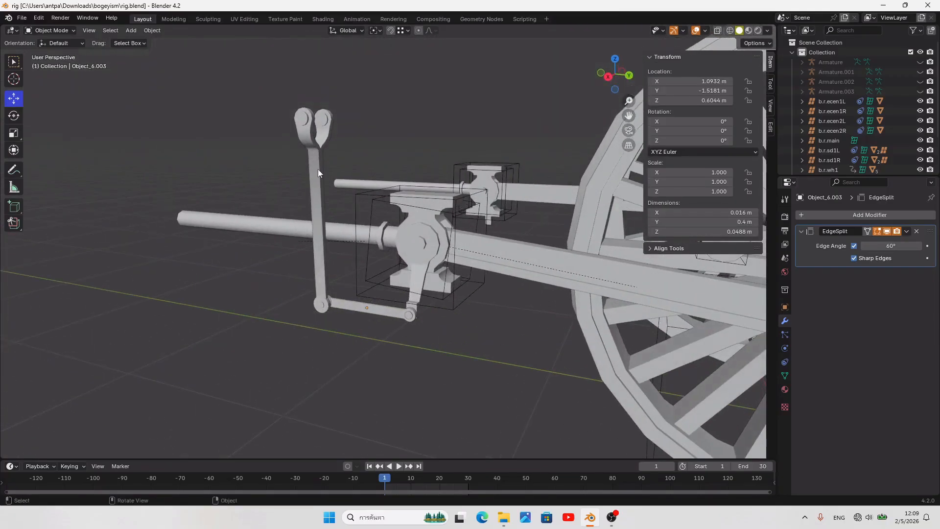
pyautogui.moveTo(327, 256); pyautogui.dragTo(301, 136, button='middle')
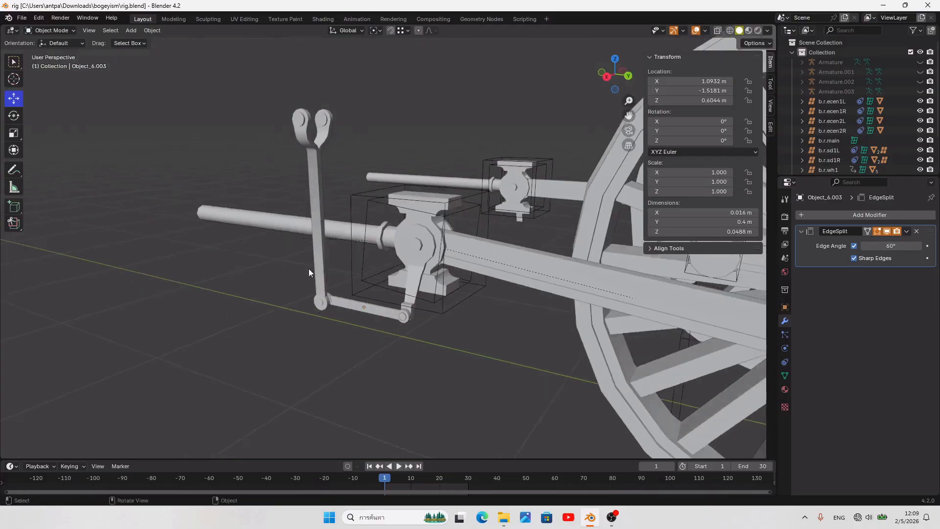
pyautogui.scroll(8, 403, 299)
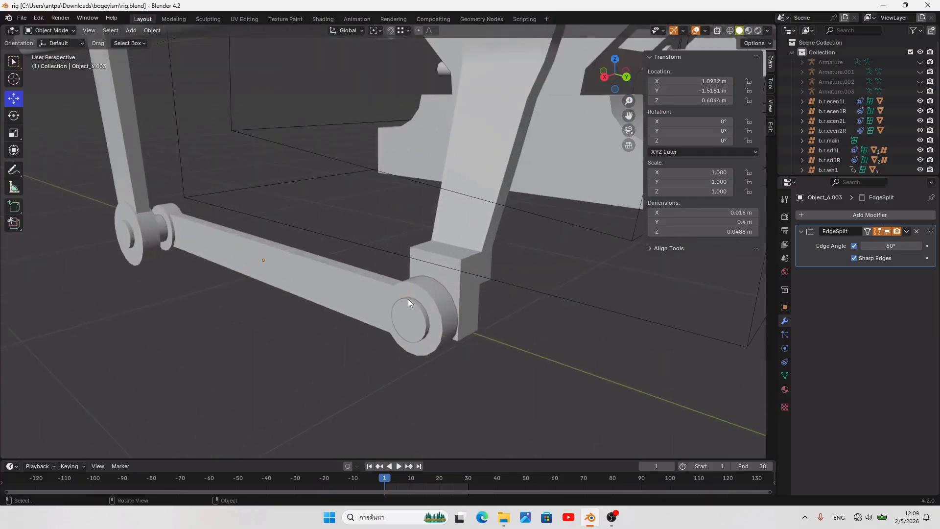
pyautogui.click(399, 307)
pyautogui.press('Tab')
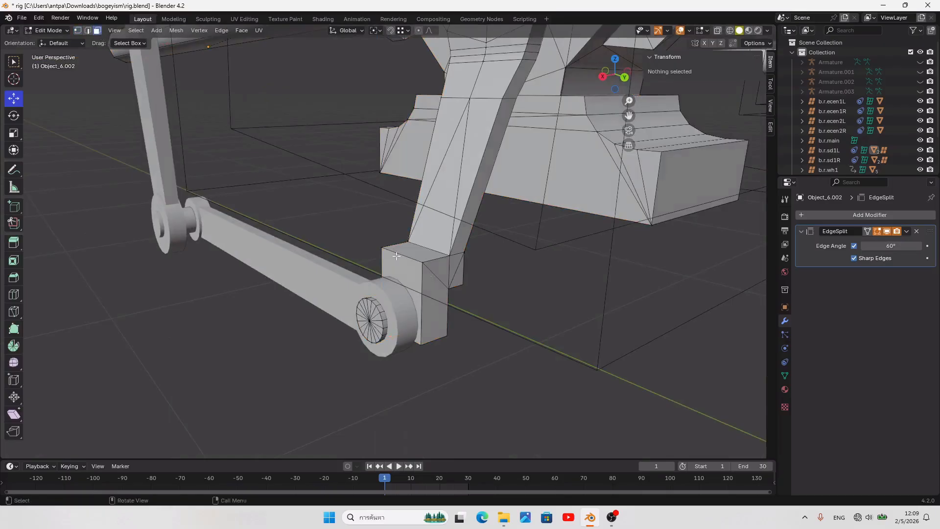
pyautogui.keyDown('alt'); pyautogui.click(388, 305); pyautogui.keyUp('alt')
pyautogui.hotkey('shift', 's')
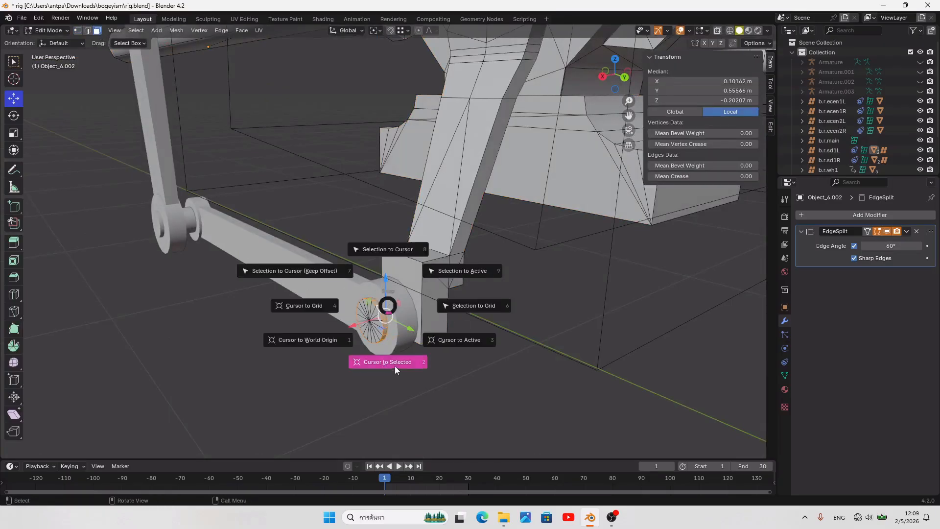
pyautogui.click(395, 365)
pyautogui.press('Tab')
# Step: Add a lattice at the 3D cursor in the main Collection and scale it to 0.057
pyautogui.press('KP_3')
pyautogui.click(805, 54)
pyautogui.keyDown('shift'); pyautogui.moveTo(450, 261); pyautogui.dragTo(278, 292, button='middle'); pyautogui.keyUp('shift')
pyautogui.hotkey('shift', 'a')
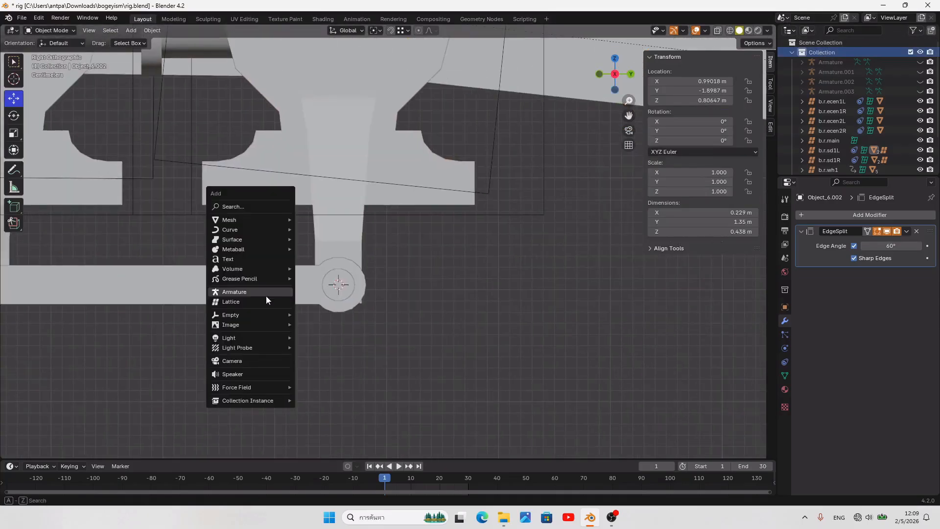
pyautogui.click(239, 302)
pyautogui.press('s')
pyautogui.click(334, 312)
pyautogui.press('s')
pyautogui.click(405, 316)
# Step: Move the new lattice outward along X to 1.1322 m so it sits beside the crosshead arm's pin
pyautogui.moveTo(407, 319); pyautogui.dragTo(474, 289, button='middle')
pyautogui.scroll(4, 504, 343)
pyautogui.press('KP_7')
pyautogui.scroll(-8, 500, 315)
pyautogui.scroll(2, 467, 284)
pyautogui.moveTo(430, 231); pyautogui.dragTo(441, 226)
pyautogui.moveTo(442, 227); pyautogui.dragTo(395, 331, button='middle')
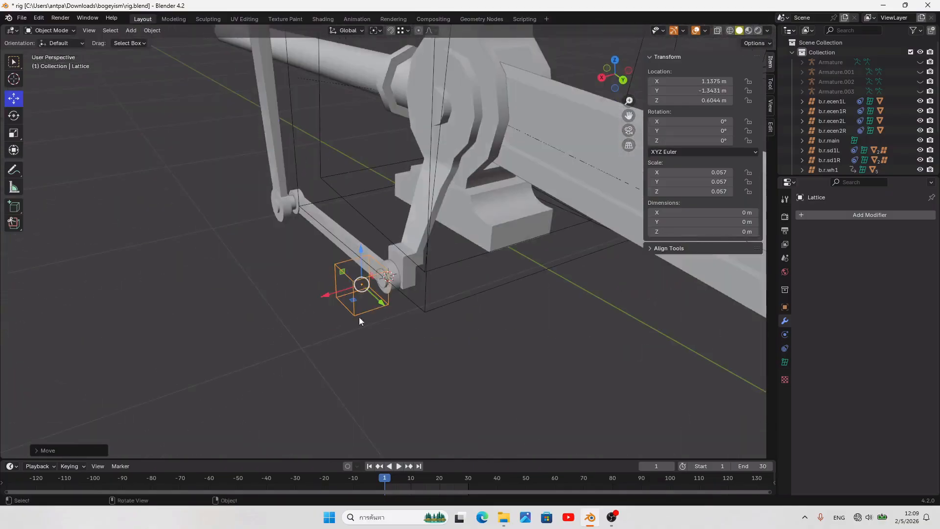
pyautogui.moveTo(327, 294); pyautogui.dragTo(334, 295)
# Step: Snap the 3D cursor to the lower pin of the vertical combination lever Object_6.005
pyautogui.moveTo(274, 333); pyautogui.dragTo(434, 313, button='middle')
pyautogui.click(253, 358)
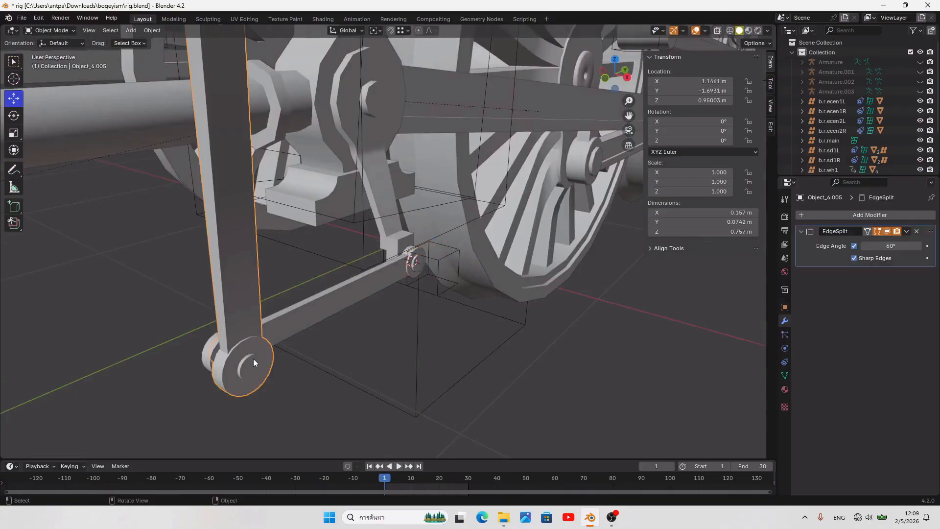
pyautogui.press('Tab')
pyautogui.keyDown('alt'); pyautogui.click(246, 359); pyautogui.keyUp('alt')
pyautogui.keyDown('alt'); pyautogui.click(245, 360); pyautogui.keyUp('alt')
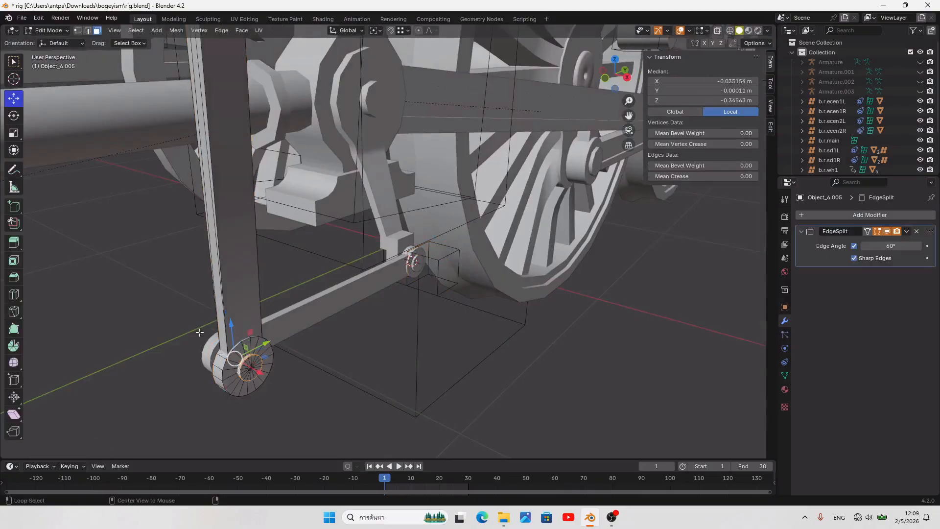
pyautogui.press('Tab')
pyautogui.press('KP_3')
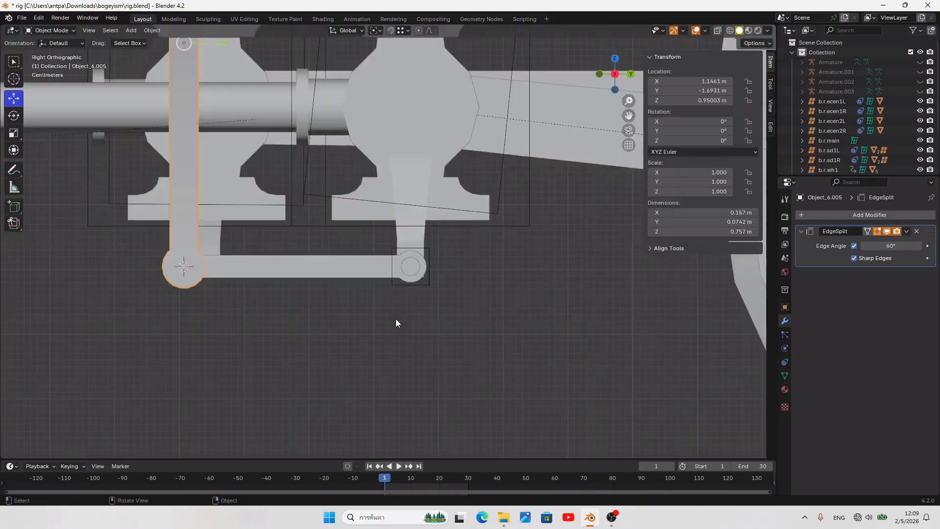
# Step: Rename the lattice at the crosshead arm's pin as b.r.rxL and save the file
pyautogui.click(428, 285)
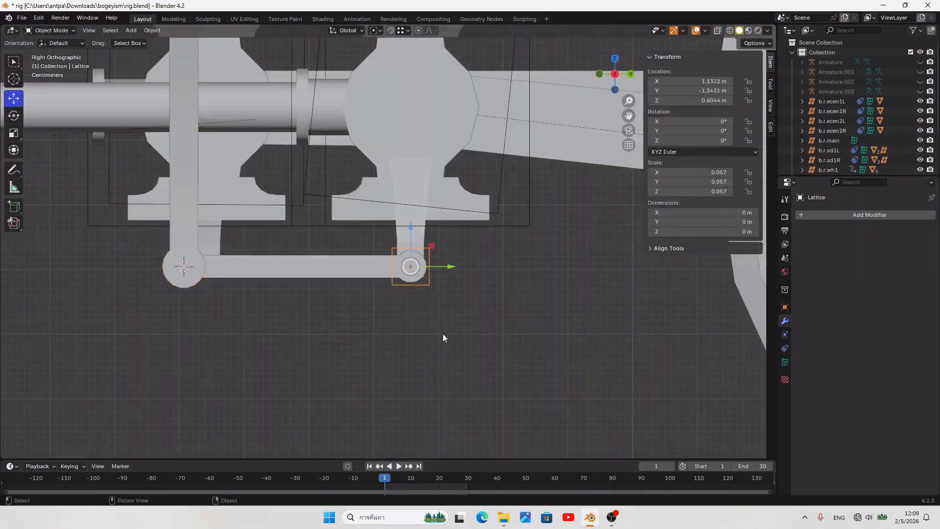
pyautogui.click(785, 307)
pyautogui.click(848, 210)
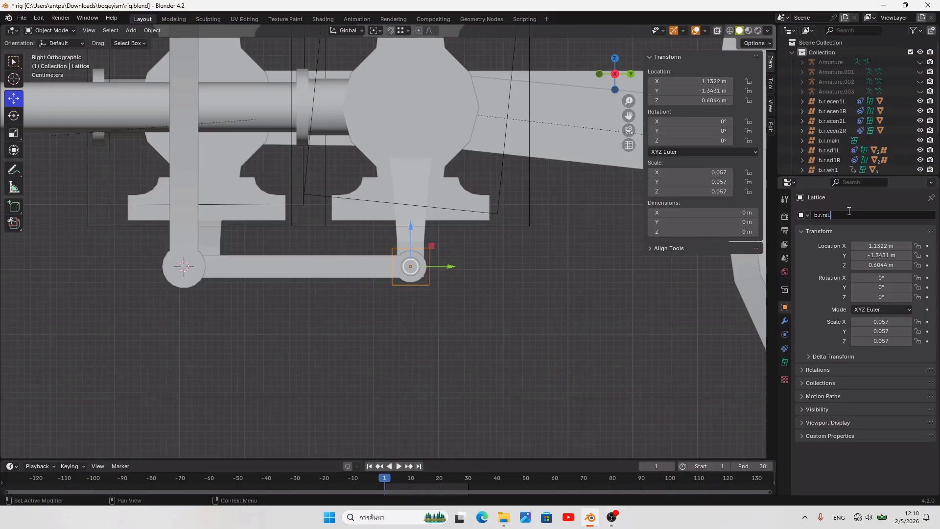
pyautogui.write('b.r.rxL')
pyautogui.press('Return')
pyautogui.hotkey('ctrl', 's')
# Step: Duplicate the lattice b.r.rxL and snap the copy to the cursor at the vertical lever's lower pin, keeping X locked
pyautogui.moveTo(263, 382); pyautogui.dragTo(327, 390, button='middle')
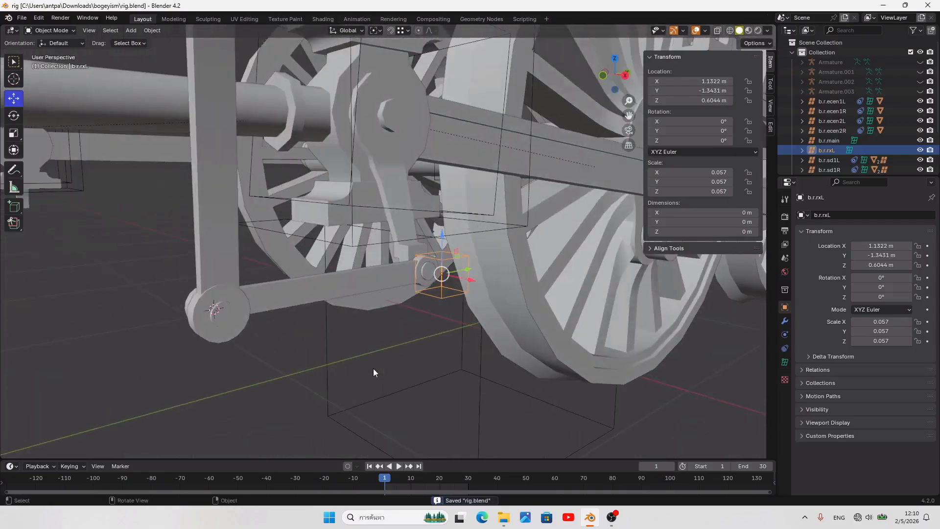
pyautogui.press('KP_3')
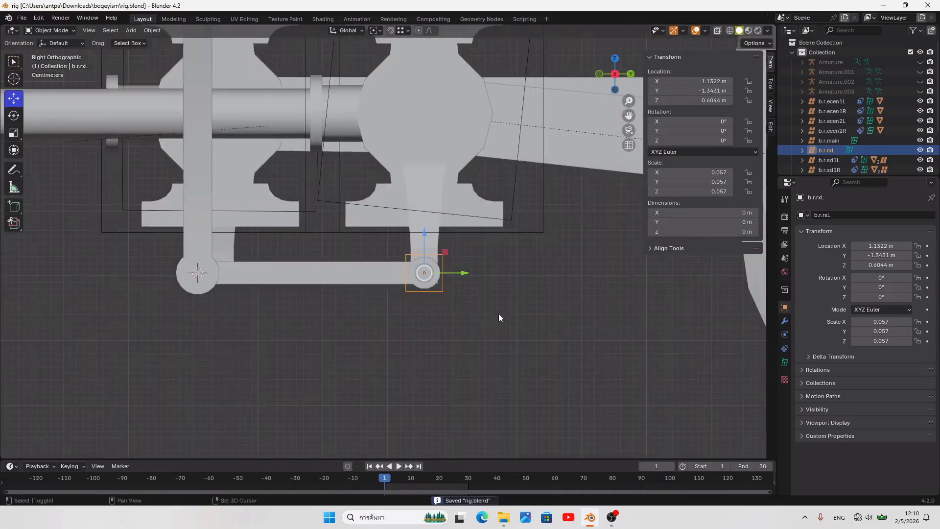
pyautogui.hotkey('shift', 'd')
pyautogui.press('Escape')
pyautogui.click(747, 81)
pyautogui.hotkey('shift', 's')
pyautogui.click(455, 216)
pyautogui.keyDown('shift'); pyautogui.moveTo(452, 216); pyautogui.dragTo(544, 246, button='middle'); pyautogui.keyUp('shift')
pyautogui.click(749, 82)
# Step: Scale the duplicated lattice to 0.076 around the lever's lower pin and save the file
pyautogui.keyDown('shift'); pyautogui.moveTo(435, 320); pyautogui.dragTo(410, 446, button='middle'); pyautogui.keyUp('shift')
pyautogui.keyDown('shift'); pyautogui.moveTo(302, 283); pyautogui.dragTo(357, 411, button='middle'); pyautogui.keyUp('shift')
pyautogui.press('s')
pyautogui.click(380, 416)
pyautogui.hotkey('ctrl', 's')
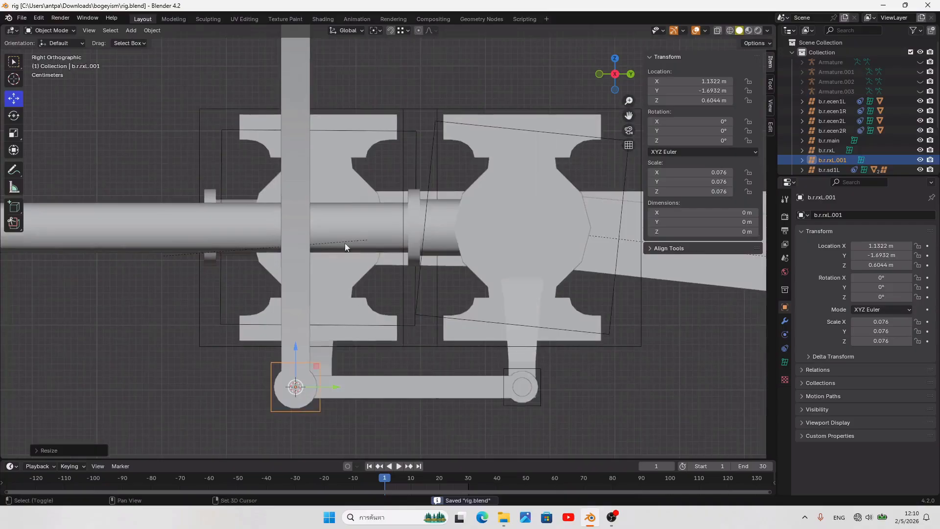
# Step: Snap the 3D cursor to the upper pivot of the vertical lever Object_6.005
pyautogui.keyDown('shift'); pyautogui.moveTo(340, 215); pyautogui.dragTo(357, 455, button='middle'); pyautogui.keyUp('shift')
pyautogui.click(310, 205)
pyautogui.moveTo(310, 205); pyautogui.dragTo(380, 231, button='middle')
pyautogui.press('Tab')
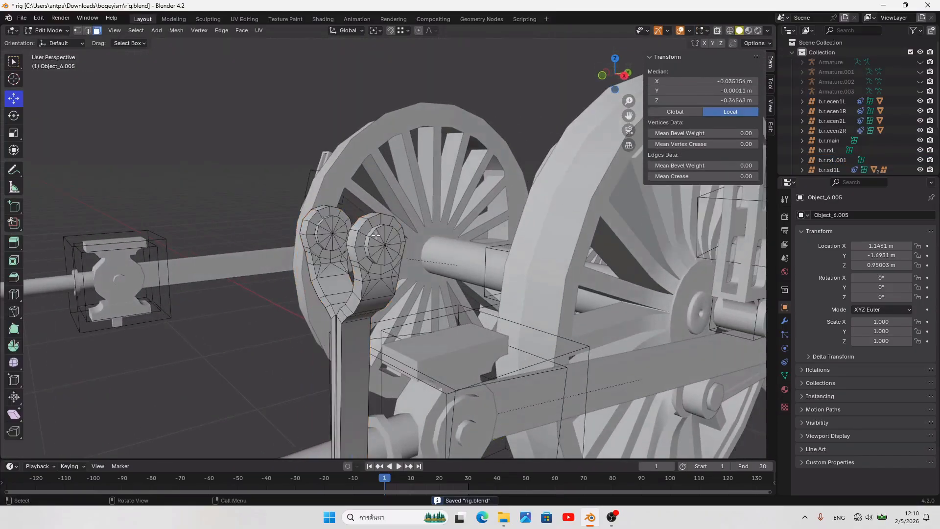
pyautogui.keyDown('alt'); pyautogui.click(369, 235); pyautogui.keyUp('alt')
pyautogui.hotkey('shift', 's')
pyautogui.click(374, 291)
pyautogui.press('KP_3')
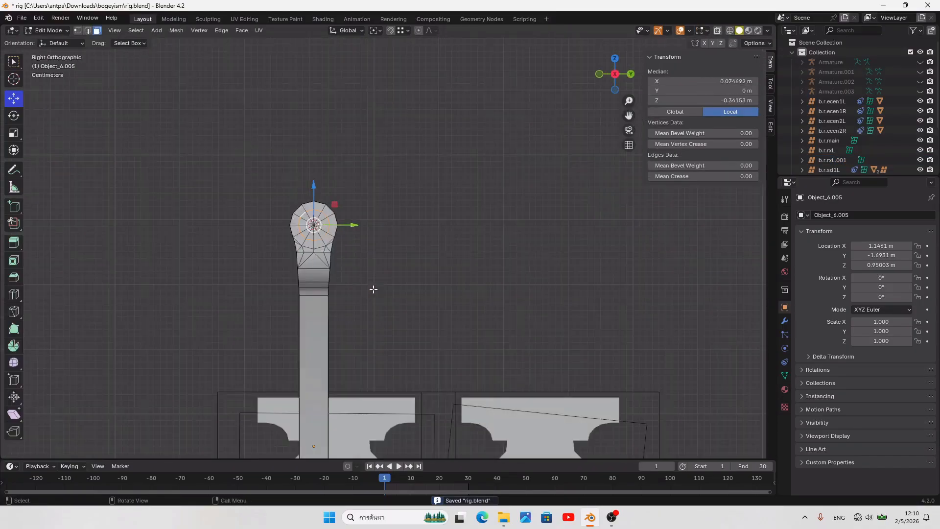
pyautogui.press('Tab')
# Step: Duplicate the lower lattice b.r.rxL.001 and snap the copy to the lever's upper pivot, keeping X locked at 1.1322 m
pyautogui.scroll(-5, 374, 289)
pyautogui.keyDown('shift'); pyautogui.moveTo(373, 289); pyautogui.dragTo(379, 239, button='middle'); pyautogui.keyUp('shift')
pyautogui.click(370, 387)
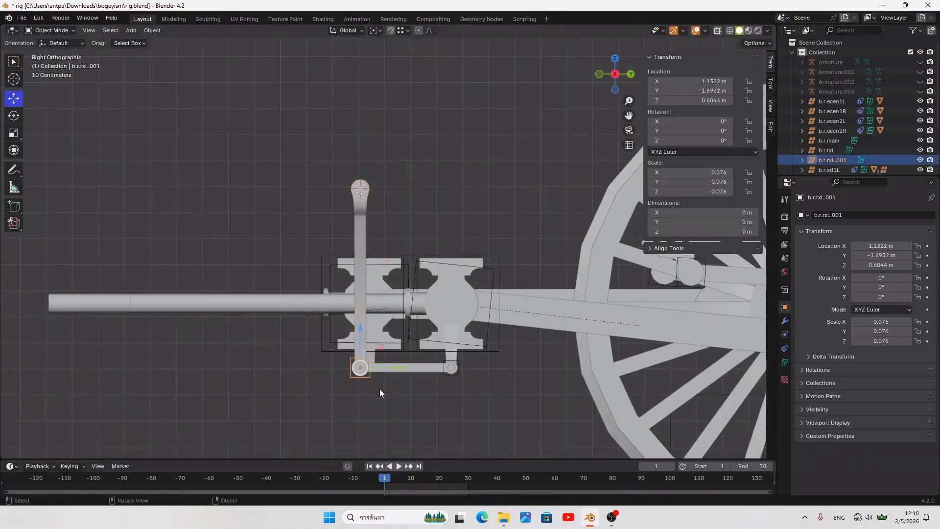
pyautogui.hotkey('shift', 'd')
pyautogui.rightClick(380, 390)
pyautogui.hotkey('shift', 's')
pyautogui.click(563, 136)
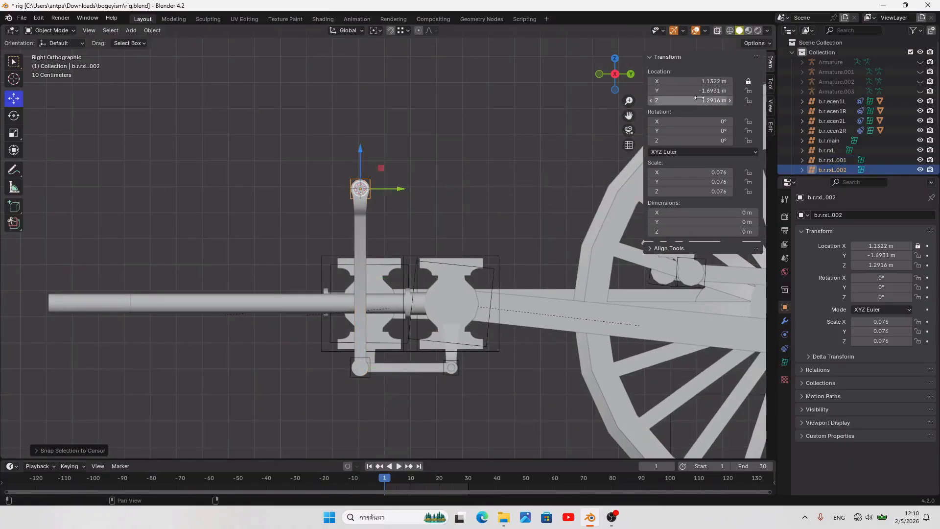
pyautogui.click(748, 81)
pyautogui.scroll(5, 387, 242)
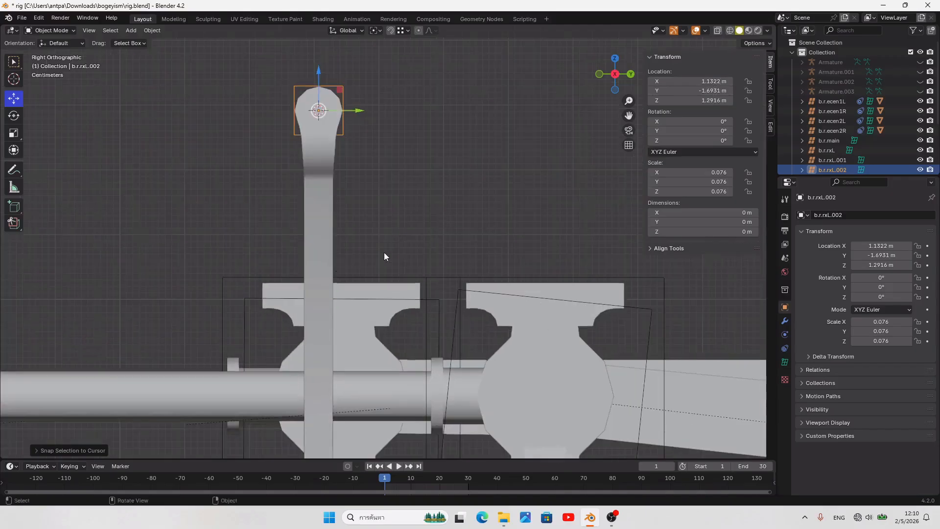
pyautogui.hotkey('shift', 's')
pyautogui.rightClick(394, 227)
pyautogui.keyDown('shift'); pyautogui.moveTo(374, 225); pyautogui.dragTo(335, 167, button='middle'); pyautogui.keyUp('shift')
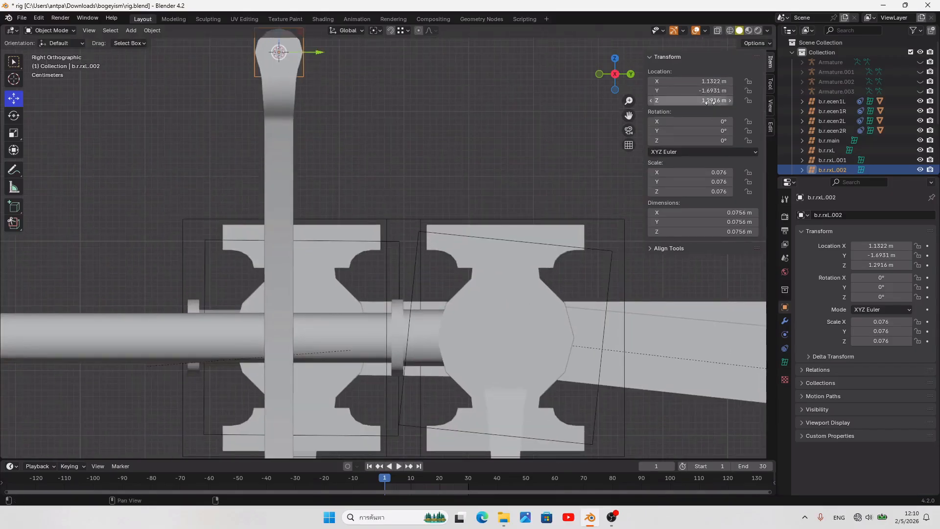
pyautogui.keyDown('shift'); pyautogui.moveTo(376, 331); pyautogui.dragTo(365, 232, button='middle'); pyautogui.keyUp('shift')
pyautogui.click(285, 423)
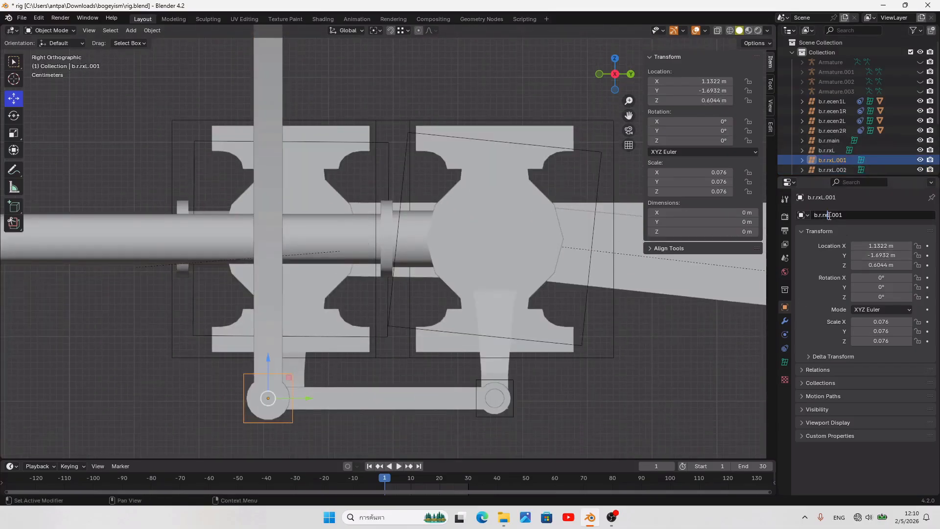
pyautogui.click(871, 224)
pyautogui.write('b.r.rx1R')
pyautogui.press('Return')
pyautogui.keyDown('shift'); pyautogui.moveTo(363, 176); pyautogui.dragTo(369, 353, button='middle'); pyautogui.keyUp('shift')
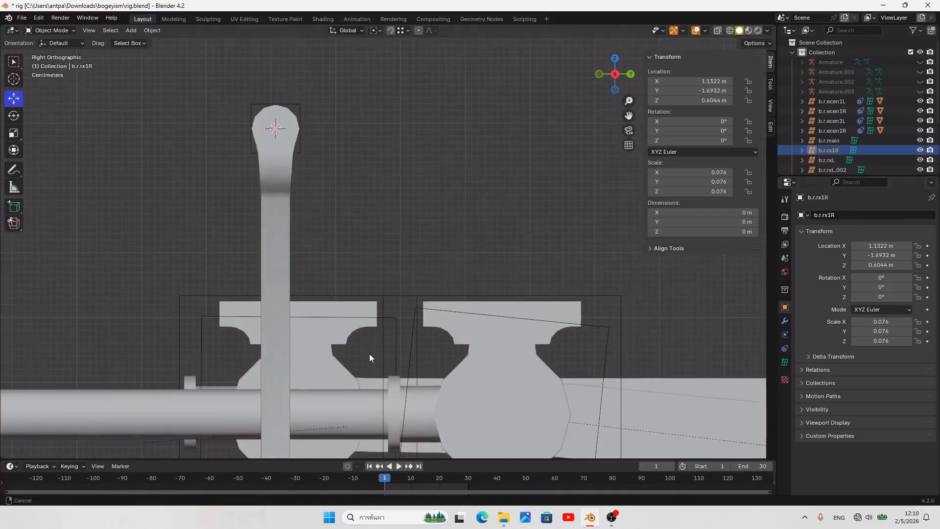
pyautogui.click(305, 152)
pyautogui.click(513, 269)
pyautogui.hotkey('ctrl', 'z')
pyautogui.keyDown('shift'); pyautogui.moveTo(492, 268); pyautogui.dragTo(488, 133, button='middle'); pyautogui.keyUp('shift')
pyautogui.hotkey('ctrl', 'z')
# Step: Rename the lattice at the lever's lower pin as b.r.rx1L and the one at its upper pivot as b.r.rx2L
pyautogui.click(829, 215)
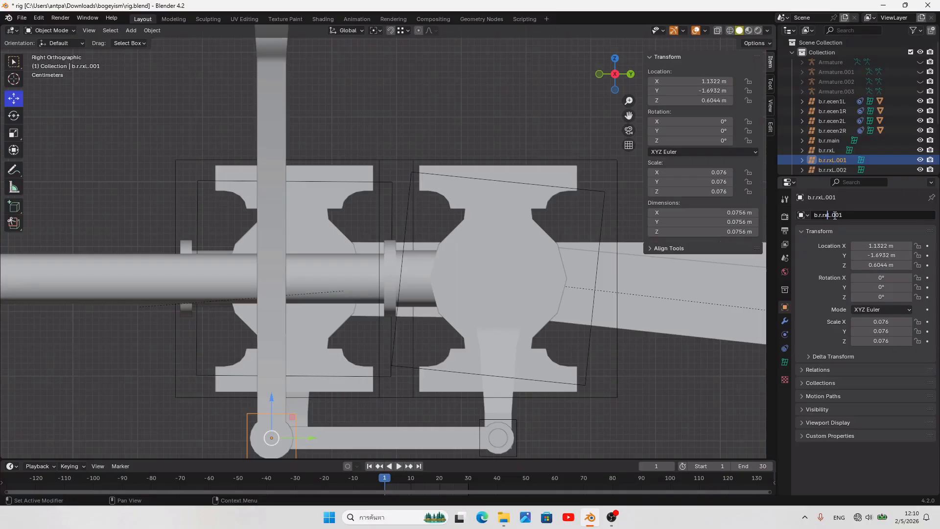
pyautogui.press('BackSpace')
pyautogui.press('Return')
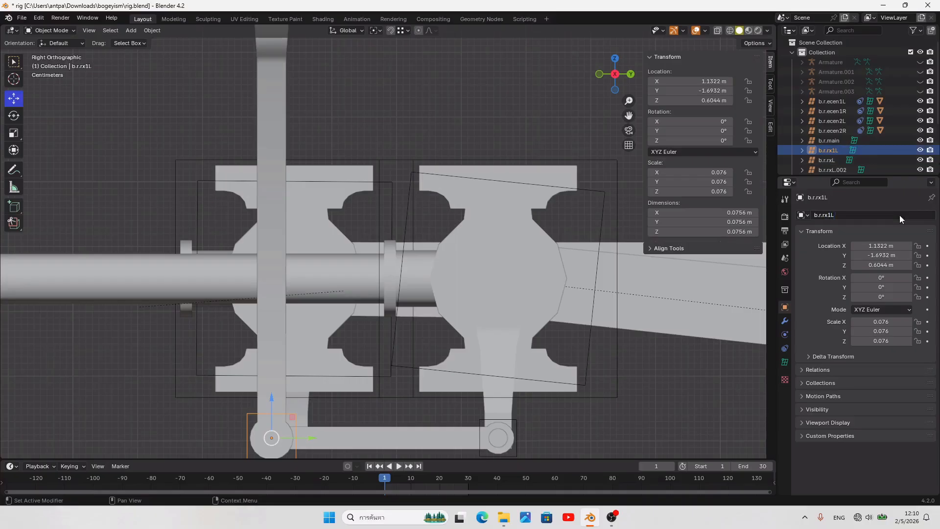
pyautogui.scroll(-2, 344, 198)
pyautogui.click(336, 125)
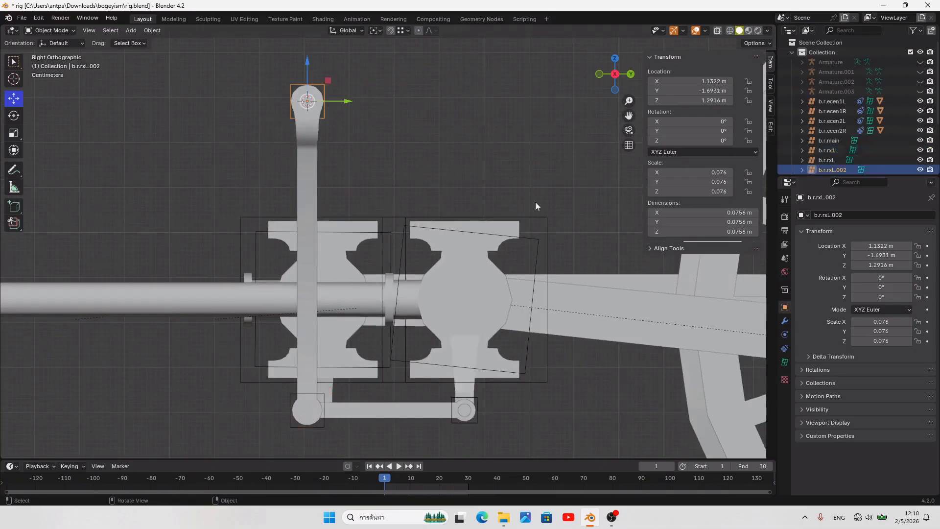
pyautogui.click(828, 221)
pyautogui.press('Return')
# Step: Snap the 3D cursor to the lattice b.r.rx2L and add an armature there
pyautogui.hotkey('shift', 's')
pyautogui.click(403, 271)
pyautogui.keyDown('shift'); pyautogui.moveTo(369, 151); pyautogui.dragTo(380, 190, button='middle'); pyautogui.keyUp('shift')
pyautogui.hotkey('shift', 'a')
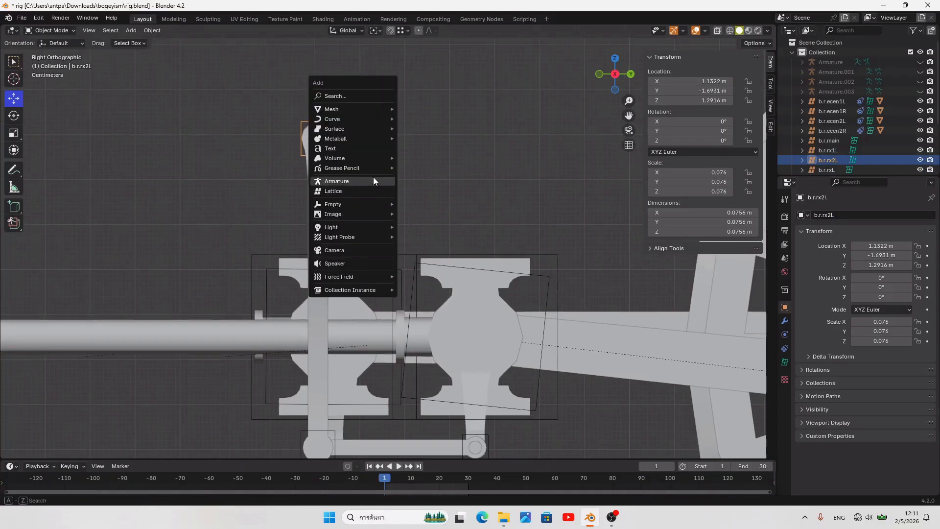
pyautogui.click(375, 179)
# Step: Snap the 3D cursor to the lattice b.r.rx1L and snap the new bone's tail onto it
pyautogui.scroll(-2, 374, 177)
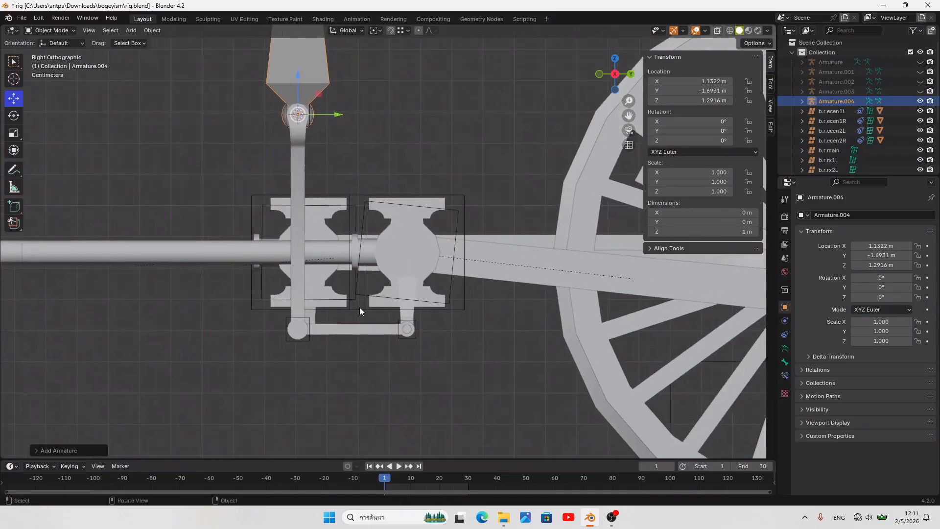
pyautogui.click(303, 340)
pyautogui.hotkey('shift', 's')
pyautogui.click(313, 392)
pyautogui.scroll(-2, 318, 337)
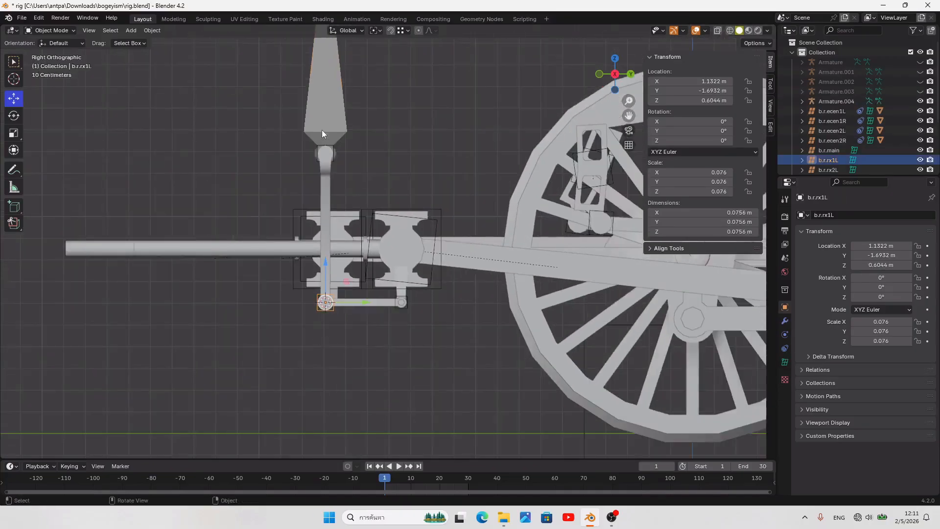
pyautogui.click(322, 145)
pyautogui.press('Tab')
pyautogui.scroll(-4, 375, 167)
pyautogui.hotkey('shift', 's')
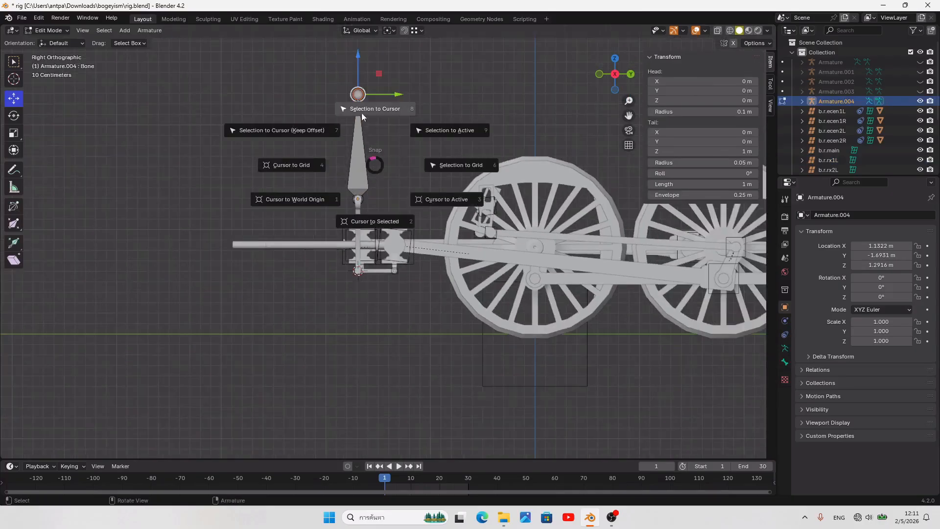
pyautogui.click(360, 110)
# Step: Extrude a second bone about 0.38 m long from the first bone's tail at the lower pin
pyautogui.scroll(5, 387, 276)
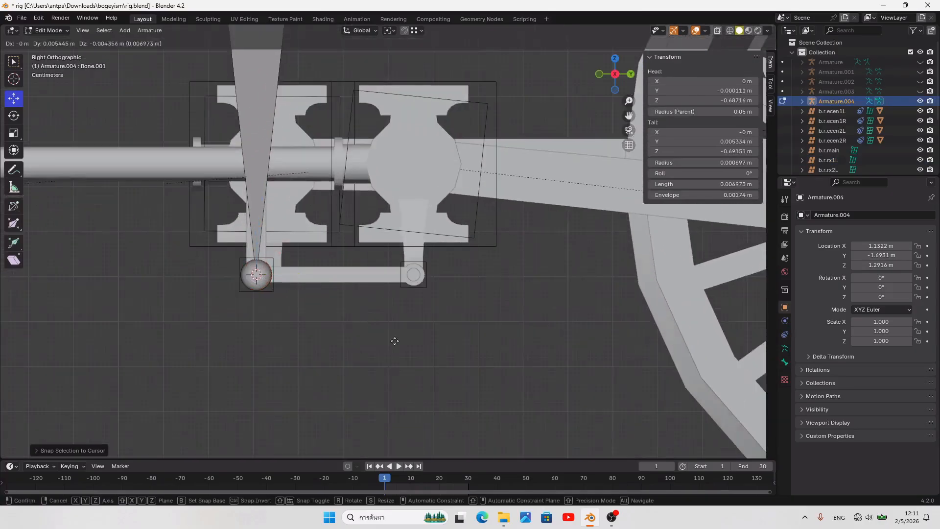
pyautogui.press('e')
pyautogui.click(495, 399)
# Step: Snap the second bone's tail to the centre of the lattice b.r.rxL and save the file
pyautogui.press('Tab')
pyautogui.hotkey('shift', 's')
pyautogui.click(421, 345)
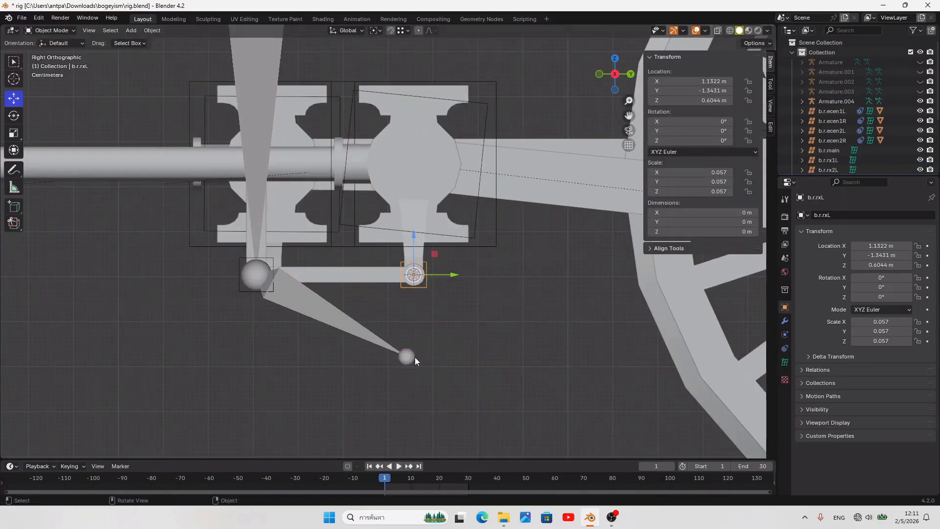
pyautogui.press('Tab')
pyautogui.hotkey('shift', 's')
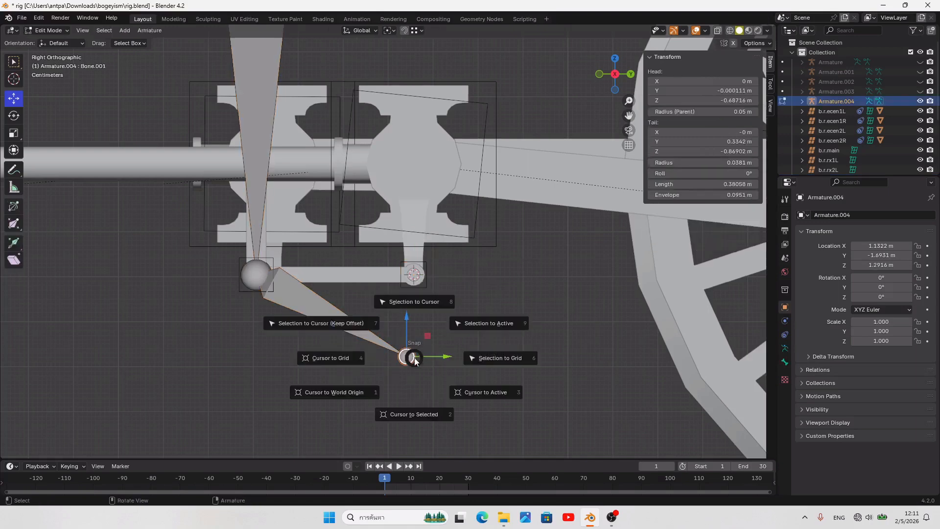
pyautogui.click(415, 303)
pyautogui.press('Tab')
pyautogui.hotkey('ctrl', 's')
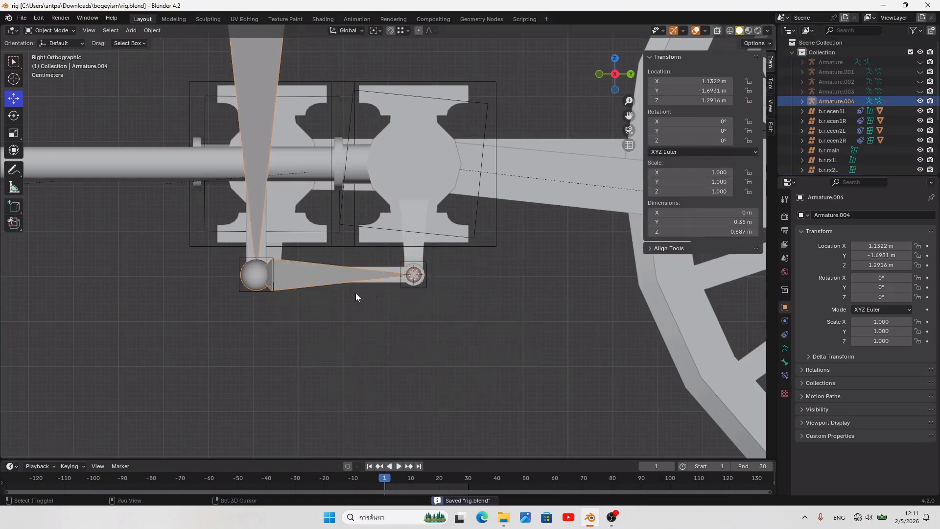
# Step: Check the playback from the first frame, parent the lattice b.r.rxL to the lattice b.r.sd1L as an object, and save the file
pyautogui.keyDown('shift'); pyautogui.moveTo(357, 290); pyautogui.dragTo(364, 360, button='middle'); pyautogui.keyUp('shift')
pyautogui.scroll(-2, 363, 359)
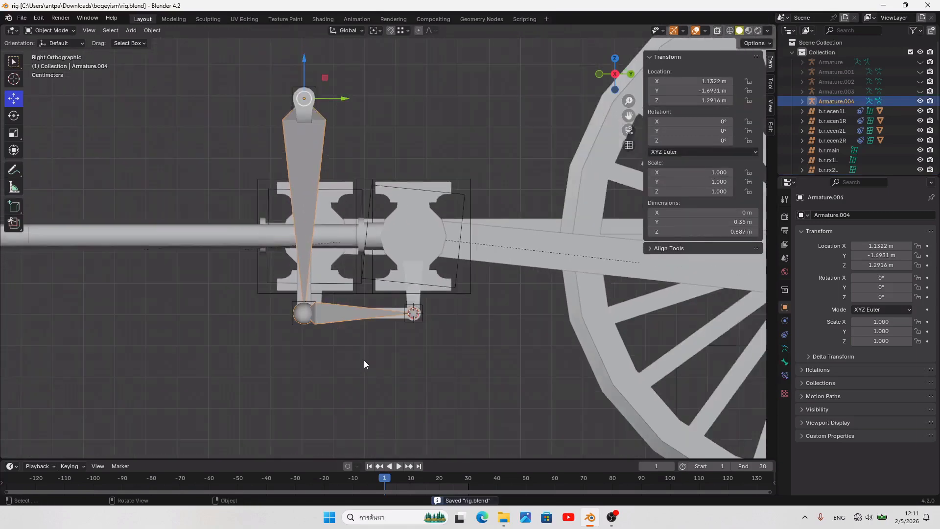
pyautogui.click(401, 465)
pyautogui.click(400, 466)
pyautogui.click(375, 466)
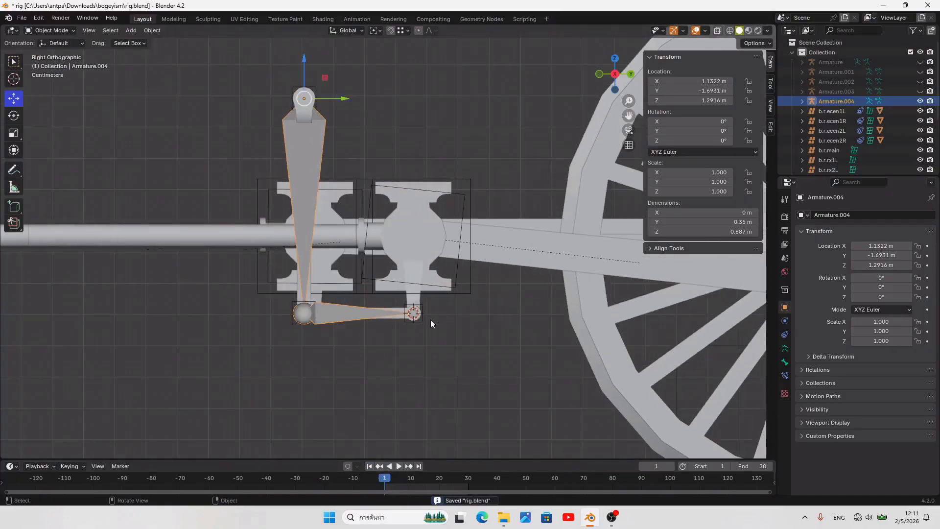
pyautogui.click(415, 315)
pyautogui.keyDown('shift'); pyautogui.click(472, 293); pyautogui.keyUp('shift')
pyautogui.hotkey('ctrl', 'p')
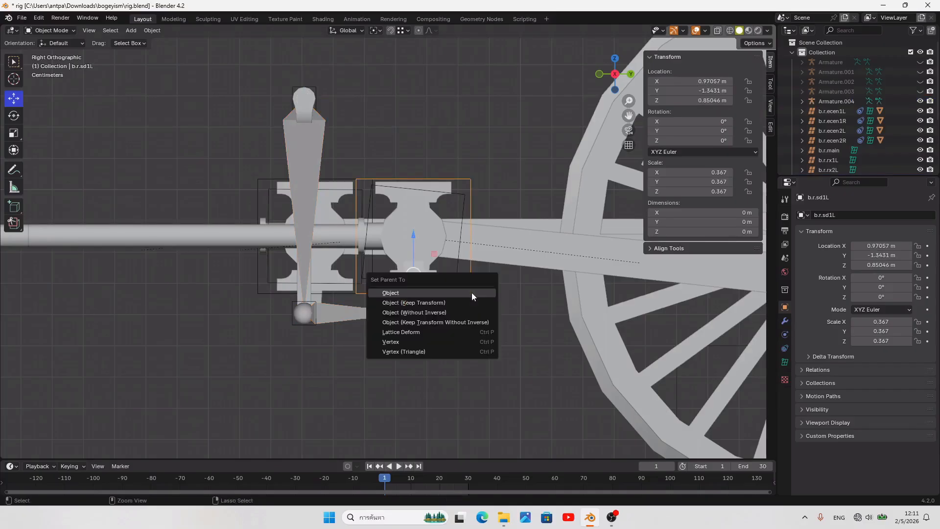
pyautogui.click(471, 293)
pyautogui.click(453, 334)
pyautogui.hotkey('ctrl', 's')
# Step: Add an Inverse Kinematics constraint to Armature.004's lower bone with the lattice b.r.rxL as target, and save the file
pyautogui.click(331, 313)
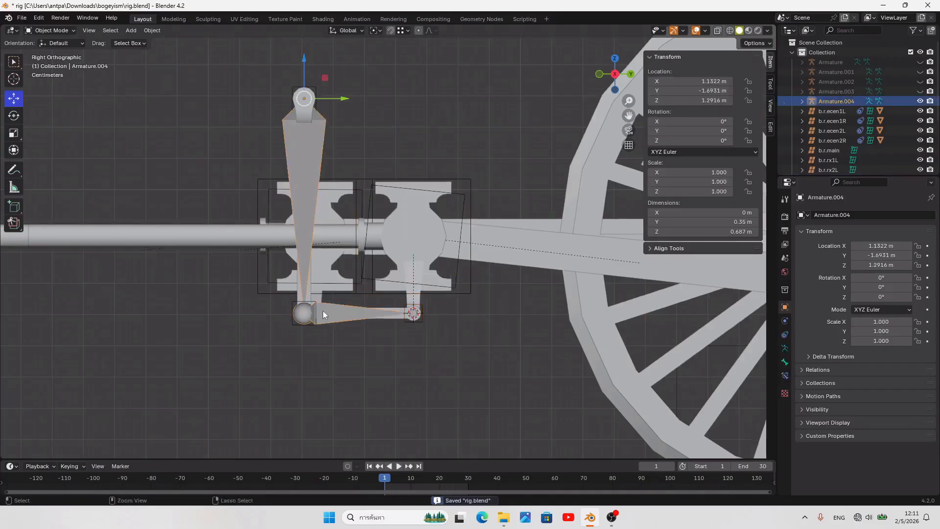
pyautogui.hotkey('ctrl', 'Tab')
pyautogui.click(322, 311)
pyautogui.click(783, 376)
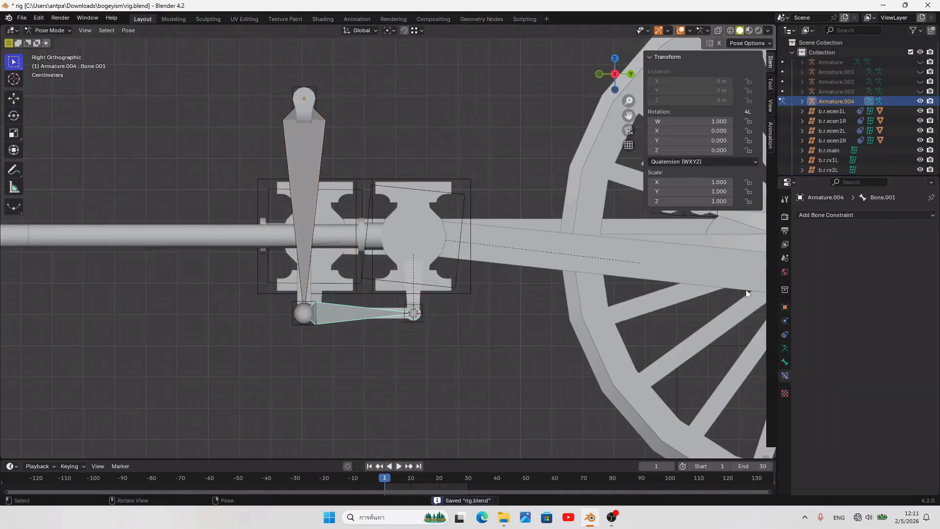
pyautogui.click(843, 215)
pyautogui.click(841, 264)
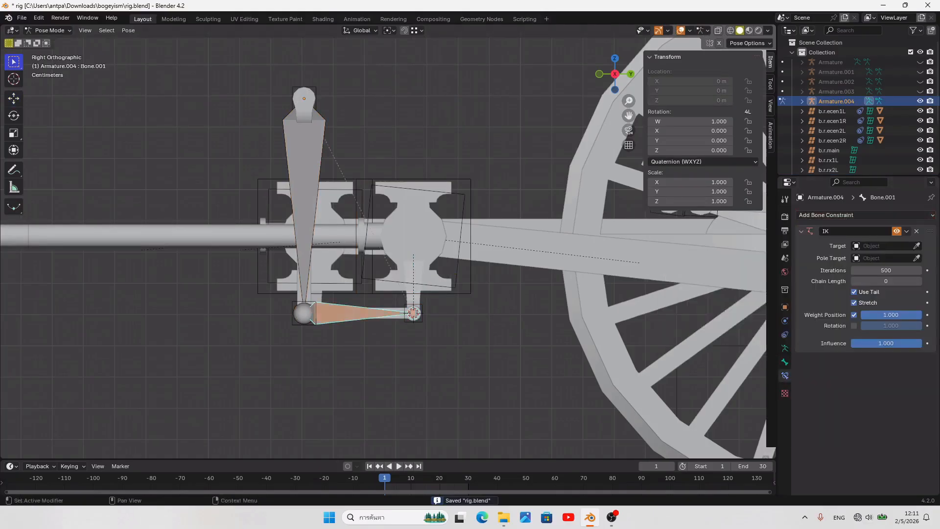
pyautogui.click(918, 245)
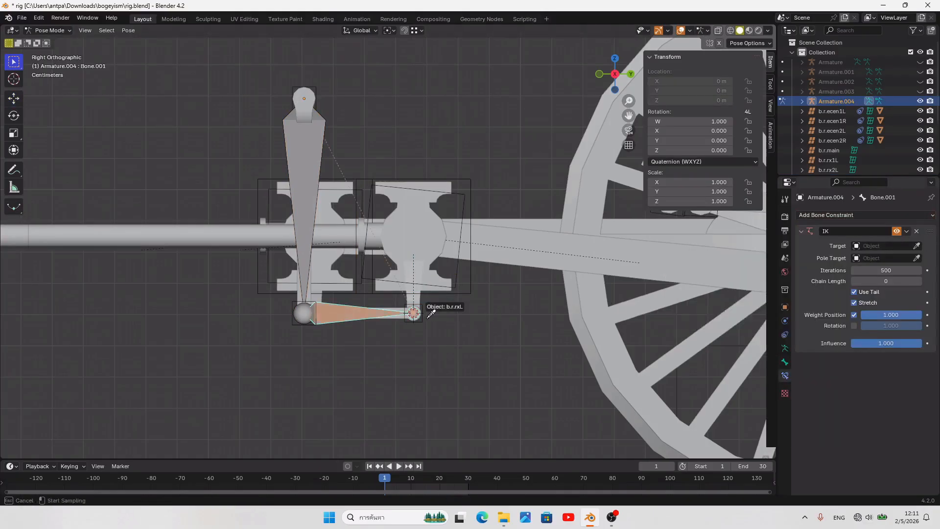
pyautogui.click(428, 317)
pyautogui.hotkey('ctrl', 's')
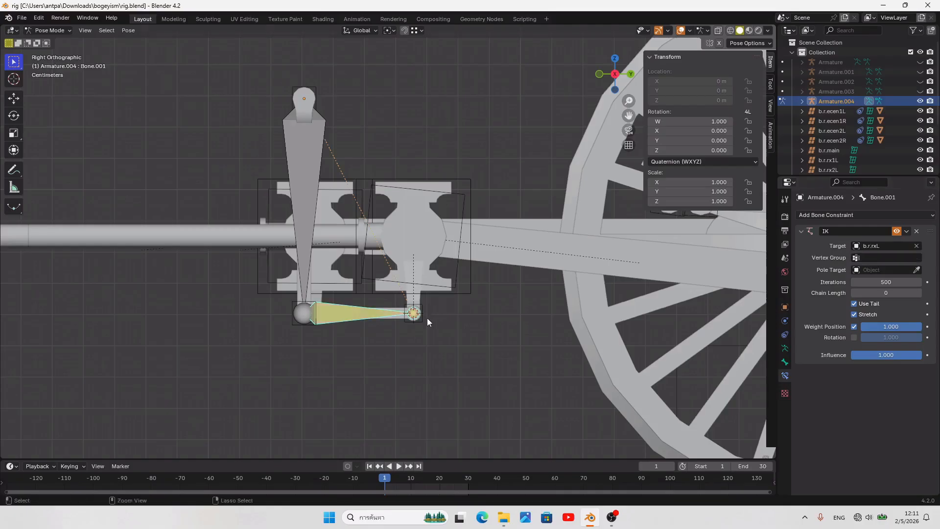
# Step: Play the animation to examine how Armature.004's bones follow the crosshead, and return to the first frame
pyautogui.click(399, 465)
pyautogui.scroll(2, 344, 360)
pyautogui.scroll(1, 345, 357)
pyautogui.keyDown('shift'); pyautogui.moveTo(345, 356); pyautogui.dragTo(377, 389, button='middle'); pyautogui.keyUp('shift')
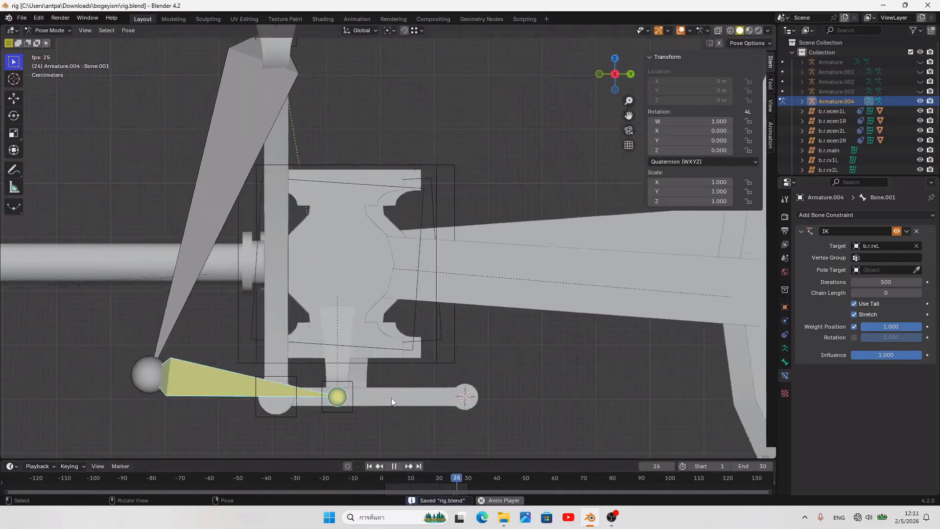
pyautogui.scroll(-2, 392, 398)
pyautogui.click(394, 465)
pyautogui.click(369, 466)
pyautogui.keyDown('shift'); pyautogui.moveTo(333, 269); pyautogui.dragTo(333, 310, button='middle'); pyautogui.keyUp('shift')
# Step: Return to Object Mode and add Copy Location and Copy Rotation constraints to the lattice b.r.rx1L at the lower pin
pyautogui.hotkey('ctrl', 'Tab')
pyautogui.click(301, 409)
pyautogui.keyDown('shift'); pyautogui.moveTo(301, 409); pyautogui.dragTo(309, 346, button='middle'); pyautogui.keyUp('shift')
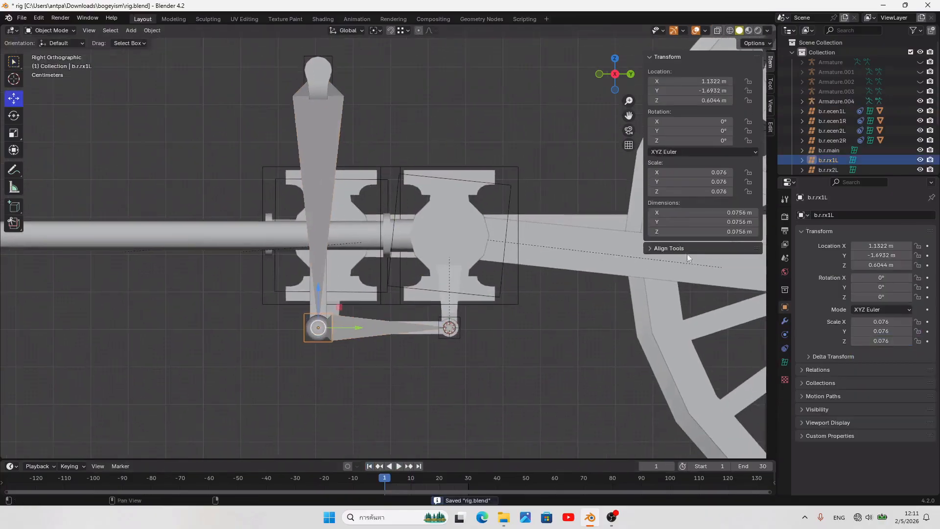
pyautogui.click(785, 348)
pyautogui.click(835, 216)
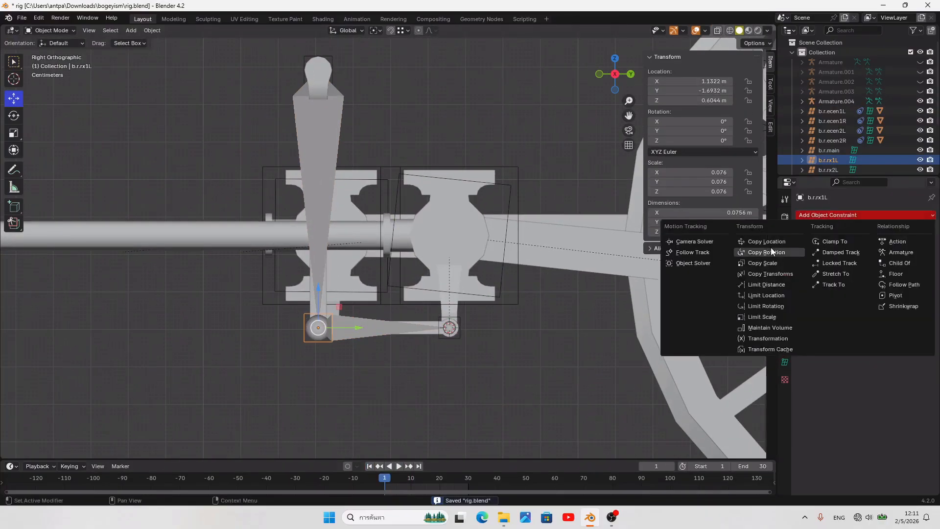
pyautogui.click(767, 241)
pyautogui.click(848, 217)
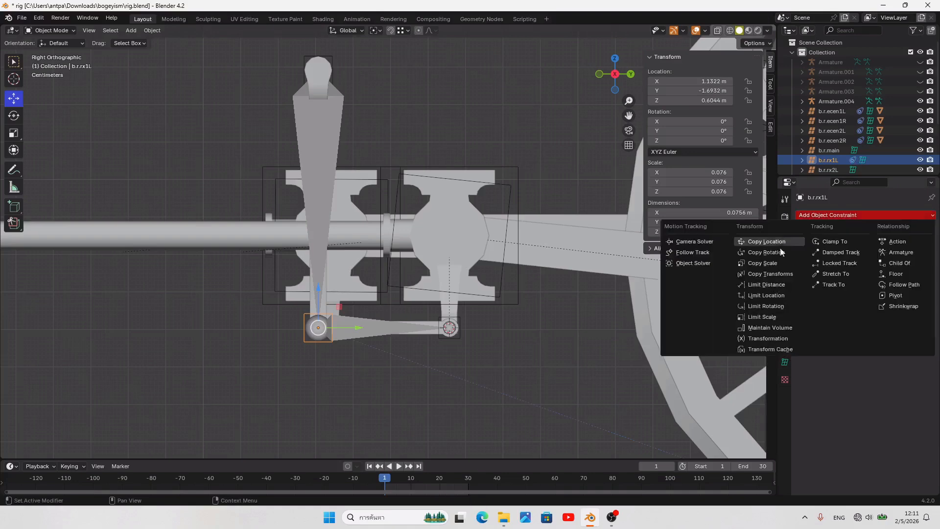
pyautogui.click(764, 259)
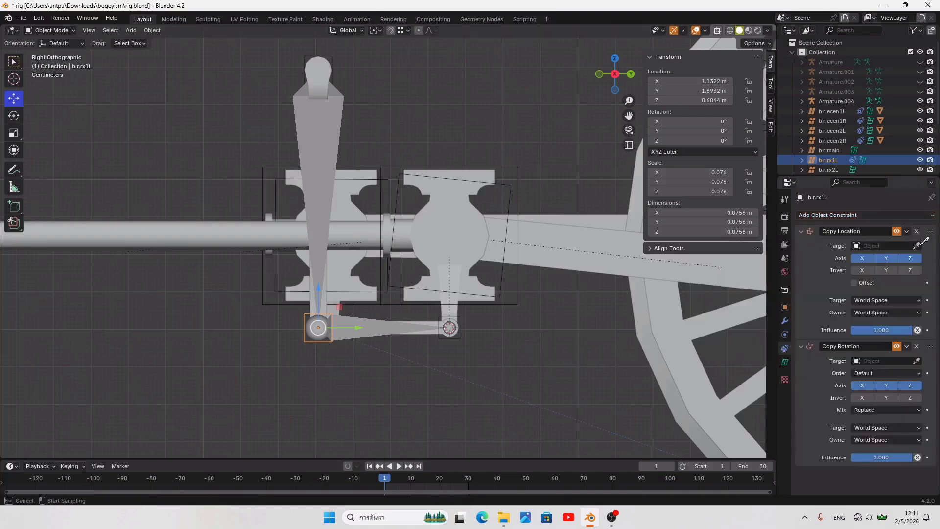
# Step: Set Armature.004's Bone.001 as the target of both the Copy Location and Copy Rotation constraints on b.r.rx1L
pyautogui.click(321, 162)
pyautogui.click(886, 257)
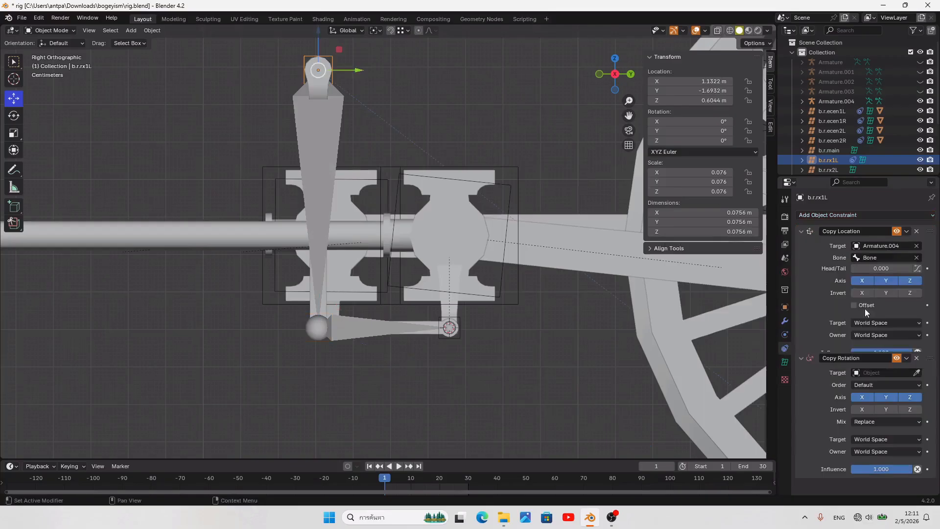
pyautogui.click(854, 273)
pyautogui.click(879, 257)
pyautogui.click(864, 283)
pyautogui.click(917, 385)
pyautogui.click(442, 334)
pyautogui.click(901, 396)
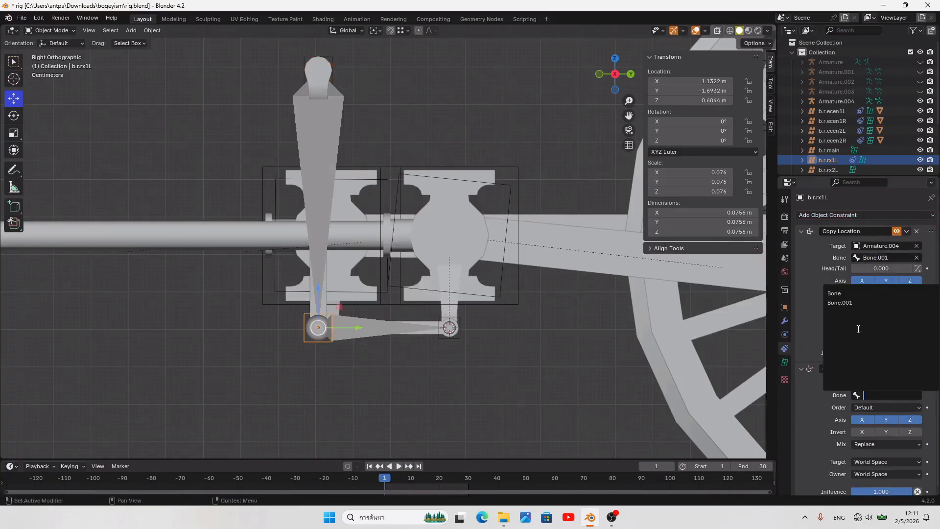
pyautogui.click(844, 304)
# Step: Add Copy Location and Copy Rotation constraints to the lattice b.r.rx2L at the upper pin
pyautogui.keyDown('shift'); pyautogui.moveTo(329, 190); pyautogui.dragTo(328, 229, button='middle'); pyautogui.keyUp('shift')
pyautogui.click(333, 109)
pyautogui.click(859, 215)
pyautogui.click(766, 241)
pyautogui.click(827, 216)
pyautogui.click(782, 251)
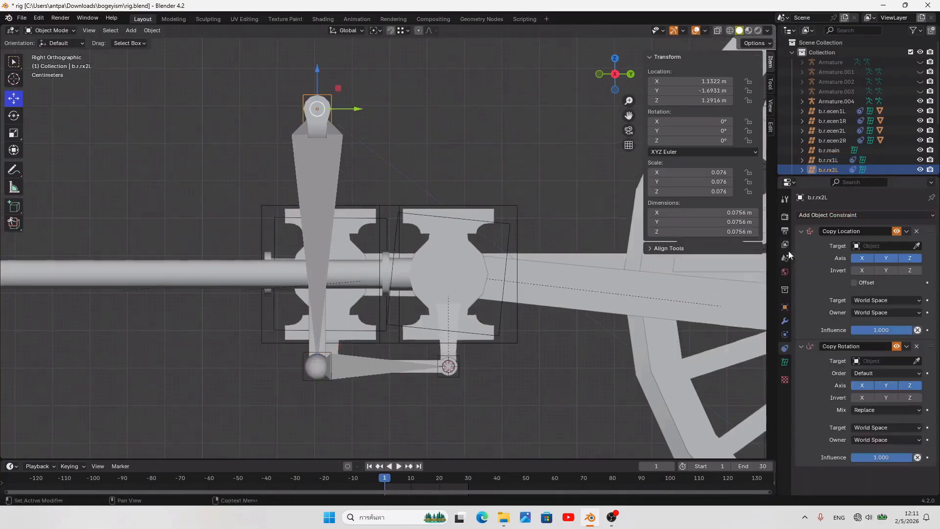
# Step: Set Armature.004's bone named Bone as the target of both constraints on the lattice b.r.rx2L
pyautogui.click(917, 246)
pyautogui.click(316, 196)
pyautogui.click(871, 258)
pyautogui.click(869, 274)
pyautogui.click(916, 384)
pyautogui.click(332, 185)
pyautogui.click(881, 395)
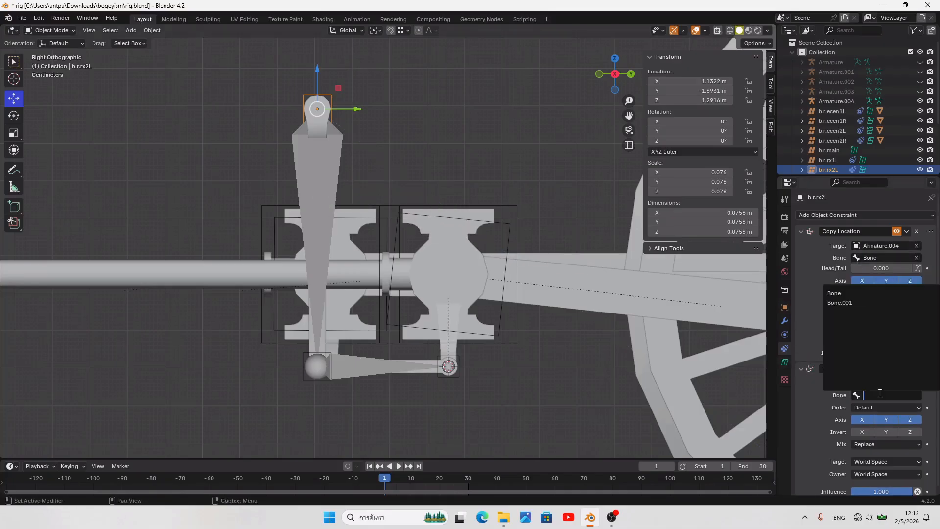
pyautogui.click(876, 296)
# Step: Hide Armature.004 and parent the short lower crosshead link mesh to the lattice b.r.rx1L as an object
pyautogui.moveTo(419, 342); pyautogui.dragTo(392, 359, button='middle')
pyautogui.click(336, 320)
pyautogui.click(392, 360)
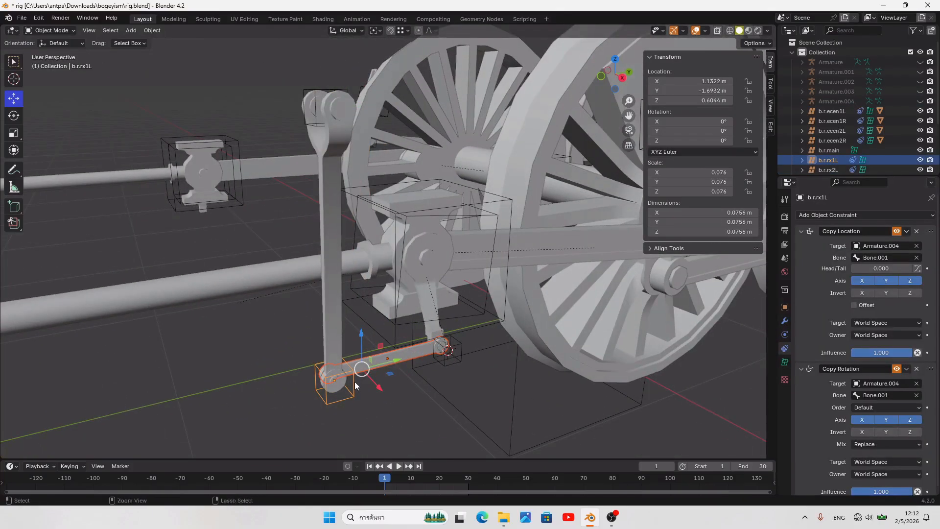
pyautogui.hotkey('ctrl', 'p')
pyautogui.click(355, 382)
# Step: Parent the long vertical combination lever mesh to the lattice b.r.rx2L as an object
pyautogui.click(304, 128)
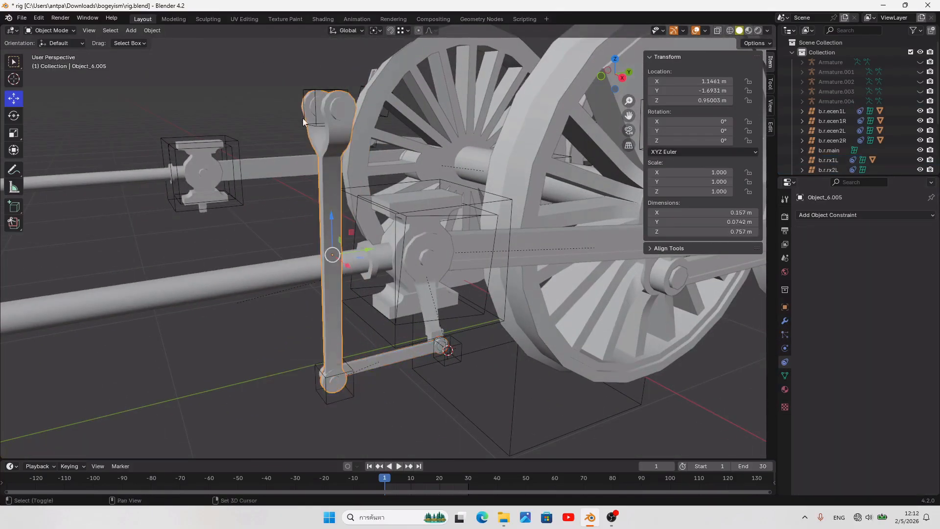
pyautogui.keyDown('shift'); pyautogui.click(316, 91); pyautogui.keyUp('shift')
pyautogui.hotkey('ctrl', 'p')
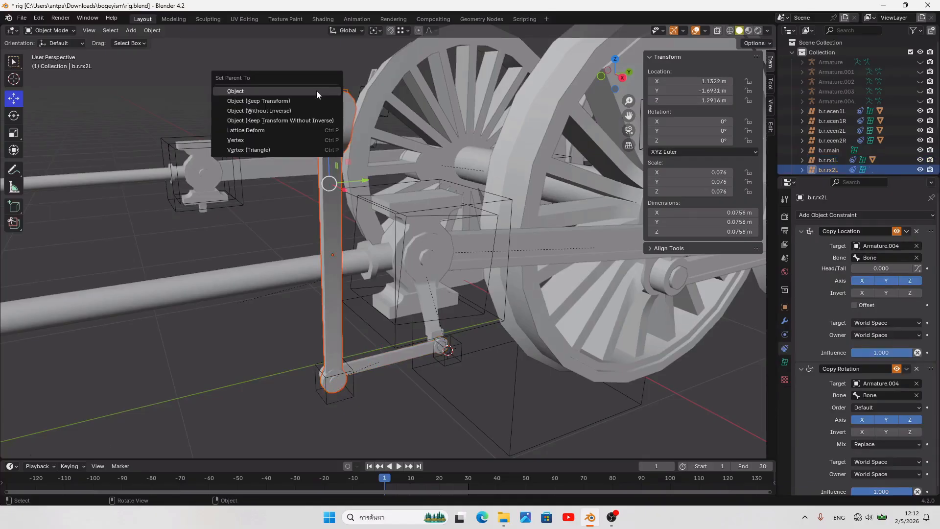
pyautogui.click(317, 90)
pyautogui.click(389, 337)
# Step: Play back the linkage motion, return to the first frame, unhide Armature.004 and save the file
pyautogui.click(399, 469)
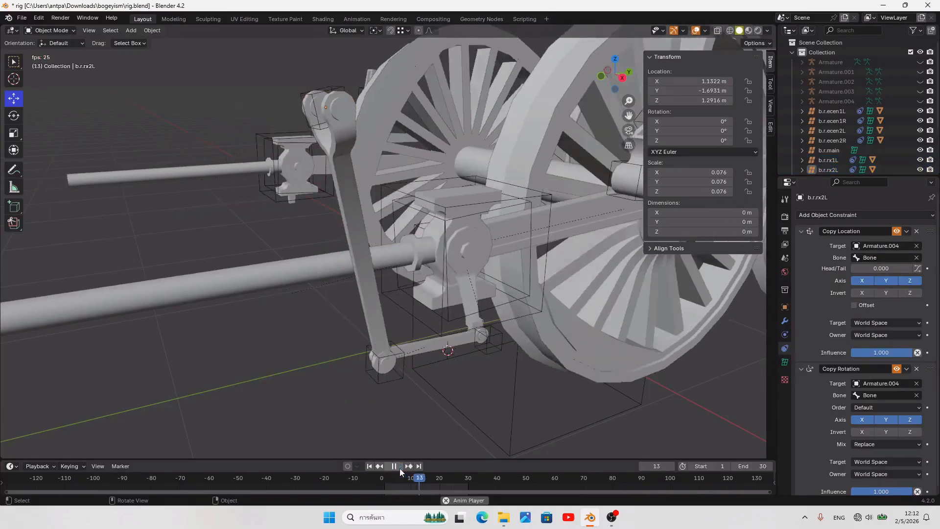
pyautogui.click(398, 466)
pyautogui.click(373, 464)
pyautogui.click(920, 102)
pyautogui.scroll(-4, 428, 385)
pyautogui.hotkey('ctrl', 's')
pyautogui.moveTo(428, 385); pyautogui.dragTo(539, 426, button='middle')
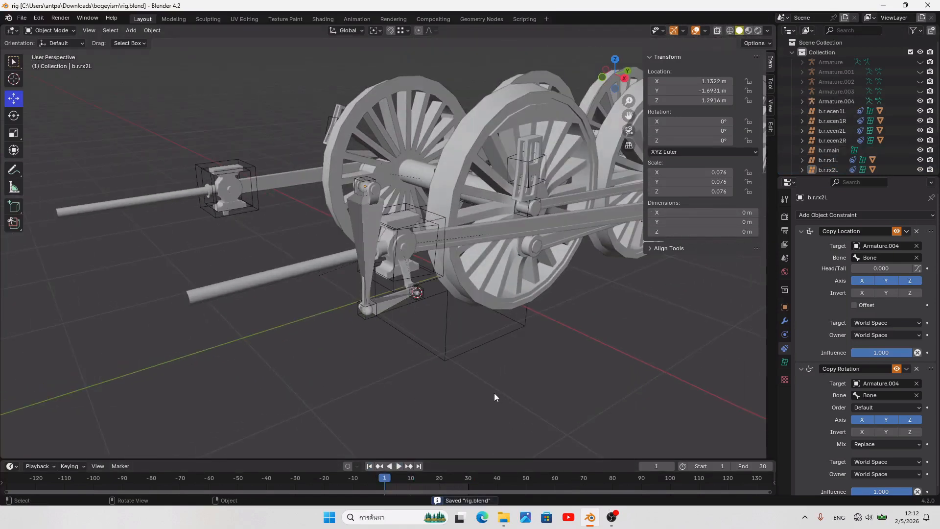
# Step: Select the lattice b.r.rxL and copy its X location value
pyautogui.scroll(3, 484, 377)
pyautogui.click(444, 342)
pyautogui.click(674, 81)
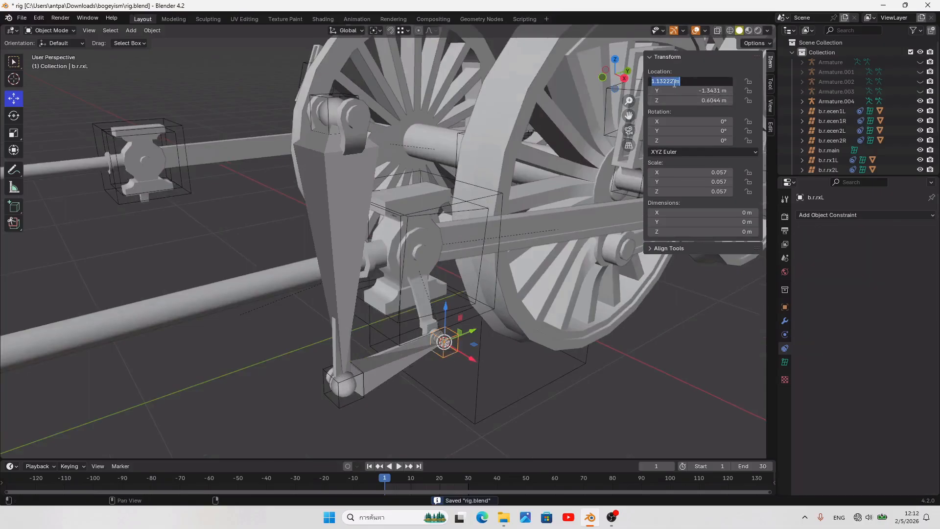
pyautogui.doubleClick(674, 81)
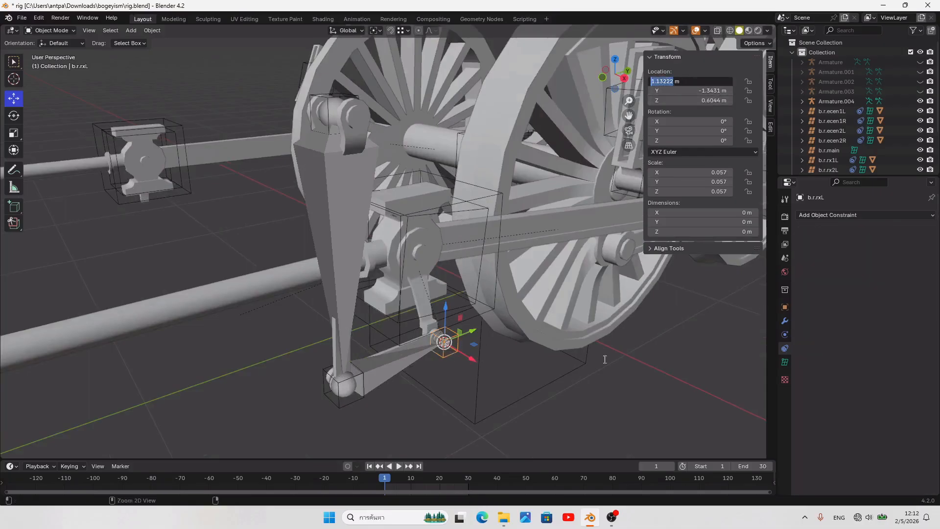
pyautogui.press('Return')
# Step: Switch to Calculator, multiply the copied value 1.13222 by 2 and select the result
pyautogui.click(327, 524)
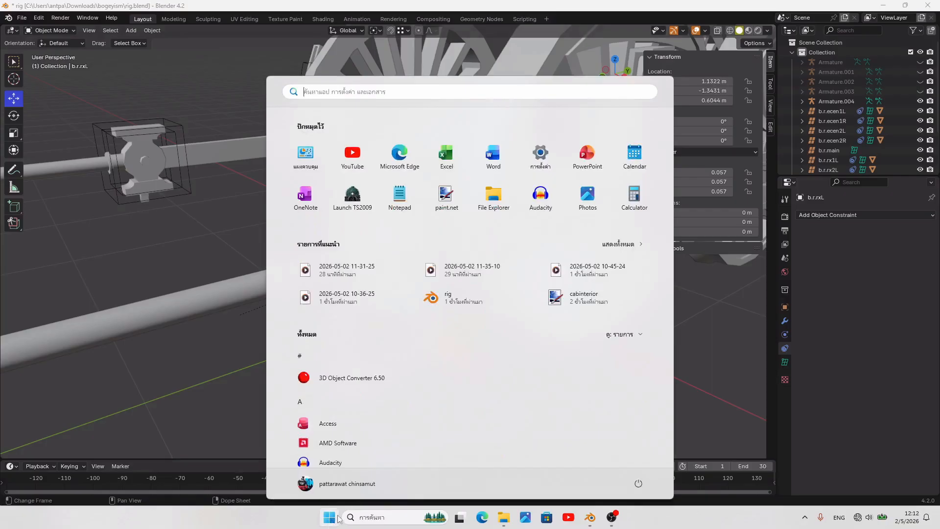
pyautogui.click(635, 196)
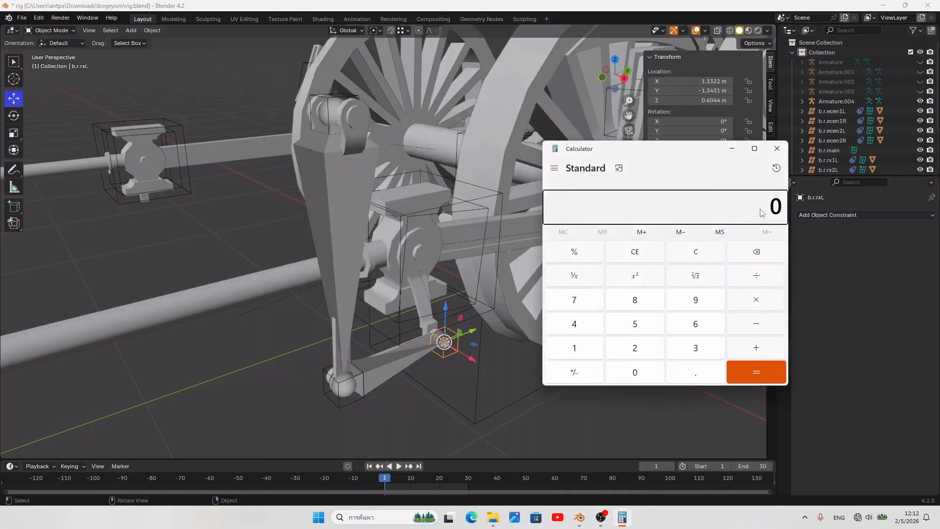
pyautogui.hotkey('ctrl', 'v')
pyautogui.write('2')
pyautogui.press('Return')
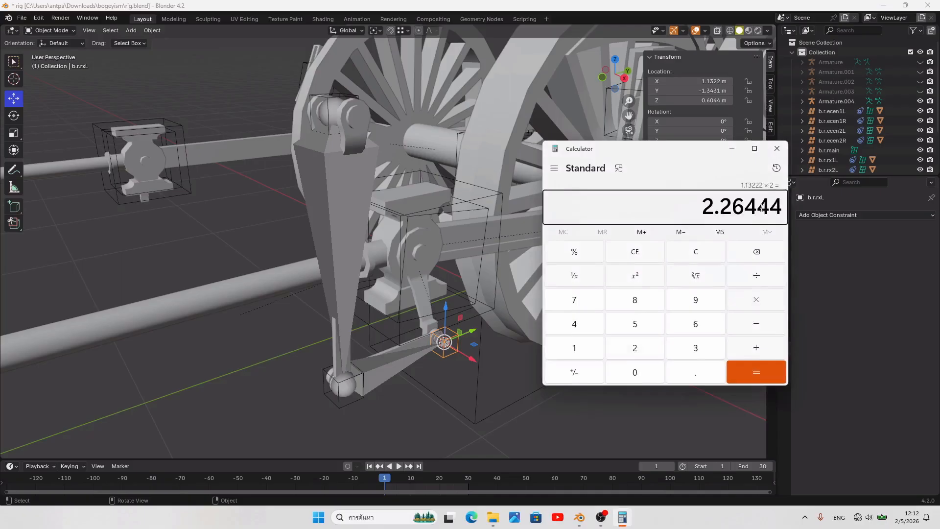
pyautogui.click(717, 212)
pyautogui.moveTo(717, 211); pyautogui.dragTo(832, 214)
pyautogui.click(700, 213)
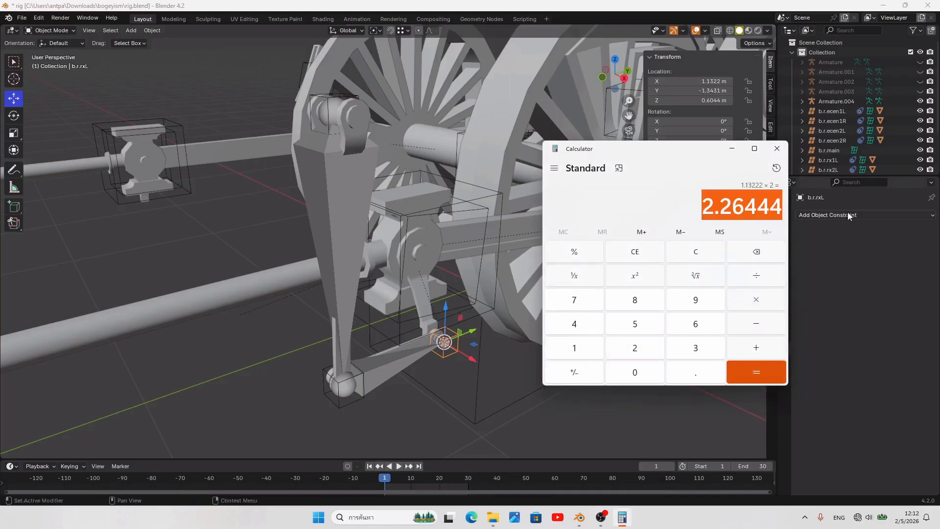
# Step: Duplicate Armature.004 with the lattices b.r.rx2L, b.r.rx1L and b.r.rxL, offset -2.2644 m along X, and save the file
pyautogui.click(493, 404)
pyautogui.moveTo(424, 360); pyautogui.dragTo(431, 367, button='middle')
pyautogui.click(339, 149)
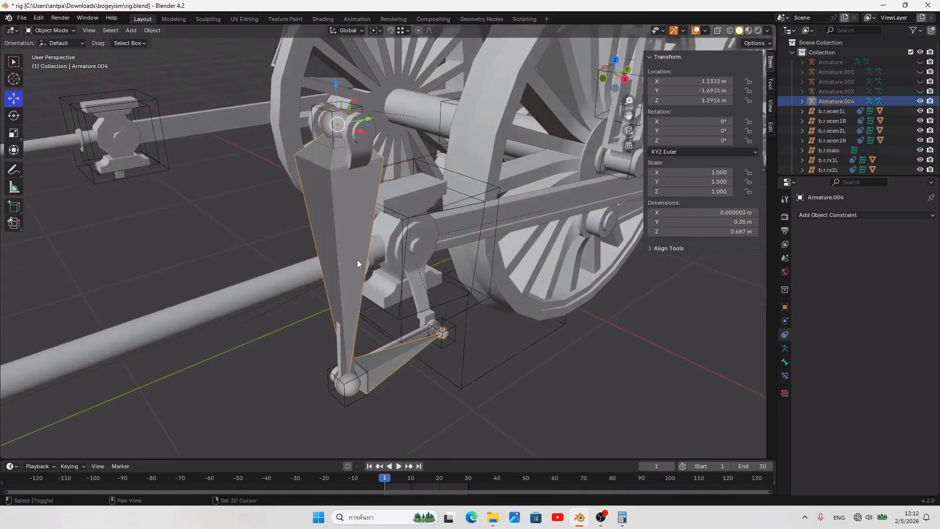
pyautogui.click(330, 110)
pyautogui.keyDown('shift'); pyautogui.click(337, 181); pyautogui.keyUp('shift')
pyautogui.keyDown('shift'); pyautogui.click(343, 404); pyautogui.keyUp('shift')
pyautogui.keyDown('shift'); pyautogui.click(453, 337); pyautogui.keyUp('shift')
pyautogui.hotkey('shift', 'd')
pyautogui.write('x-2.2644')
pyautogui.press('Return')
pyautogui.press('KP_Decimal')
pyautogui.moveTo(448, 350); pyautogui.dragTo(575, 363, button='middle')
pyautogui.scroll(-3, 481, 345)
pyautogui.moveTo(480, 345); pyautogui.dragTo(461, 331, button='middle')
pyautogui.hotkey('ctrl', 's')
# Step: Rename the duplicated lattice b.r.rxL.001 as b.r.rxR
pyautogui.scroll(3, 392, 323)
pyautogui.click(359, 332)
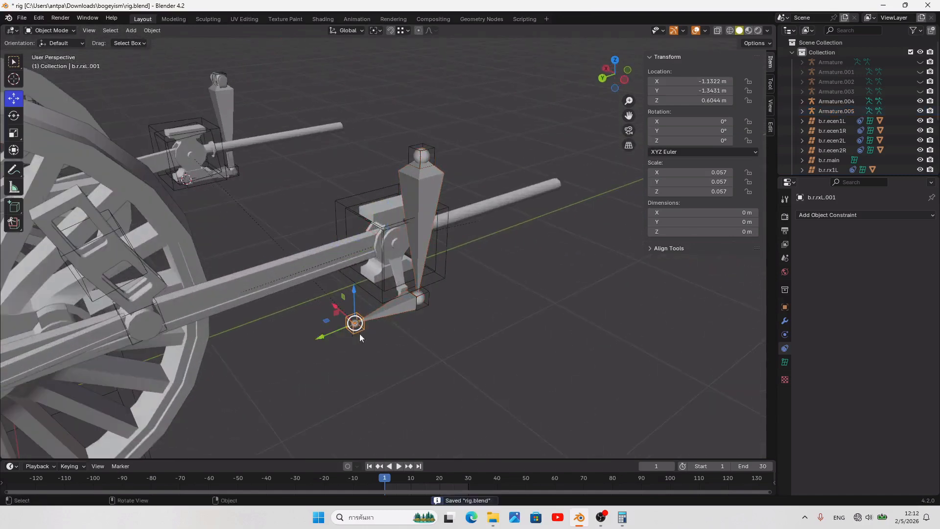
pyautogui.click(785, 307)
pyautogui.click(828, 215)
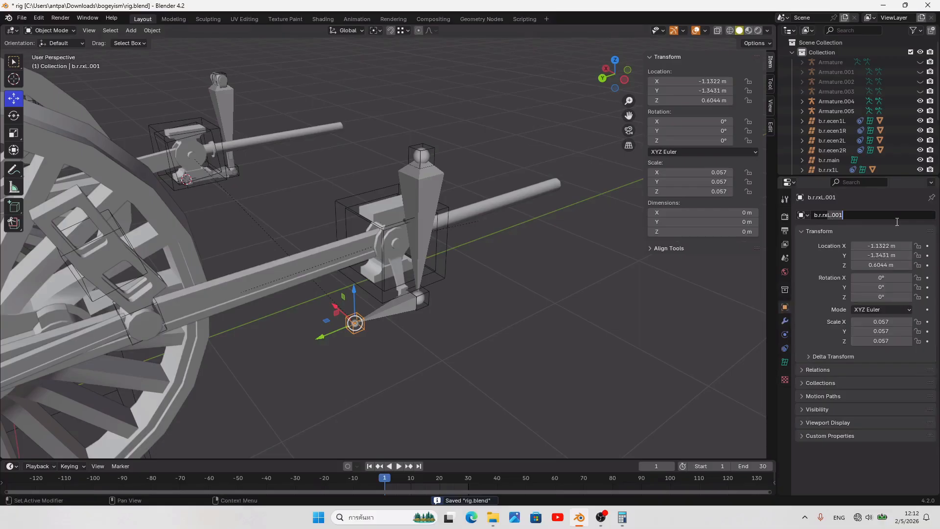
pyautogui.write('R')
pyautogui.press('Return')
# Step: Rename the duplicated lower pin lattice as b.r.rx1R
pyautogui.click(425, 307)
pyautogui.click(850, 213)
pyautogui.press('End')
pyautogui.press('BackSpace')
pyautogui.press('BackSpace')
pyautogui.press('BackSpace')
pyautogui.press('BackSpace')
pyautogui.press('BackSpace')
pyautogui.write('R')
pyautogui.press('Return')
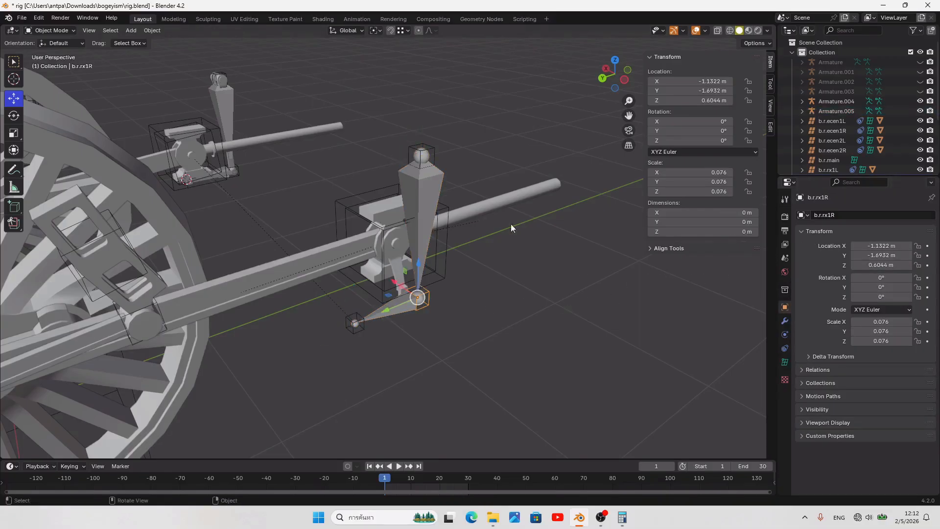
# Step: Rename the duplicated upper pin lattice as b.r.rx2R and save the file
pyautogui.click(421, 155)
pyautogui.click(850, 215)
pyautogui.press('End')
pyautogui.press('BackSpace')
pyautogui.press('BackSpace')
pyautogui.press('BackSpace')
pyautogui.press('BackSpace')
pyautogui.press('BackSpace')
pyautogui.write('R')
pyautogui.press('Return')
pyautogui.hotkey('ctrl', 's')
# Step: Set the X rotation of the wheel lattice b.r.wh2 to -90°
pyautogui.moveTo(441, 327); pyautogui.dragTo(277, 277, button='middle')
pyautogui.click(324, 259)
pyautogui.moveTo(324, 259)
pyautogui.mouseDown(button='middle')
pyautogui.moveTo(309, 257)
pyautogui.moveTo(318, 251)
pyautogui.mouseUp(button='middle')
pyautogui.click(693, 122)
pyautogui.write('-')
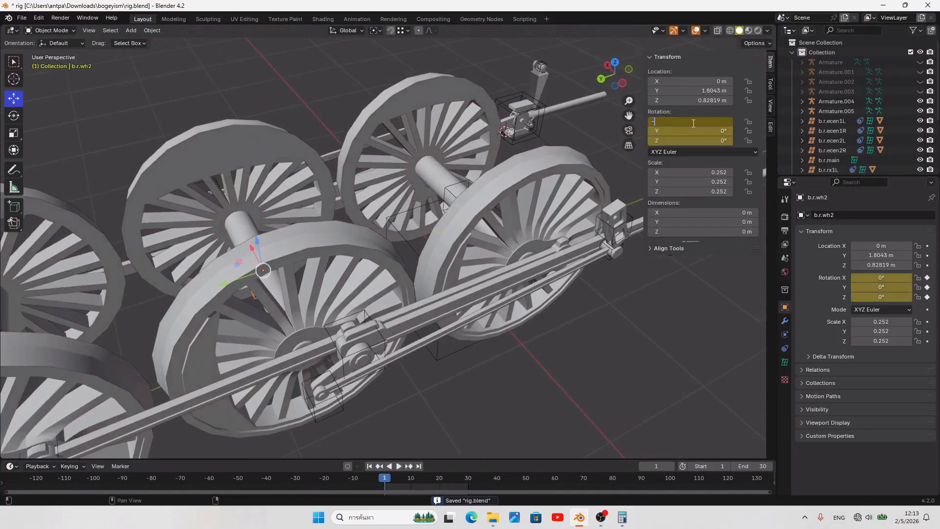
pyautogui.write('90')
pyautogui.press('Return')
pyautogui.moveTo(656, 333); pyautogui.dragTo(623, 307, button='middle')
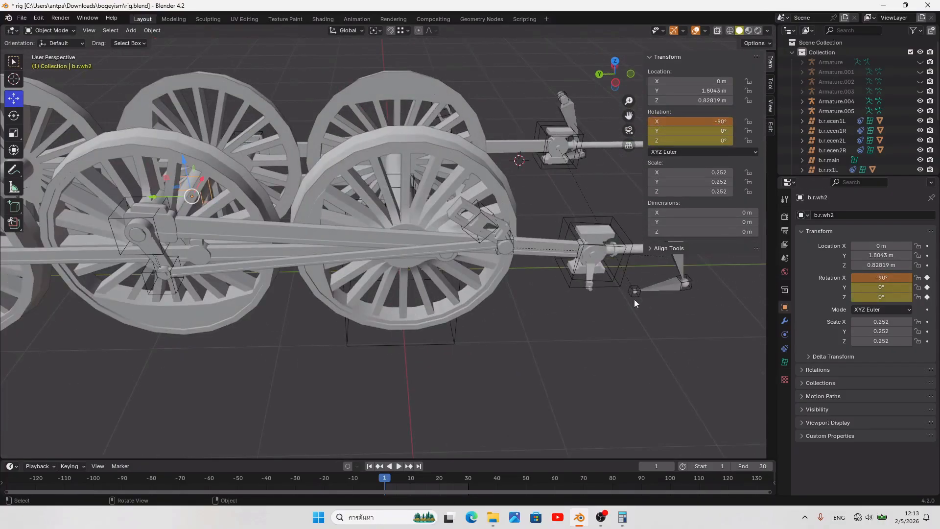
# Step: Clear the parent of the pin lattice b.r.rxR while keeping its transformation, and return the timeline to the first frame
pyautogui.click(635, 292)
pyautogui.hotkey('alt', 'p')
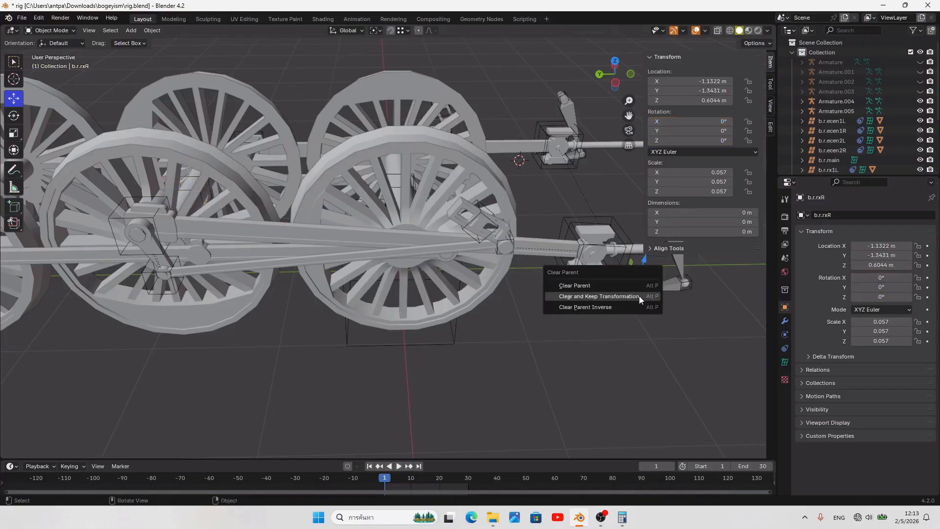
pyautogui.click(639, 296)
pyautogui.keyDown('shift'); pyautogui.moveTo(525, 322); pyautogui.dragTo(365, 313, button='middle'); pyautogui.keyUp('shift')
pyautogui.scroll(2, 365, 313)
pyautogui.moveTo(342, 431); pyautogui.dragTo(383, 433, button='middle')
pyautogui.click(371, 466)
pyautogui.scroll(3, 379, 365)
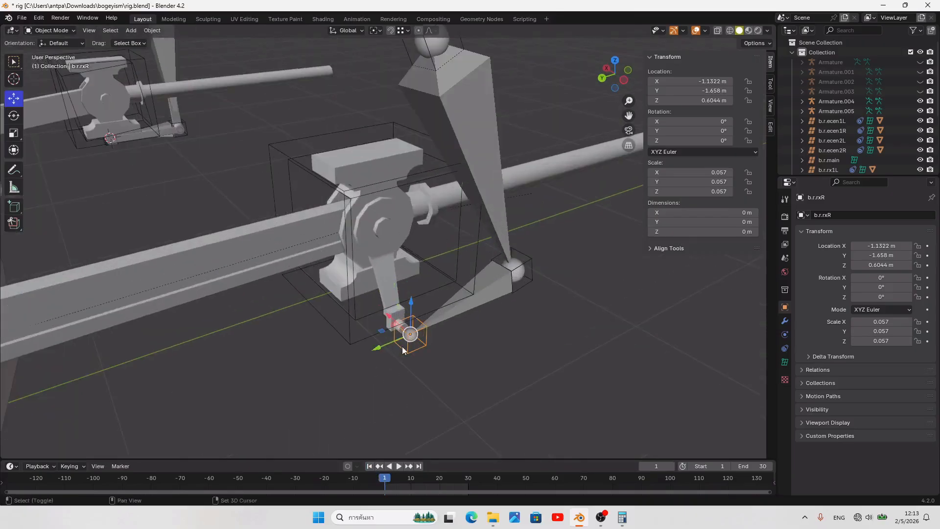
# Step: Parent b.r.rxR to the crosshead lattice b.r.sd1R as Object, save the file and test the playback from frame 1
pyautogui.keyDown('shift'); pyautogui.click(469, 271); pyautogui.keyUp('shift')
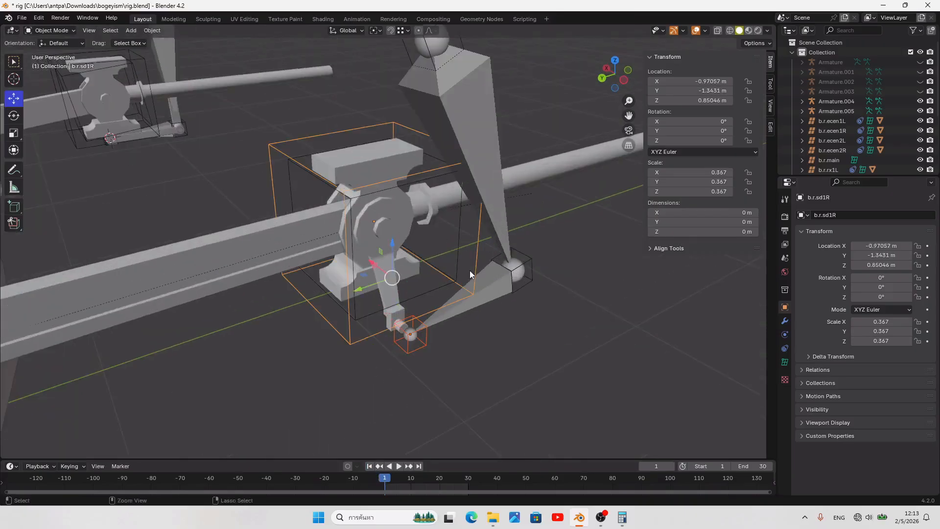
pyautogui.hotkey('ctrl', 'p')
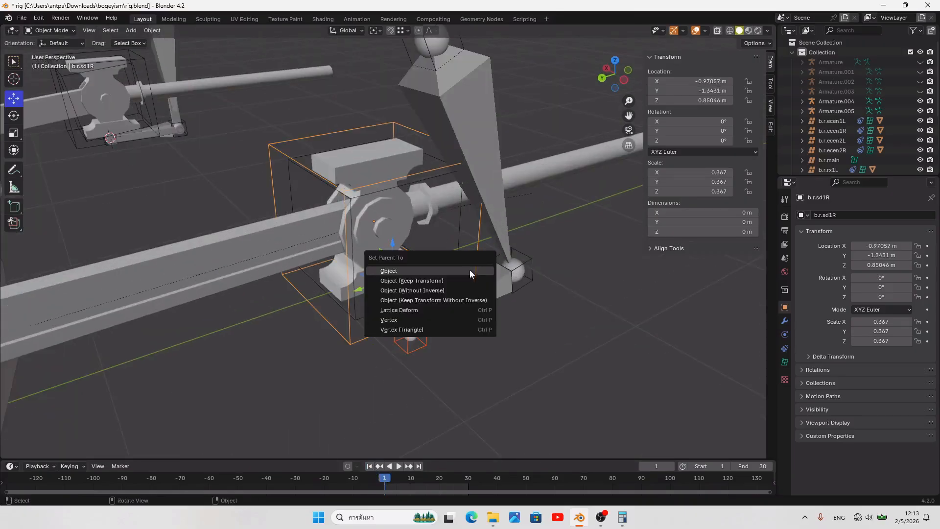
pyautogui.click(469, 271)
pyautogui.click(435, 413)
pyautogui.hotkey('ctrl', 's')
pyautogui.click(354, 341)
pyautogui.click(410, 350)
pyautogui.hotkey('ctrl', 's')
pyautogui.click(400, 469)
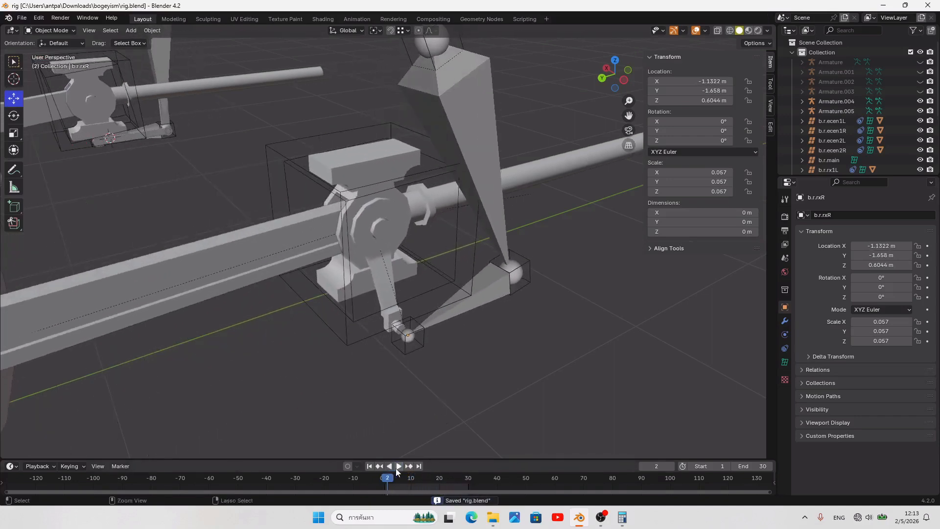
pyautogui.click(369, 466)
# Step: Hide the combination lever armatures Armature.004 and Armature.005
pyautogui.moveTo(525, 256); pyautogui.dragTo(430, 274, button='middle')
pyautogui.click(276, 250)
pyautogui.press('h')
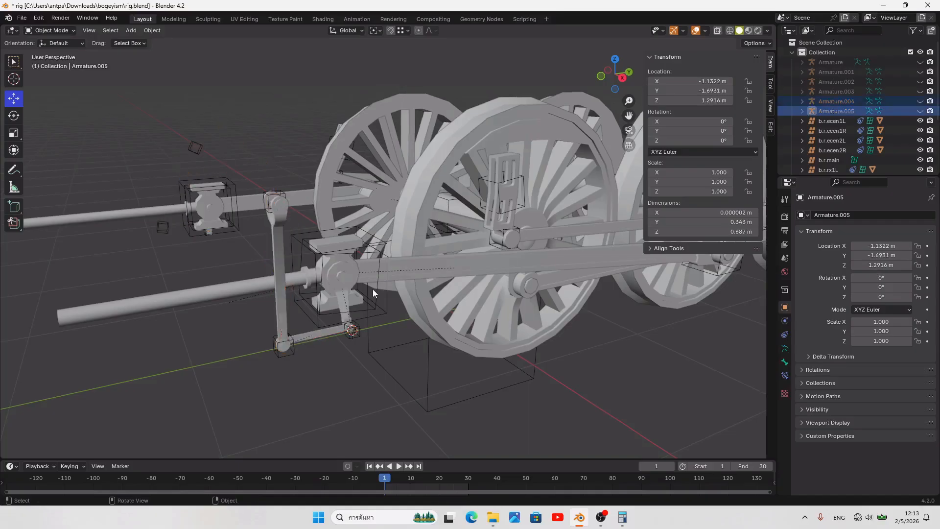
# Step: Add an X-axis Mirror modifier to the combination lever, place it above EdgeSplit and use b.r.main as the mirror object
pyautogui.click(283, 272)
pyautogui.keyDown('shift'); pyautogui.moveTo(334, 314); pyautogui.dragTo(351, 309, button='middle'); pyautogui.keyUp('shift')
pyautogui.click(785, 321)
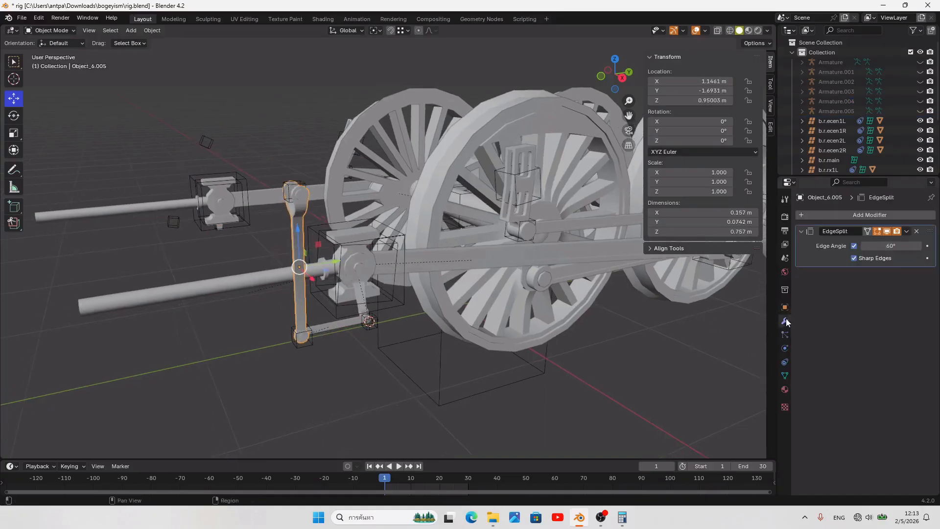
pyautogui.click(330, 325)
pyautogui.click(294, 284)
pyautogui.click(846, 213)
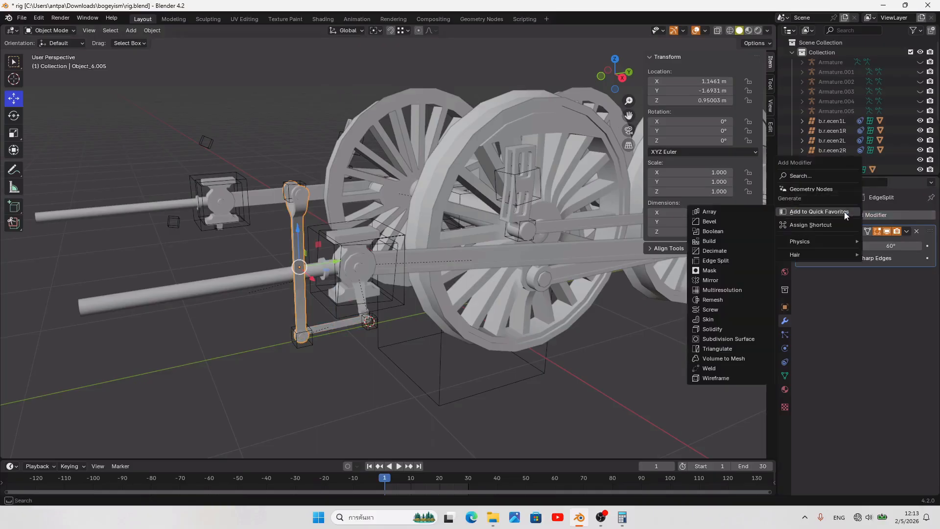
pyautogui.click(837, 230)
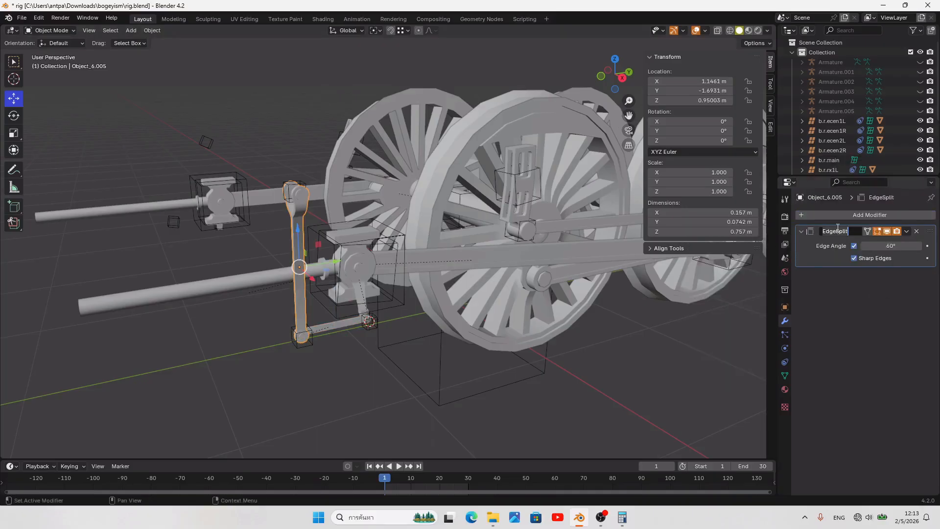
pyautogui.click(828, 217)
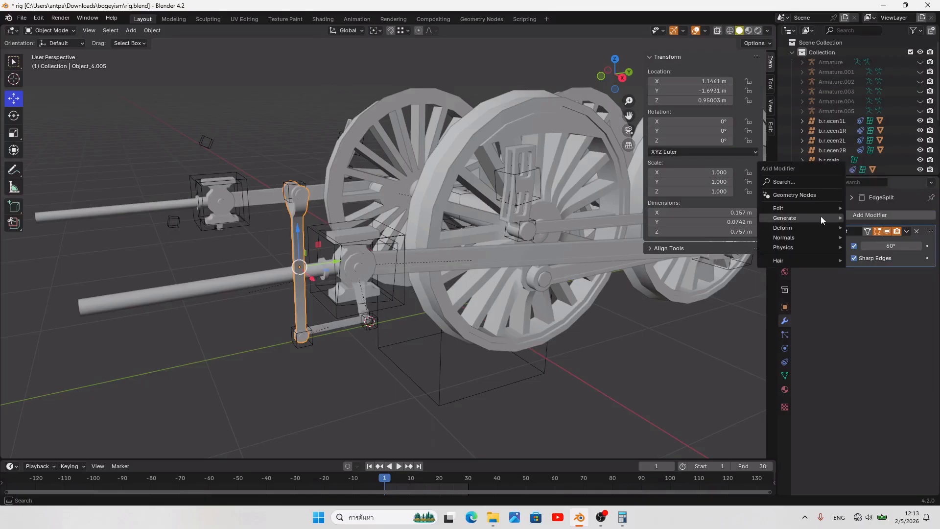
pyautogui.click(871, 287)
pyautogui.moveTo(930, 266); pyautogui.dragTo(932, 216)
pyautogui.click(918, 282)
pyautogui.click(464, 394)
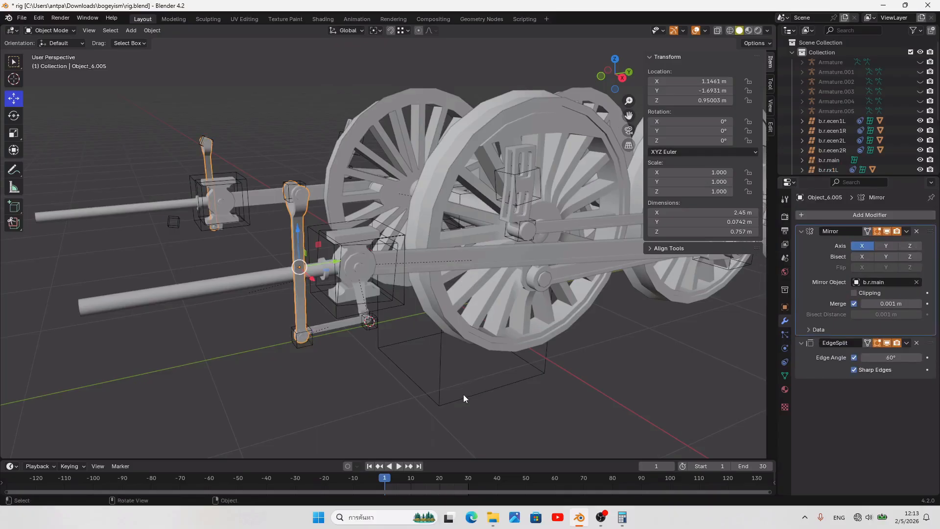
# Step: Copy the combination lever's modifiers to the link joined to its lower end and save the file
pyautogui.moveTo(463, 395); pyautogui.dragTo(407, 355, button='middle')
pyautogui.click(385, 332)
pyautogui.keyDown('shift'); pyautogui.click(348, 319); pyautogui.keyUp('shift')
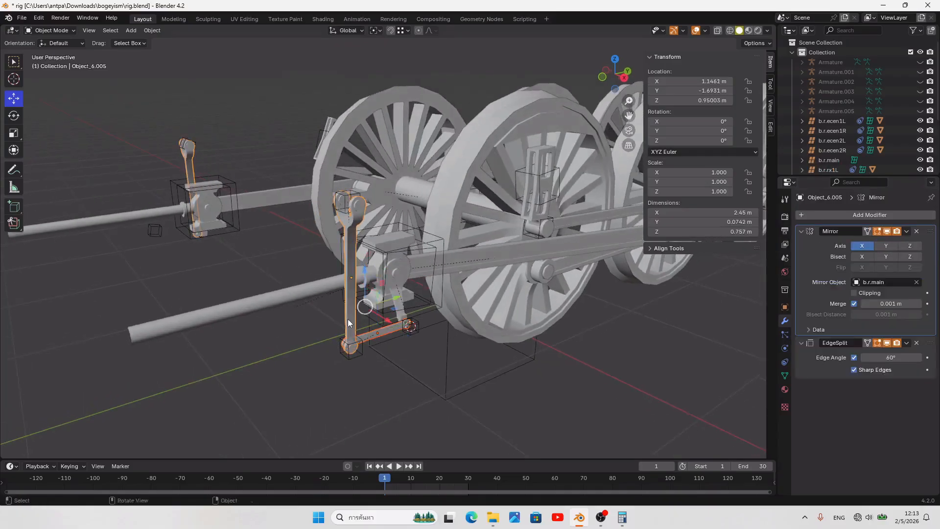
pyautogui.hotkey('ctrl', 'l')
pyautogui.click(348, 319)
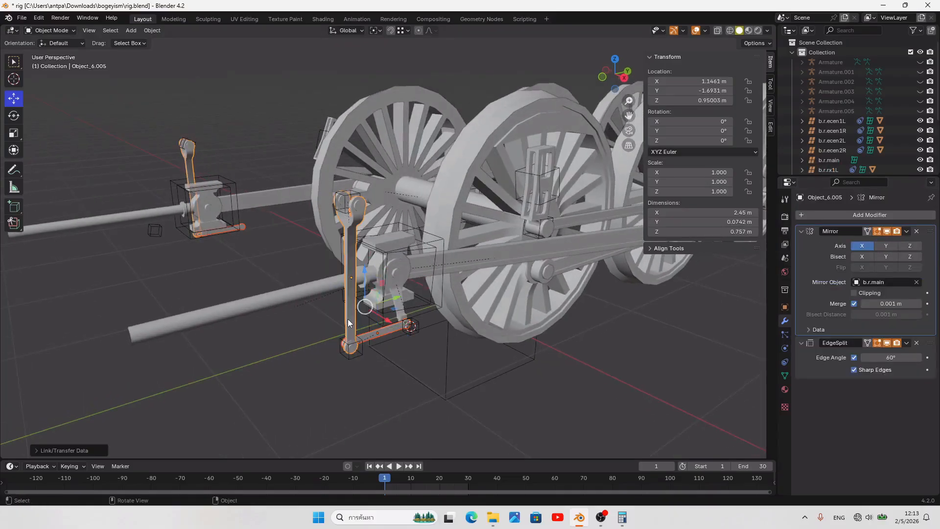
pyautogui.click(361, 387)
pyautogui.hotkey('ctrl', 's')
# Step: Set the X rotation of the wheel lattice b.r.wh2 to -90°
pyautogui.moveTo(356, 384); pyautogui.dragTo(452, 394, button='middle')
pyautogui.scroll(-4, 452, 395)
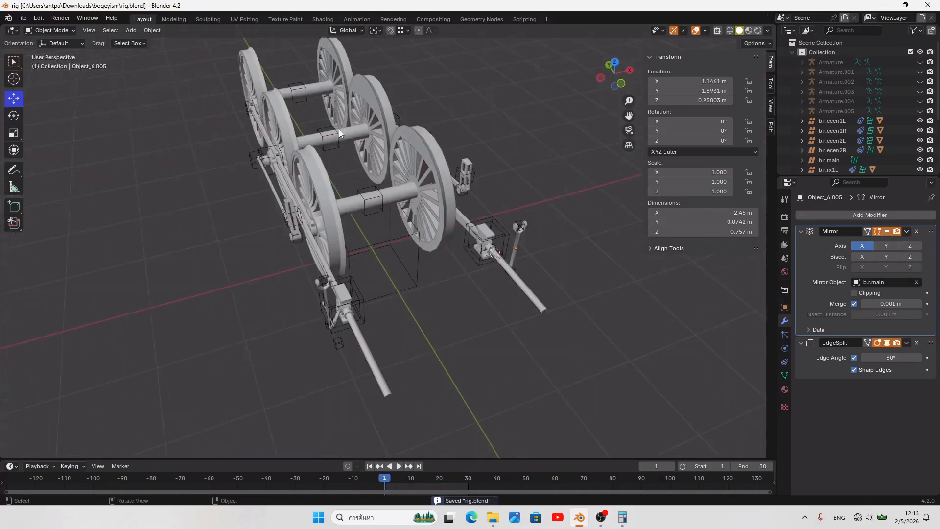
pyautogui.click(338, 138)
pyautogui.moveTo(338, 150); pyautogui.dragTo(366, 158, button='middle')
pyautogui.click(695, 121)
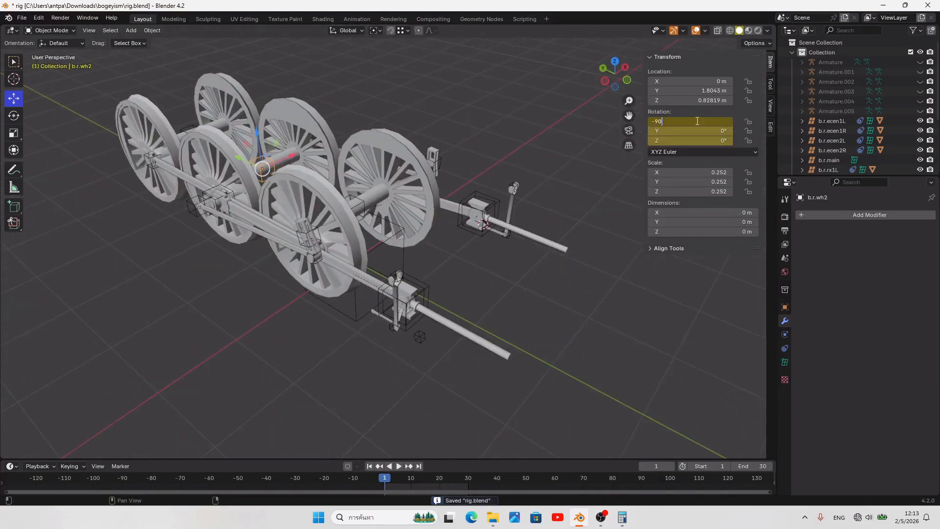
pyautogui.press('Return')
# Step: Isolate the combination lever and its lower link in local view
pyautogui.moveTo(514, 321); pyautogui.dragTo(456, 298, button='middle')
pyautogui.scroll(4, 541, 310)
pyautogui.scroll(-1, 459, 277)
pyautogui.click(497, 274)
pyautogui.keyDown('shift'); pyautogui.click(478, 287); pyautogui.keyUp('shift')
pyautogui.scroll(-1, 442, 295)
pyautogui.press('/')
# Step: Apply the Mirror modifier on both the combination lever and the link
pyautogui.press('Tab')
pyautogui.press('Tab')
pyautogui.hotkey('ctrl', 'a')
pyautogui.keyDown('shift'); pyautogui.click(487, 197); pyautogui.keyUp('shift')
pyautogui.hotkey('ctrl', 'a')
pyautogui.click(471, 214)
# Step: Separate the mirrored lever and link geometry into their own objects, using wireframe shading to select it
pyautogui.keyDown('shift'); pyautogui.click(313, 277); pyautogui.keyUp('shift')
pyautogui.press('Tab')
pyautogui.press('a')
pyautogui.click(730, 30)
pyautogui.moveTo(416, 212); pyautogui.dragTo(401, 214, button='middle')
pyautogui.click(341, 319)
pyautogui.moveTo(376, 400); pyautogui.dragTo(38, 59)
pyautogui.click(78, 30)
pyautogui.moveTo(94, 69); pyautogui.dragTo(398, 370)
pyautogui.press('ctrl+KP_Add')
pyautogui.press('p')
pyautogui.click(407, 343)
pyautogui.press('Tab')
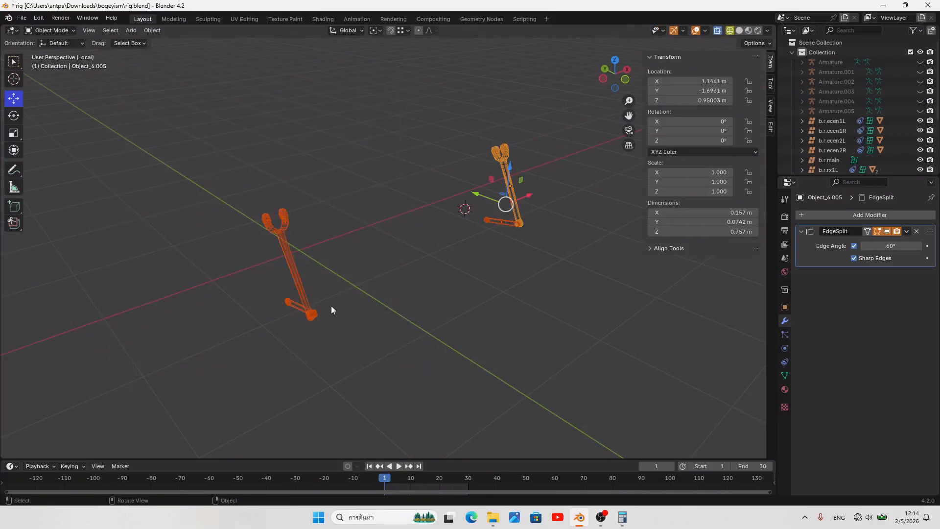
# Step: Clear the parents of the separated lever and link while keeping their transformation, and recentre their origins on the geometry
pyautogui.click(337, 304)
pyautogui.hotkey('alt', 'p')
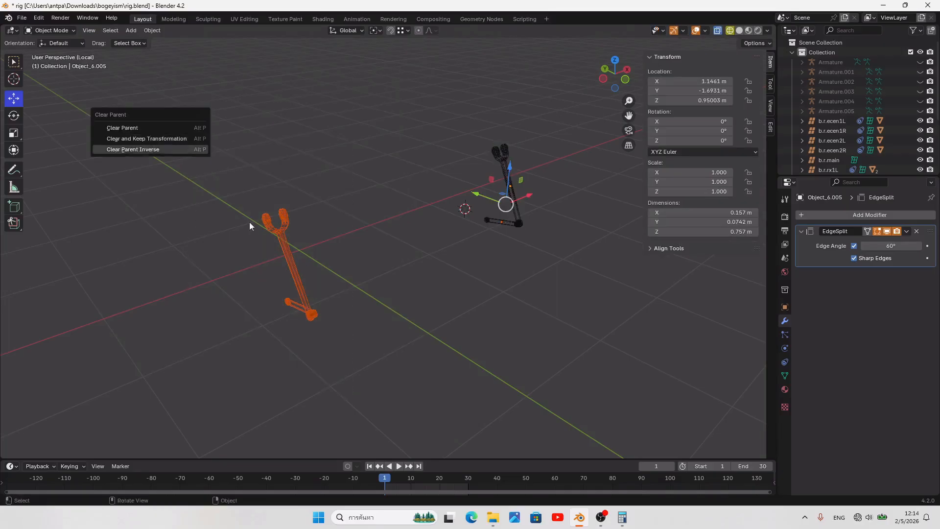
pyautogui.click(290, 283)
pyautogui.hotkey('alt', 'p')
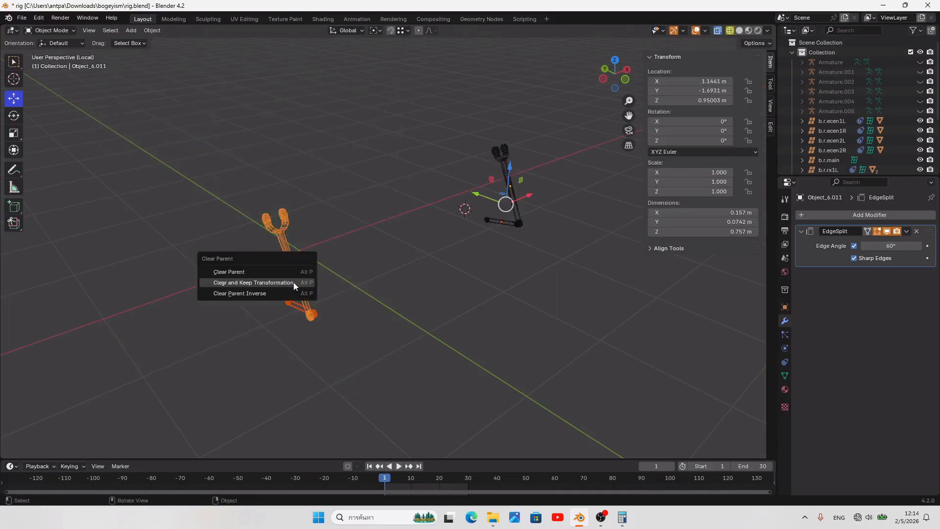
pyautogui.click(293, 282)
pyautogui.rightClick(293, 282)
pyautogui.moveTo(293, 282)
pyautogui.click(388, 292)
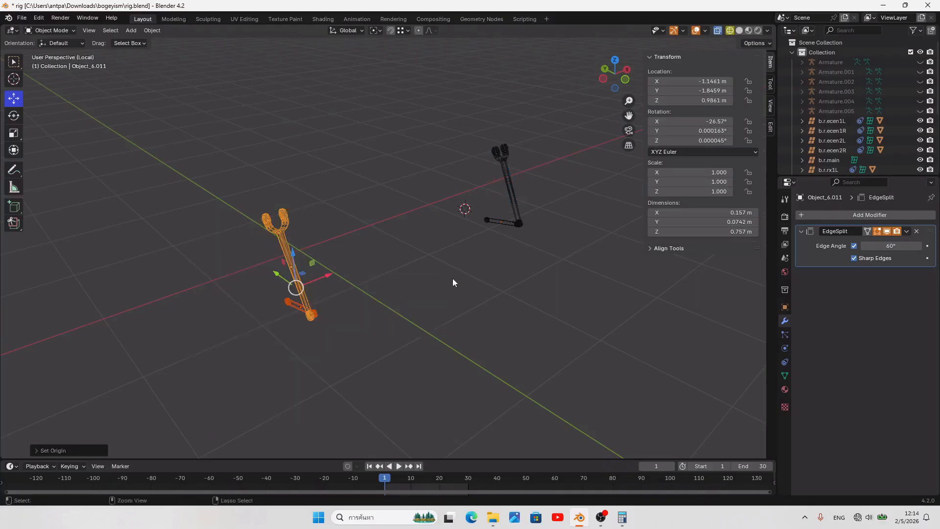
# Step: Apply the rotation of all lever and link objects, recentre their origins, return to the first frame and save the file
pyautogui.press('a')
pyautogui.hotkey('ctrl', 'a')
pyautogui.click(499, 274)
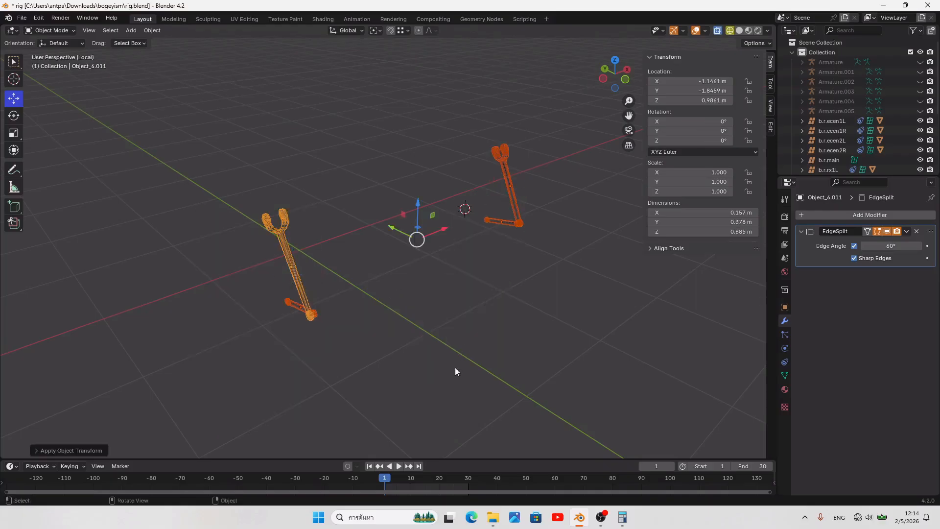
pyautogui.rightClick(407, 357)
pyautogui.moveTo(391, 356)
pyautogui.click(489, 365)
pyautogui.hotkey('ctrl', 's')
pyautogui.click(370, 466)
pyautogui.click(396, 370)
pyautogui.hotkey('ctrl', 's')
# Step: Restore solid shading and leave local view to show the whole rig
pyautogui.click(738, 31)
pyautogui.moveTo(522, 190); pyautogui.dragTo(563, 183, button='middle')
pyautogui.scroll(3, 477, 246)
pyautogui.scroll(-3, 478, 245)
pyautogui.moveTo(478, 246); pyautogui.dragTo(476, 243, button='middle')
pyautogui.press('/')
pyautogui.scroll(4, 469, 347)
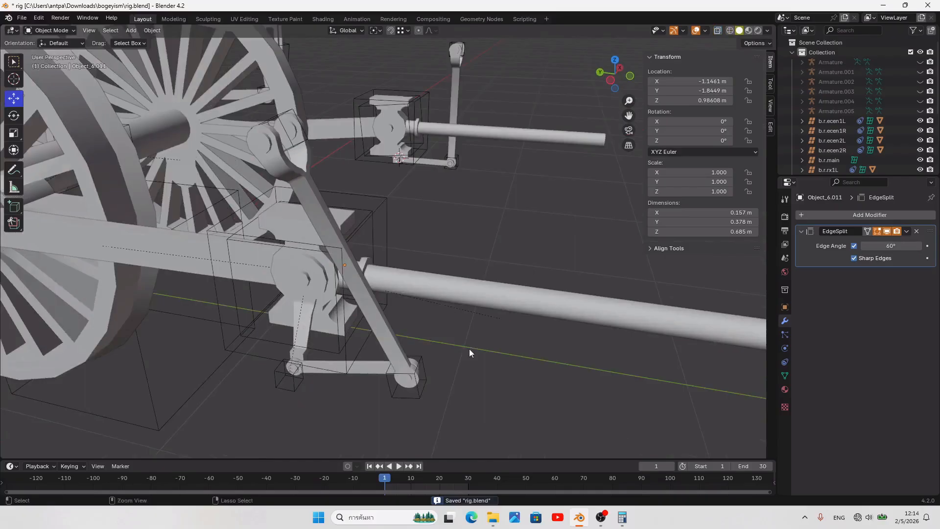
# Step: Parent the mirrored link to the lower pin lattice b.r.rx1R as Object
pyautogui.click(343, 372)
pyautogui.keyDown('shift'); pyautogui.click(391, 392); pyautogui.keyUp('shift')
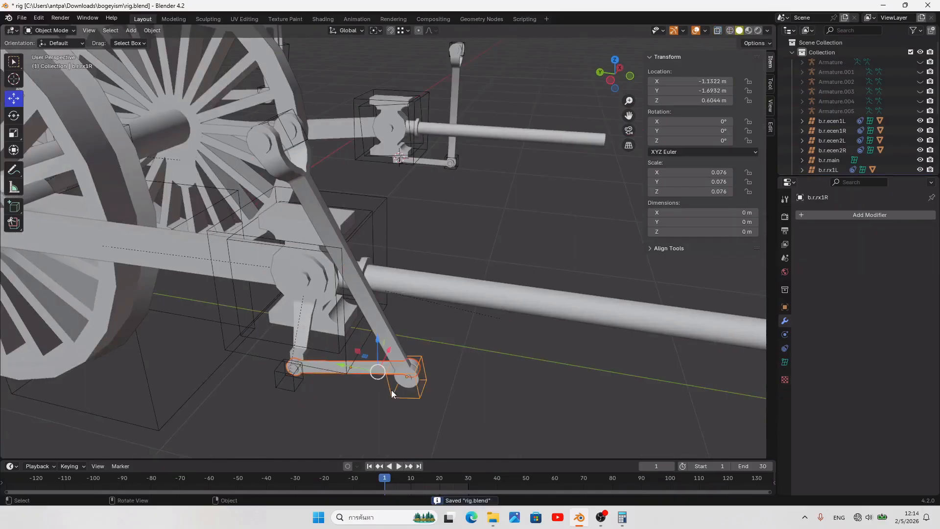
pyautogui.hotkey('ctrl', 'p')
pyautogui.click(391, 390)
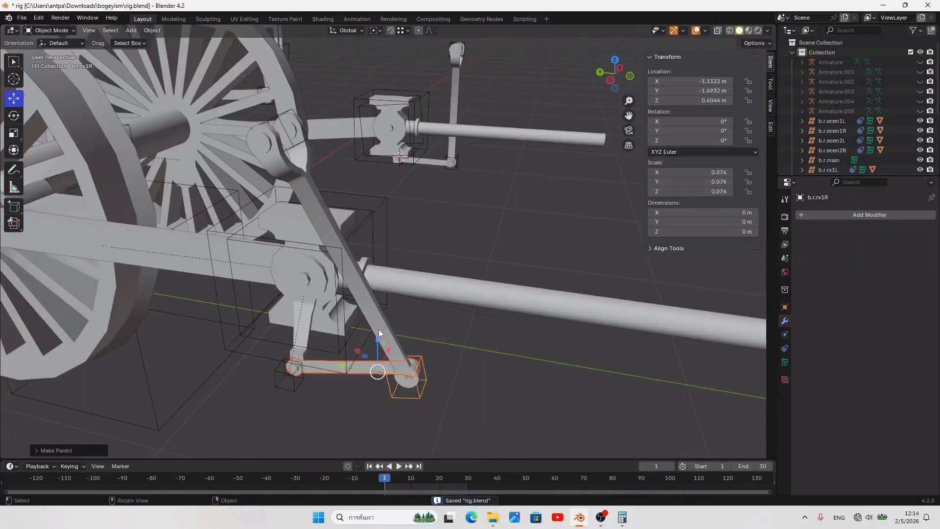
# Step: Parent the mirrored combination lever to the upper pin lattice b.r.rx2R as Object and save the file
pyautogui.keyDown('shift'); pyautogui.click(319, 167); pyautogui.keyUp('shift')
pyautogui.keyDown('shift'); pyautogui.click(285, 113); pyautogui.keyUp('shift')
pyautogui.hotkey('ctrl', 'p')
pyautogui.click(284, 110)
pyautogui.click(476, 217)
pyautogui.hotkey('ctrl', 's')
# Step: Play the animation to check the movement of the complete valve gear on both sides
pyautogui.scroll(-5, 445, 351)
pyautogui.moveTo(445, 352); pyautogui.dragTo(465, 338, button='middle')
pyautogui.press('KP_3')
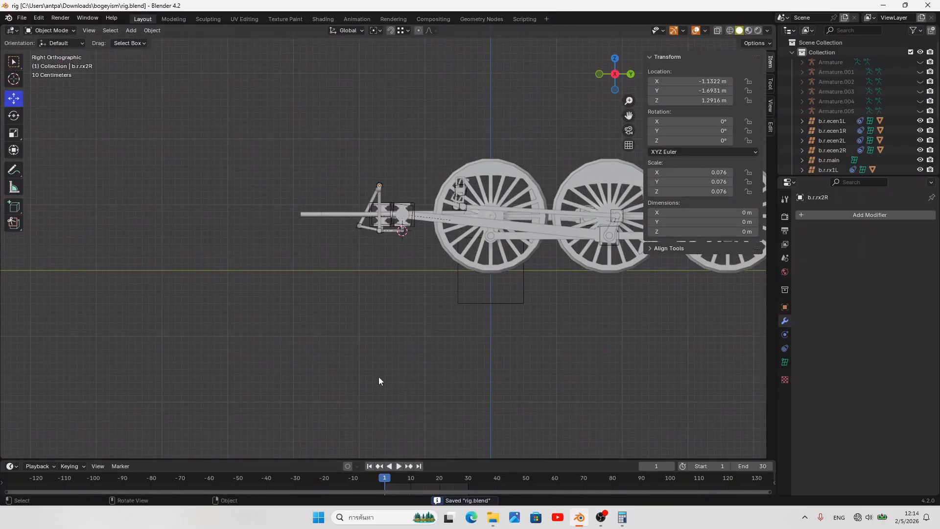
pyautogui.scroll(-2, 378, 377)
pyautogui.moveTo(362, 353); pyautogui.dragTo(411, 419, button='middle')
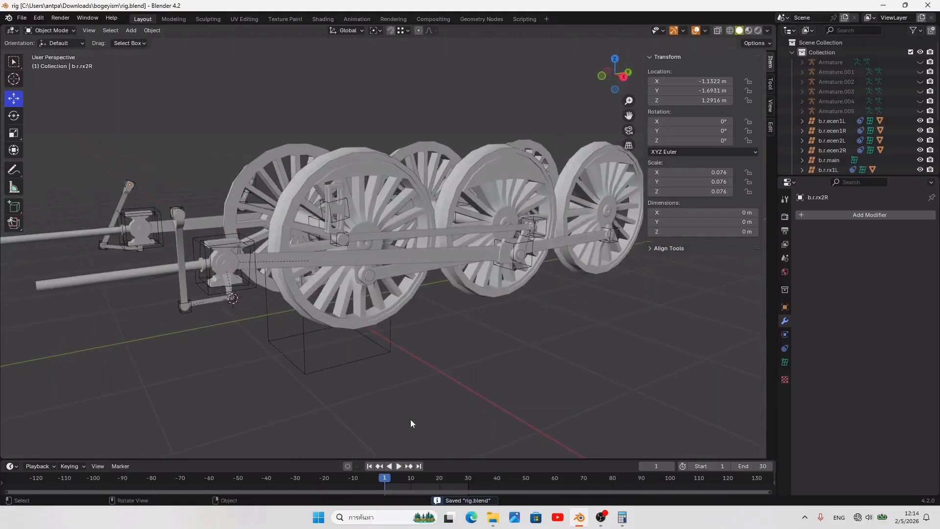
pyautogui.click(397, 466)
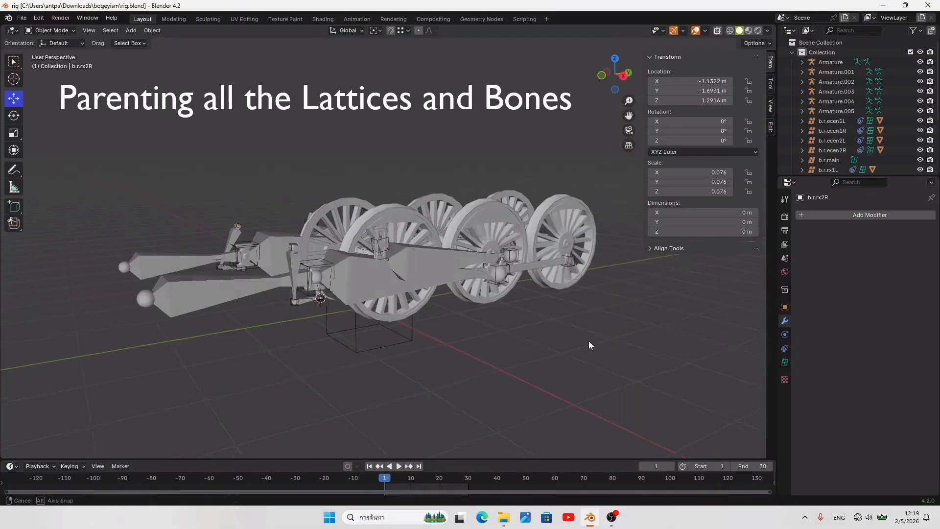
# Step: Parent all armatures and lattices, from Armature through b.r.wh3, to the main lattice b.r.main as Object and save the file
pyautogui.scroll(2, 589, 341)
pyautogui.scroll(-2, 836, 128)
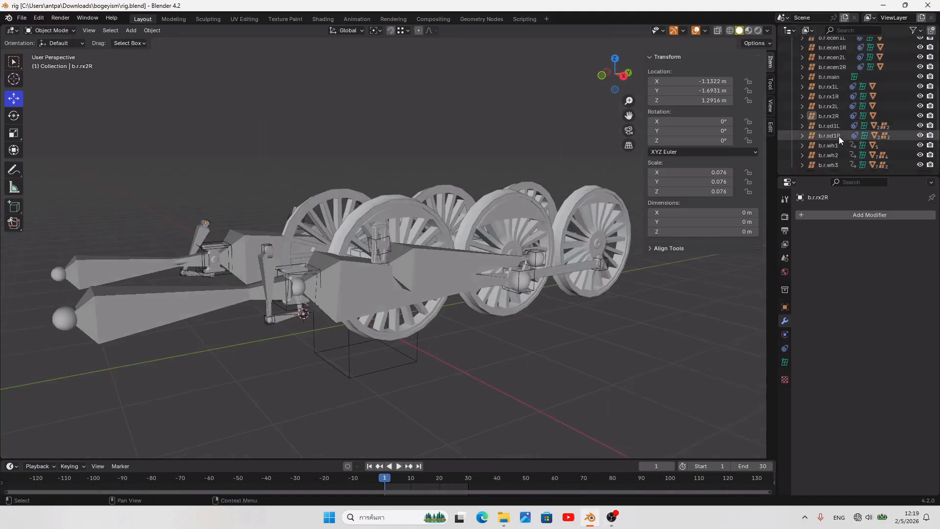
pyautogui.scroll(6, 834, 117)
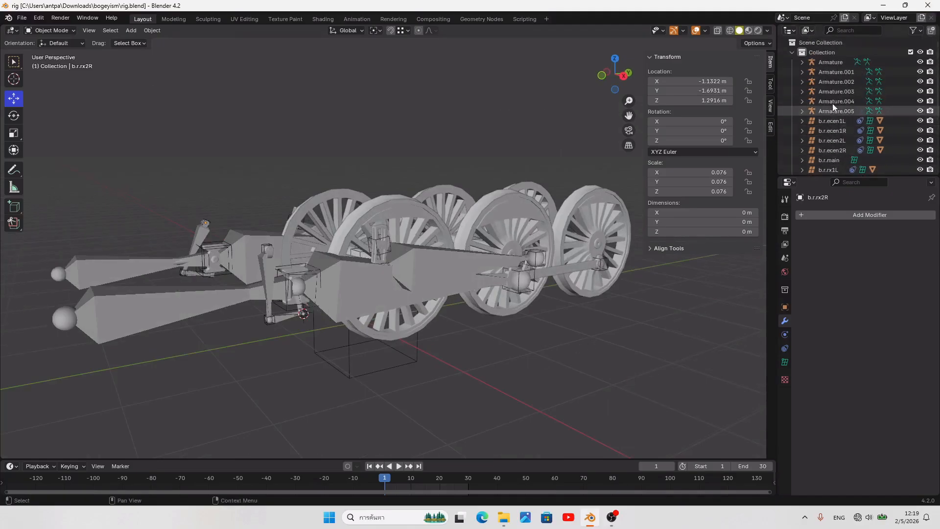
pyautogui.click(829, 63)
pyautogui.scroll(-4, 832, 129)
pyautogui.scroll(-1, 833, 134)
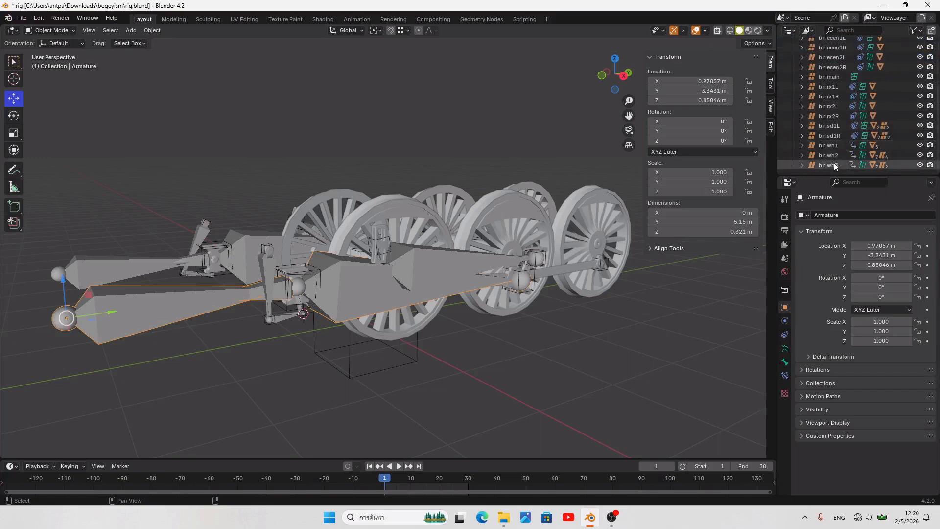
pyautogui.scroll(5, 837, 88)
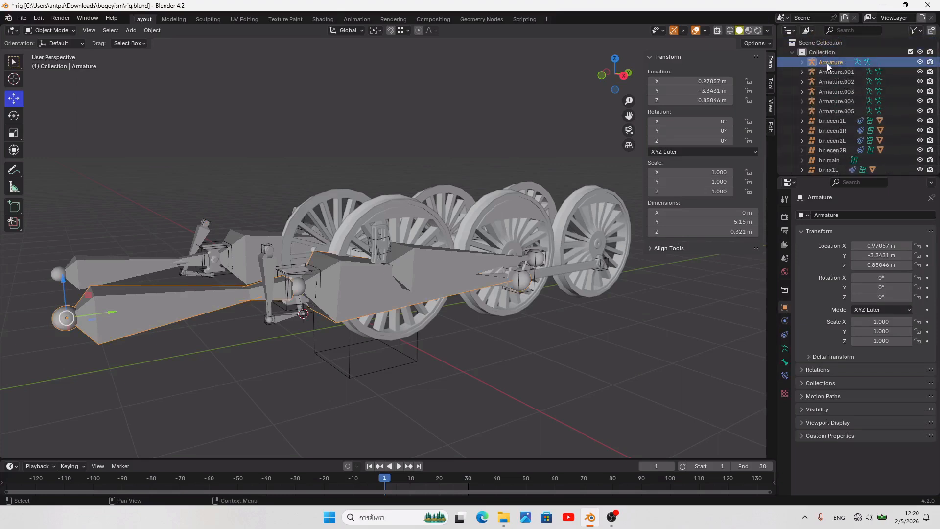
pyautogui.scroll(-4, 828, 98)
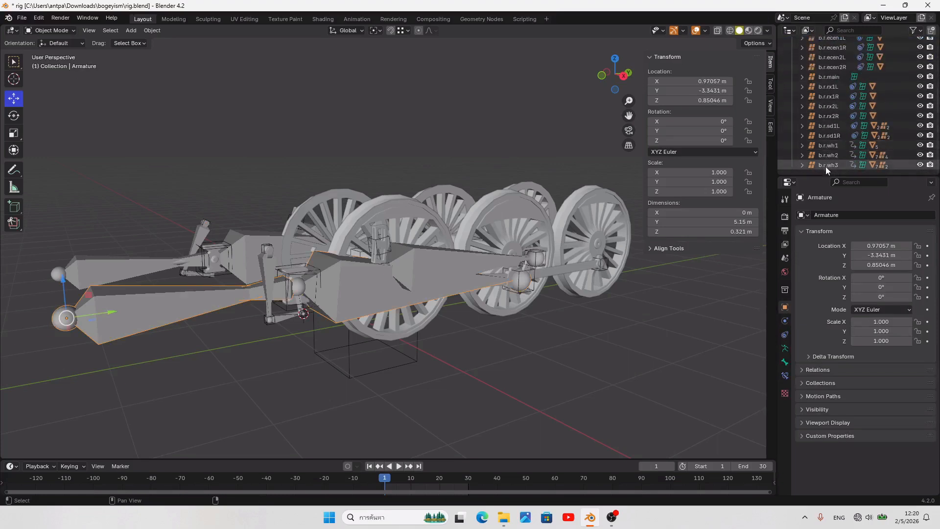
pyautogui.keyDown('shift'); pyautogui.click(825, 165); pyautogui.keyUp('shift')
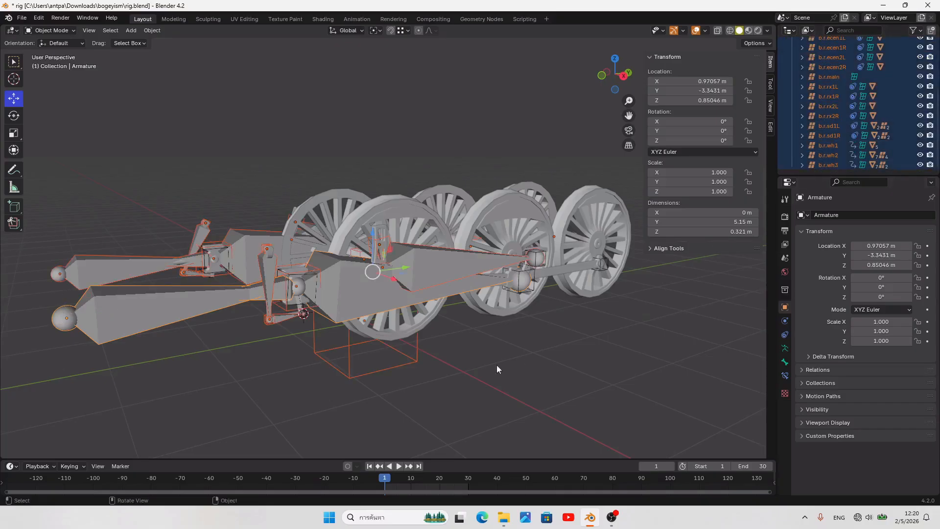
pyautogui.keyDown('shift'); pyautogui.click(375, 376); pyautogui.keyUp('shift')
pyautogui.scroll(4, 416, 342)
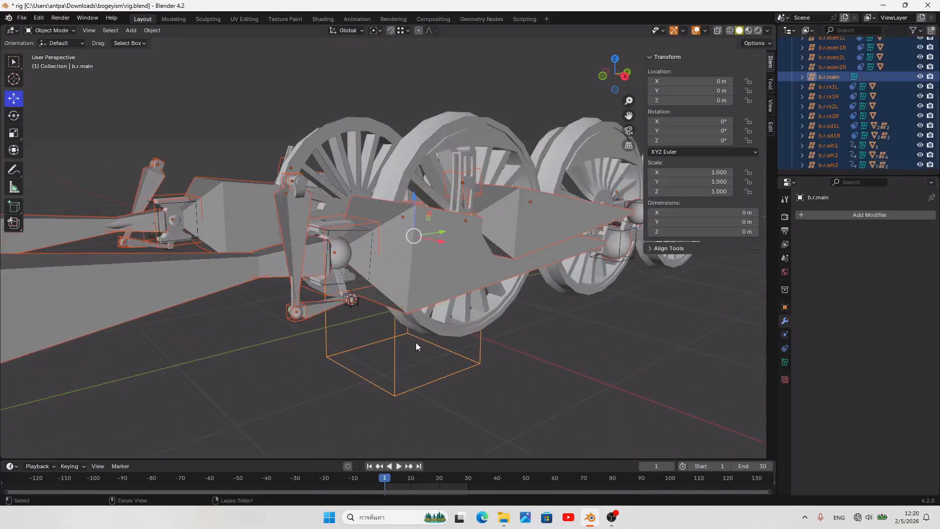
pyautogui.hotkey('ctrl', 'p')
pyautogui.click(416, 343)
pyautogui.click(585, 392)
pyautogui.scroll(-3, 585, 392)
pyautogui.hotkey('ctrl', 's')
# Step: Select all the valve gear armatures on both sides of the locomotive and hide them
pyautogui.moveTo(586, 392); pyautogui.dragTo(483, 292, button='middle')
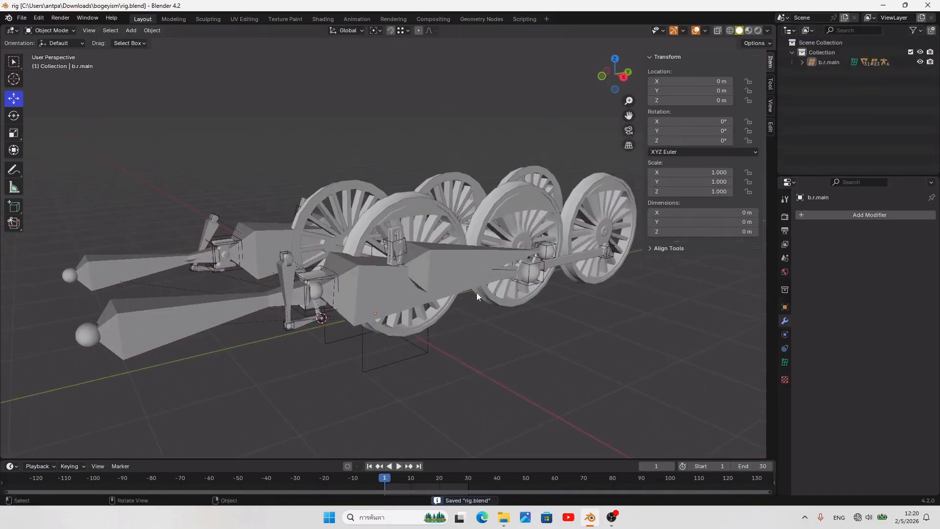
pyautogui.click(454, 269)
pyautogui.moveTo(260, 236); pyautogui.dragTo(425, 240, button='middle')
pyautogui.click(581, 273)
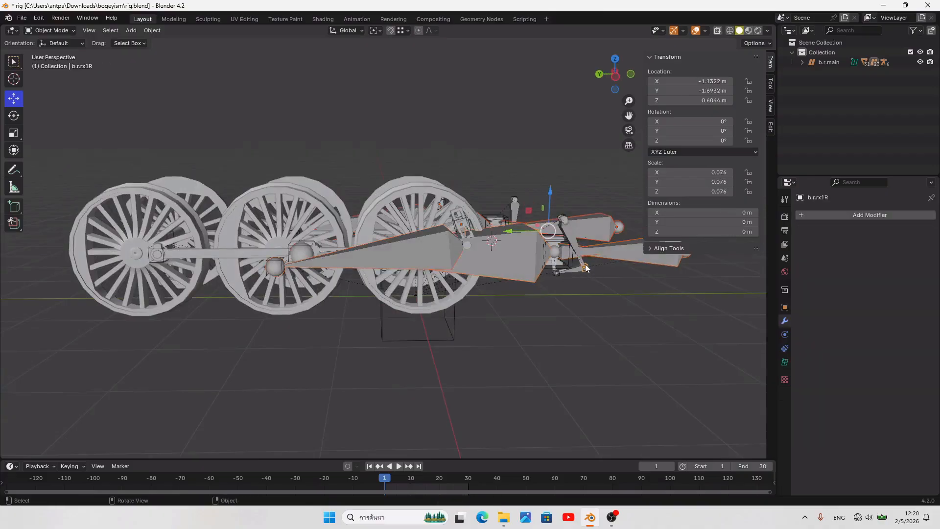
pyautogui.moveTo(576, 244); pyautogui.dragTo(392, 265, button='middle')
pyautogui.keyDown('shift'); pyautogui.click(272, 276); pyautogui.keyUp('shift')
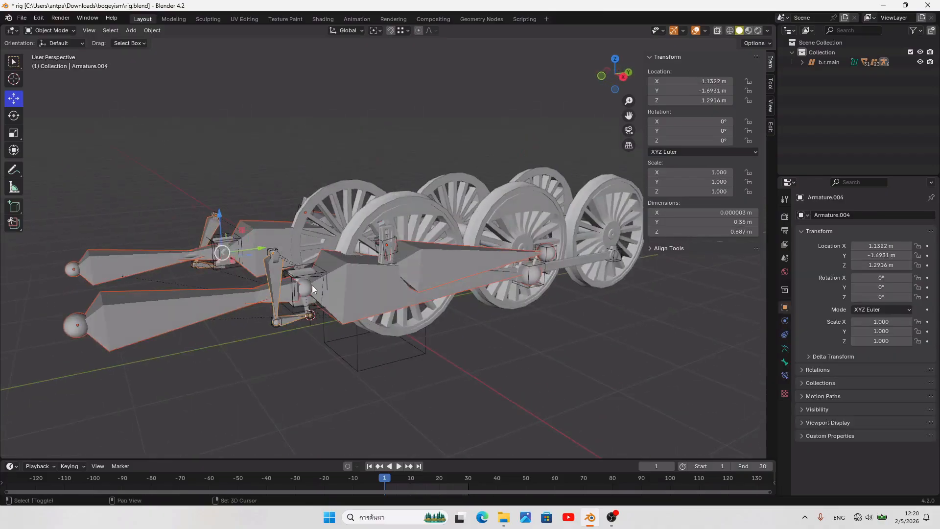
pyautogui.moveTo(377, 304); pyautogui.dragTo(363, 311, button='middle')
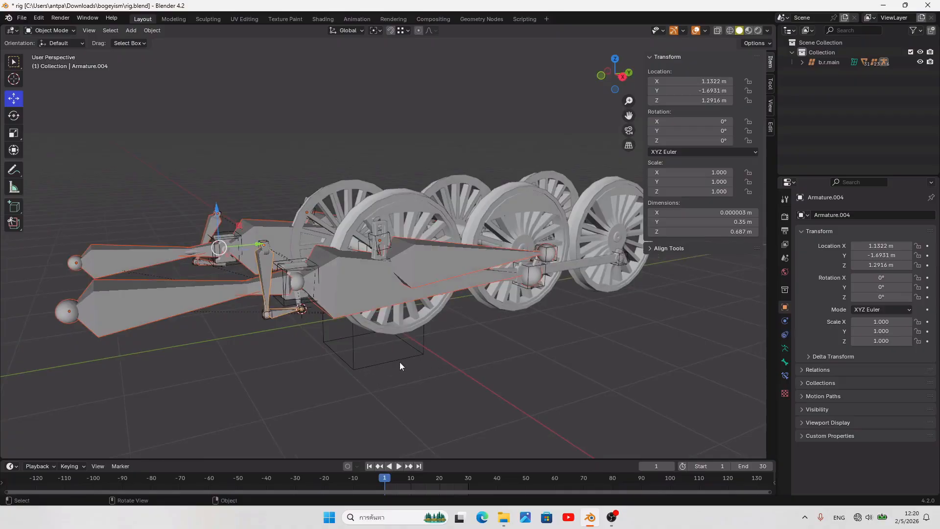
pyautogui.press('g')
pyautogui.click(410, 388)
pyautogui.hotkey('ctrl', 'z')
pyautogui.hotkey('ctrl', 'z')
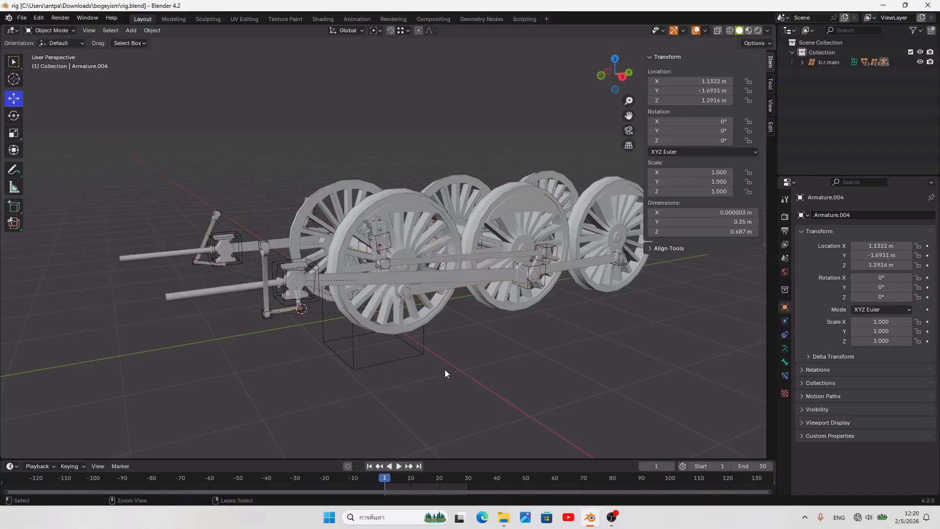
# Step: Save the file and play the animation to check the valve gear with the armatures hidden
pyautogui.hotkey('ctrl', 's')
pyautogui.click(400, 466)
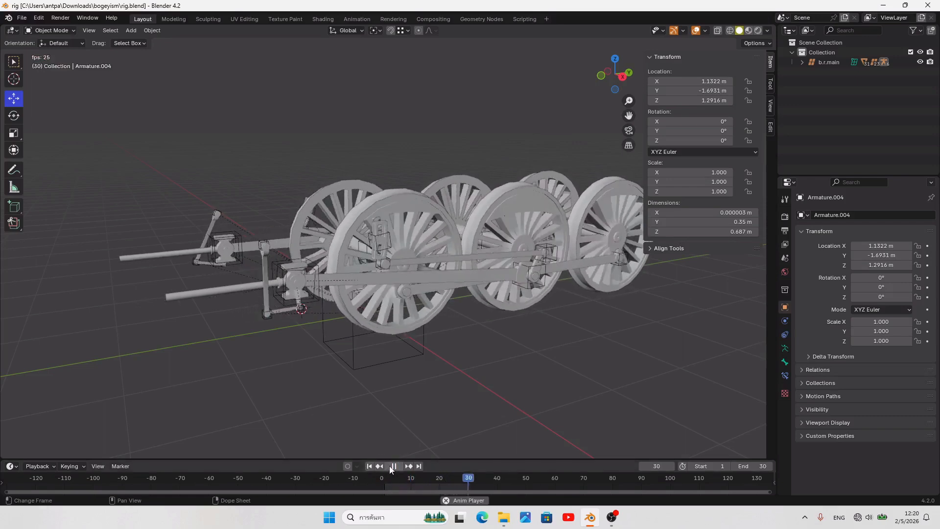
pyautogui.press('Escape')
# Step: Select all objects and export them as Wavefront OBJ over bogey.obj, using Selection Only, forward axis Y and up axis Z
pyautogui.press('a')
pyautogui.press('a')
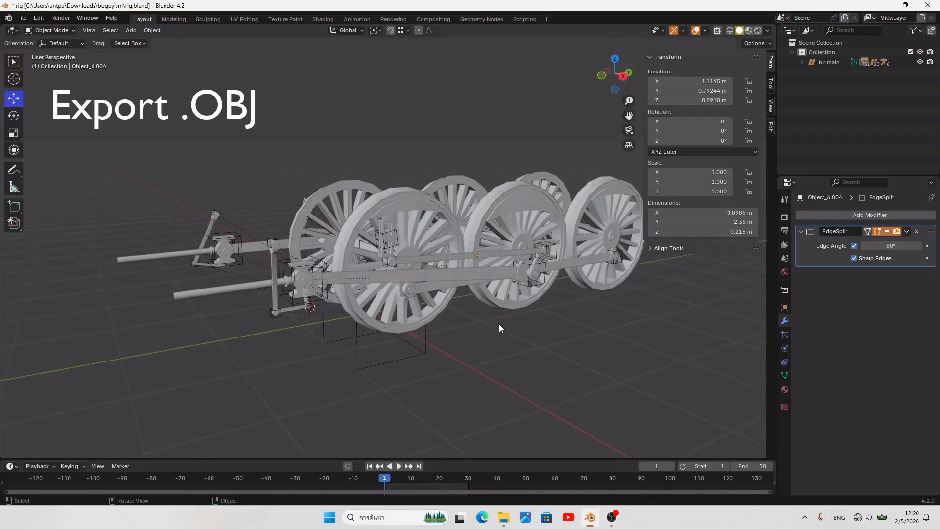
pyautogui.click(427, 299)
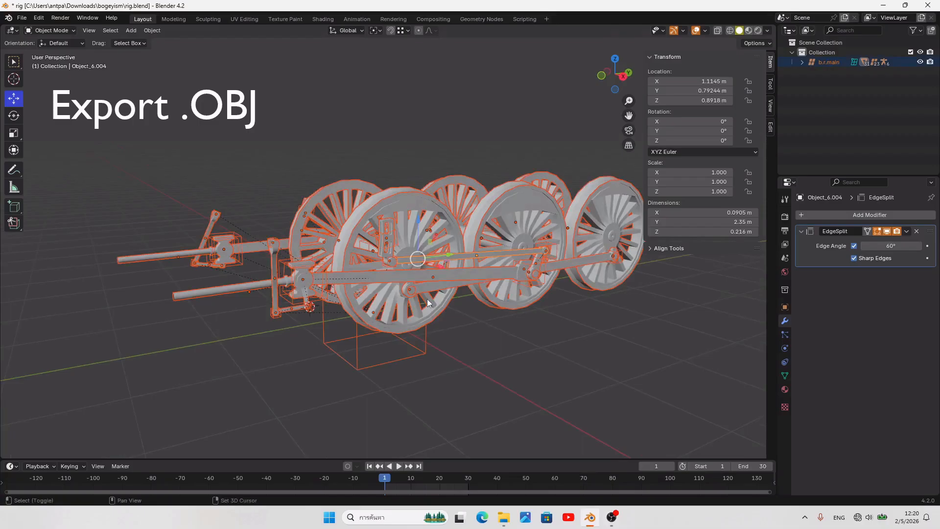
pyautogui.keyDown('shift'); pyautogui.click(426, 299); pyautogui.keyUp('shift')
pyautogui.click(21, 17)
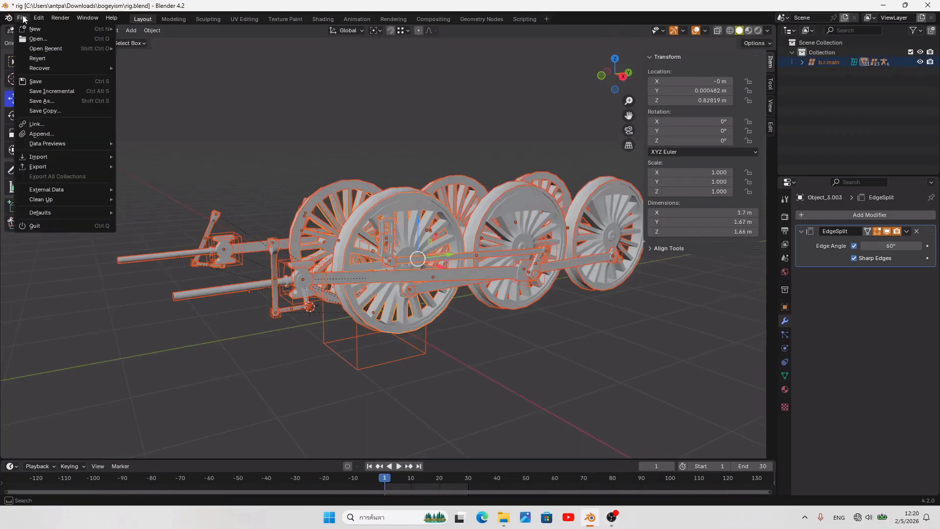
pyautogui.moveTo(47, 168)
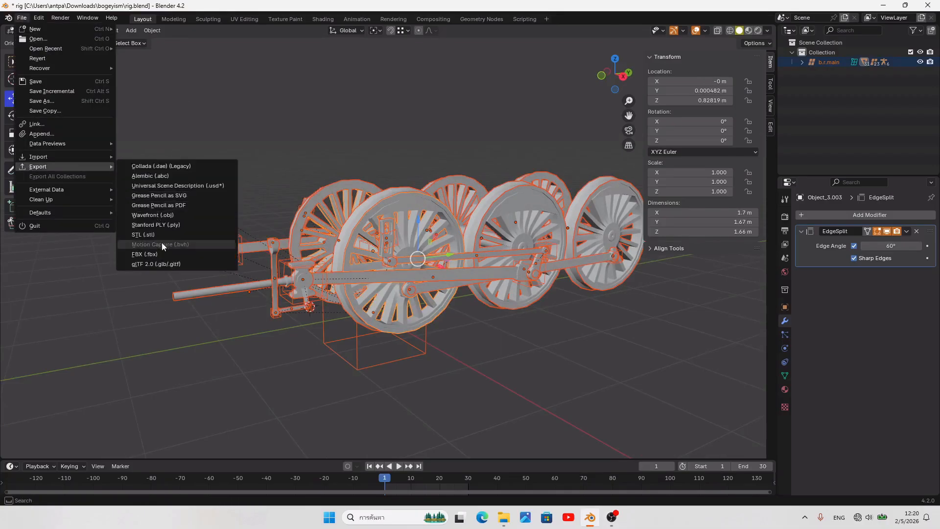
pyautogui.click(151, 215)
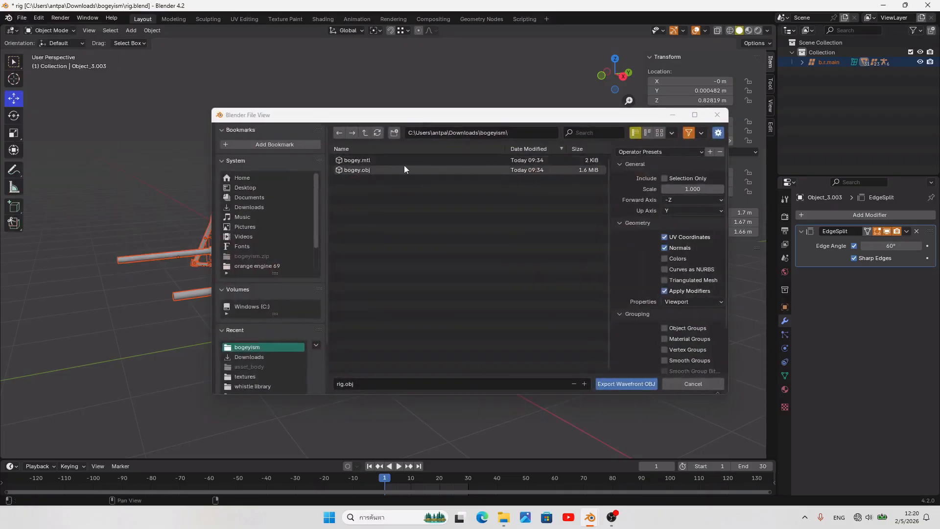
pyautogui.click(383, 170)
pyautogui.click(675, 199)
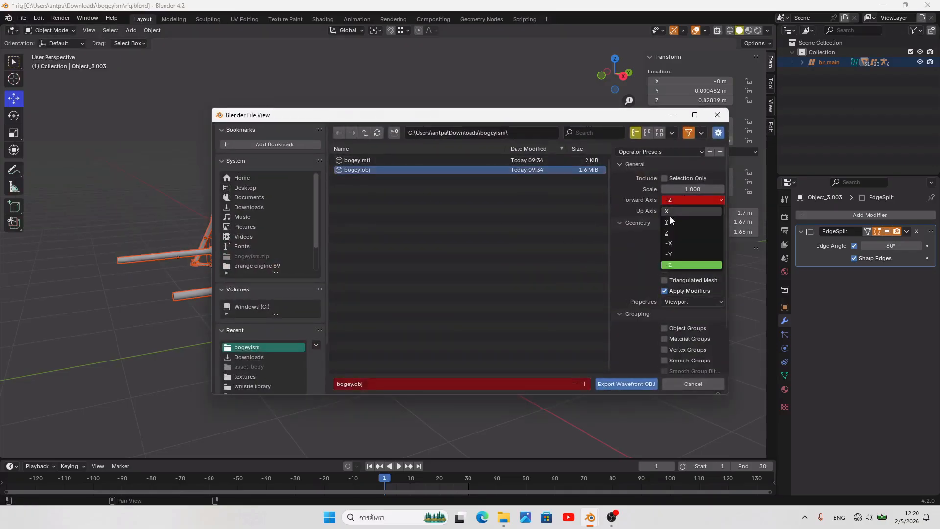
pyautogui.click(669, 222)
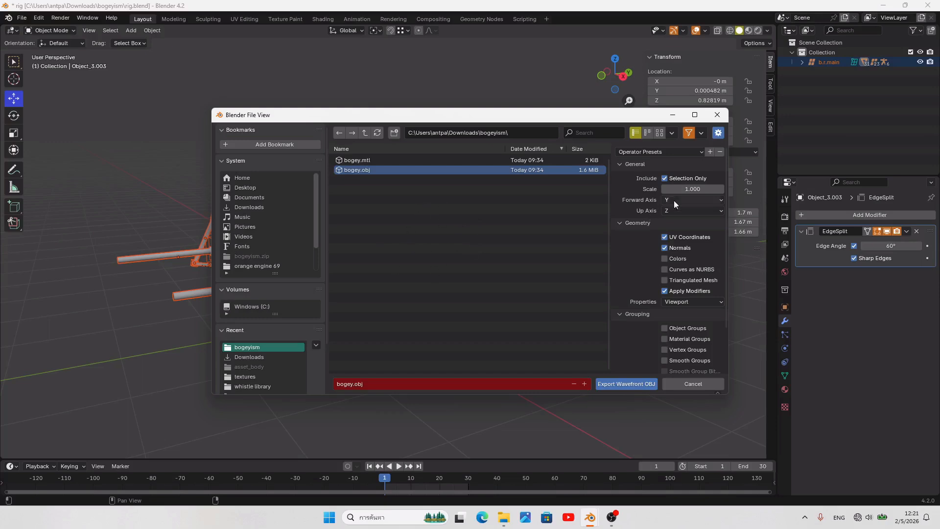
pyautogui.click(629, 383)
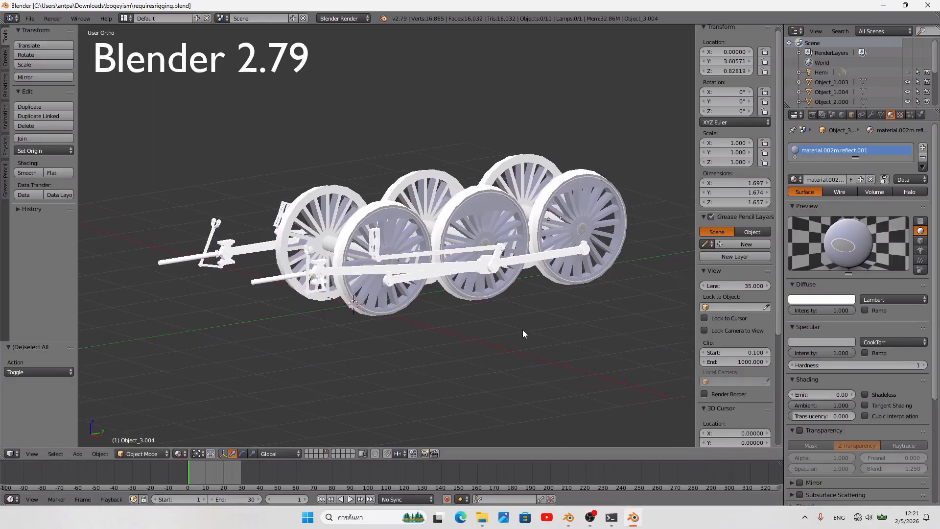
# Step: Switch to Blender 2.79 and delete all the old wheel and valve gear meshes from requiresrigging.blend
pyautogui.moveTo(522, 330); pyautogui.dragTo(523, 323, button='middle')
pyautogui.scroll(-2, 522, 317)
pyautogui.moveTo(493, 294); pyautogui.dragTo(455, 307, button='middle')
pyautogui.scroll(2, 455, 307)
pyautogui.keyDown('shift'); pyautogui.moveTo(543, 319); pyautogui.dragTo(503, 279, button='middle'); pyautogui.keyUp('shift')
pyautogui.press('a')
pyautogui.keyDown('shift'); pyautogui.rightClick(377, 226); pyautogui.keyUp('shift')
pyautogui.moveTo(522, 243); pyautogui.dragTo(504, 230, button='middle')
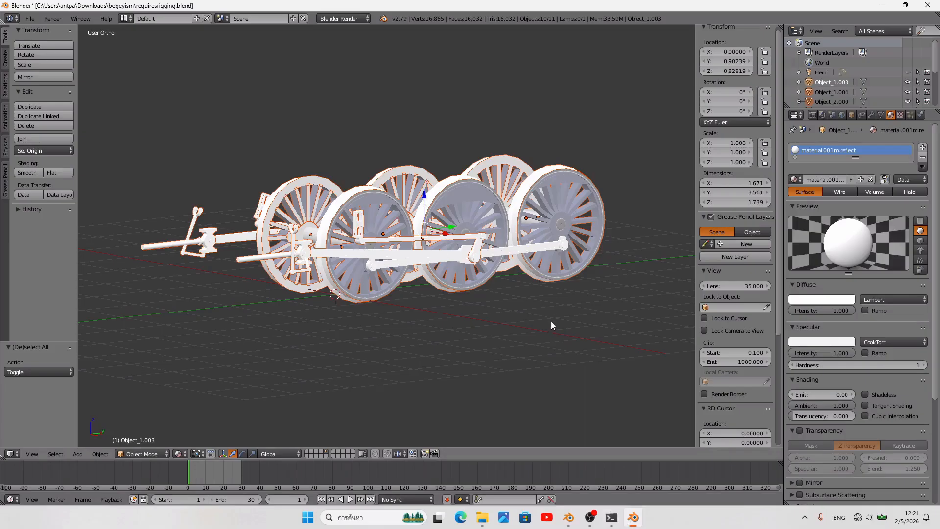
pyautogui.press('x')
pyautogui.click(507, 309)
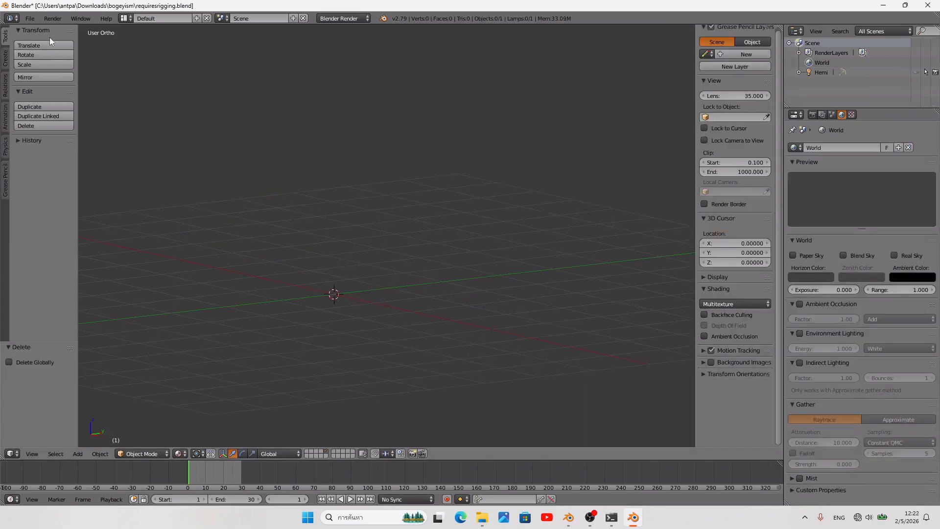
# Step: Import bogey.obj from the bogeyism folder as Wavefront OBJ with Y Forward and Z Up
pyautogui.click(33, 21)
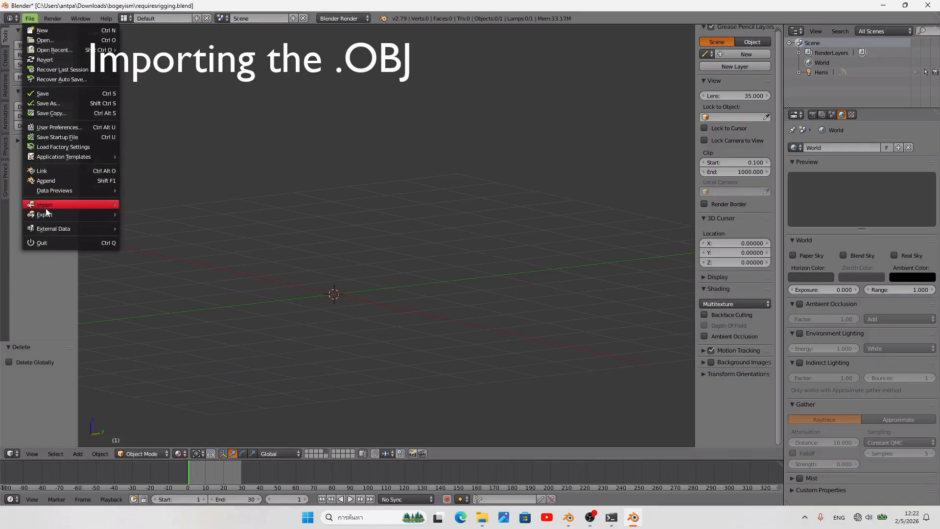
pyautogui.moveTo(47, 209)
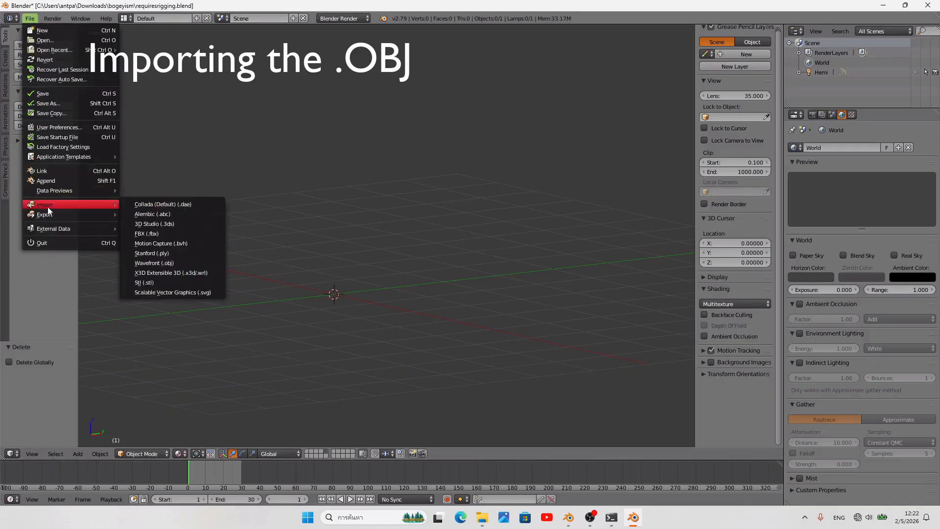
pyautogui.click(153, 263)
pyautogui.click(148, 86)
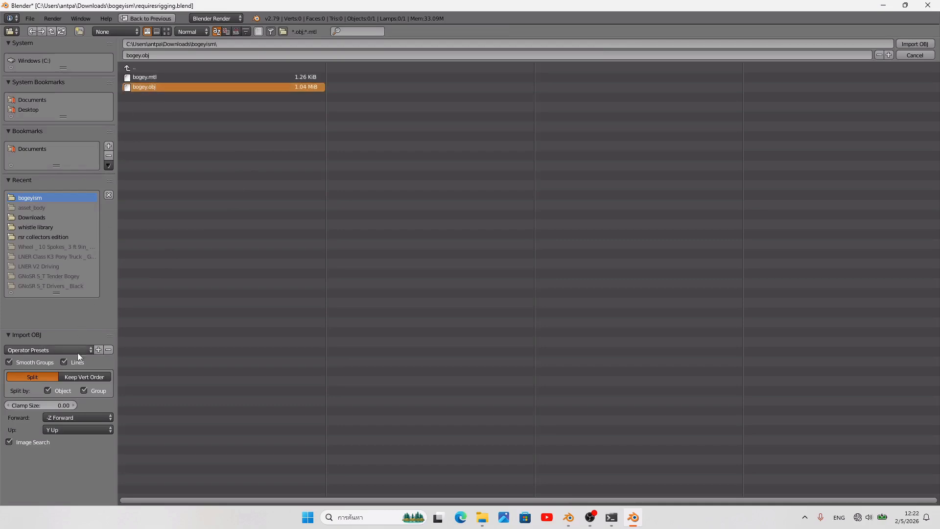
pyautogui.click(71, 417)
pyautogui.click(105, 395)
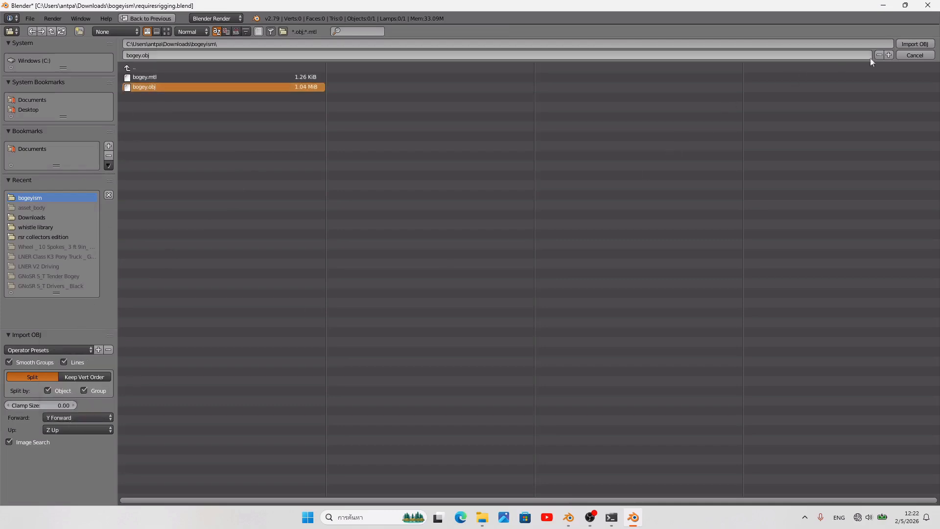
pyautogui.click(906, 44)
# Step: Set the origin of every imported mesh to its geometry
pyautogui.rightClick(572, 218)
pyautogui.press('a')
pyautogui.press('a')
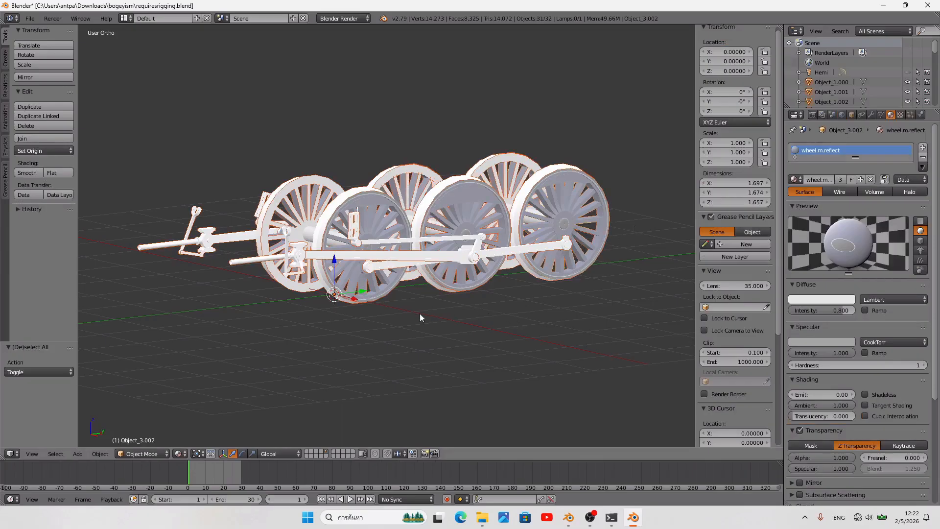
pyautogui.click(77, 454)
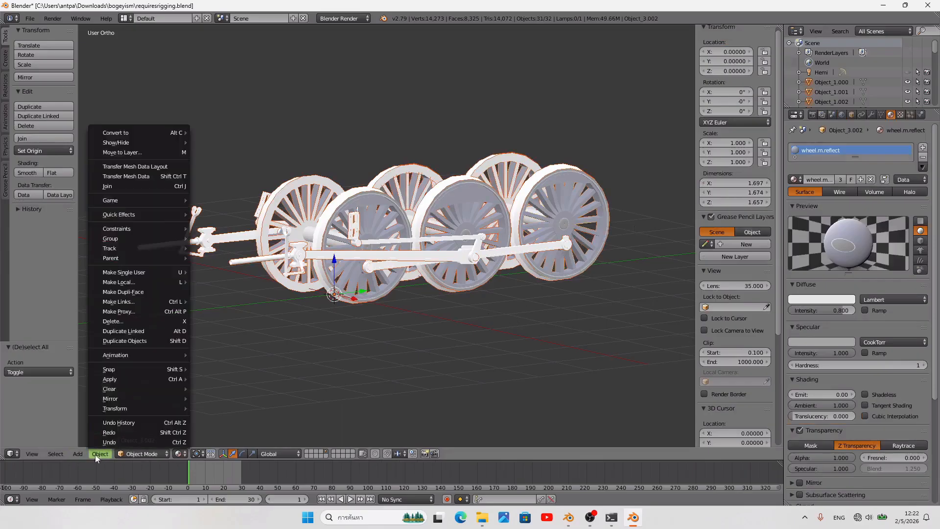
pyautogui.click(198, 454)
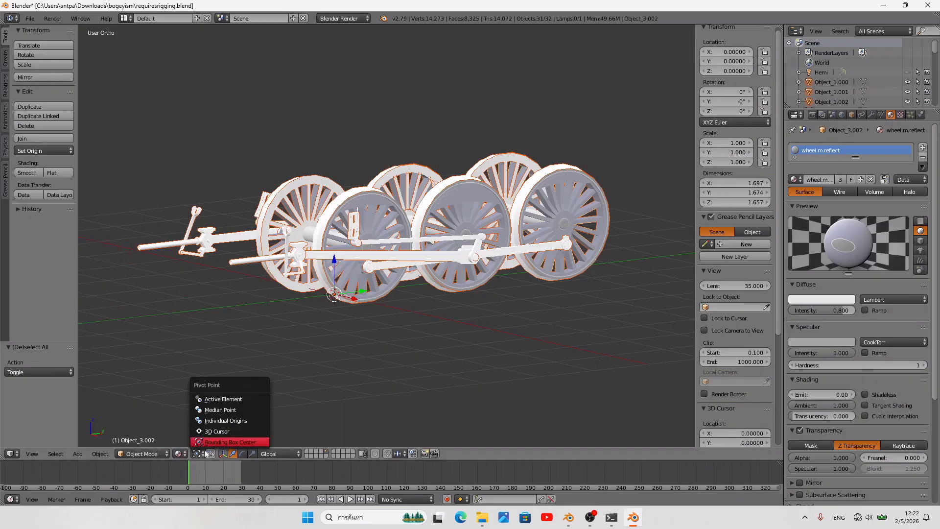
pyautogui.click(105, 454)
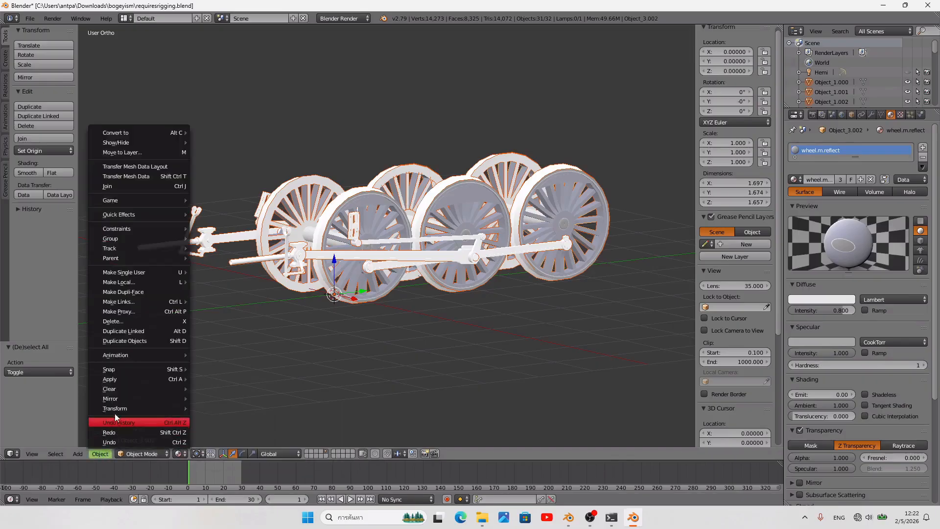
pyautogui.moveTo(115, 410)
pyautogui.click(229, 355)
# Step: Apply rotation and scale to all imported meshes and deselect everything
pyautogui.hotkey('ctrl', 'a')
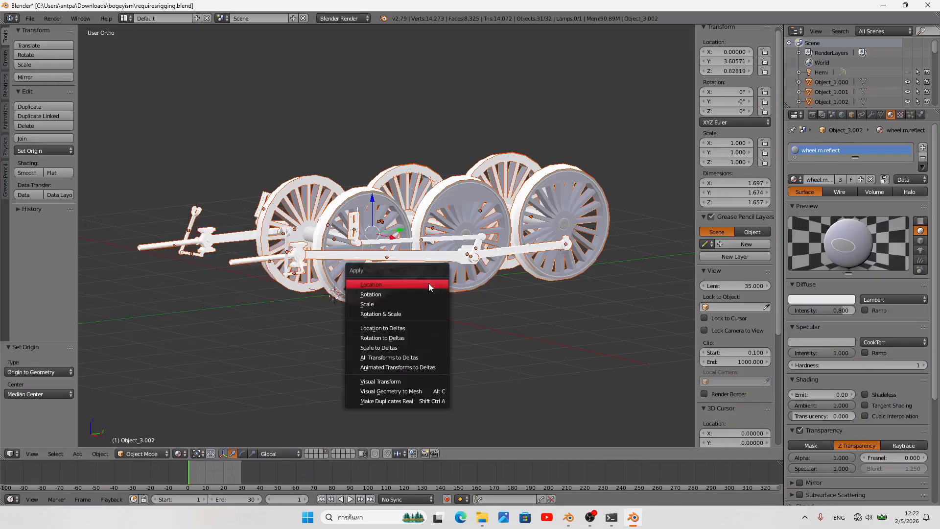
pyautogui.click(408, 317)
pyautogui.moveTo(408, 318); pyautogui.dragTo(463, 283, button='middle')
pyautogui.rightClick(488, 272)
pyautogui.press('a')
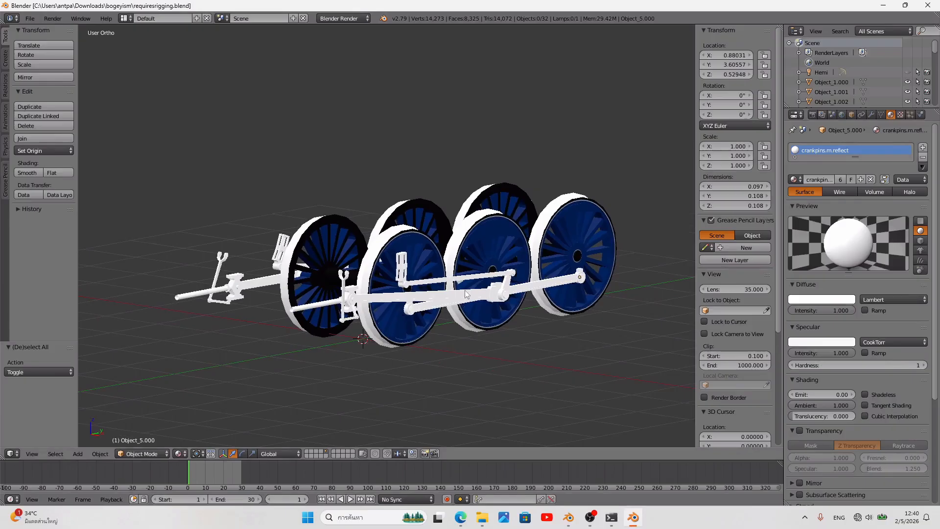
# Step: Switch to rig.blend in Blender 4.2, select all objects of type Lattice and copy them
pyautogui.moveTo(466, 294); pyautogui.dragTo(582, 379, button='middle')
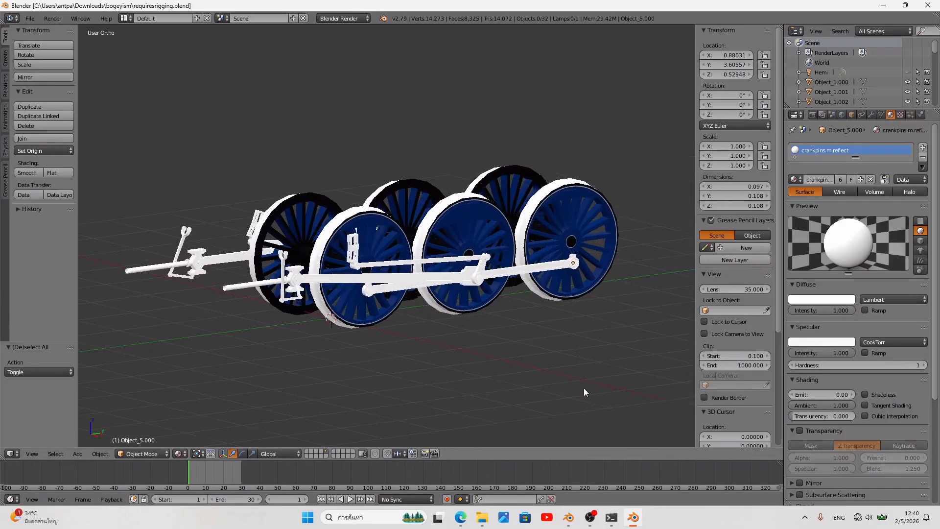
pyautogui.click(576, 520)
pyautogui.moveTo(486, 279); pyautogui.dragTo(480, 280, button='middle')
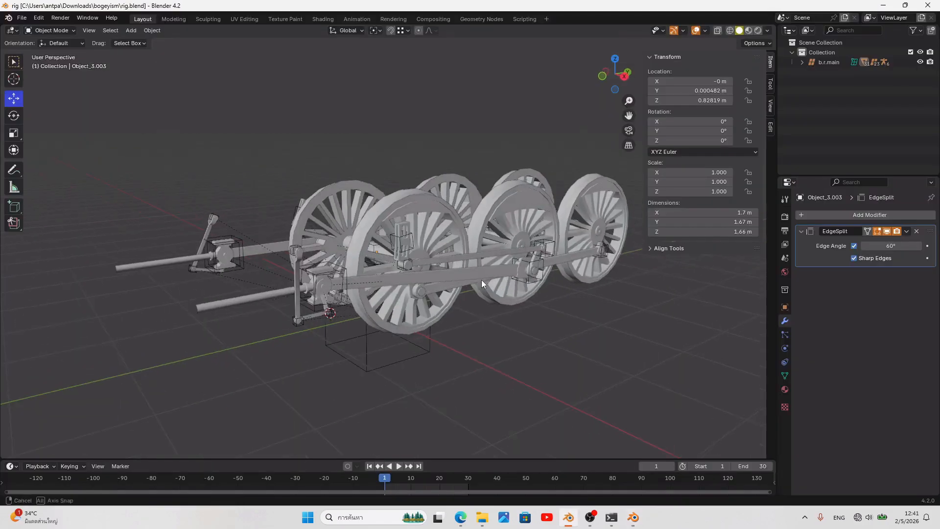
pyautogui.click(157, 31)
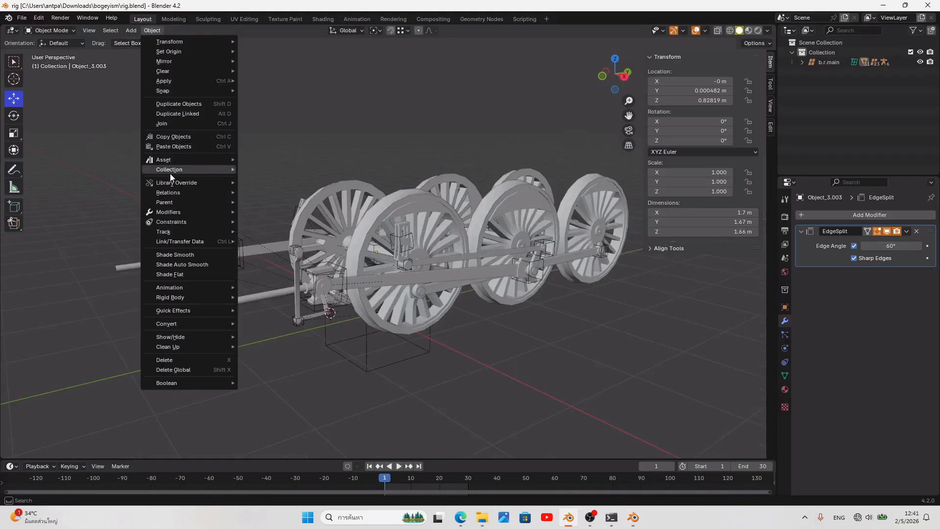
pyautogui.click(111, 31)
pyautogui.moveTo(161, 152)
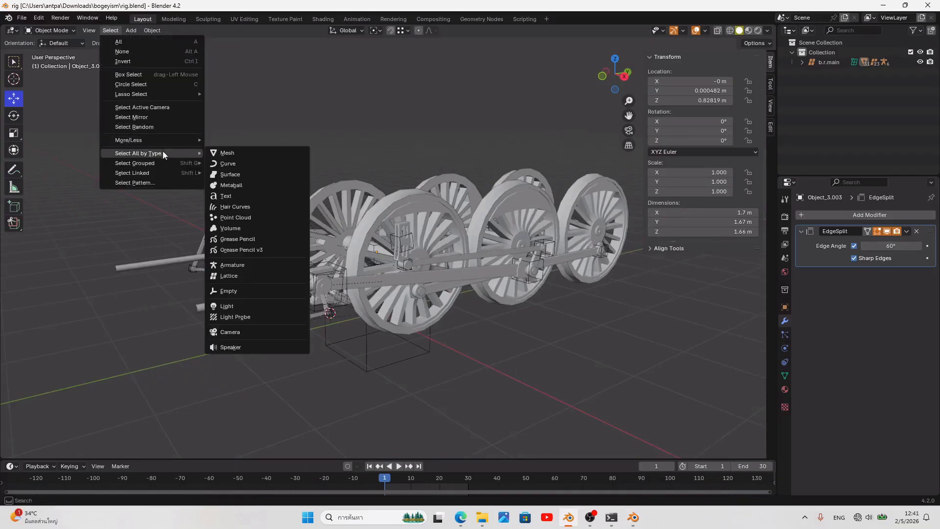
pyautogui.click(235, 278)
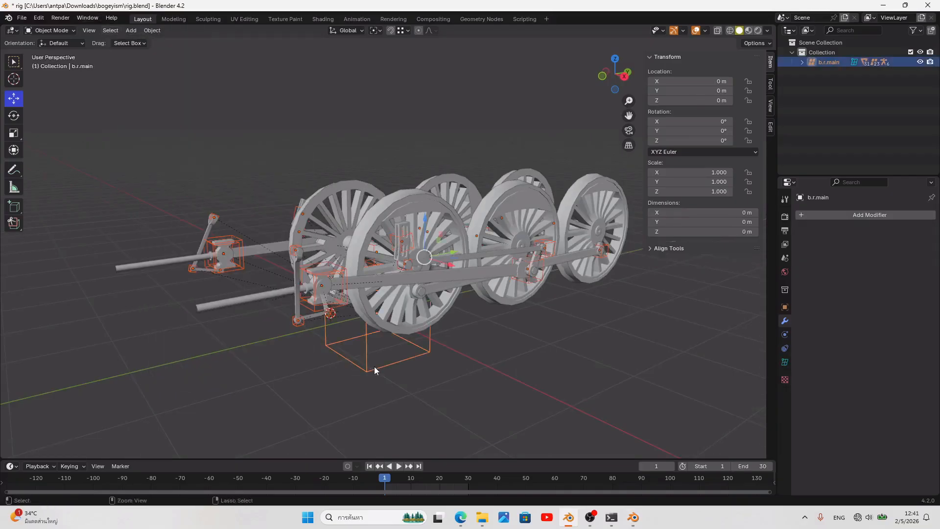
pyautogui.hotkey('ctrl', 'c')
# Step: Switch back to Blender 2.79 and paste the copied lattice rig into requiresrigging.blend
pyautogui.click(632, 517)
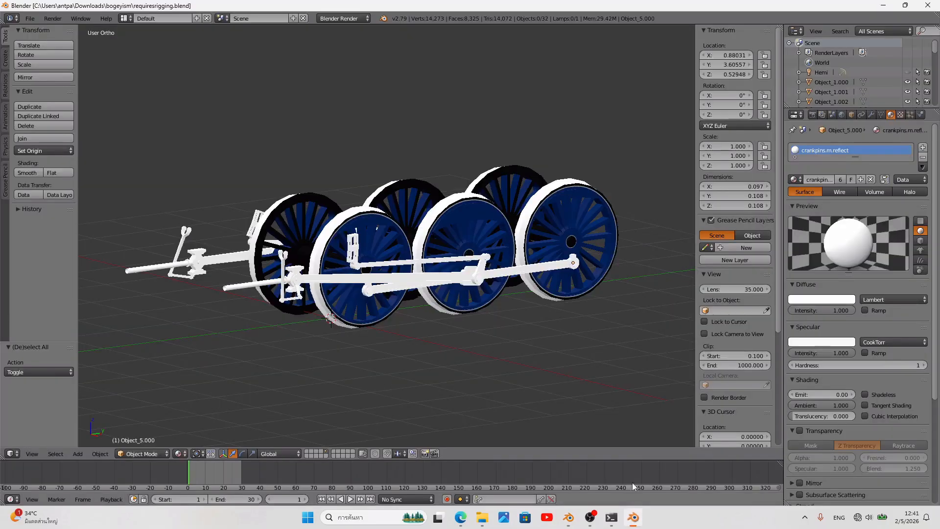
pyautogui.hotkey('ctrl', 'v')
pyautogui.press('a')
pyautogui.moveTo(264, 334); pyautogui.dragTo(241, 314, button='middle')
pyautogui.scroll(-5, 862, 88)
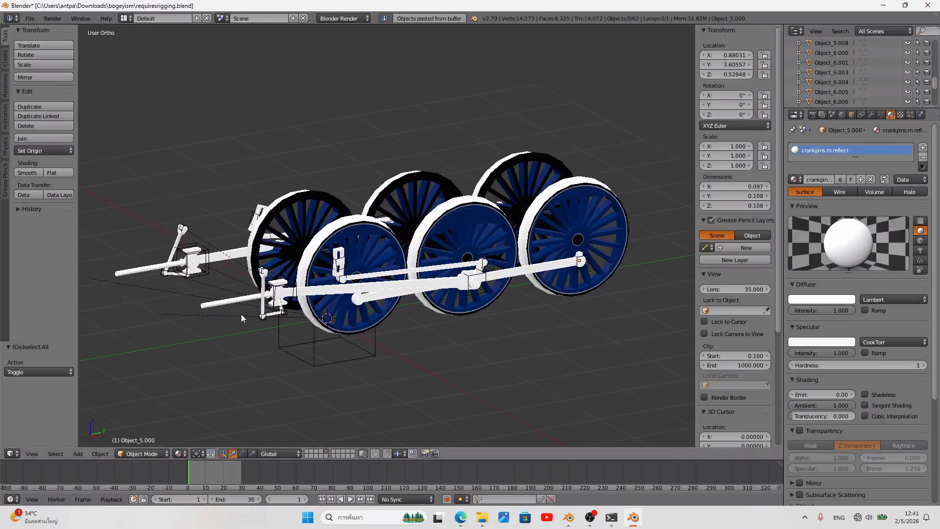
pyautogui.keyDown('shift'); pyautogui.moveTo(156, 315); pyautogui.dragTo(306, 313, button='middle'); pyautogui.keyUp('shift')
pyautogui.scroll(2, 236, 298)
# Step: Pick one of the pasted rig's armatures in the viewport and look for it in the object list
pyautogui.press('a')
pyautogui.press('a')
pyautogui.press('a')
pyautogui.press('a')
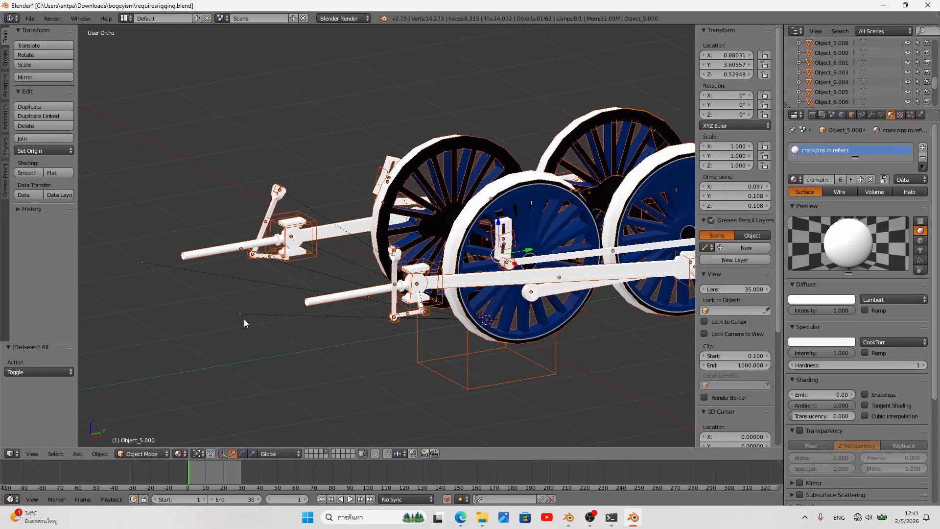
pyautogui.press('b')
pyautogui.moveTo(257, 341); pyautogui.dragTo(211, 293)
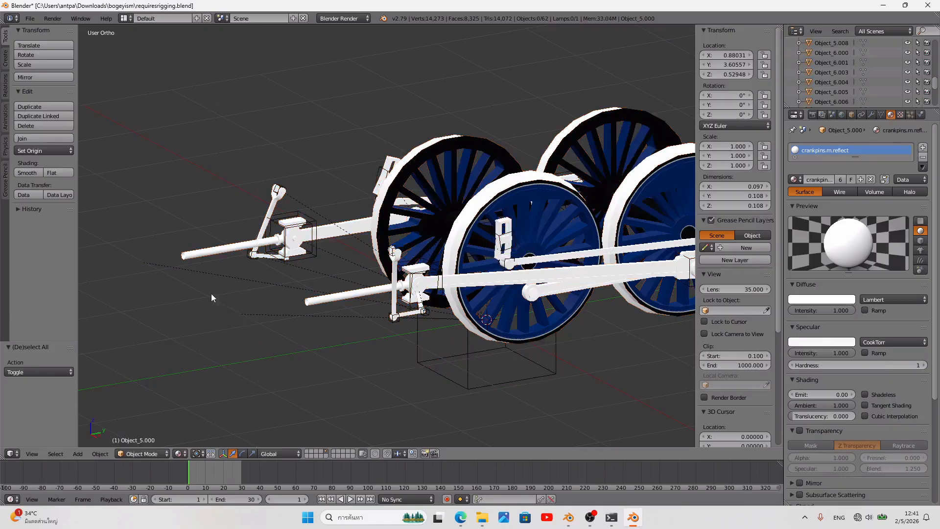
pyautogui.press('a')
pyautogui.rightClick(240, 315)
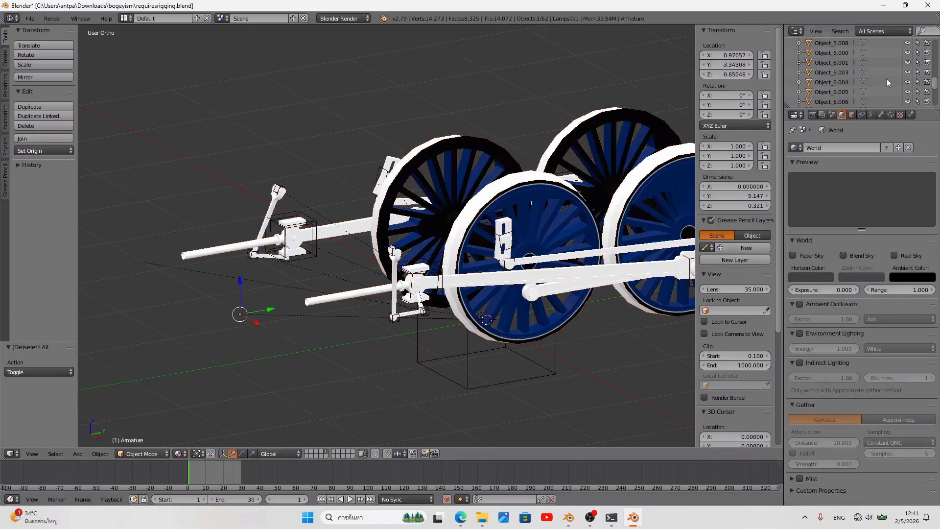
pyautogui.scroll(-15, 836, 89)
pyautogui.scroll(1, 827, 83)
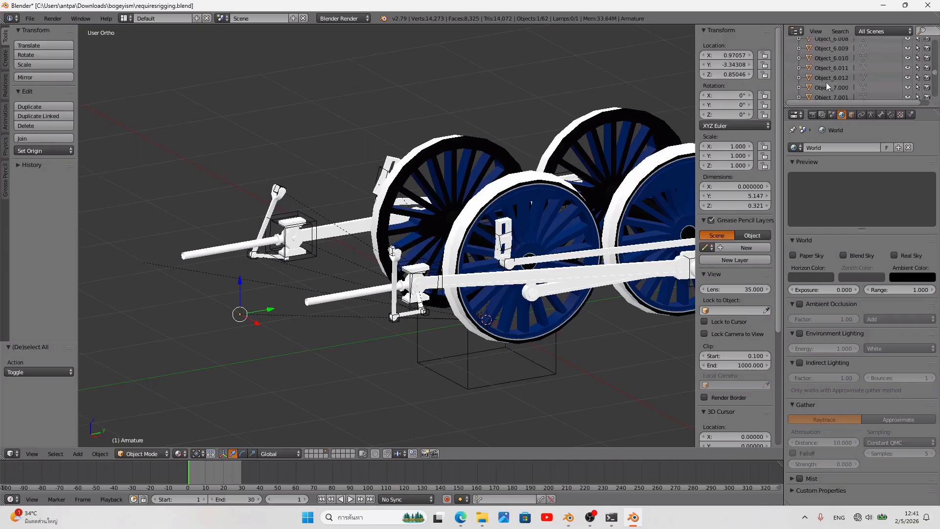
pyautogui.moveTo(784, 113); pyautogui.dragTo(782, 113)
pyautogui.scroll(-1, 828, 80)
pyautogui.click(797, 56)
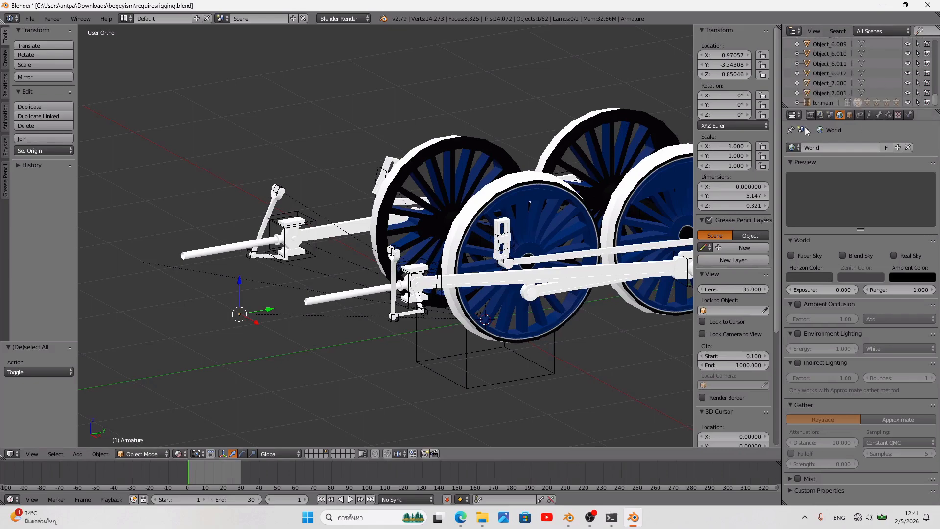
pyautogui.scroll(-3, 532, 270)
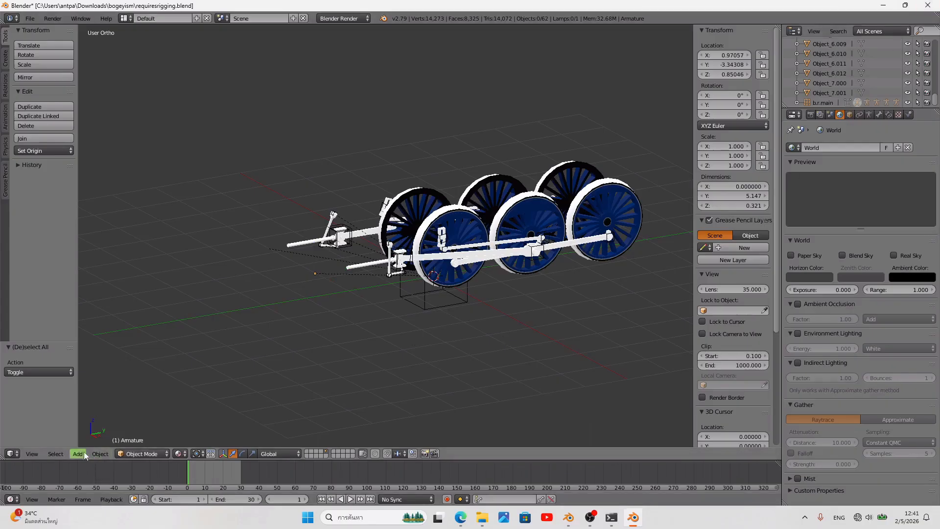
# Step: Select all objects of type Armature, hide them and save the file
pyautogui.click(59, 454)
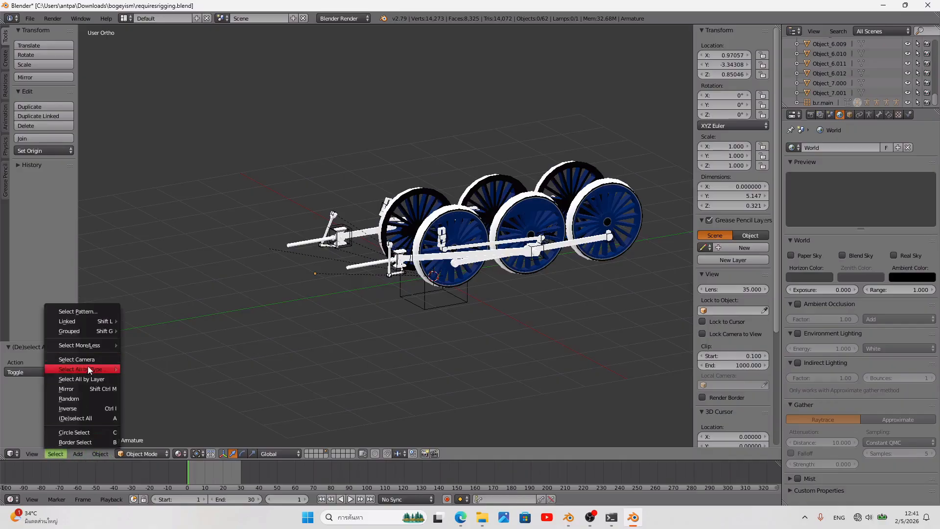
pyautogui.moveTo(115, 370)
pyautogui.click(159, 310)
pyautogui.scroll(2, 390, 297)
pyautogui.moveTo(391, 298); pyautogui.dragTo(374, 317, button='middle')
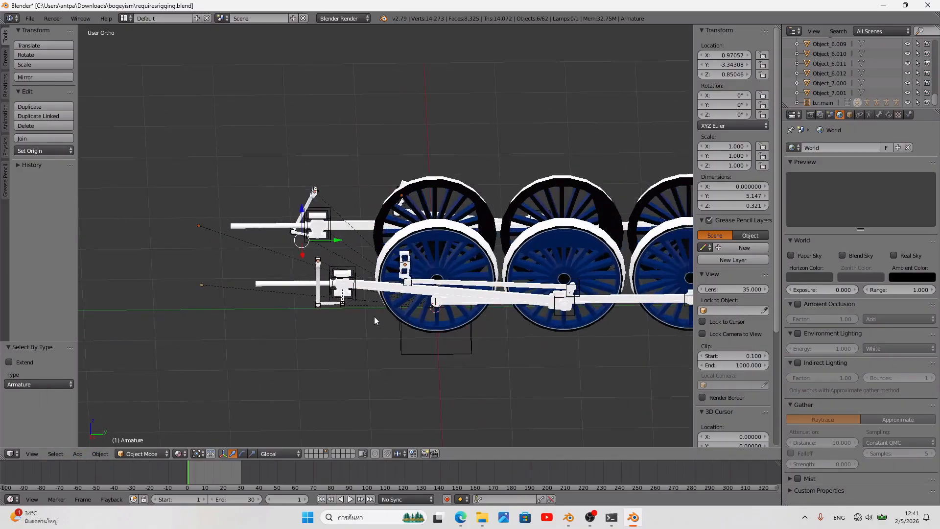
pyautogui.press('h')
pyautogui.press('a')
pyautogui.press('a')
pyautogui.moveTo(431, 334); pyautogui.dragTo(329, 320, button='middle')
pyautogui.hotkey('ctrl', 's')
pyautogui.click(467, 320)
# Step: Select the rear wheelset's wheel and axle meshes with a box selection in the top view
pyautogui.scroll(3, 392, 302)
pyautogui.moveTo(393, 302); pyautogui.dragTo(491, 310, button='middle')
pyautogui.scroll(-3, 431, 324)
pyautogui.scroll(1, 402, 303)
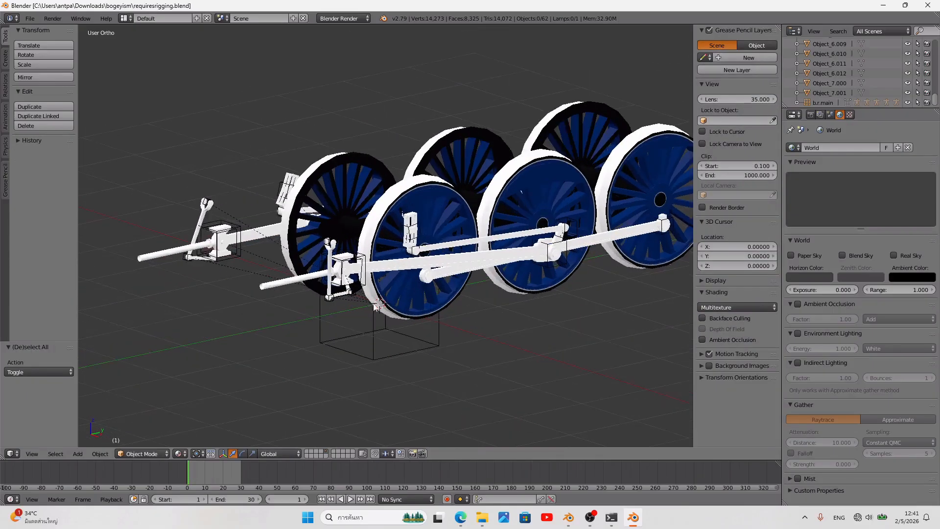
pyautogui.moveTo(359, 284); pyautogui.dragTo(314, 259, button='middle')
pyautogui.keyDown('shift'); pyautogui.moveTo(651, 272); pyautogui.dragTo(475, 277, button='middle'); pyautogui.keyUp('shift')
pyautogui.scroll(3, 489, 279)
pyautogui.moveTo(531, 292); pyautogui.dragTo(588, 317, button='middle')
pyautogui.keyDown('shift'); pyautogui.moveTo(588, 317); pyautogui.dragTo(519, 323, button='middle'); pyautogui.keyUp('shift')
pyautogui.rightClick(456, 325)
pyautogui.rightClick(526, 238)
pyautogui.moveTo(526, 238); pyautogui.dragTo(486, 278, button='middle')
pyautogui.press('KP_7')
pyautogui.press('a')
pyautogui.press('a')
pyautogui.press('a')
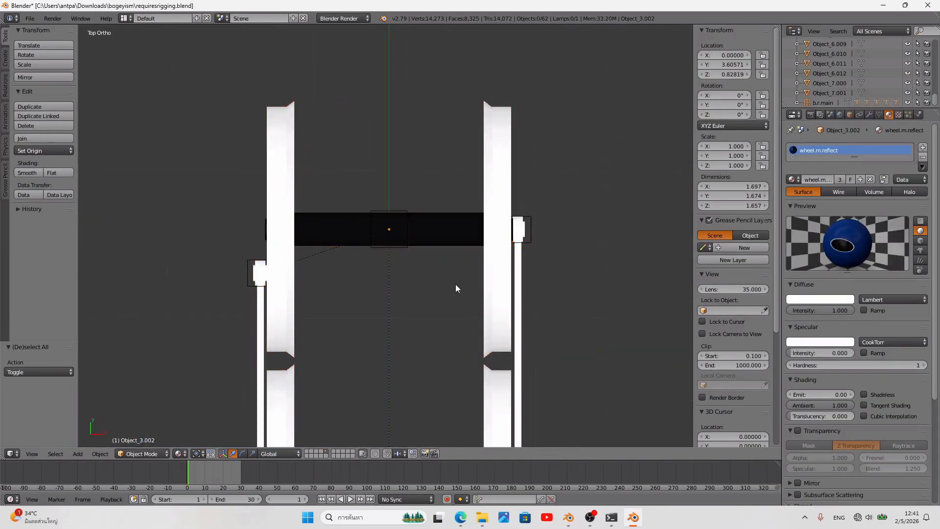
pyautogui.moveTo(502, 357); pyautogui.dragTo(283, 39)
# Step: Add both rear crankpins to the selection and parent the rear wheelset's meshes to lattice b.r.wh3 using the Object option
pyautogui.rightClick(406, 253)
pyautogui.moveTo(407, 255); pyautogui.dragTo(391, 204, button='middle')
pyautogui.hotkey('ctrl', 'p')
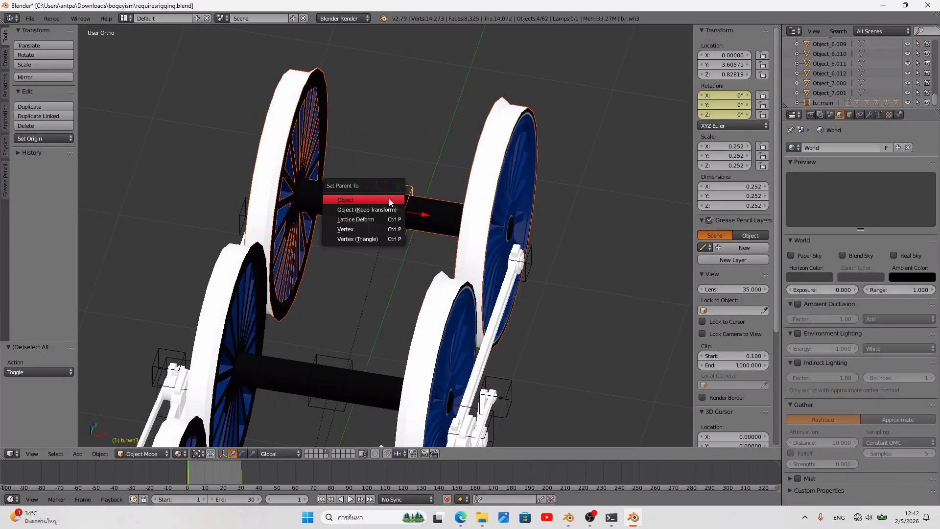
pyautogui.scroll(3, 616, 294)
pyautogui.moveTo(616, 295); pyautogui.dragTo(537, 278, button='middle')
pyautogui.keyDown('shift'); pyautogui.rightClick(551, 344); pyautogui.keyUp('shift')
pyautogui.moveTo(550, 345); pyautogui.dragTo(356, 311, button='middle')
pyautogui.moveTo(601, 238); pyautogui.dragTo(392, 248, button='middle')
pyautogui.keyDown('shift'); pyautogui.rightClick(392, 248); pyautogui.keyUp('shift')
pyautogui.hotkey('ctrl', 'p')
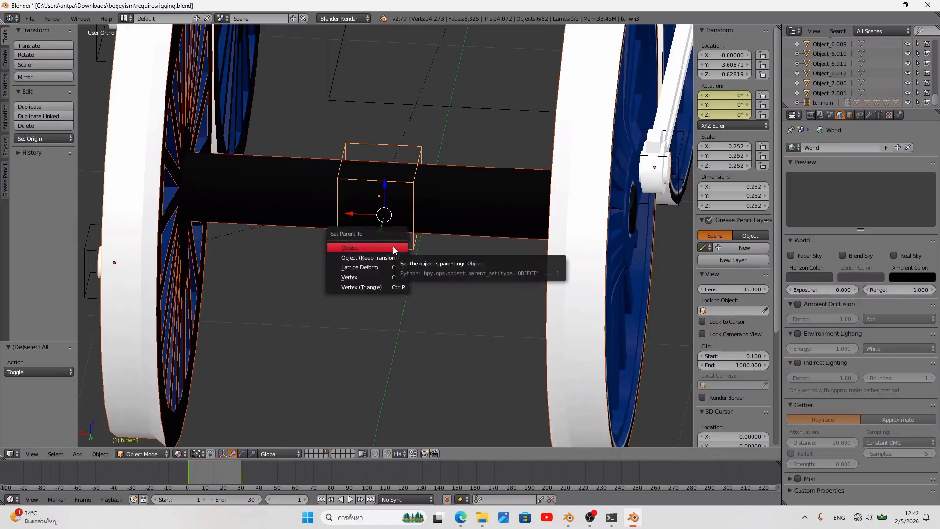
pyautogui.click(393, 247)
# Step: Test the parenting by moving the rear wheelset's lattice, undo that move and save the file
pyautogui.scroll(-4, 393, 248)
pyautogui.moveTo(394, 248); pyautogui.dragTo(361, 291, button='right')
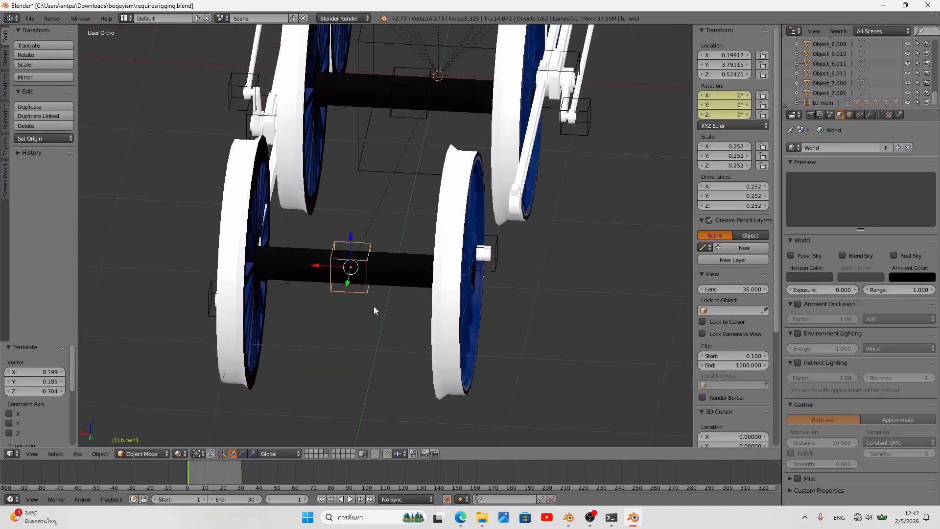
pyautogui.hotkey('ctrl', 'z')
pyautogui.press('a')
pyautogui.hotkey('ctrl', 's')
pyautogui.click(389, 325)
# Step: Select the middle wheelset's wheels, axle and crankpins and parent them to lattice b.r.wh2 using the Object option
pyautogui.moveTo(260, 313); pyautogui.dragTo(391, 310, button='middle')
pyautogui.keyDown('shift'); pyautogui.moveTo(250, 265); pyautogui.dragTo(464, 280, button='middle'); pyautogui.keyUp('shift')
pyautogui.scroll(3, 448, 255)
pyautogui.rightClick(344, 416)
pyautogui.keyDown('shift'); pyautogui.rightClick(415, 278); pyautogui.keyUp('shift')
pyautogui.keyDown('shift'); pyautogui.rightClick(426, 153); pyautogui.keyUp('shift')
pyautogui.moveTo(453, 188); pyautogui.dragTo(589, 200, button='middle')
pyautogui.keyDown('shift'); pyautogui.rightClick(531, 200); pyautogui.keyUp('shift')
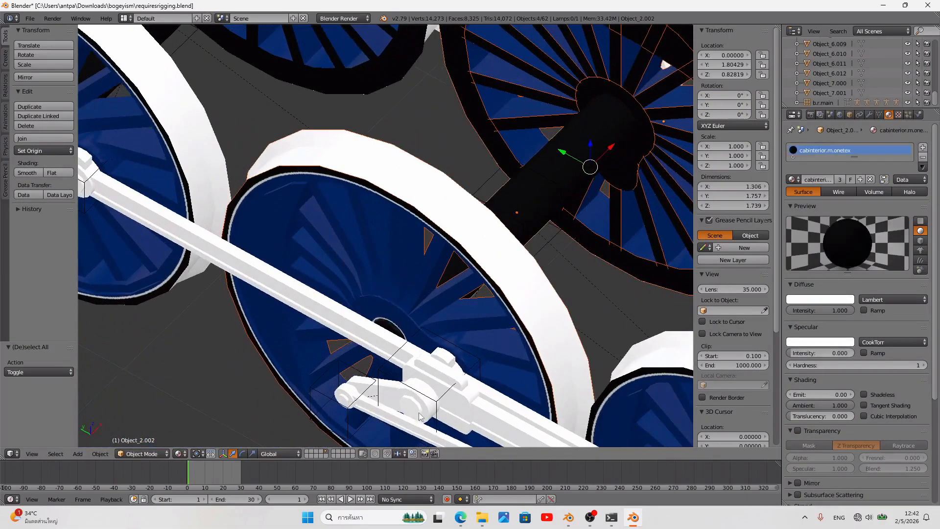
pyautogui.moveTo(419, 417); pyautogui.dragTo(419, 342, button='middle')
pyautogui.keyDown('shift'); pyautogui.rightClick(465, 310); pyautogui.keyUp('shift')
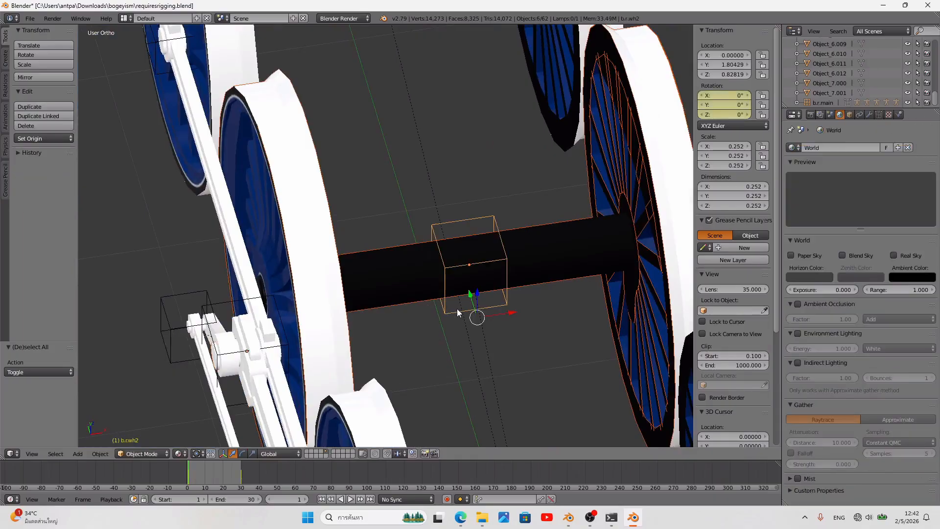
pyautogui.hotkey('ctrl', 'p')
pyautogui.click(457, 308)
# Step: Test-move the middle wheelset's lattice, undo that move and save the file
pyautogui.rightClick(443, 313)
pyautogui.moveTo(443, 313); pyautogui.dragTo(467, 277, button='middle')
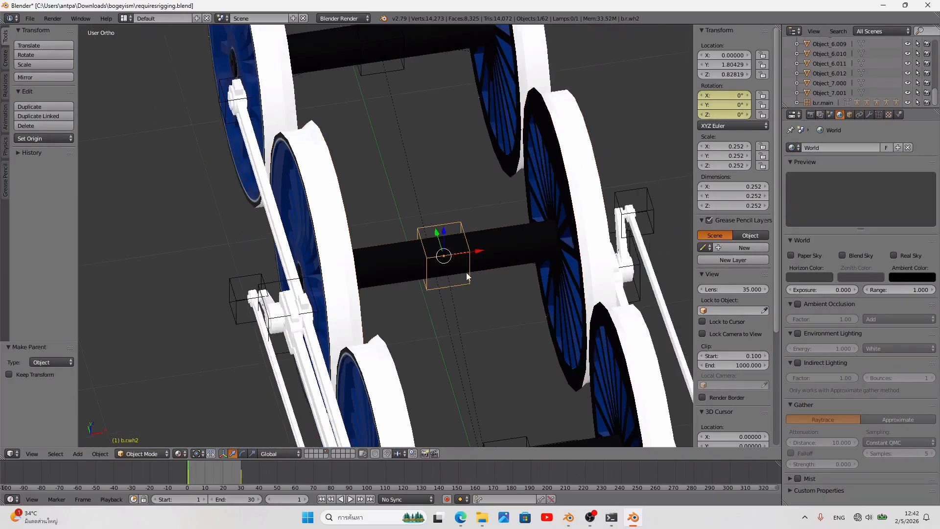
pyautogui.press('g')
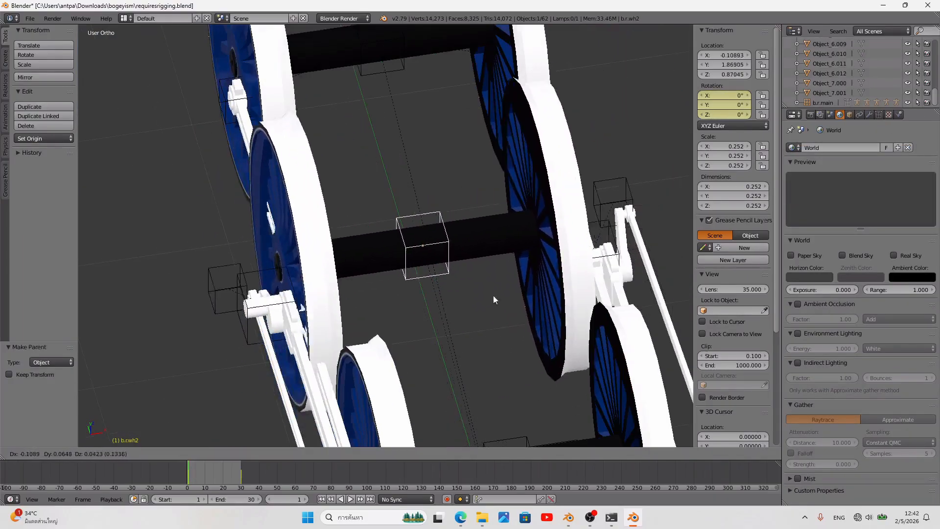
pyautogui.click(486, 331)
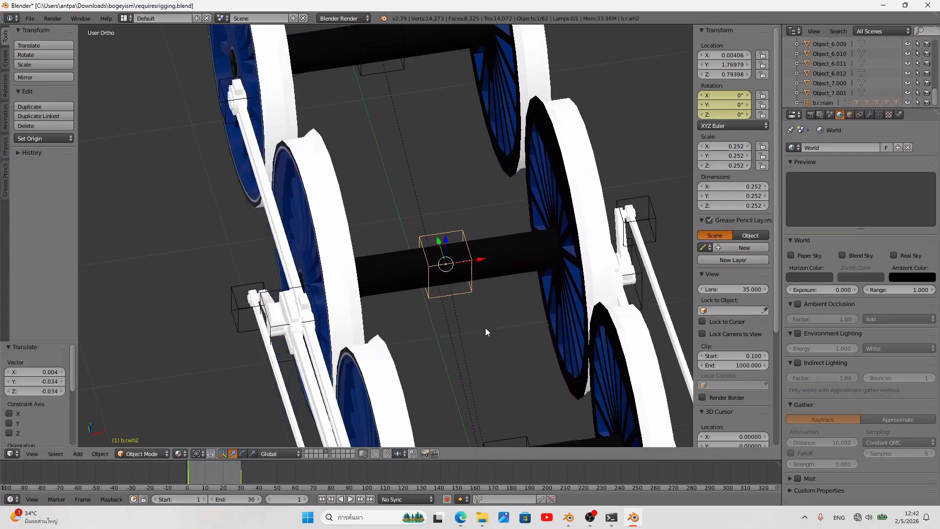
pyautogui.hotkey('ctrl', 'z')
pyautogui.press('a')
pyautogui.hotkey('ctrl', 's')
pyautogui.moveTo(475, 330); pyautogui.dragTo(448, 179, button='middle')
pyautogui.click(430, 319)
# Step: Select the front wheelset's wheel meshes together with the crankpin behind the connecting rod
pyautogui.rightClick(445, 213)
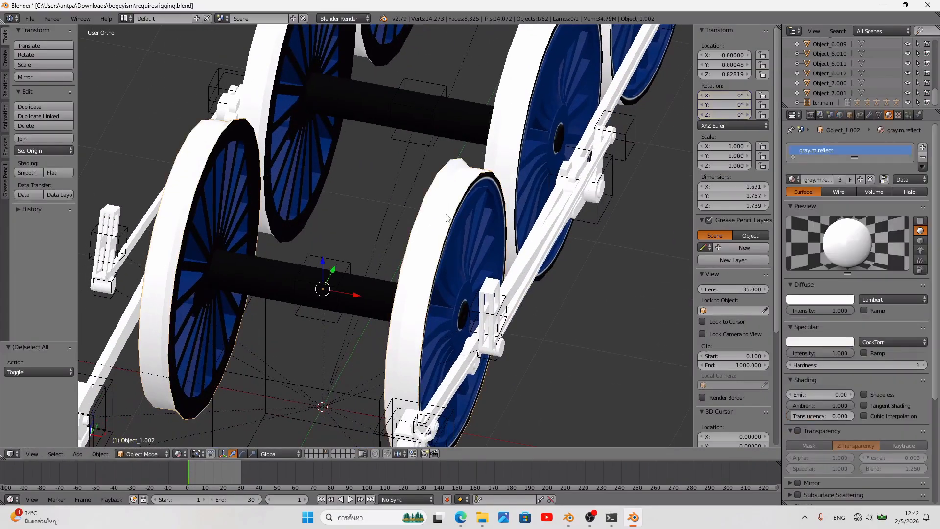
pyautogui.keyDown('shift'); pyautogui.rightClick(470, 258); pyautogui.keyUp('shift')
pyautogui.moveTo(491, 359); pyautogui.dragTo(568, 172, button='middle')
pyautogui.scroll(1, 363, 269)
pyautogui.keyDown('shift'); pyautogui.rightClick(384, 260); pyautogui.keyUp('shift')
pyautogui.keyDown('shift'); pyautogui.moveTo(568, 171); pyautogui.dragTo(422, 372, button='middle'); pyautogui.keyUp('shift')
pyautogui.scroll(8, 422, 372)
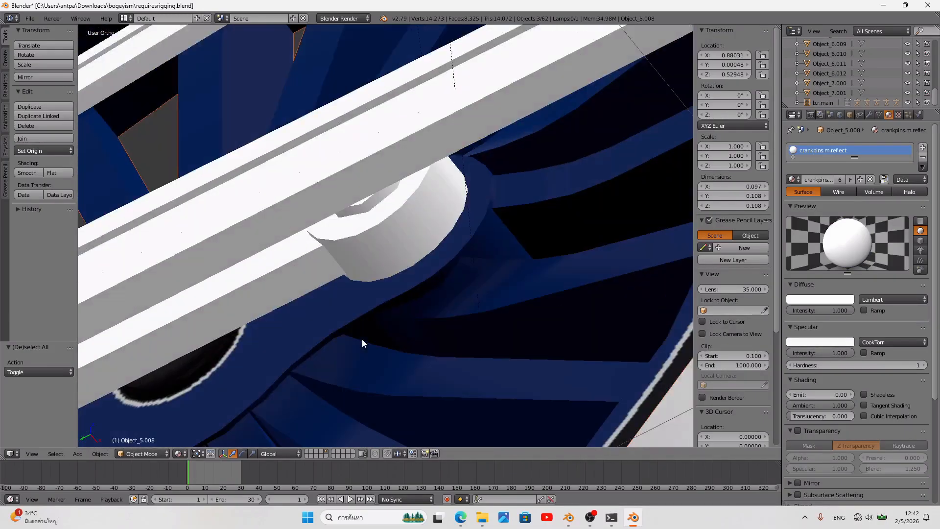
pyautogui.scroll(-7, 361, 209)
# Step: Add the front wheelset's remaining parts to the selection and parent them all to lattice b.r.wh1 using the Object option
pyautogui.moveTo(367, 214); pyautogui.dragTo(445, 216, button='middle')
pyautogui.scroll(-2, 403, 325)
pyautogui.keyDown('shift'); pyautogui.moveTo(474, 348); pyautogui.dragTo(458, 259, button='middle'); pyautogui.keyUp('shift')
pyautogui.keyDown('shift'); pyautogui.rightClick(459, 255); pyautogui.keyUp('shift')
pyautogui.keyDown('shift'); pyautogui.rightClick(425, 310); pyautogui.keyUp('shift')
pyautogui.scroll(-3, 435, 308)
pyautogui.moveTo(436, 306); pyautogui.dragTo(427, 290, button='middle')
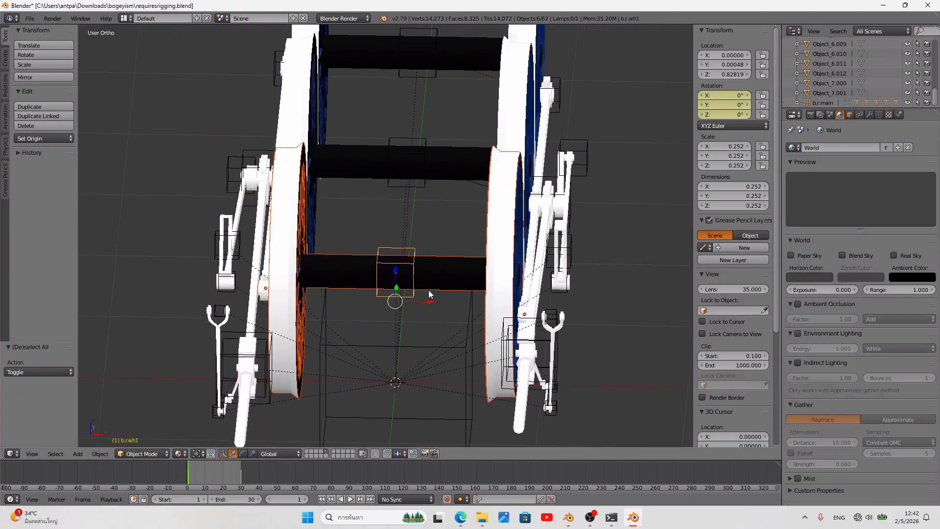
pyautogui.hotkey('ctrl', 'p')
pyautogui.click(428, 291)
# Step: Test-move the front wheelset's lattice, cancel the move and deselect everything
pyautogui.rightClick(418, 265)
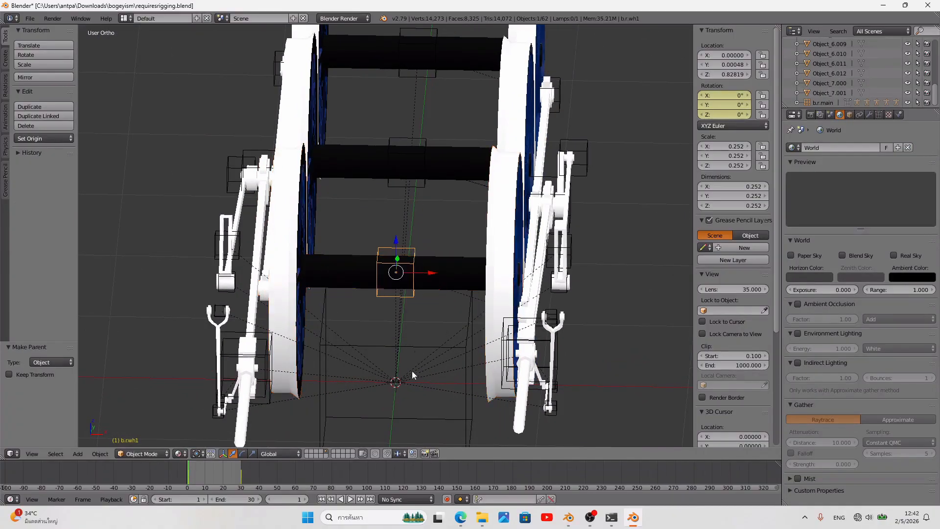
pyautogui.press('g')
pyautogui.rightClick(642, 357)
pyautogui.press('a')
pyautogui.scroll(-3, 632, 357)
pyautogui.moveTo(631, 357); pyautogui.dragTo(532, 340, button='middle')
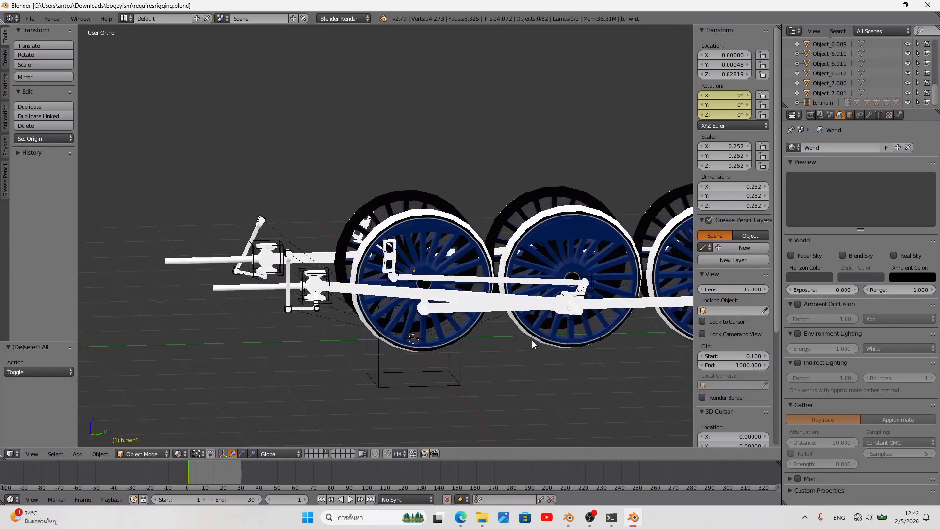
# Step: Play the animation to check the parented wheelsets, return to the first frame and save the file
pyautogui.press('Home')
pyautogui.scroll(3, 294, 379)
pyautogui.moveTo(261, 393); pyautogui.dragTo(300, 414, button='middle')
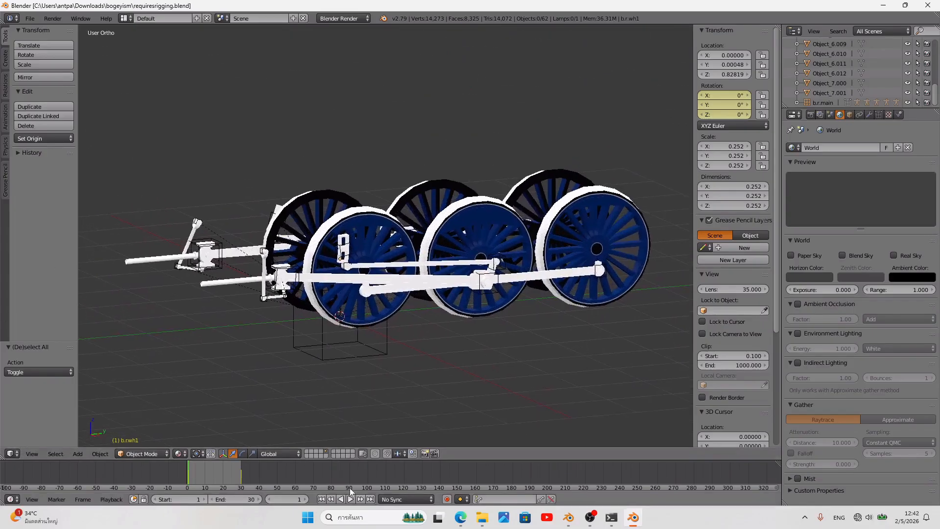
pyautogui.click(350, 499)
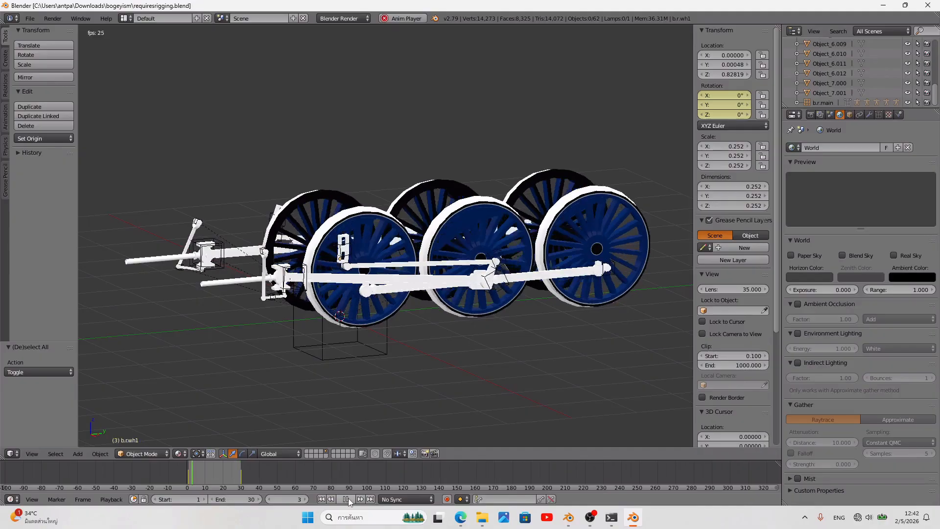
pyautogui.click(321, 498)
pyautogui.hotkey('ctrl', 's')
pyautogui.click(370, 321)
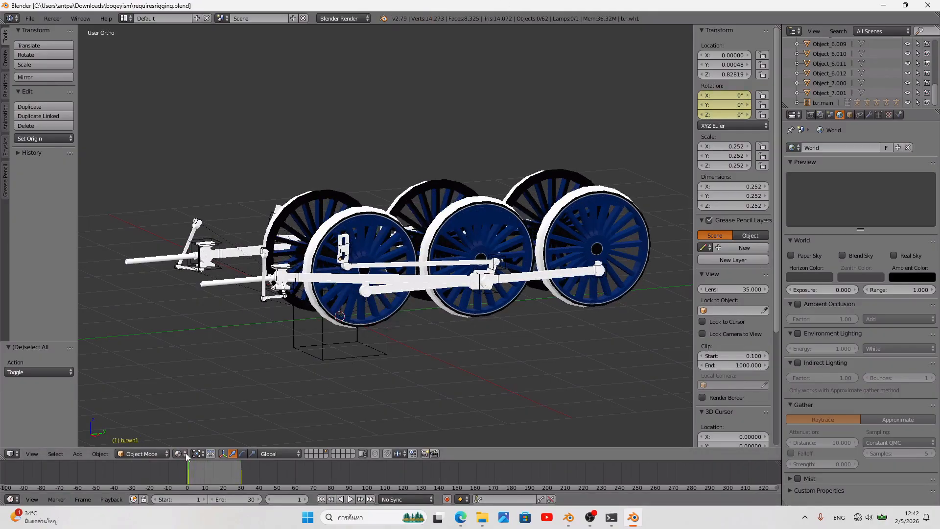
# Step: Try Solid viewport shading with Textured Solid, Backface Culling and Ambient Occlusion, and switch back to Material shading
pyautogui.moveTo(464, 276); pyautogui.dragTo(454, 354, button='middle')
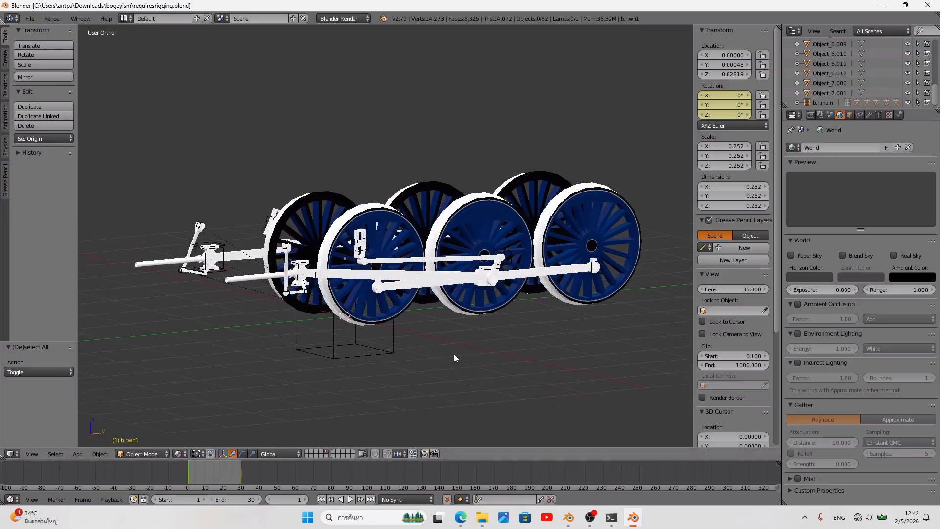
pyautogui.click(179, 454)
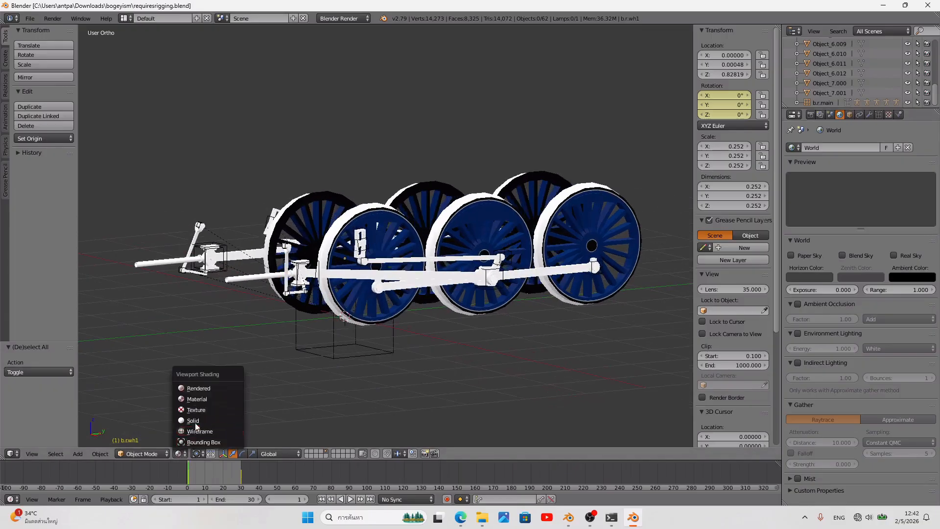
pyautogui.click(197, 420)
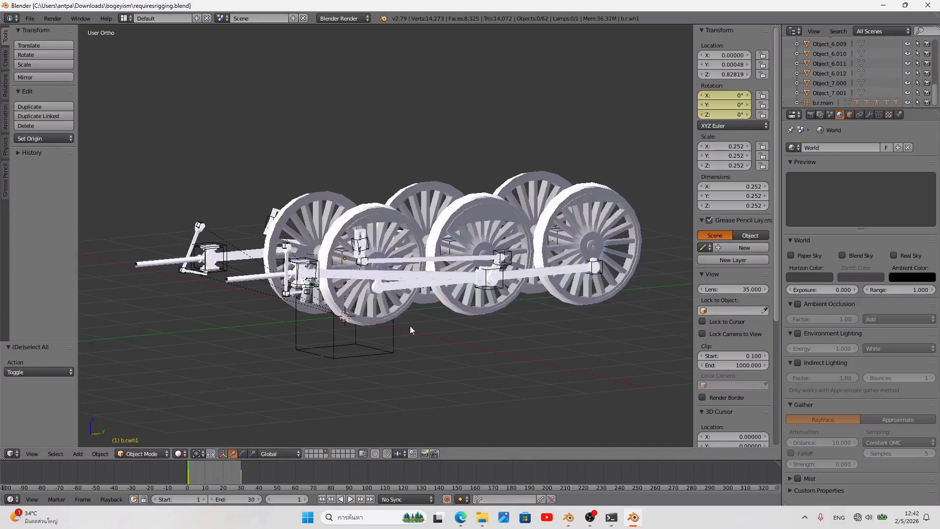
pyautogui.moveTo(392, 335); pyautogui.dragTo(412, 333, button='middle')
pyautogui.scroll(-8, 712, 339)
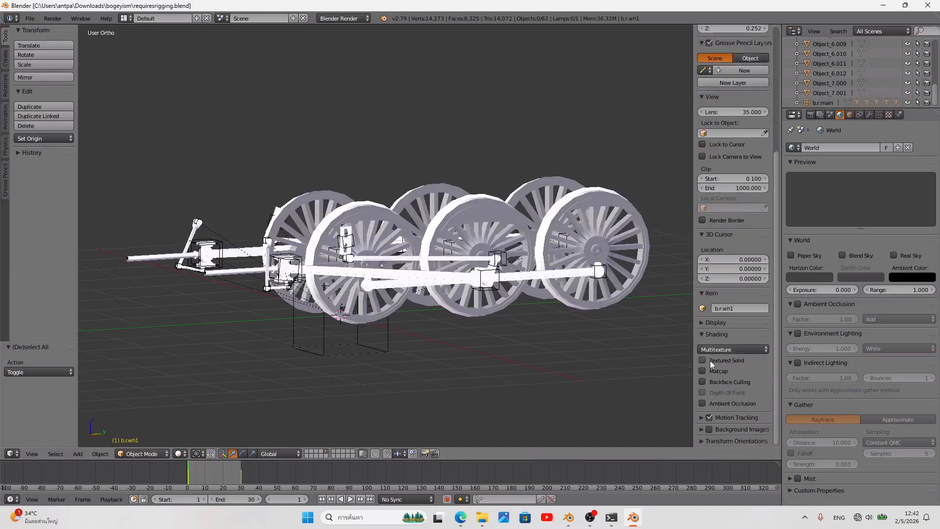
pyautogui.click(703, 360)
pyautogui.click(701, 382)
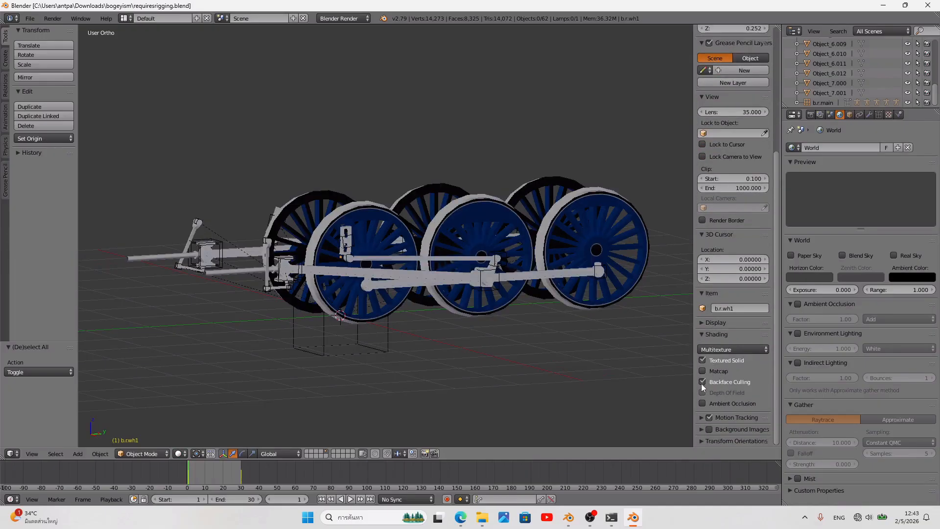
pyautogui.click(702, 404)
pyautogui.click(701, 403)
pyautogui.click(703, 381)
pyautogui.click(702, 360)
pyautogui.moveTo(690, 360); pyautogui.dragTo(507, 325, button='middle')
pyautogui.click(186, 454)
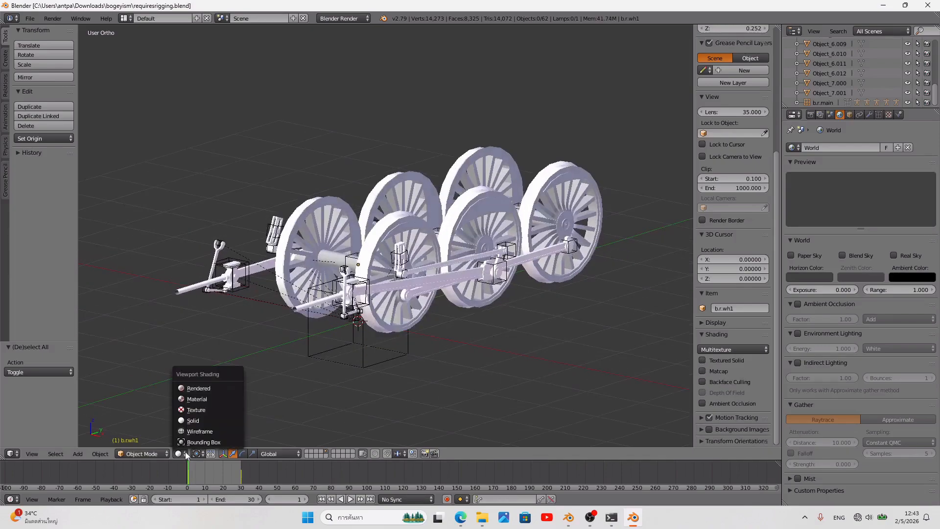
pyautogui.click(203, 405)
# Step: Make sure nothing is selected and save requiresrigging.blend over the existing file
pyautogui.scroll(5, 490, 343)
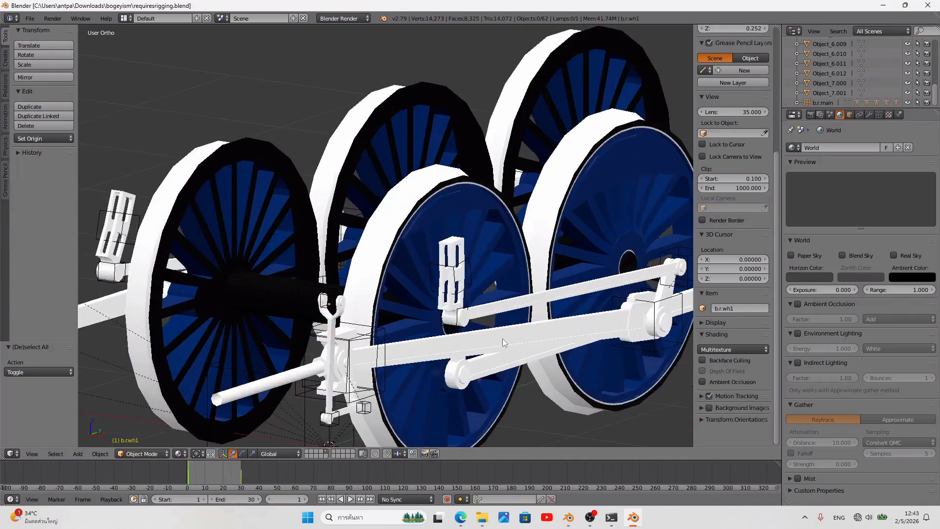
pyautogui.press('a')
pyautogui.press('a')
pyautogui.hotkey('ctrl', 's')
pyautogui.click(501, 339)
pyautogui.keyDown('shift'); pyautogui.moveTo(501, 339); pyautogui.dragTo(446, 339, button='middle'); pyautogui.keyUp('shift')
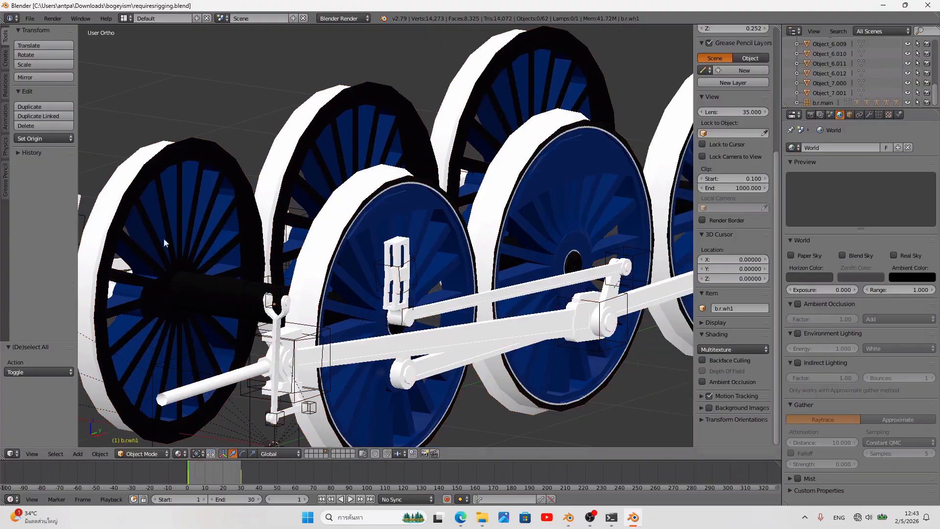
# Step: Check the rear wheelset, clear the selection and save requiresrigging.blend over the existing file
pyautogui.scroll(-3, 592, 172)
pyautogui.scroll(2, 592, 171)
pyautogui.rightClick(590, 138)
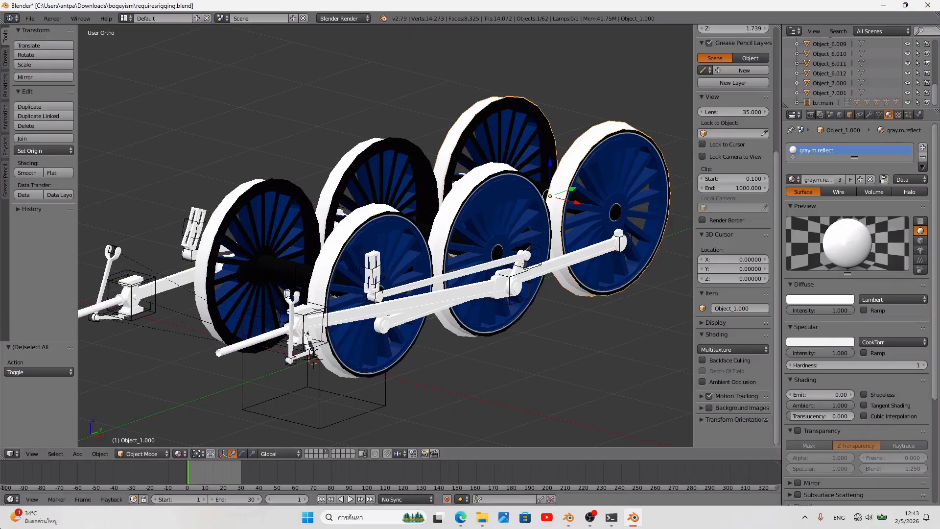
pyautogui.moveTo(468, 383); pyautogui.dragTo(470, 377, button='middle')
pyautogui.press('a')
pyautogui.press('a')
pyautogui.press('a')
pyautogui.press('a')
pyautogui.press('a')
pyautogui.hotkey('ctrl', 's')
pyautogui.click(519, 383)
pyautogui.scroll(1, 519, 383)
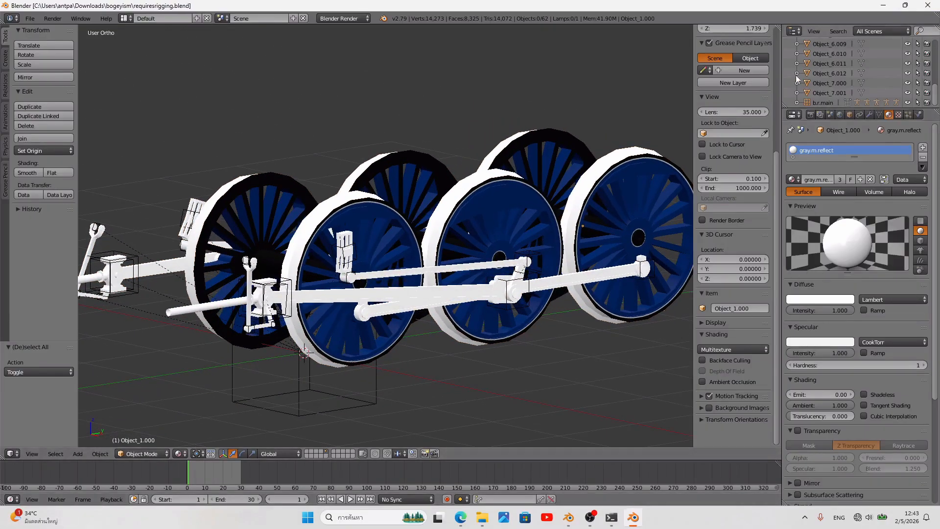
# Step: Locate the Hemi lamp above the wheels, check which scene layer it shares, and hide it from the viewport
pyautogui.scroll(3, 828, 92)
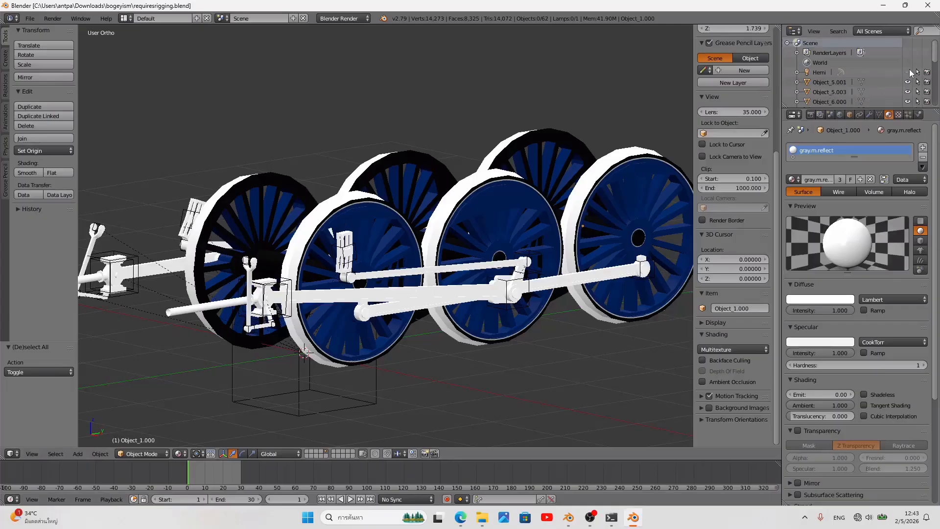
pyautogui.scroll(-3, 414, 158)
pyautogui.rightClick(349, 95)
pyautogui.moveTo(348, 96); pyautogui.dragTo(357, 78, button='middle')
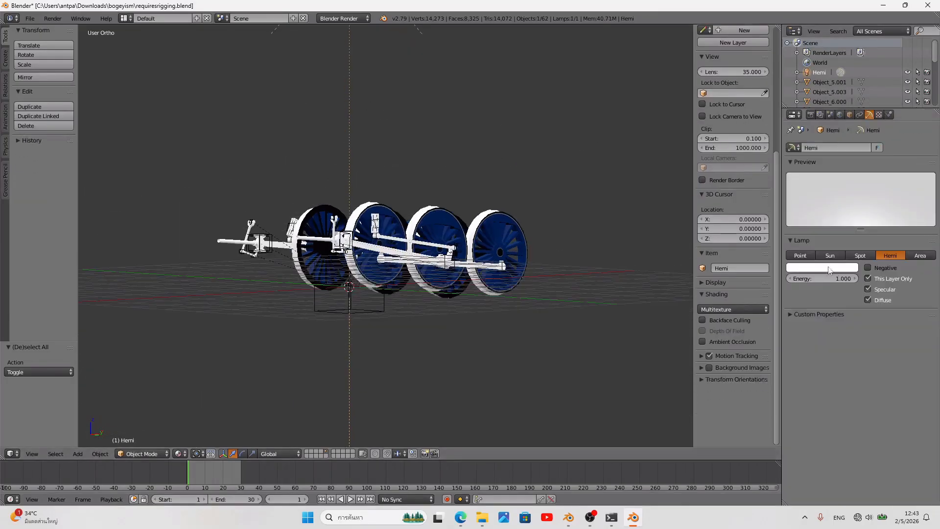
pyautogui.moveTo(559, 234); pyautogui.dragTo(249, 421, button='middle')
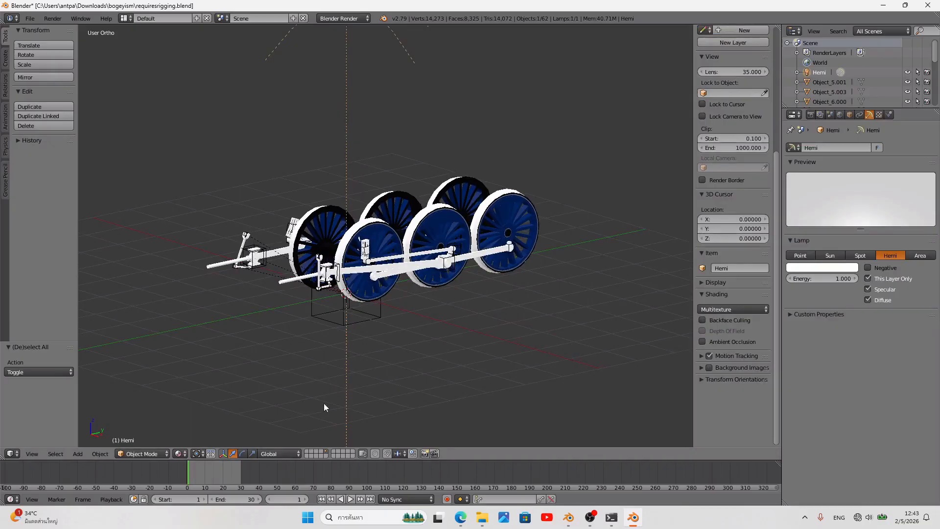
pyautogui.click(322, 451)
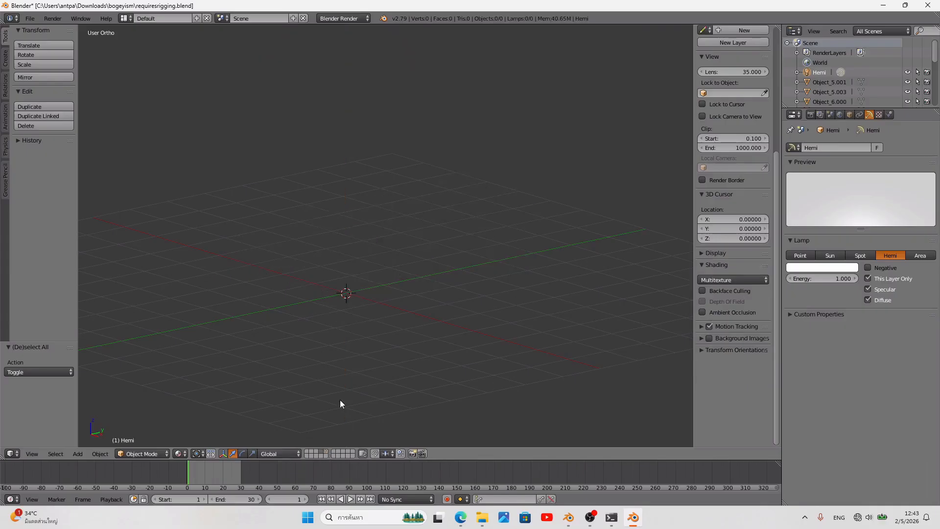
pyautogui.click(326, 452)
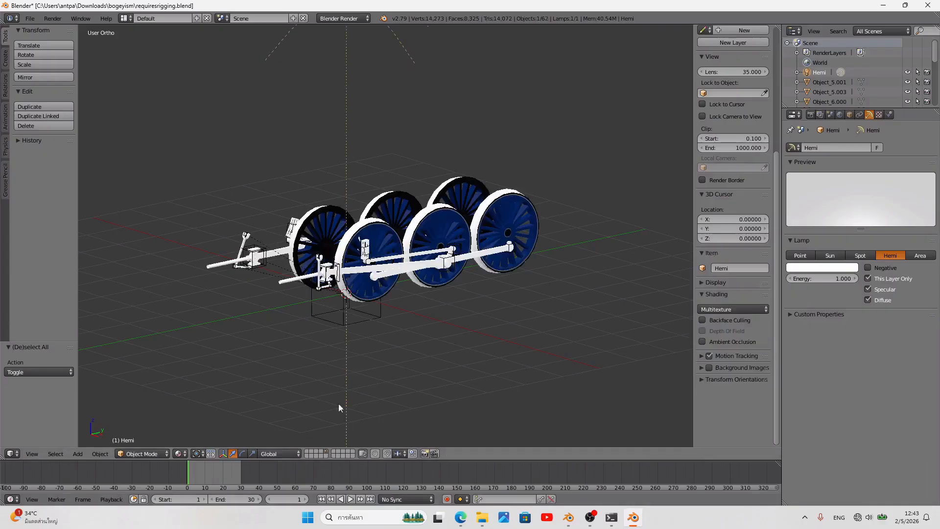
pyautogui.click(907, 72)
# Step: Leave nothing selected with the lamp hidden and save requiresrigging.blend over the existing file
pyautogui.rightClick(443, 225)
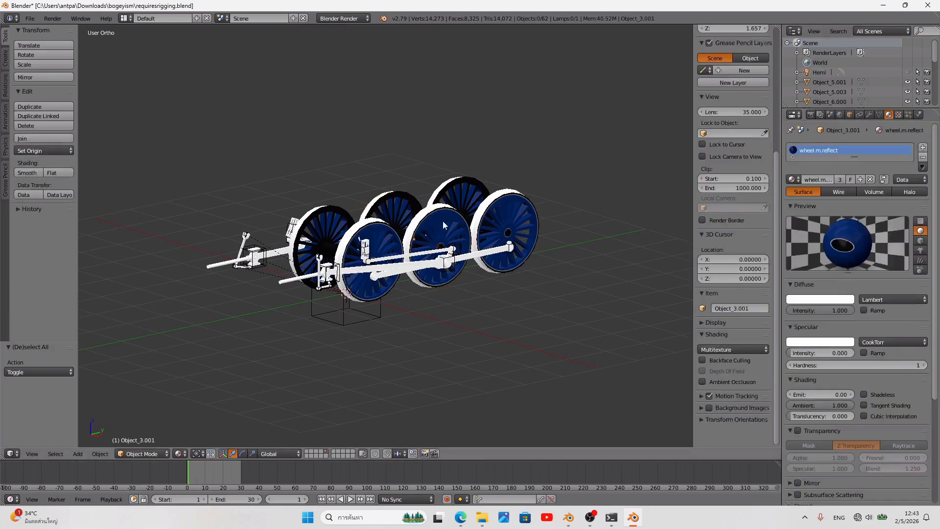
pyautogui.hotkey('ctrl', 's')
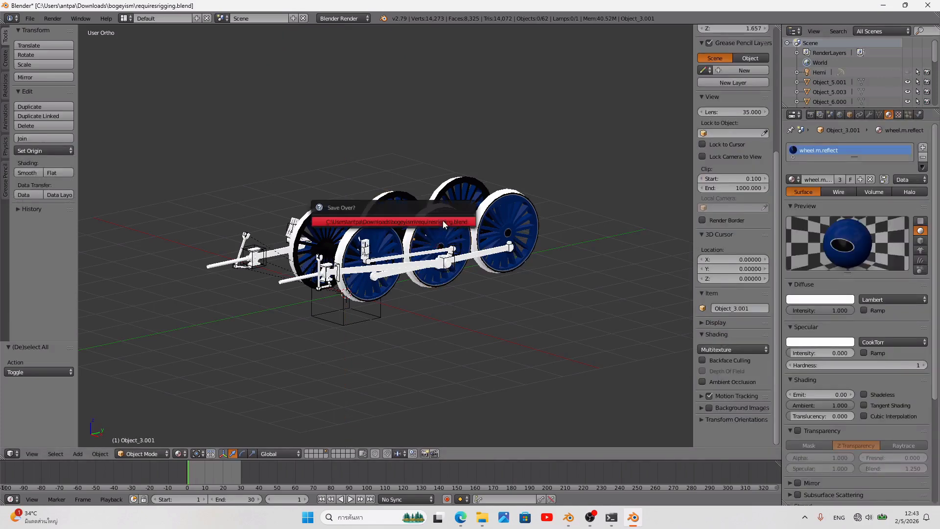
pyautogui.click(443, 221)
pyautogui.scroll(6, 438, 295)
pyautogui.scroll(-2, 437, 291)
pyautogui.moveTo(437, 291); pyautogui.dragTo(420, 301, button='middle')
pyautogui.moveTo(502, 313); pyautogui.dragTo(547, 323, button='middle')
pyautogui.hotkey('ctrl', 's')
pyautogui.click(547, 323)
# Step: Parent the left side rod Object_5.001 to the lattice b.r.rdL at the rear crank pin, using the Object option
pyautogui.scroll(10, 547, 323)
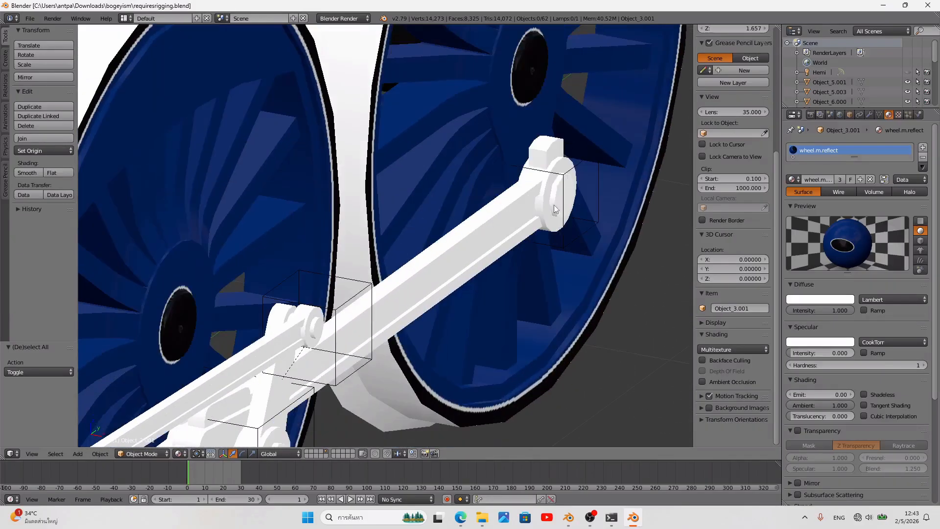
pyautogui.rightClick(551, 207)
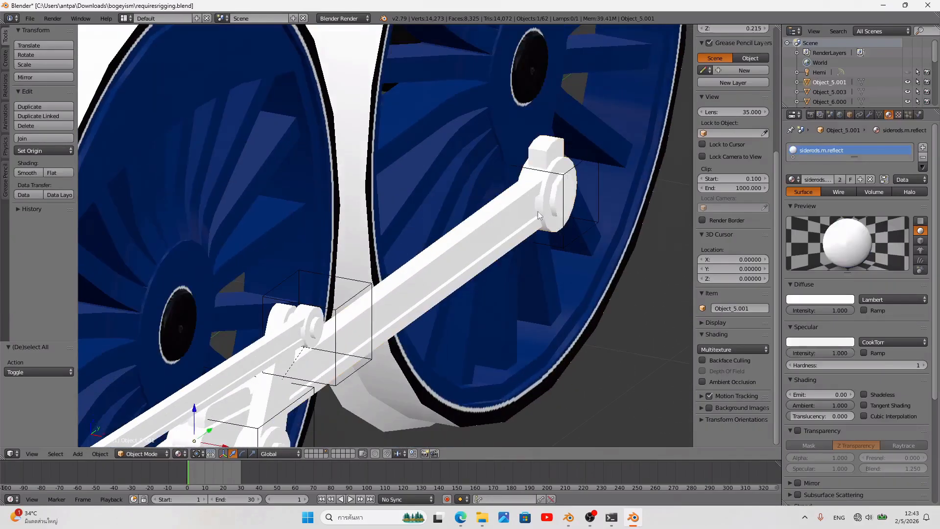
pyautogui.keyDown('shift'); pyautogui.rightClick(569, 171); pyautogui.keyUp('shift')
pyautogui.moveTo(529, 169); pyautogui.dragTo(572, 179, button='middle')
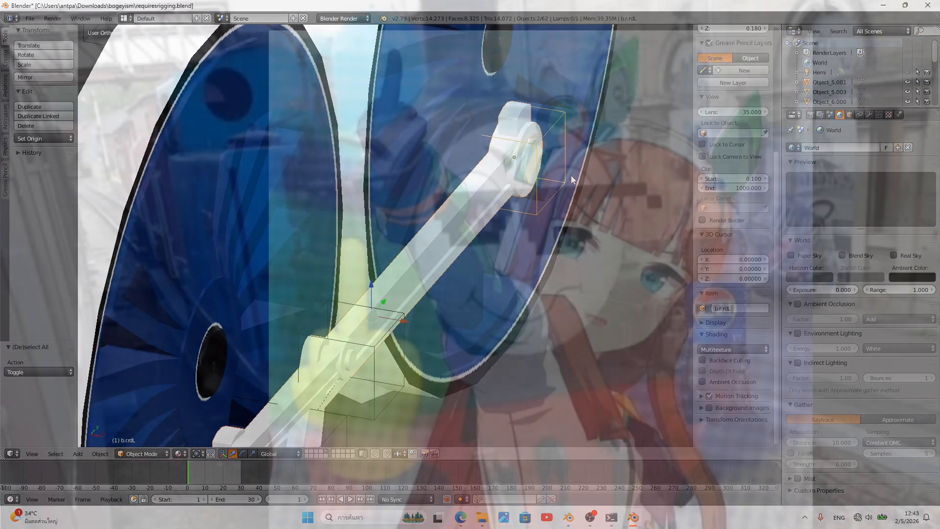
pyautogui.hotkey('ctrl', 'p')
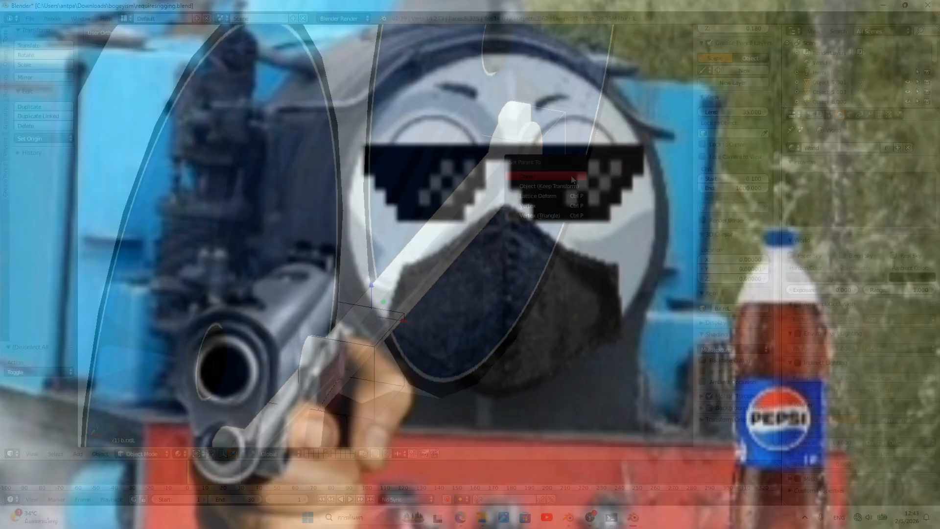
pyautogui.click(571, 179)
# Step: Parent the right side rod Object_5.003 to the lattice b.r.rdR as Object and save the deselected scene over the existing file
pyautogui.moveTo(570, 179); pyautogui.dragTo(692, 177, button='middle')
pyautogui.scroll(3, 307, 253)
pyautogui.rightClick(307, 253)
pyautogui.keyDown('shift'); pyautogui.moveTo(307, 254); pyautogui.dragTo(405, 208, button='middle'); pyautogui.keyUp('shift')
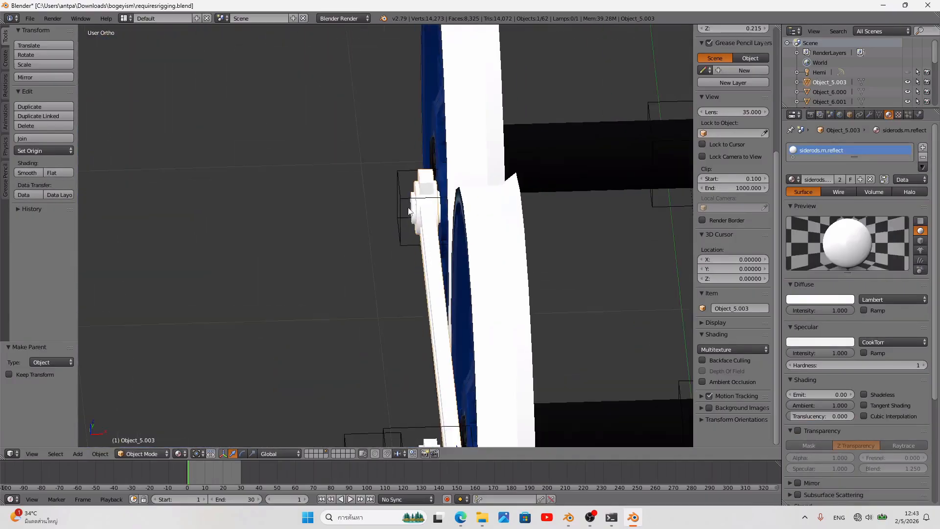
pyautogui.rightClick(405, 208)
pyautogui.hotkey('ctrl', 'p')
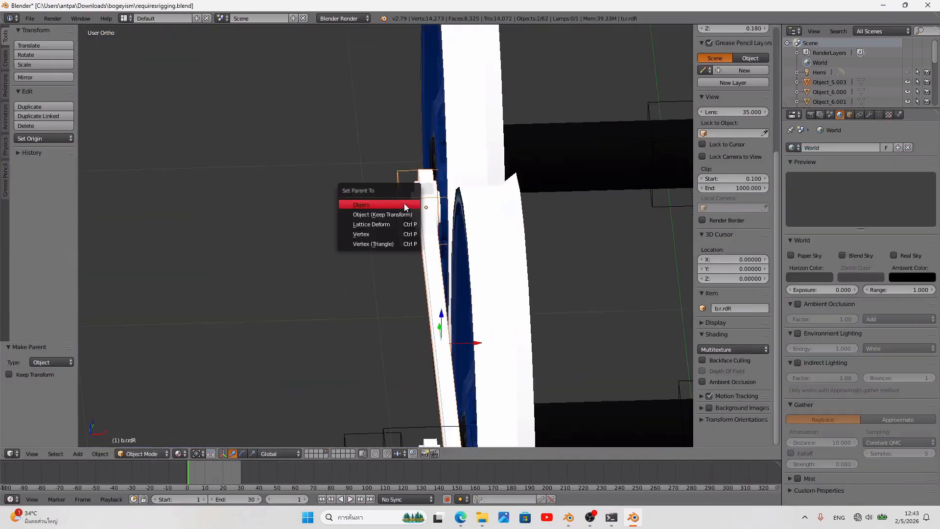
pyautogui.click(404, 205)
pyautogui.press('a')
pyautogui.moveTo(365, 273); pyautogui.dragTo(324, 271, button='middle')
pyautogui.hotkey('ctrl', 's')
pyautogui.click(324, 269)
# Step: Play the animation to check the parented side rods, stop it and return to the first frame
pyautogui.scroll(-4, 333, 294)
pyautogui.moveTo(416, 279); pyautogui.dragTo(377, 316, button='middle')
pyautogui.click(350, 499)
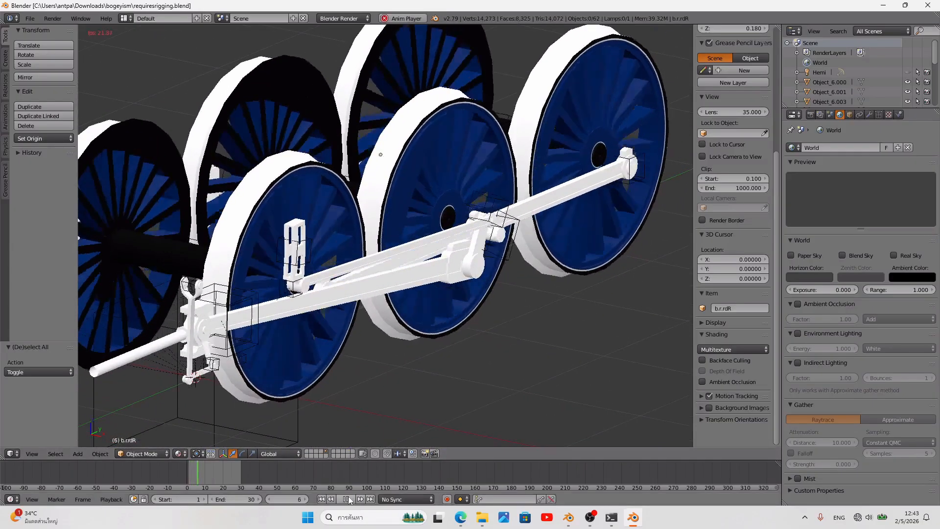
pyautogui.click(347, 499)
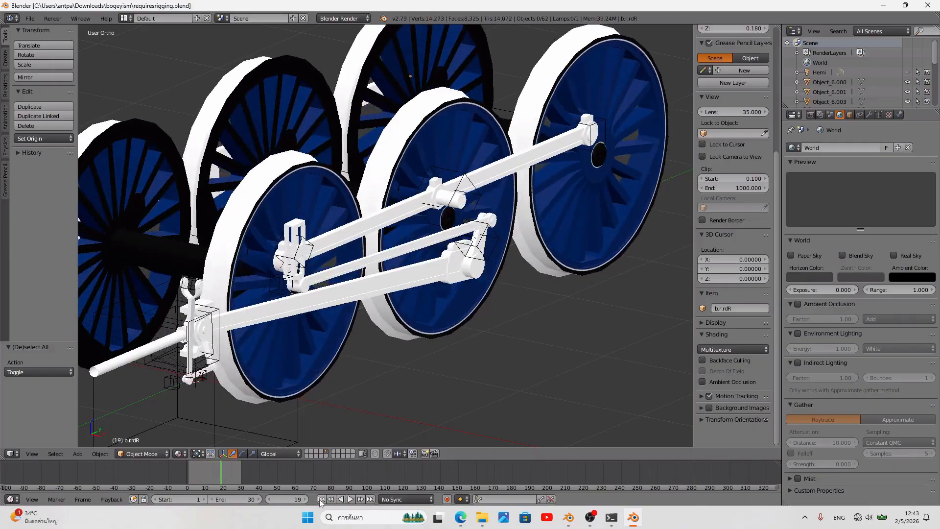
pyautogui.click(322, 499)
# Step: Parent the left connecting rod Object_7.000 to the crosshead's inner lattice b.r.sd2L, using the Object option
pyautogui.scroll(4, 418, 369)
pyautogui.rightClick(459, 318)
pyautogui.scroll(3, 592, 257)
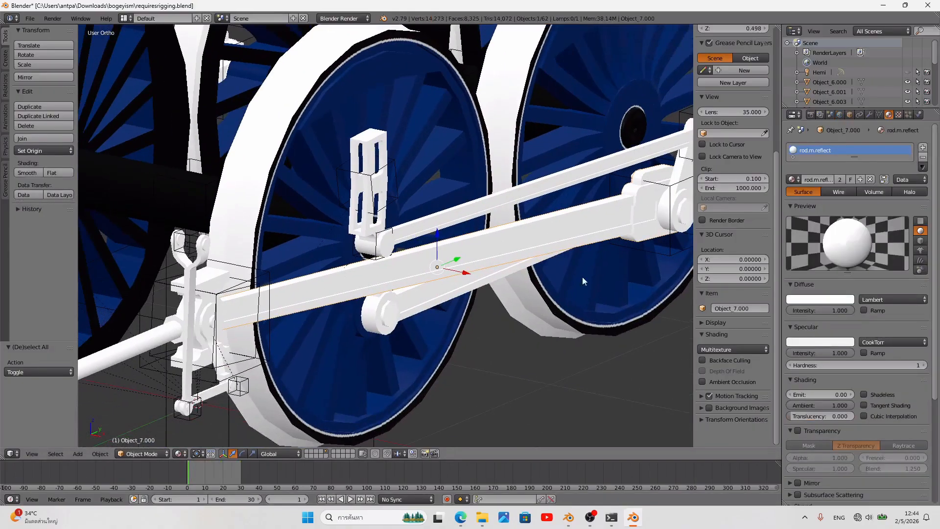
pyautogui.moveTo(505, 327); pyautogui.dragTo(304, 350, button='middle')
pyautogui.scroll(-5, 304, 349)
pyautogui.press('KP_3')
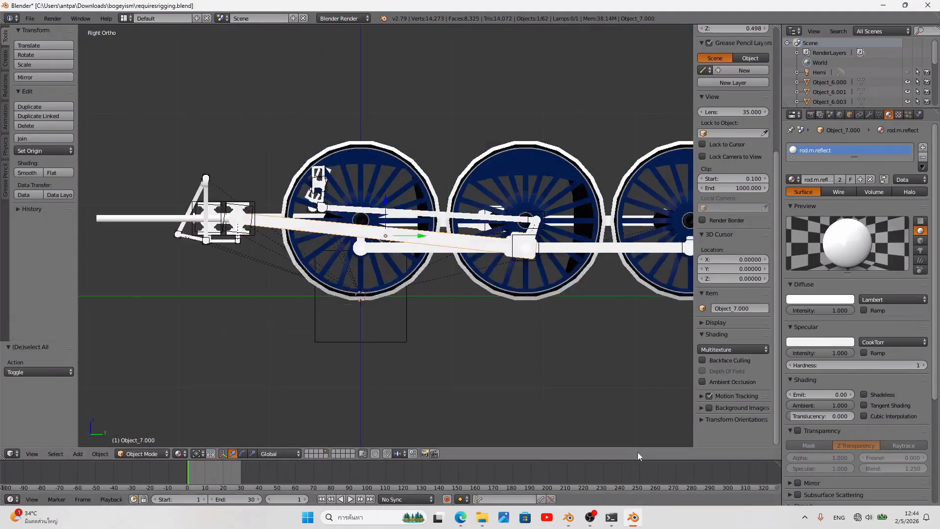
pyautogui.scroll(1, 348, 253)
pyautogui.keyDown('shift'); pyautogui.moveTo(351, 254); pyautogui.dragTo(553, 308, button='middle'); pyautogui.keyUp('shift')
pyautogui.moveTo(552, 308); pyautogui.dragTo(498, 316, button='middle')
pyautogui.scroll(6, 527, 323)
pyautogui.keyDown('shift'); pyautogui.moveTo(561, 351); pyautogui.dragTo(436, 344, button='middle'); pyautogui.keyUp('shift')
pyautogui.scroll(2, 436, 344)
pyautogui.keyDown('shift'); pyautogui.rightClick(438, 344); pyautogui.keyUp('shift')
pyautogui.keyDown('shift'); pyautogui.moveTo(445, 381); pyautogui.dragTo(439, 311, button='middle'); pyautogui.keyUp('shift')
pyautogui.hotkey('ctrl', 'p')
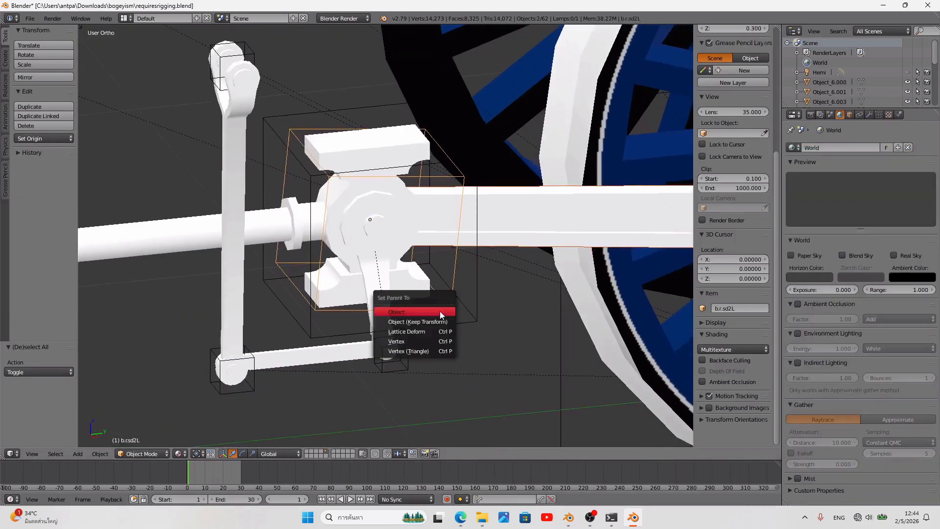
pyautogui.click(439, 313)
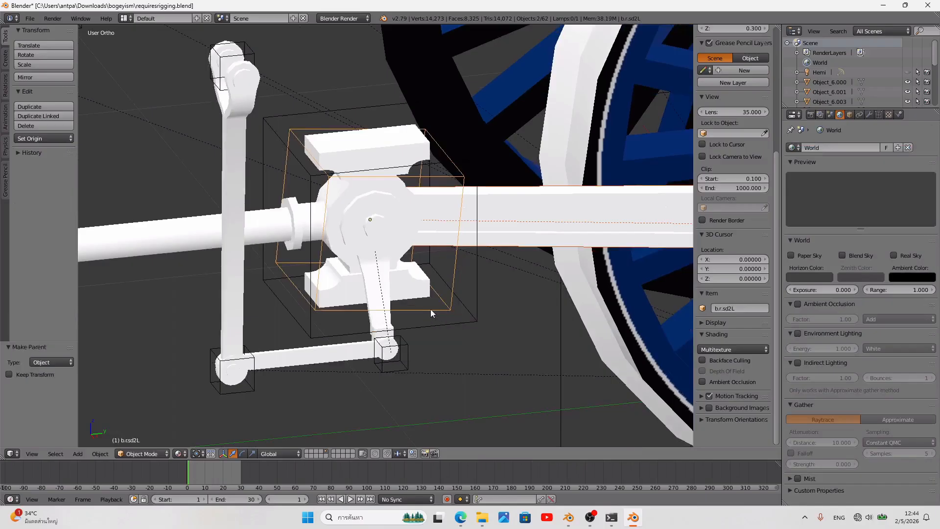
# Step: Parent the left crosshead and piston rod mesh to the surrounding lattice b.r.sd1L as Object
pyautogui.rightClick(434, 347)
pyautogui.keyDown('shift'); pyautogui.rightClick(467, 331); pyautogui.keyUp('shift')
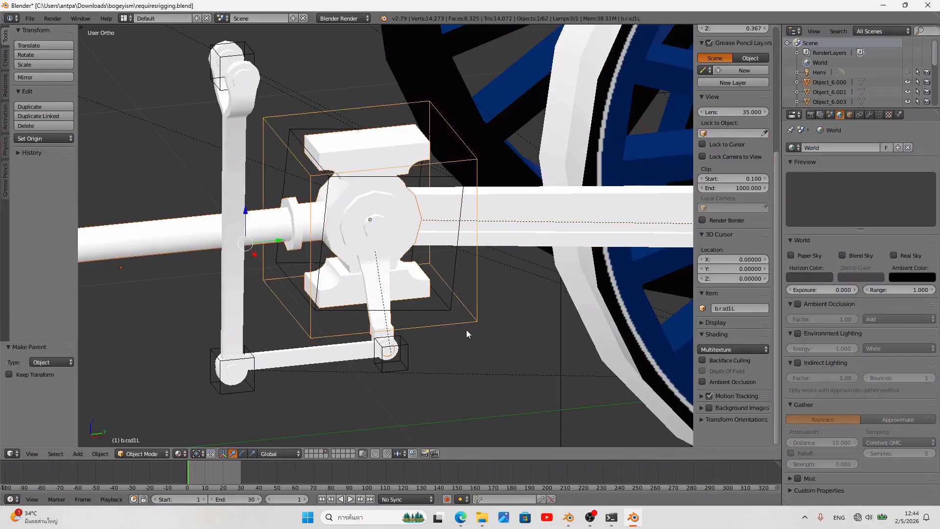
pyautogui.hotkey('ctrl', 'p')
pyautogui.click(466, 330)
# Step: Parent the left forked vertical lever Object_6.005 to the lattice b.r.rx2L at its upper end
pyautogui.rightClick(236, 190)
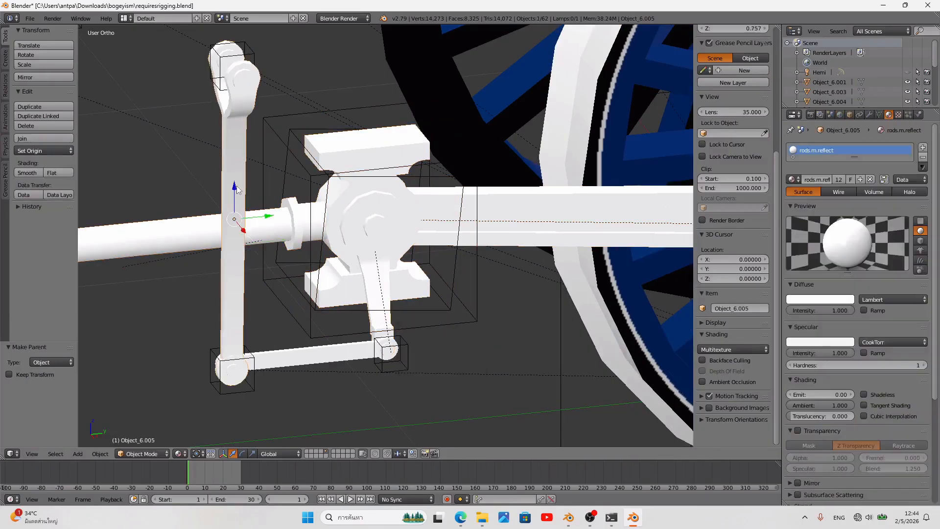
pyautogui.keyDown('shift'); pyautogui.rightClick(254, 58); pyautogui.keyUp('shift')
pyautogui.hotkey('ctrl', 'p')
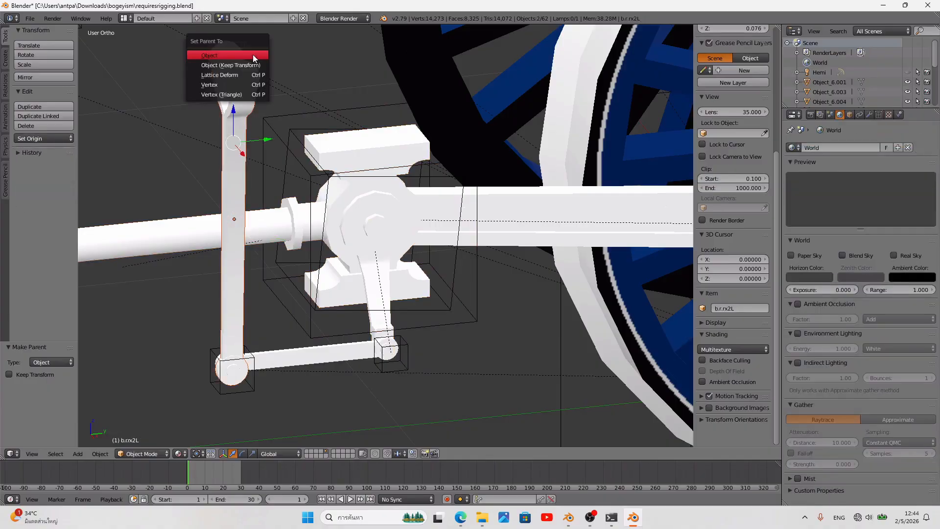
# Step: Parent the left lower link to the lattice b.r.rx1L as Object and save the deselected scene over the existing file
pyautogui.rightClick(260, 371)
pyautogui.keyDown('shift'); pyautogui.rightClick(253, 386); pyautogui.keyUp('shift')
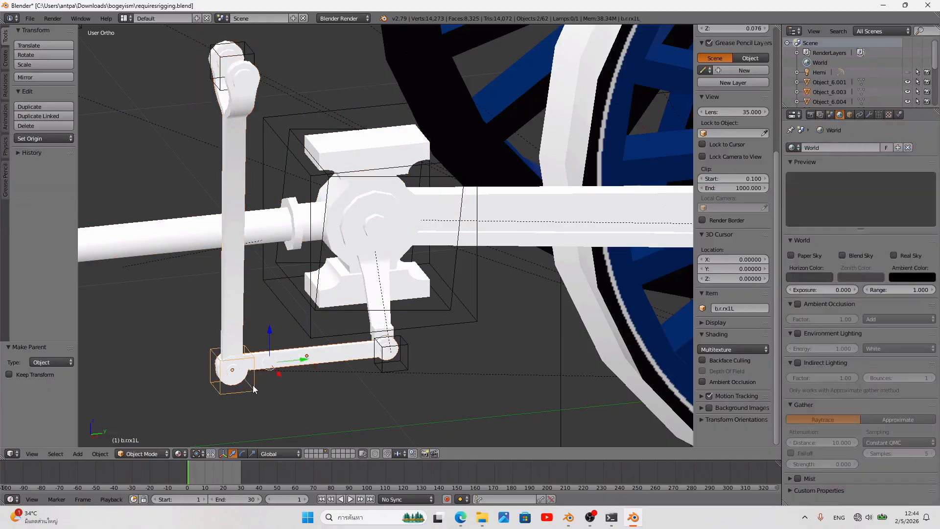
pyautogui.hotkey('ctrl', 'p')
pyautogui.click(252, 385)
pyautogui.press('a')
pyautogui.hotkey('ctrl', 's')
pyautogui.click(319, 404)
# Step: Parent the right forked vertical lever Object_6.011 to the lattice b.r.rx2R at its fork, using the Object option
pyautogui.moveTo(318, 404); pyautogui.dragTo(210, 287, button='middle')
pyautogui.rightClick(397, 220)
pyautogui.keyDown('shift'); pyautogui.moveTo(411, 210); pyautogui.dragTo(424, 287, button='middle'); pyautogui.keyUp('shift')
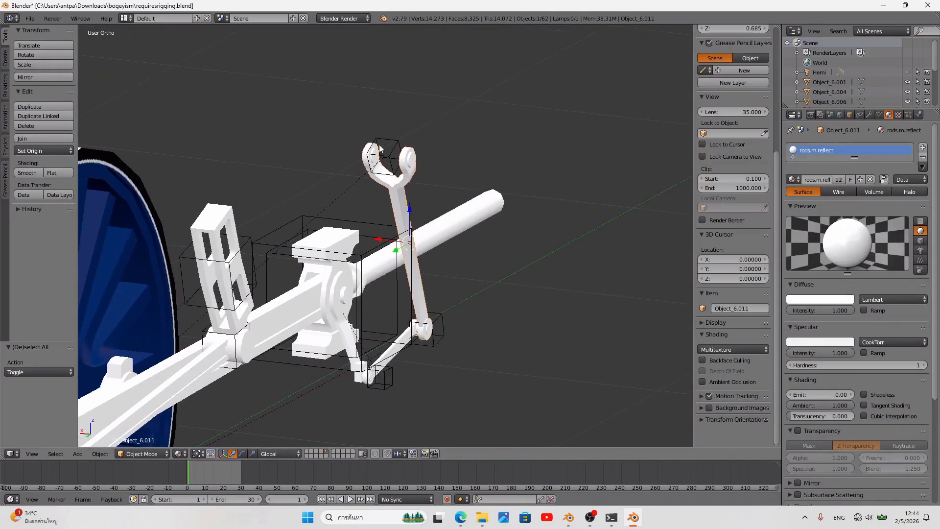
pyautogui.scroll(8, 758, 234)
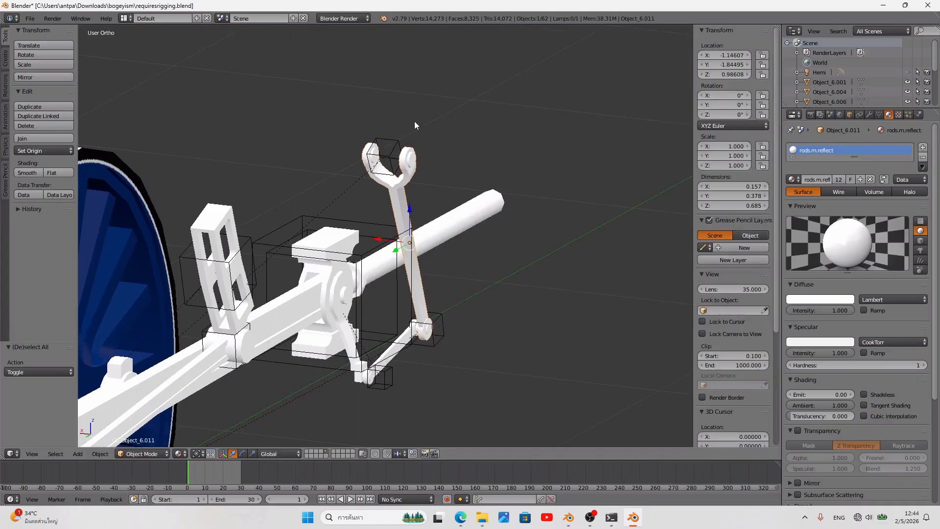
pyautogui.keyDown('shift'); pyautogui.rightClick(392, 136); pyautogui.keyUp('shift')
pyautogui.hotkey('ctrl', 'p')
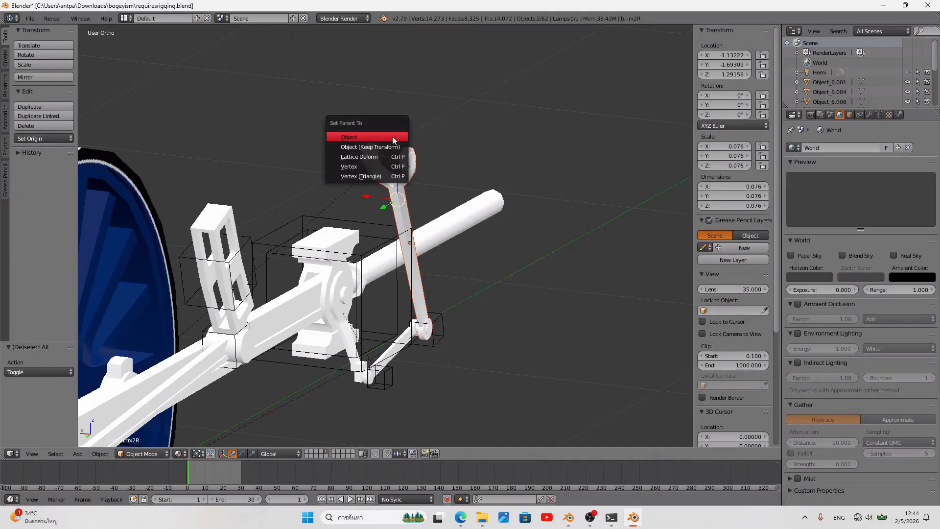
pyautogui.click(392, 138)
# Step: Parent the right lower link Object_6.012 to the lattice at the forked lever's bottom end as Object
pyautogui.rightClick(404, 341)
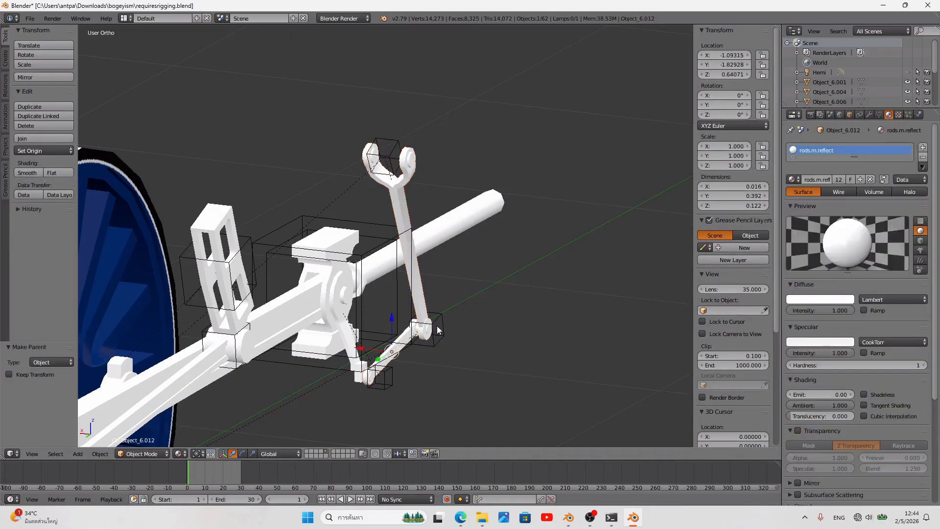
pyautogui.keyDown('shift'); pyautogui.rightClick(437, 329); pyautogui.keyUp('shift')
pyautogui.hotkey('ctrl', 'p')
pyautogui.click(437, 329)
# Step: Parent the right crosshead and piston rod mesh to the outer lattice surrounding it as Object
pyautogui.rightClick(354, 241)
pyautogui.keyDown('shift'); pyautogui.rightClick(374, 231); pyautogui.keyUp('shift')
pyautogui.hotkey('ctrl', 'p')
pyautogui.click(374, 228)
# Step: Parent the right connecting rod to the crosshead's inner lattice b.r.sd2R as Object and save the deselected scene
pyautogui.rightClick(293, 329)
pyautogui.keyDown('shift'); pyautogui.rightClick(398, 315); pyautogui.keyUp('shift')
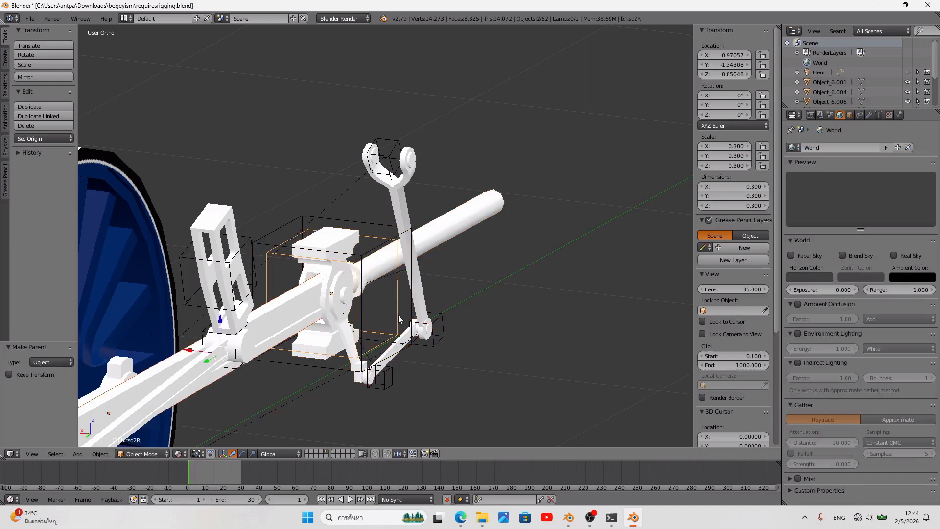
pyautogui.hotkey('ctrl', 'p')
pyautogui.click(398, 315)
pyautogui.press('a')
pyautogui.hotkey('ctrl', 's')
# Step: Play the animation to check the crosshead and connecting rod motion, stop it and return to the first frame
pyautogui.moveTo(468, 350); pyautogui.dragTo(381, 441, button='middle')
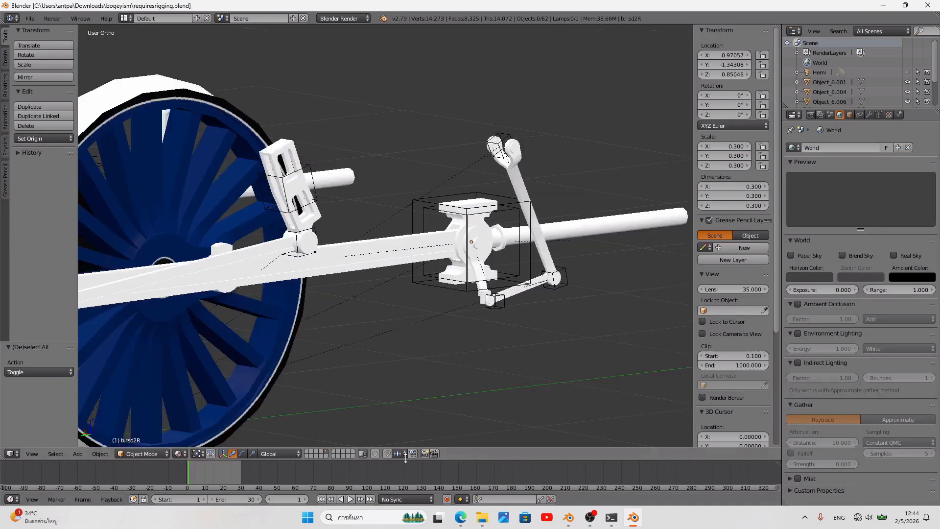
pyautogui.click(351, 498)
pyautogui.moveTo(383, 369); pyautogui.dragTo(404, 492, button='middle')
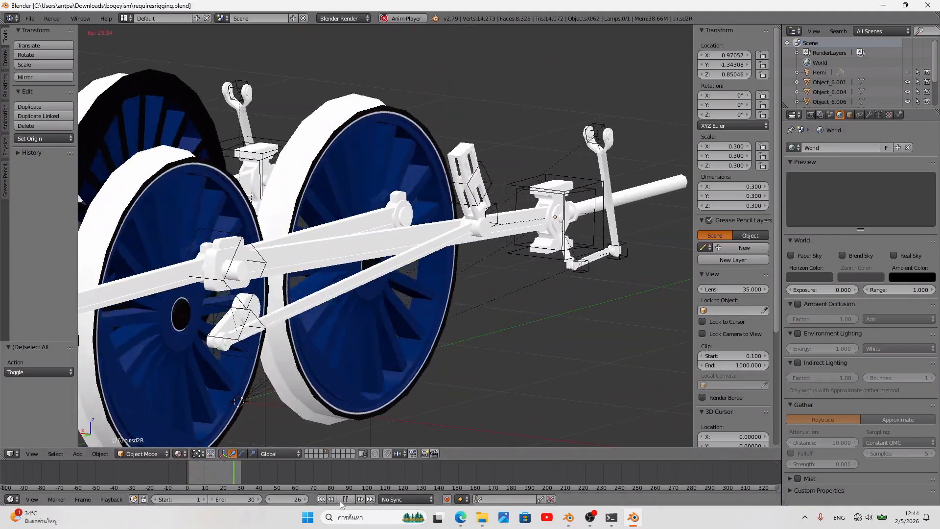
pyautogui.click(344, 499)
pyautogui.click(322, 499)
# Step: Parent the right slotted expansion link to the lattice b.r.ecen2R around it, using the Object option
pyautogui.scroll(1, 353, 474)
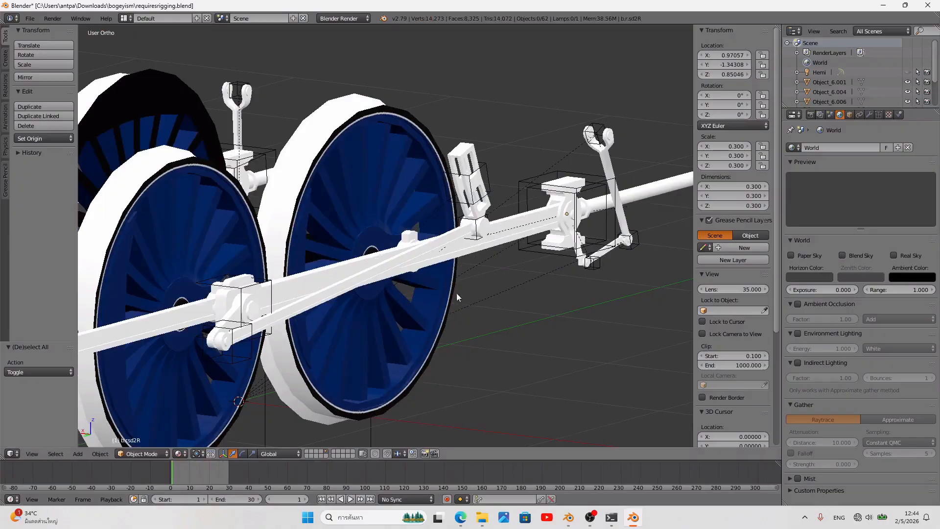
pyautogui.rightClick(477, 203)
pyautogui.scroll(1, 494, 189)
pyautogui.keyDown('shift'); pyautogui.rightClick(511, 180); pyautogui.keyUp('shift')
pyautogui.hotkey('ctrl', 'p')
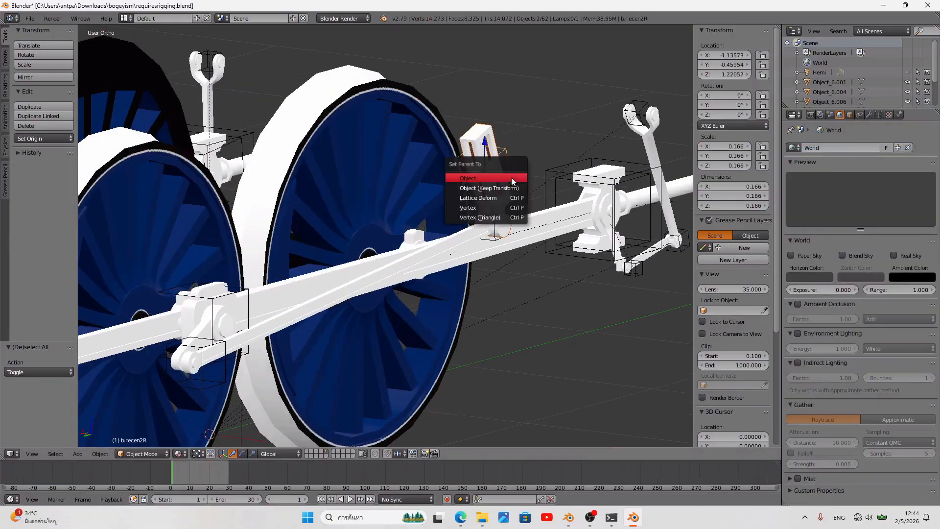
pyautogui.click(513, 176)
# Step: Parent the right eccentric rod to the lattice b.r.ecen1R at the expansion link's lower end, using the Object option
pyautogui.rightClick(424, 276)
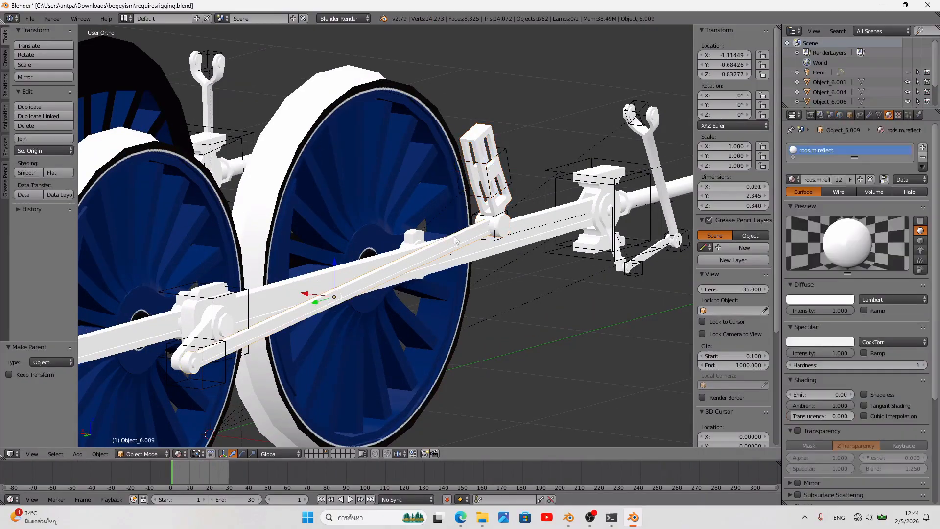
pyautogui.keyDown('shift'); pyautogui.rightClick(494, 225); pyautogui.keyUp('shift')
pyautogui.hotkey('ctrl', 'p')
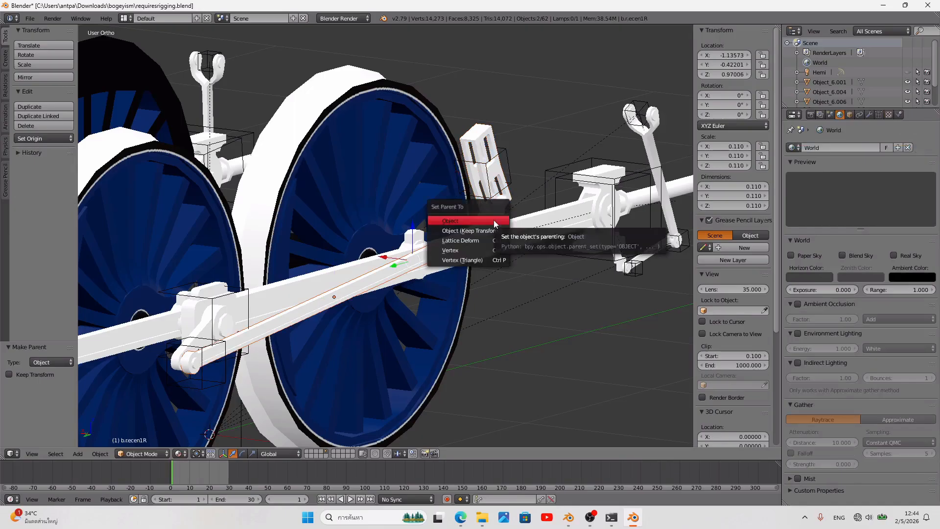
pyautogui.click(493, 221)
# Step: Parent the right eccentric crank to the lattice b.r.ecenR as Object and save the file with everything deselected
pyautogui.rightClick(210, 334)
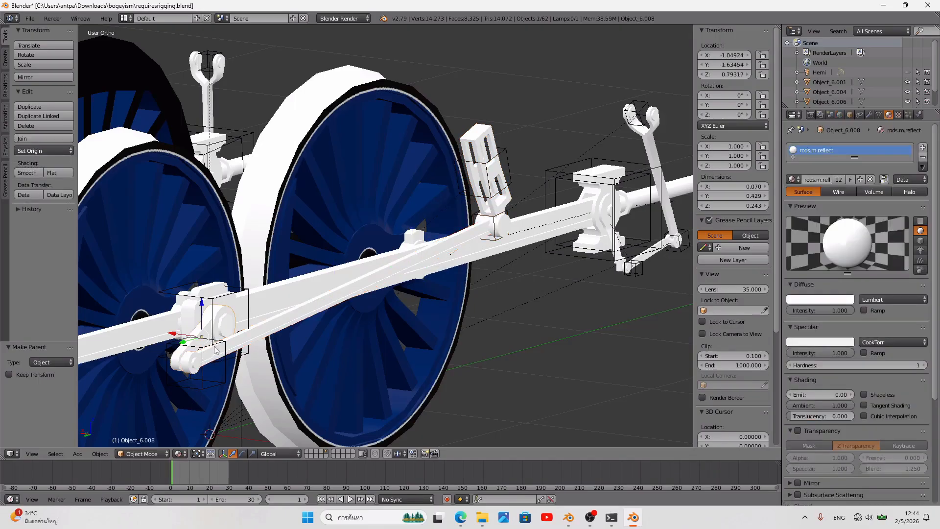
pyautogui.click(206, 345)
pyautogui.moveTo(225, 395); pyautogui.dragTo(330, 322, button='middle')
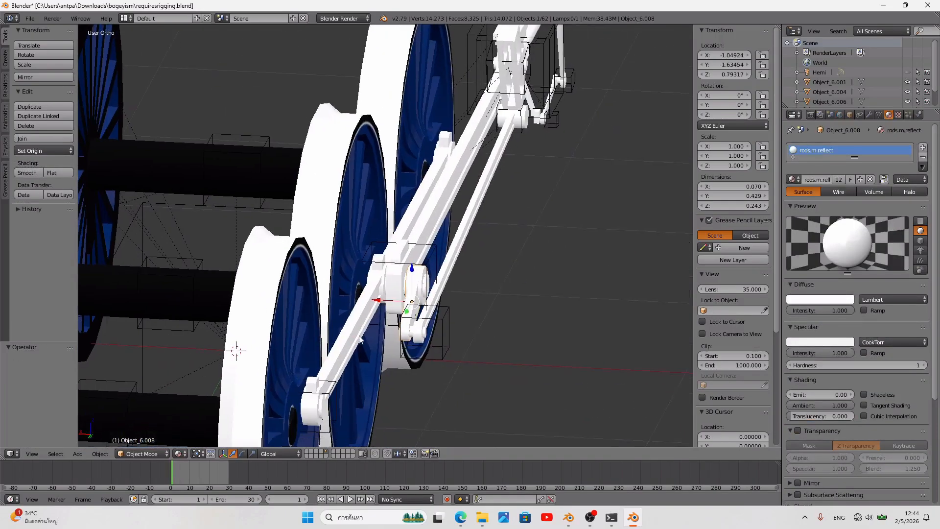
pyautogui.keyDown('shift'); pyautogui.rightClick(454, 360); pyautogui.keyUp('shift')
pyautogui.hotkey('ctrl', 'p')
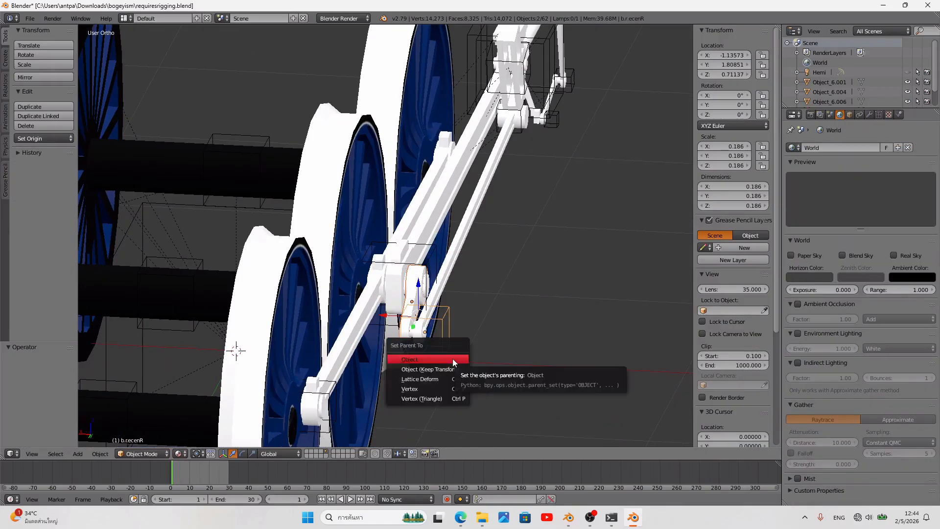
pyautogui.click(453, 358)
pyautogui.press('a')
pyautogui.hotkey('ctrl', 's')
pyautogui.click(481, 357)
# Step: Parent the left slotted expansion link to the lattice b.r.ecen2L around it, using the Object option
pyautogui.moveTo(480, 357); pyautogui.dragTo(414, 356, button='middle')
pyautogui.keyDown('shift'); pyautogui.moveTo(528, 262); pyautogui.dragTo(323, 299, button='middle'); pyautogui.keyUp('shift')
pyautogui.rightClick(164, 174)
pyautogui.rightClick(131, 138)
pyautogui.hotkey('ctrl', 'z')
pyautogui.moveTo(130, 138); pyautogui.dragTo(301, 252, button='middle')
pyautogui.moveTo(301, 252)
pyautogui.mouseDown(button='middle')
pyautogui.moveTo(296, 225)
pyautogui.moveTo(312, 247)
pyautogui.mouseUp(button='middle')
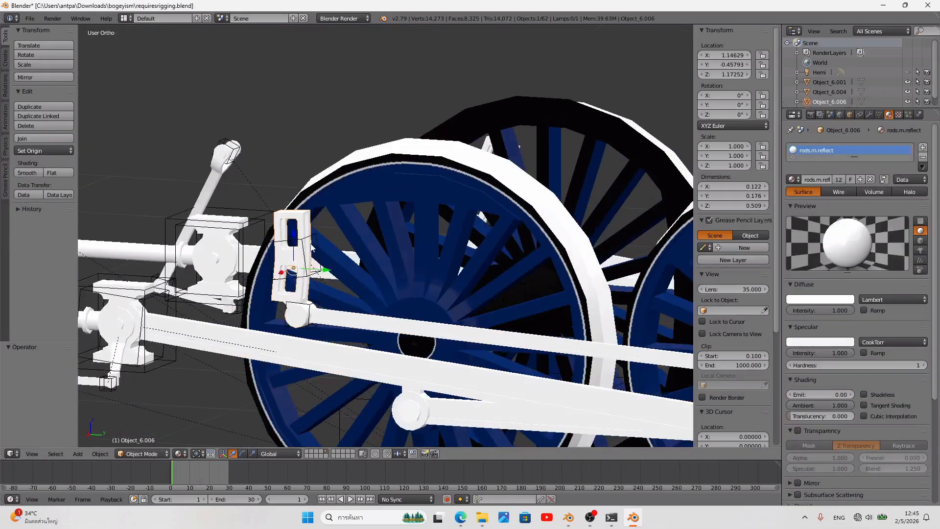
pyautogui.scroll(3, 312, 247)
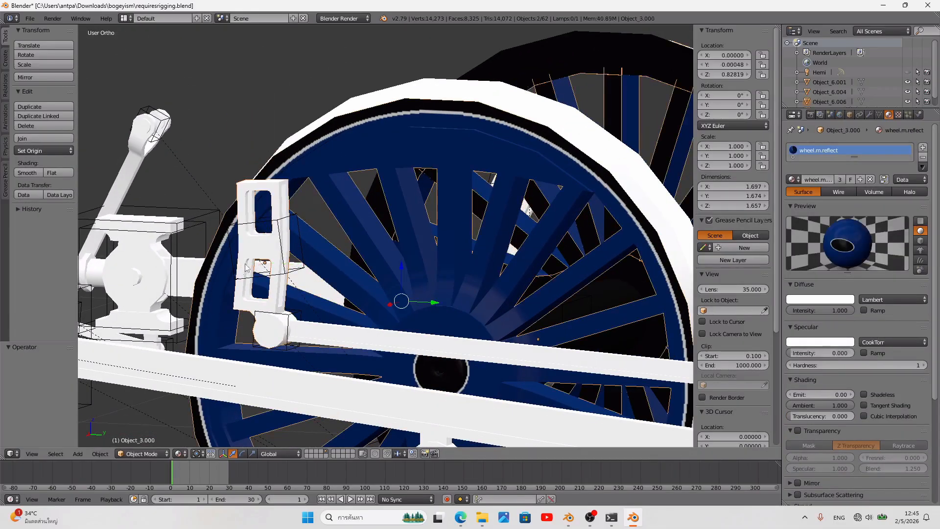
pyautogui.keyDown('shift'); pyautogui.moveTo(240, 269); pyautogui.dragTo(210, 257, button='middle'); pyautogui.keyUp('shift')
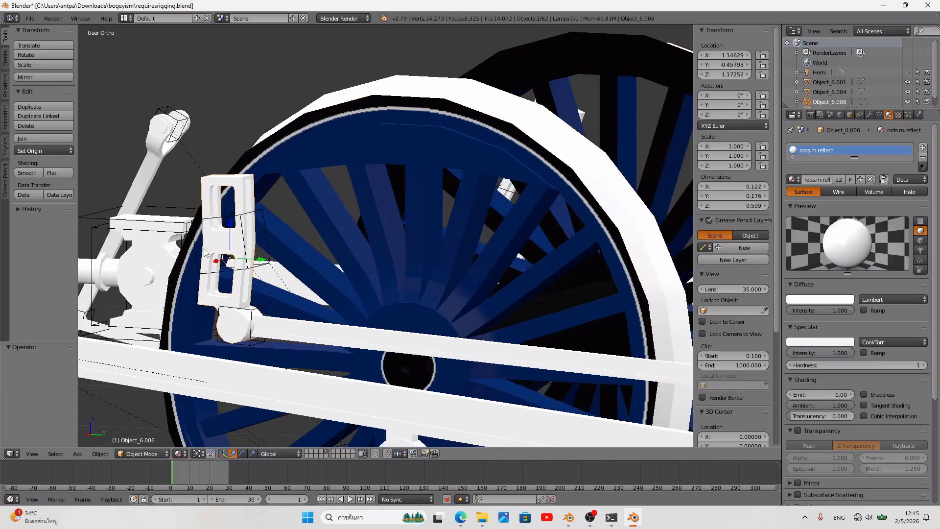
pyautogui.keyDown('shift'); pyautogui.rightClick(206, 276); pyautogui.keyUp('shift')
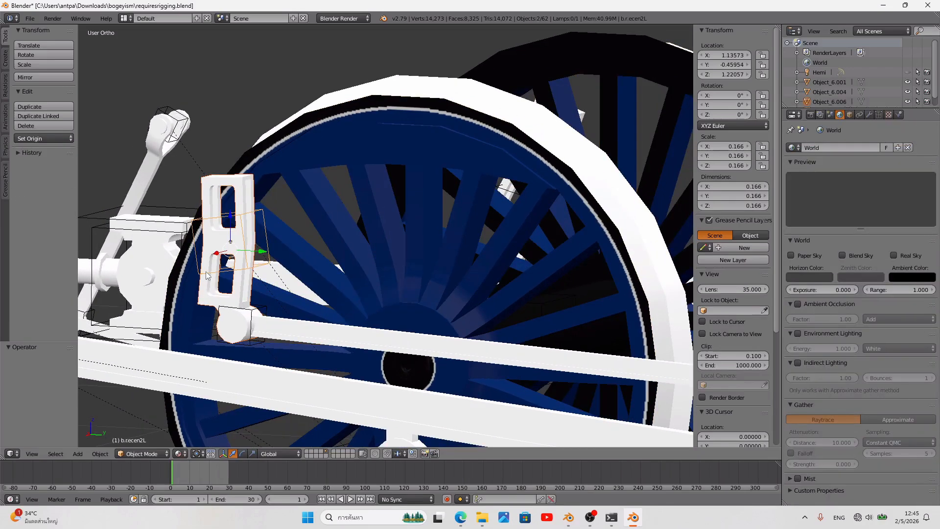
pyautogui.hotkey('ctrl', 'p')
pyautogui.click(205, 271)
# Step: Parent the left eccentric rod to the small lattice at the expansion link's lower end as Object
pyautogui.rightClick(282, 335)
pyautogui.keyDown('shift'); pyautogui.rightClick(252, 333); pyautogui.keyUp('shift')
pyautogui.hotkey('ctrl', 'p')
pyautogui.click(251, 328)
# Step: Parent the left eccentric crank to the lattice b.r.ecenL around its outer pin as Object
pyautogui.keyDown('shift'); pyautogui.moveTo(548, 405); pyautogui.dragTo(155, 221, button='middle'); pyautogui.keyUp('shift')
pyautogui.keyDown('shift'); pyautogui.moveTo(497, 253); pyautogui.dragTo(476, 258, button='middle'); pyautogui.keyUp('shift')
pyautogui.rightClick(527, 269)
pyautogui.keyDown('shift'); pyautogui.rightClick(529, 224); pyautogui.keyUp('shift')
pyautogui.hotkey('ctrl', 'p')
pyautogui.click(543, 262)
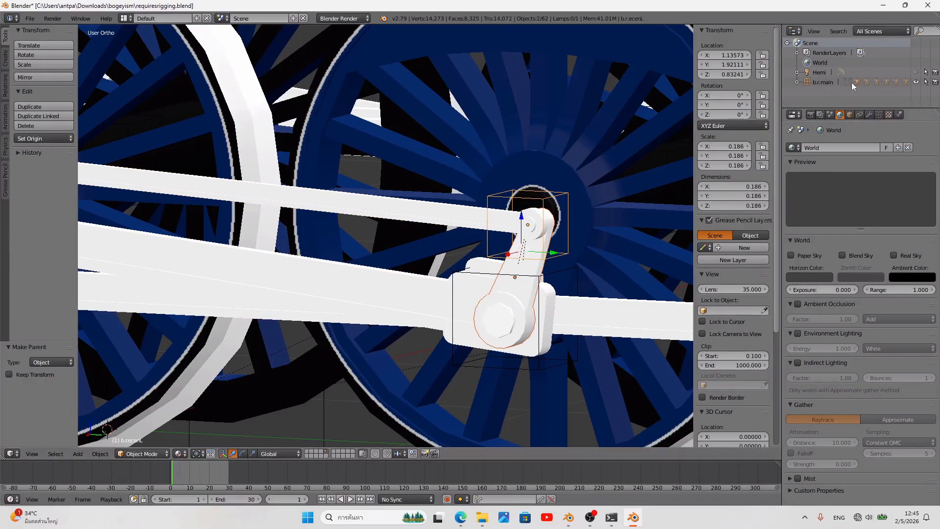
# Step: Make b.r.main the active object, deselect everything and save the file
pyautogui.click(823, 83)
pyautogui.scroll(-4, 497, 242)
pyautogui.moveTo(496, 242); pyautogui.dragTo(534, 253, button='middle')
pyautogui.press('a')
pyautogui.hotkey('ctrl', 's')
pyautogui.click(509, 334)
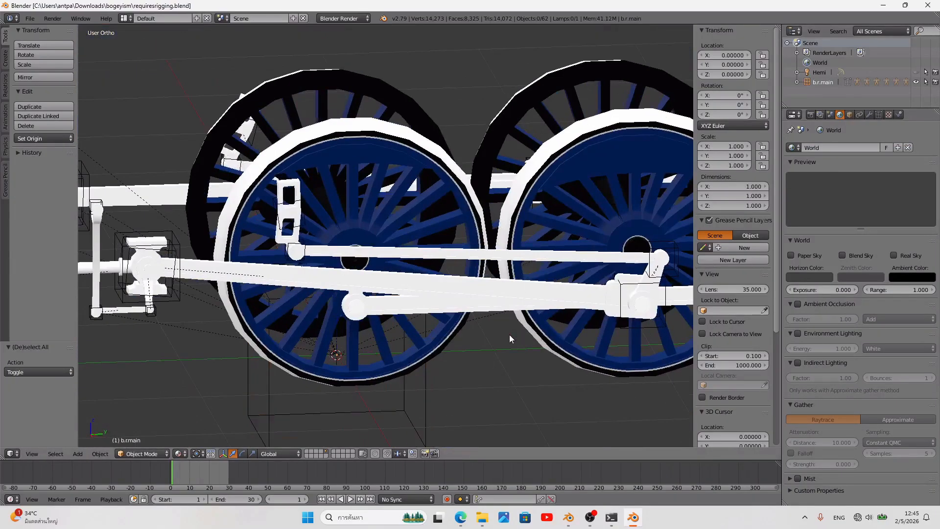
pyautogui.scroll(-7, 509, 334)
pyautogui.press('a')
pyautogui.press('a')
pyautogui.hotkey('ctrl', 's')
pyautogui.click(506, 334)
pyautogui.moveTo(506, 334); pyautogui.dragTo(539, 310, button='middle')
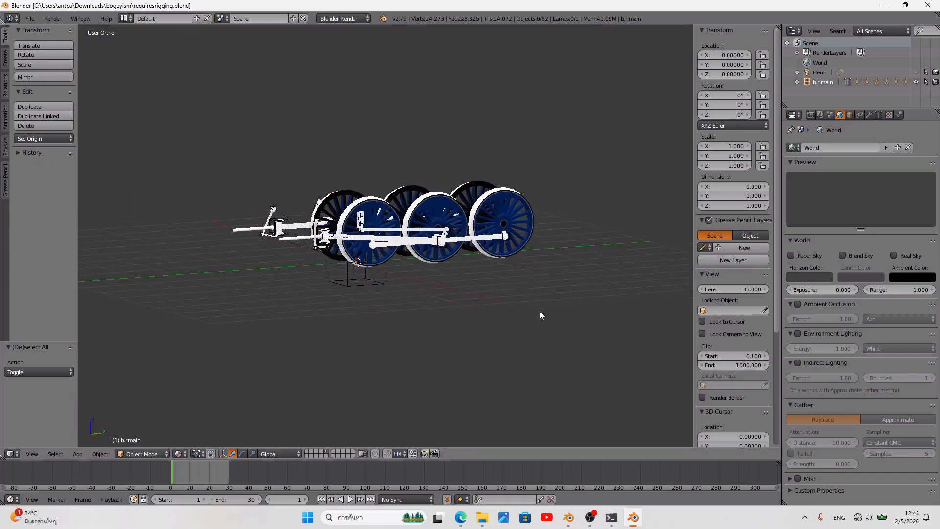
# Step: Play the animation to check the full valve gear motion, return to the first frame and save the file
pyautogui.scroll(5, 539, 311)
pyautogui.scroll(-2, 483, 331)
pyautogui.click(351, 499)
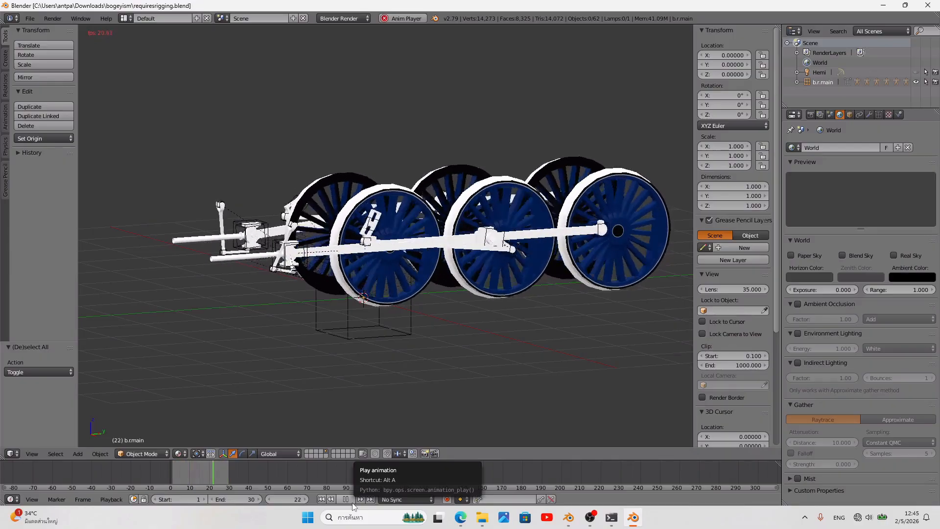
pyautogui.click(348, 500)
pyautogui.click(321, 500)
pyautogui.hotkey('ctrl', 's')
pyautogui.click(451, 392)
pyautogui.press('KP_Decimal')
pyautogui.hotkey('ctrl', 's')
pyautogui.click(488, 374)
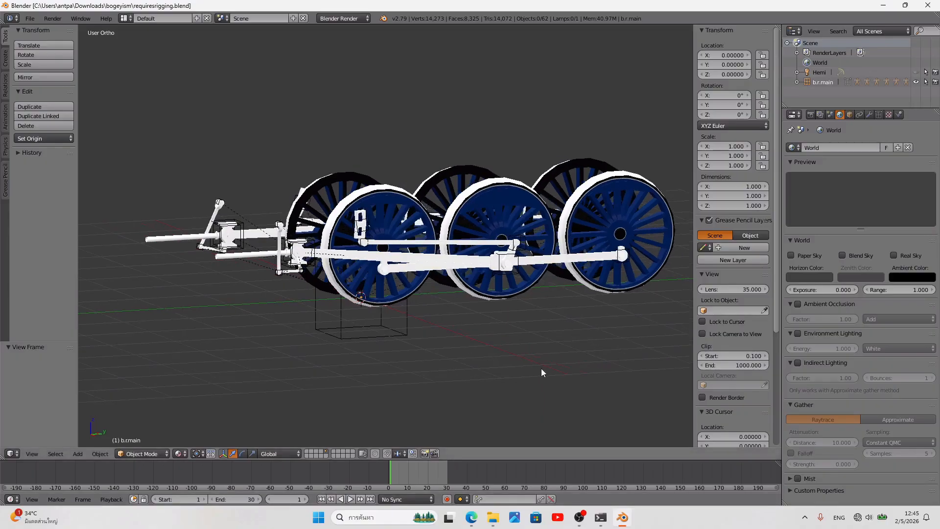
# Step: Export the scene as Trainz Mesh and Animation to bogey.xml in the bogeyism folder, with animation data included and log writing off
pyautogui.click(33, 22)
pyautogui.moveTo(83, 214)
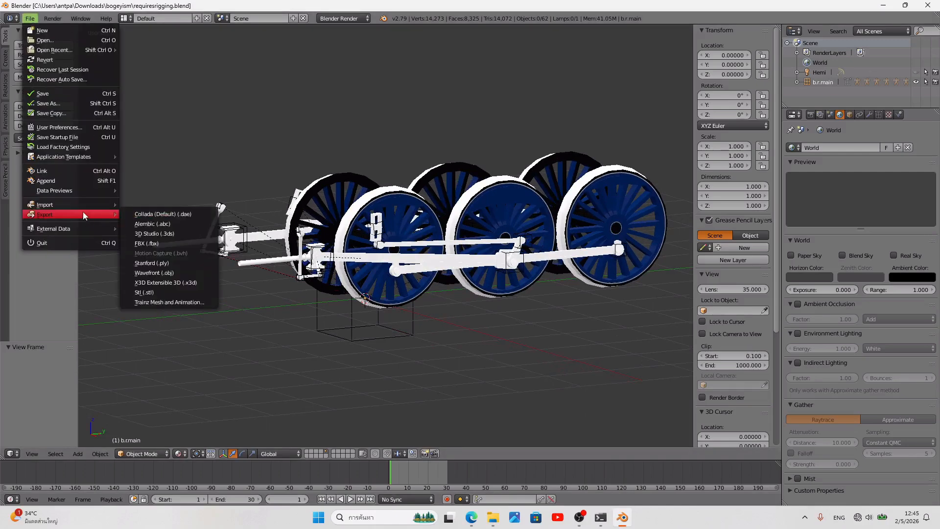
pyautogui.click(155, 301)
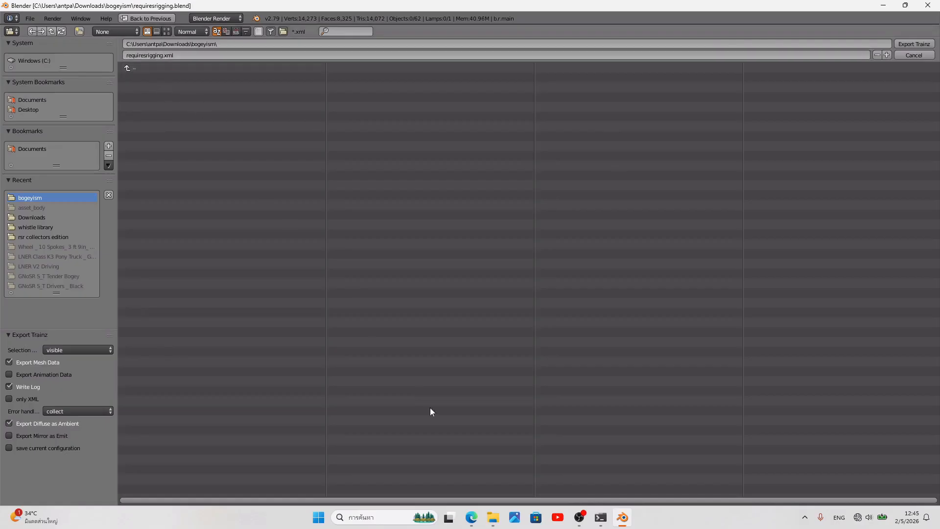
pyautogui.moveTo(495, 514)
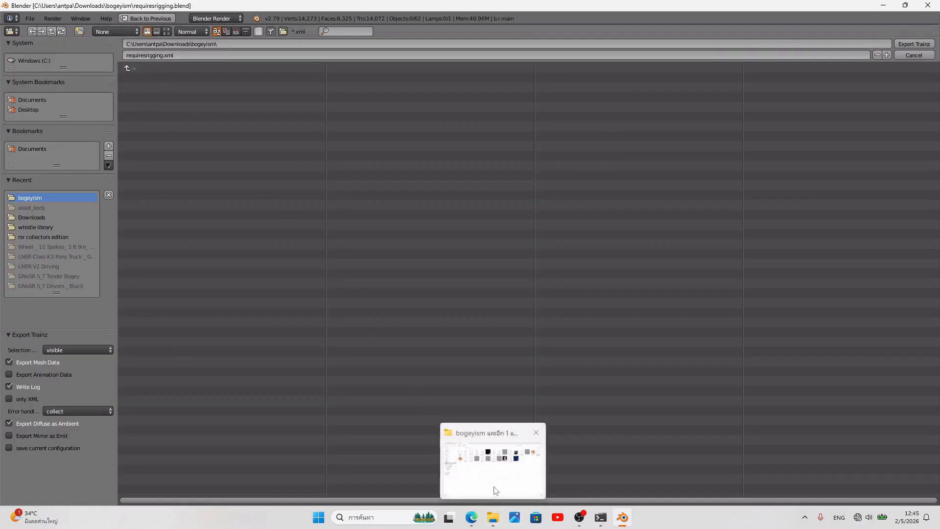
pyautogui.click(495, 490)
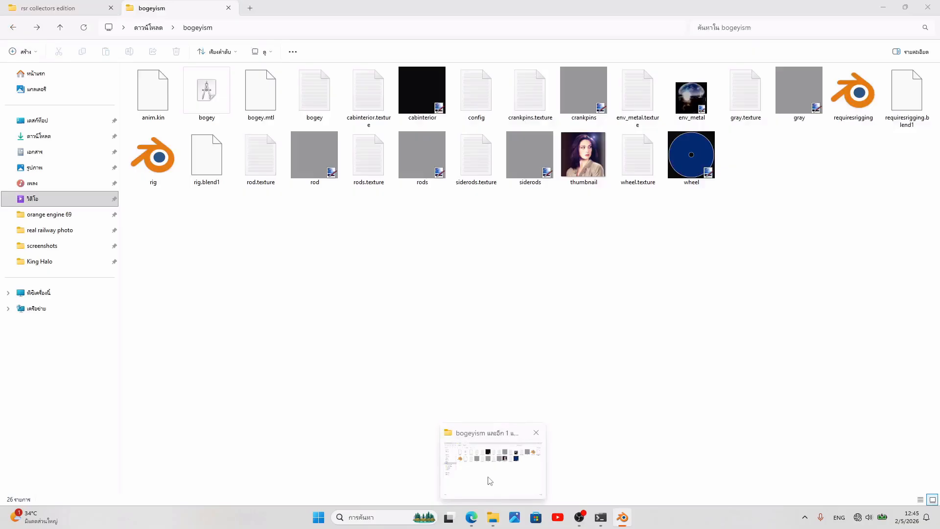
pyautogui.hotkey('alt', 'Tab')
pyautogui.click(164, 55)
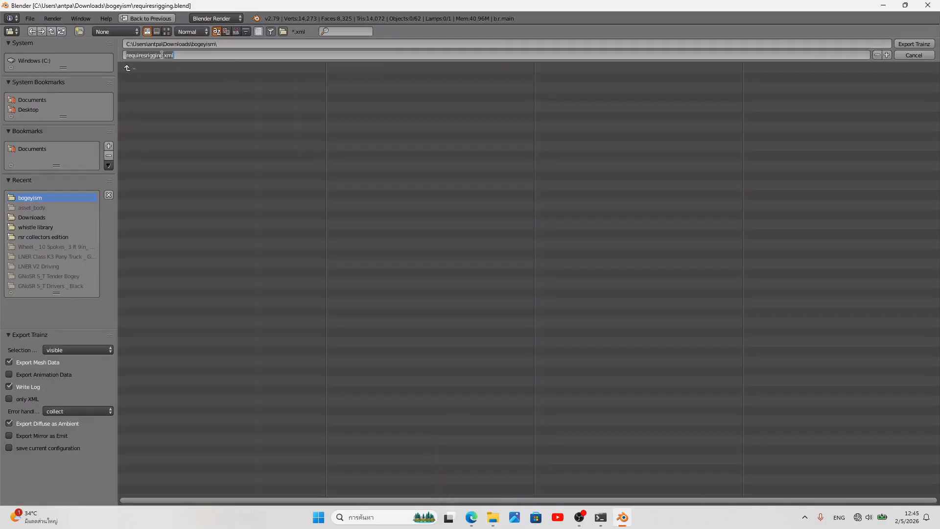
pyautogui.moveTo(163, 55); pyautogui.dragTo(126, 55)
pyautogui.write('bogey')
pyautogui.press('Return')
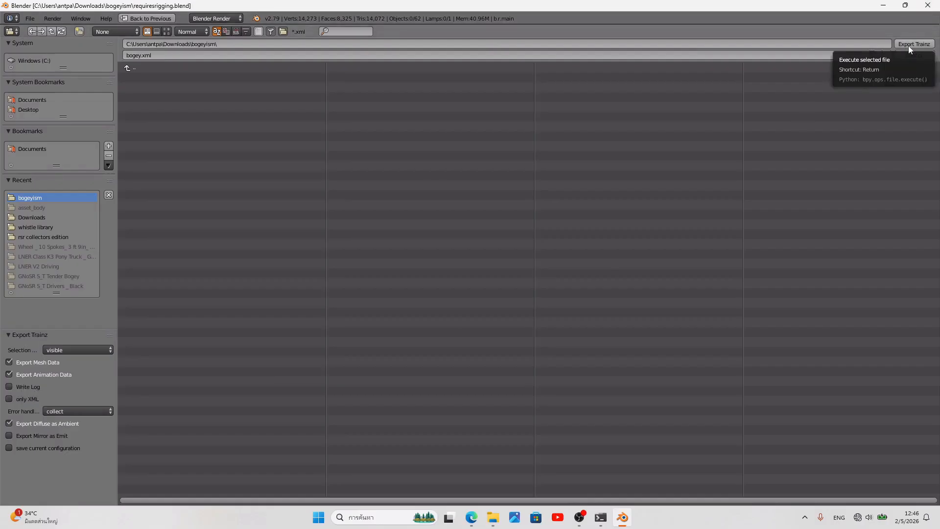
# Step: Read through the Trainz exporter's console output for errors and written files, and return to the 3D scene
pyautogui.click(602, 518)
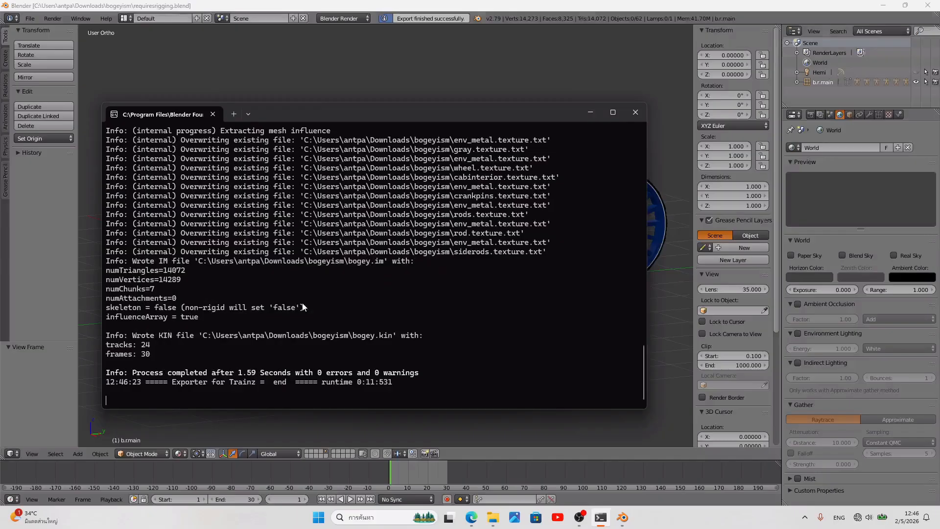
pyautogui.scroll(8, 301, 304)
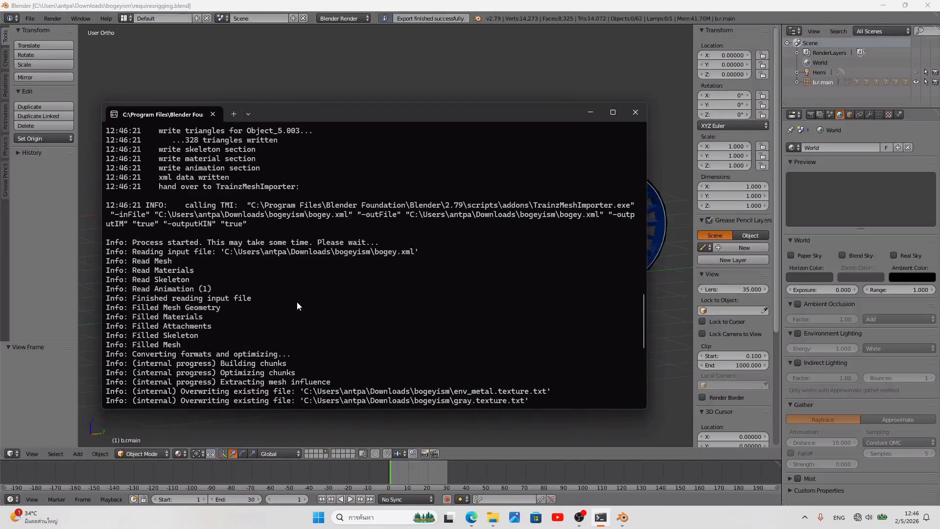
pyautogui.scroll(-8, 297, 303)
pyautogui.click(462, 430)
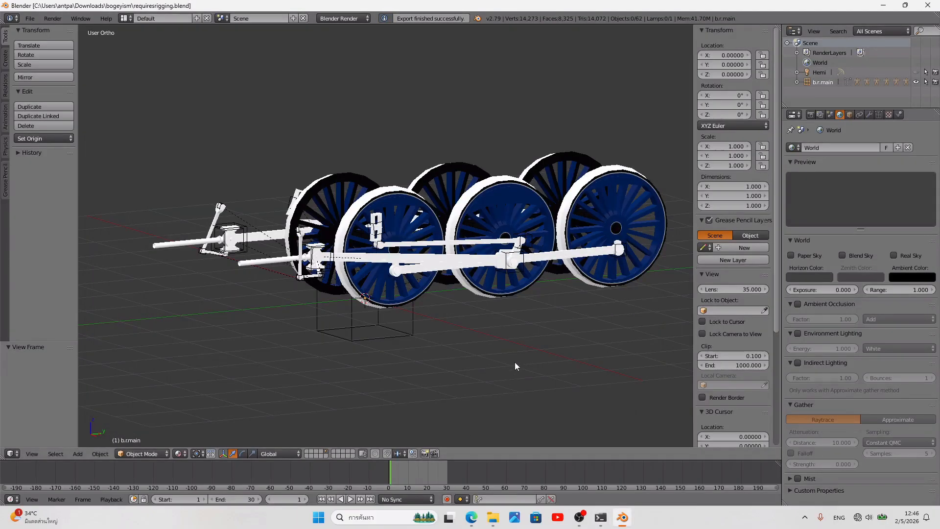
# Step: Switch to File Explorer and bring up the list of programs for opening the bogey mesh file in the bogeyism folder
pyautogui.click(493, 518)
pyautogui.rightClick(208, 118)
pyautogui.moveTo(240, 171)
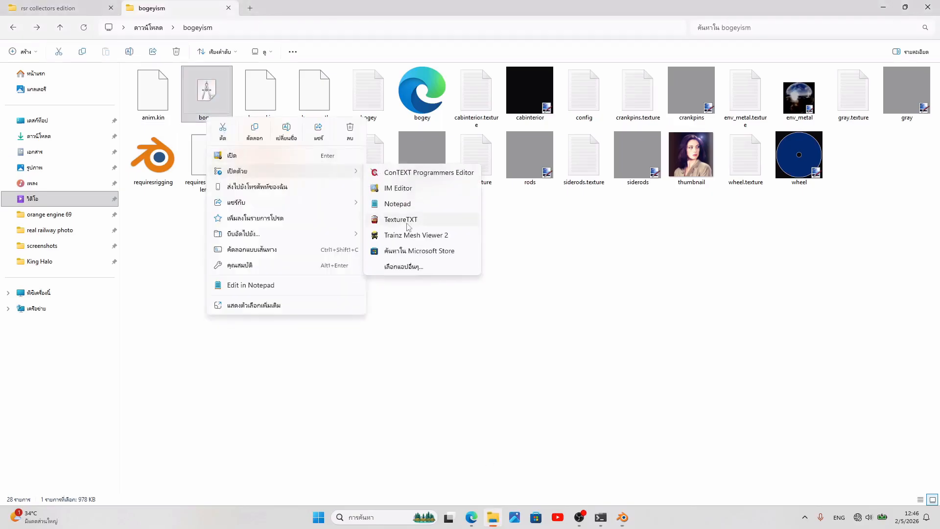